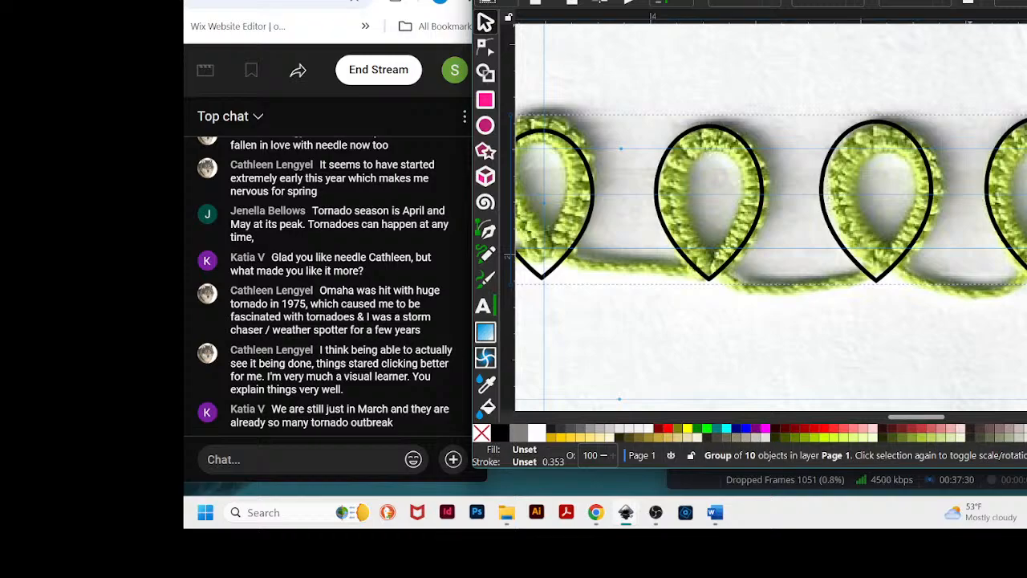
{"action": "left_click_drag", "start_coordinate": [993, 1], "coordinate": [960, 13]}
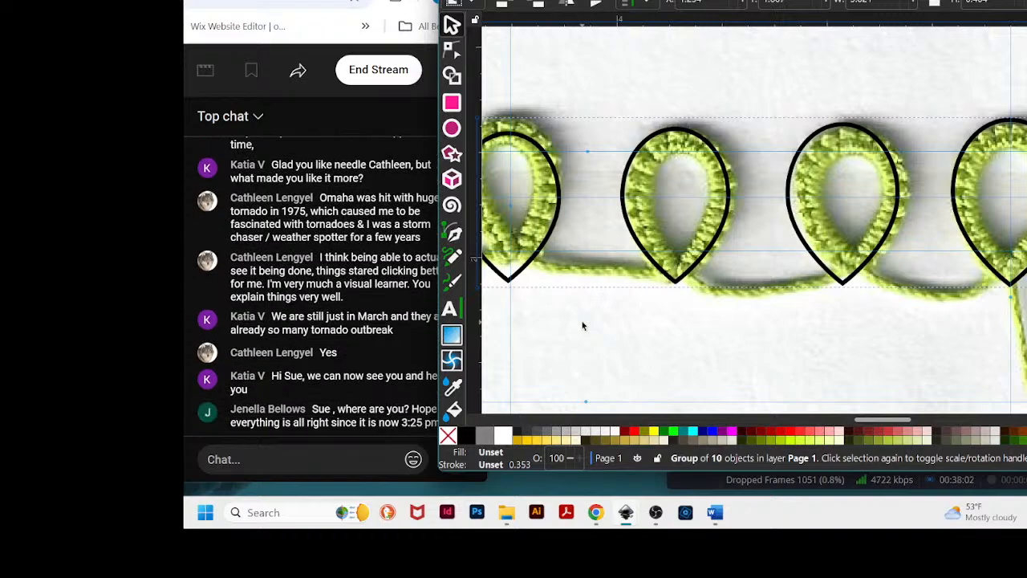
{"action": "key", "text": "alt+Tab"}
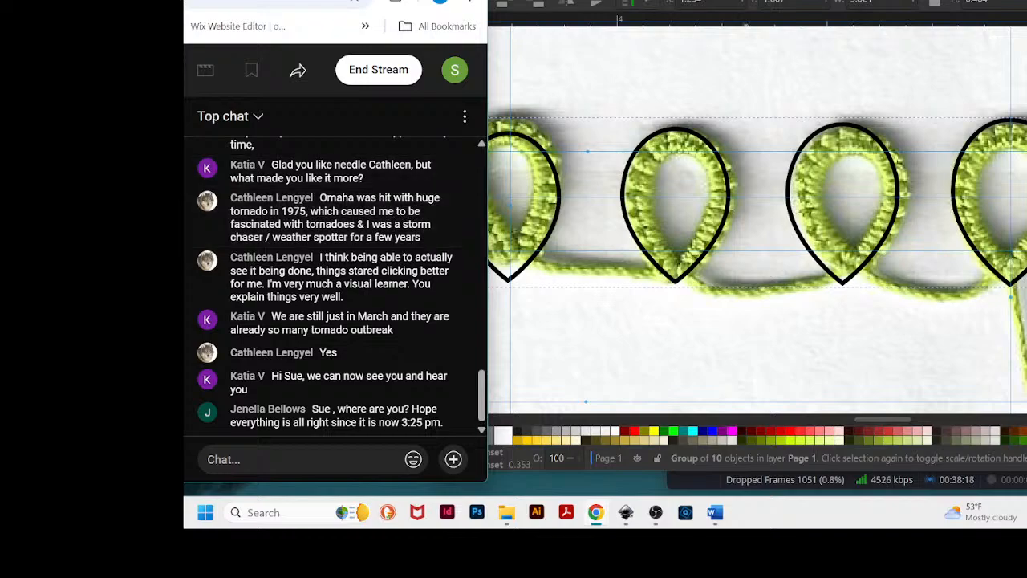
{"action": "mouse_move", "coordinate": [746, 2]}
{"action": "left_mouse_down"}
{"action": "mouse_move", "coordinate": [750, 11]}
{"action": "mouse_move", "coordinate": [732, 14]}
{"action": "mouse_move", "coordinate": [747, 13]}
{"action": "left_mouse_up"}
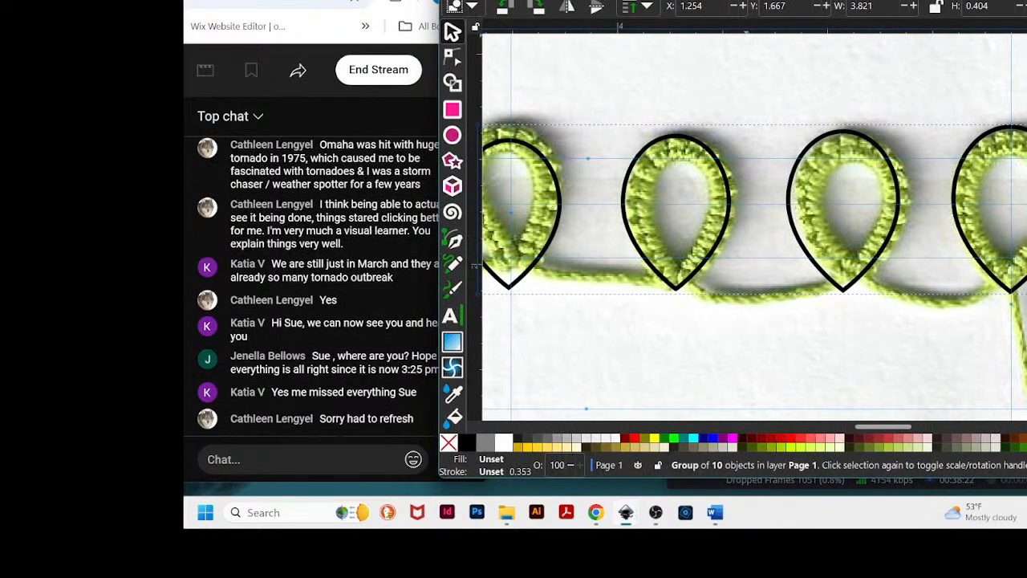
{"action": "left_click_drag", "start_coordinate": [747, 2], "coordinate": [693, 0]}
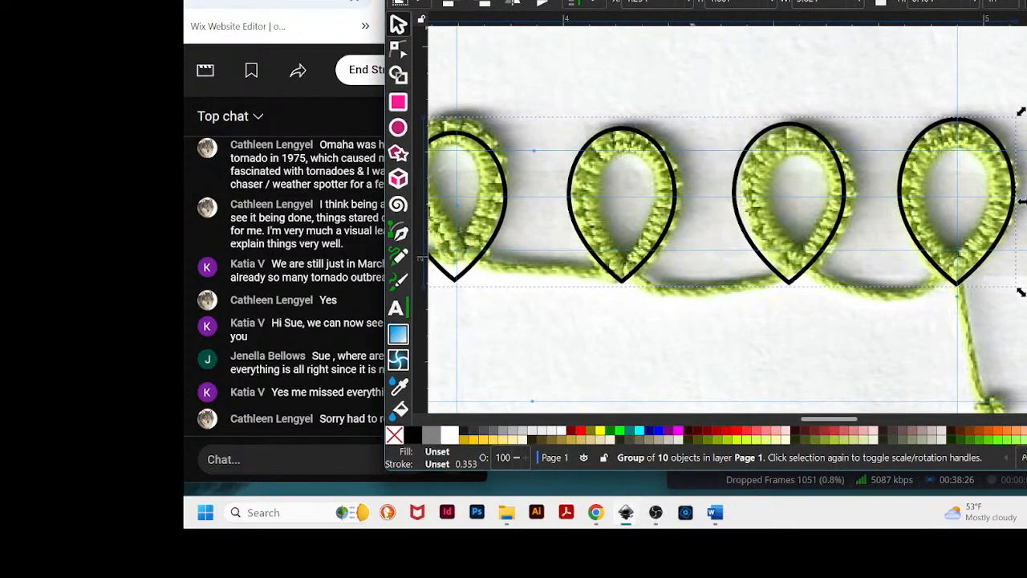
- Move the group of ten traced loop outlines up above the stitched image on the page
{"action": "scroll", "coordinate": [718, 270], "scroll_direction": "down", "scroll_amount": 4}
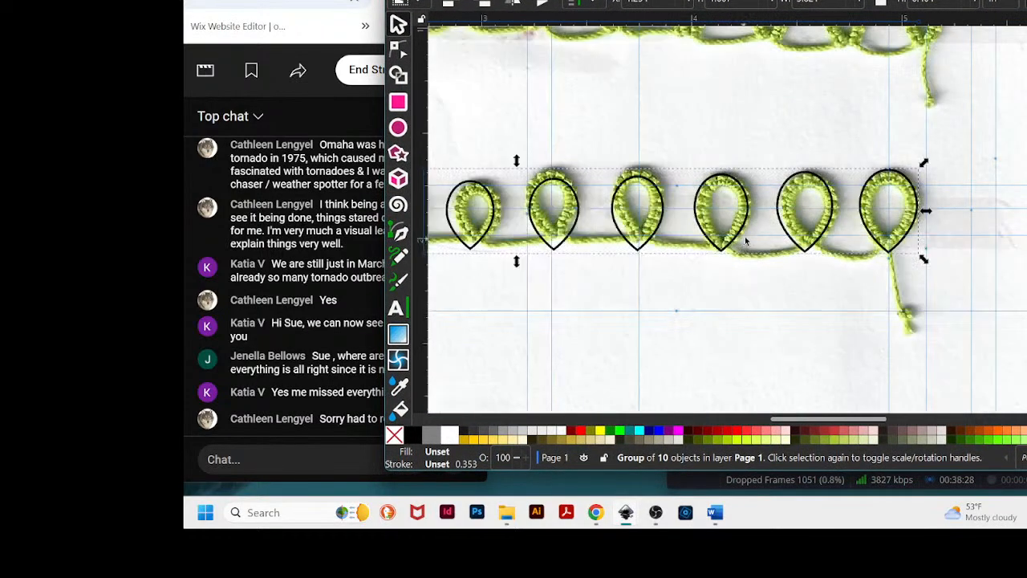
{"action": "scroll", "coordinate": [772, 233], "scroll_direction": "down", "scroll_amount": 2}
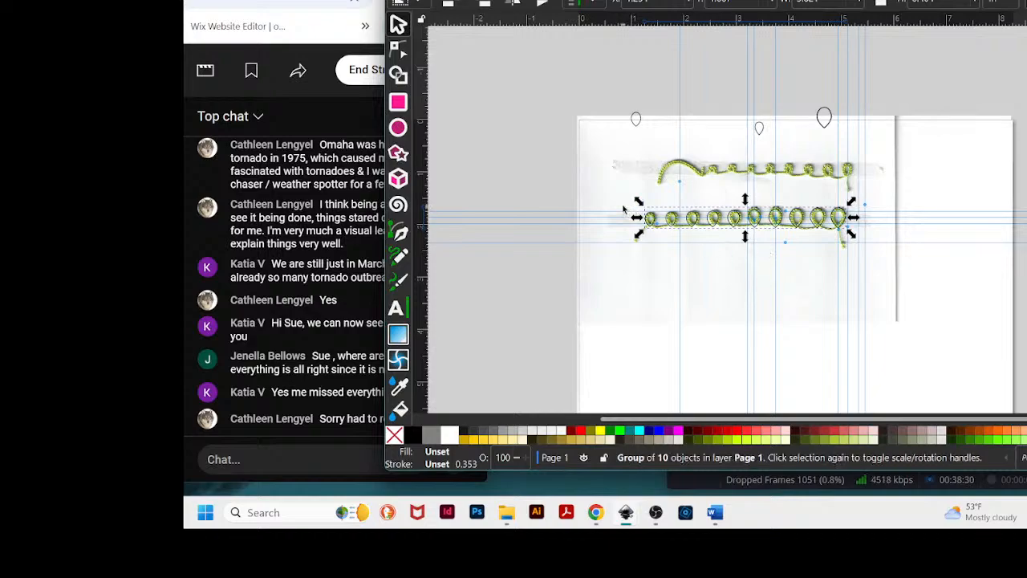
{"action": "left_click_drag", "start_coordinate": [626, 195], "coordinate": [901, 284]}
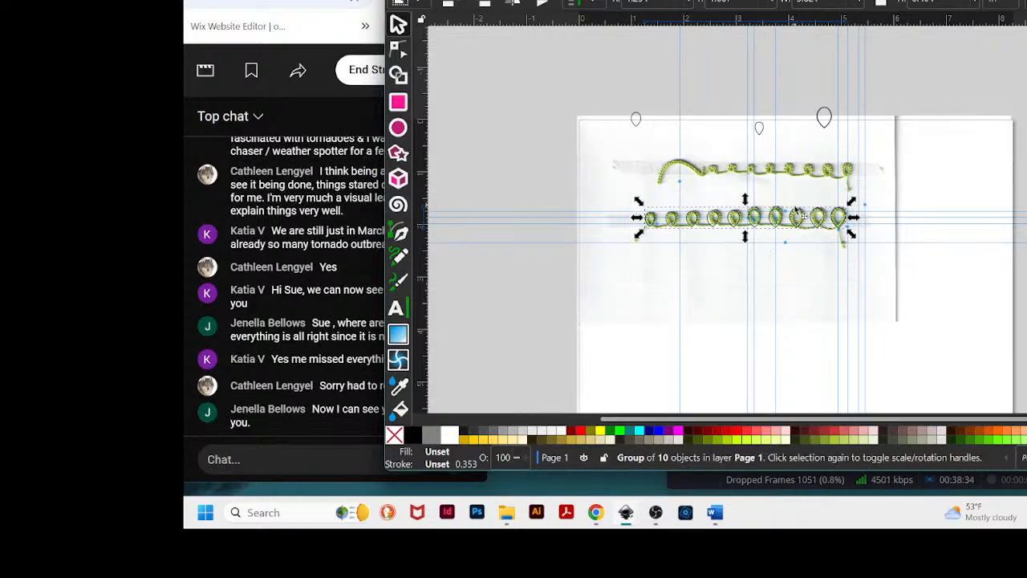
{"action": "left_click_drag", "start_coordinate": [797, 227], "coordinate": [801, 68]}
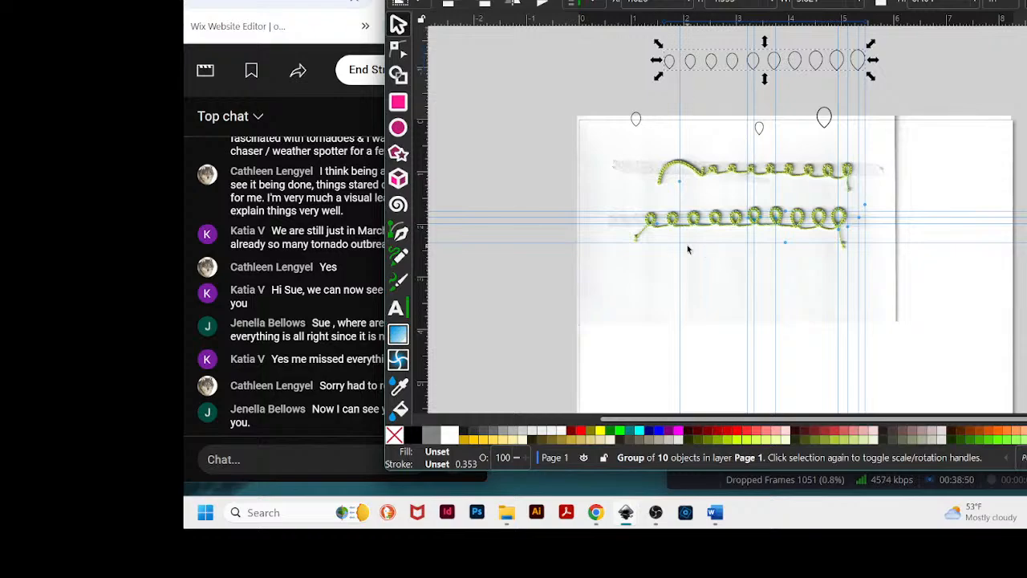
- Draw an ellipse over the first loop at the left end of the stitched line
{"action": "scroll", "coordinate": [679, 259], "scroll_direction": "up", "scroll_amount": 5}
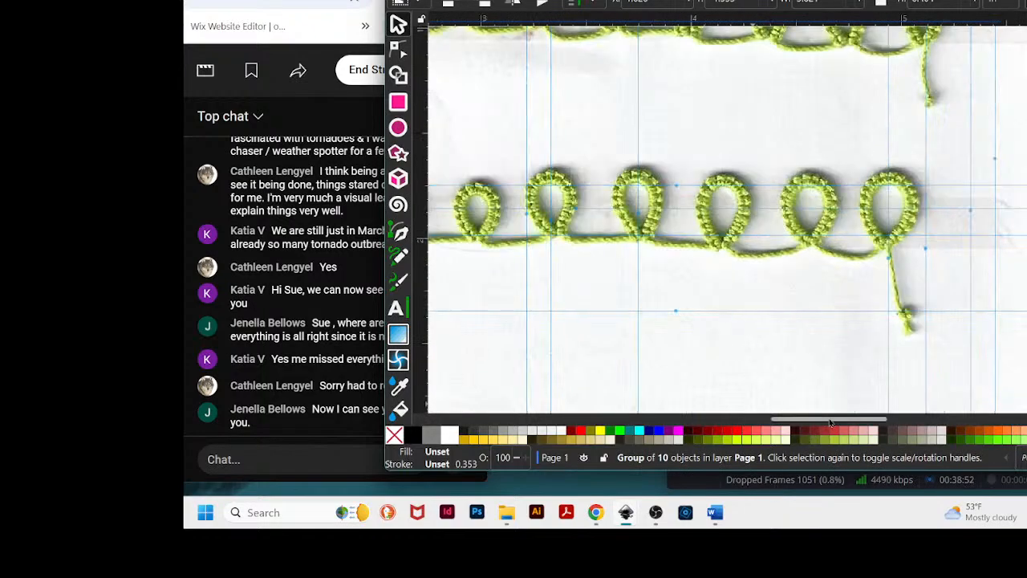
{"action": "left_click_drag", "start_coordinate": [830, 419], "coordinate": [759, 421]}
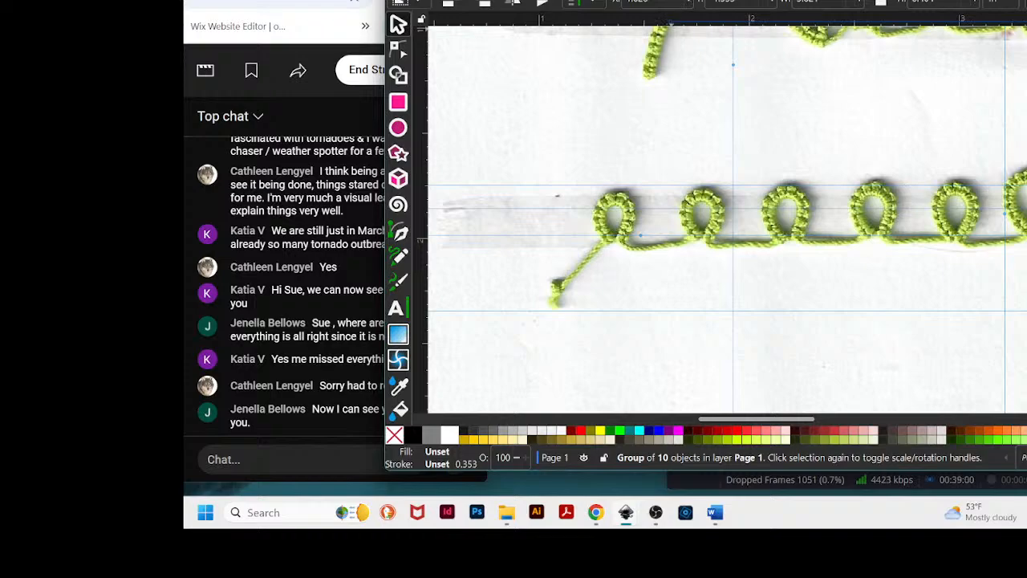
{"action": "left_click_drag", "start_coordinate": [673, 2], "coordinate": [693, 7]}
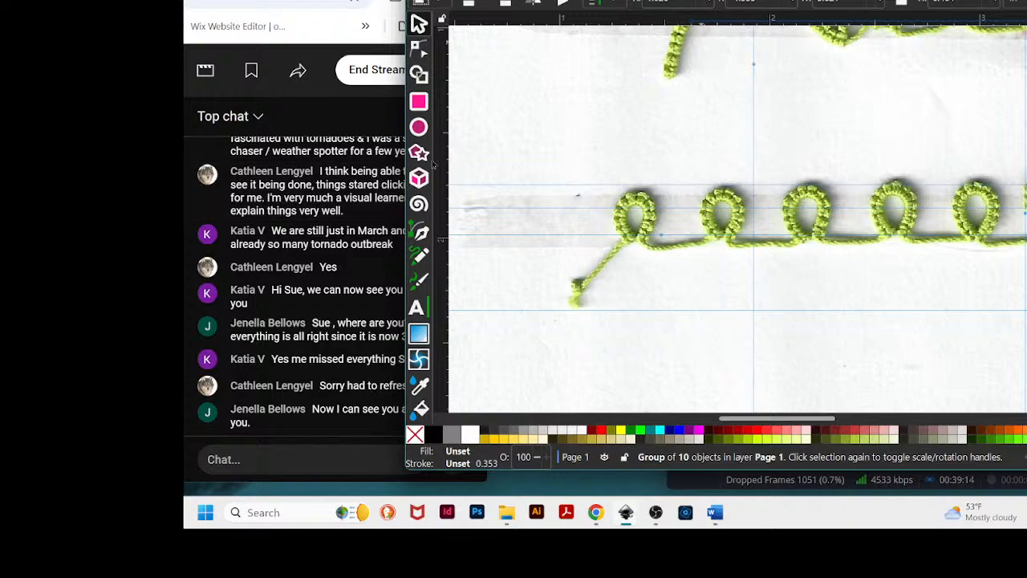
{"action": "left_click", "coordinate": [418, 127]}
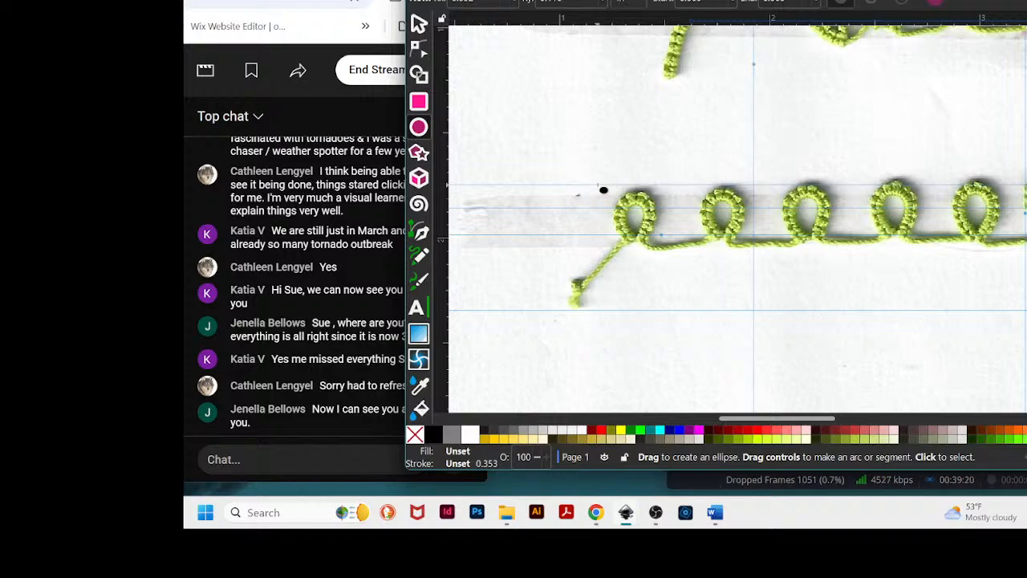
{"action": "left_click_drag", "start_coordinate": [603, 191], "coordinate": [645, 245]}
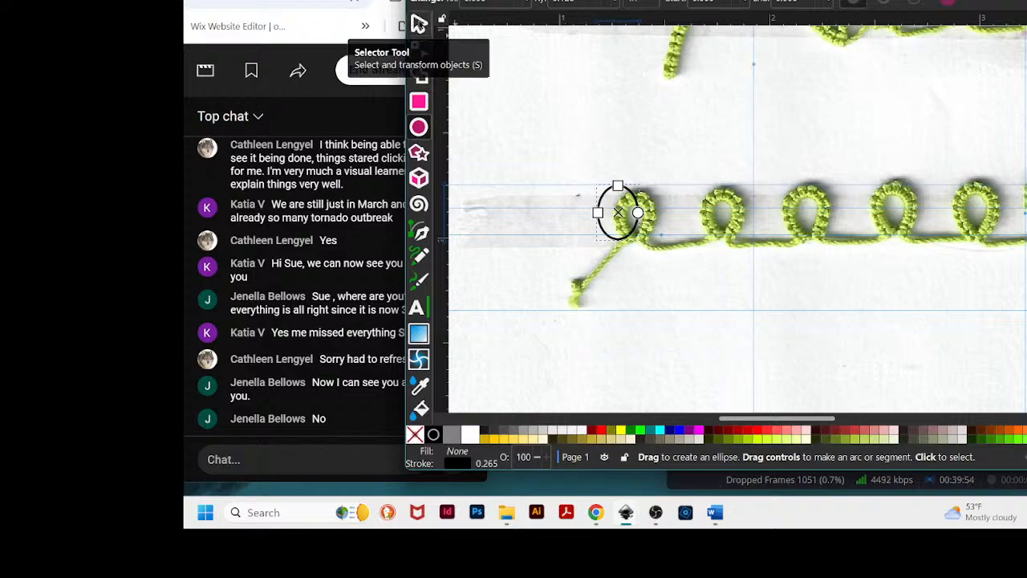
- Reposition the ellipse so it sits over the first loop's outline
{"action": "left_click", "coordinate": [418, 22]}
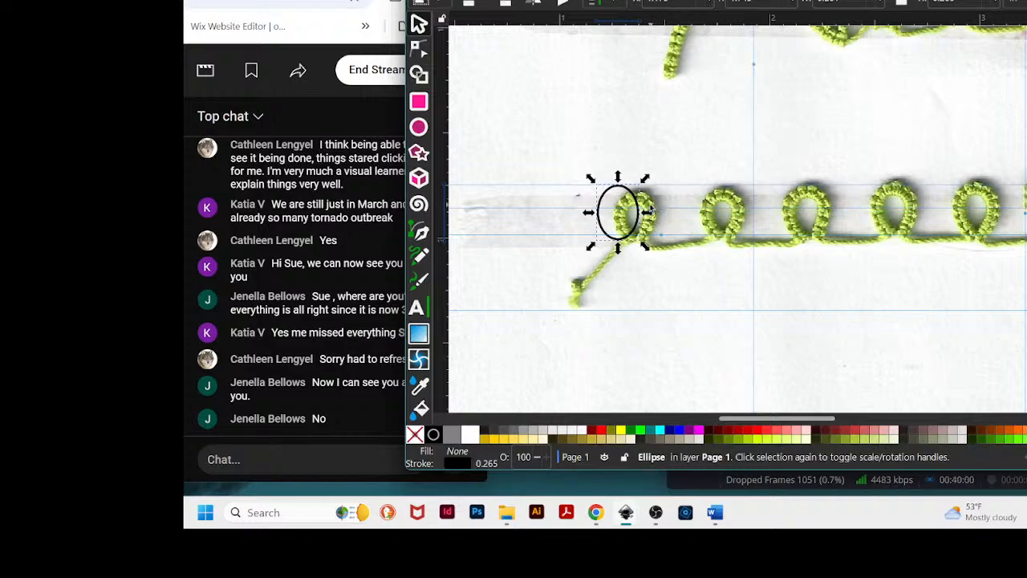
{"action": "mouse_move", "coordinate": [644, 211]}
{"action": "left_mouse_down"}
{"action": "mouse_move", "coordinate": [652, 227]}
{"action": "mouse_move", "coordinate": [662, 218]}
{"action": "left_mouse_up"}
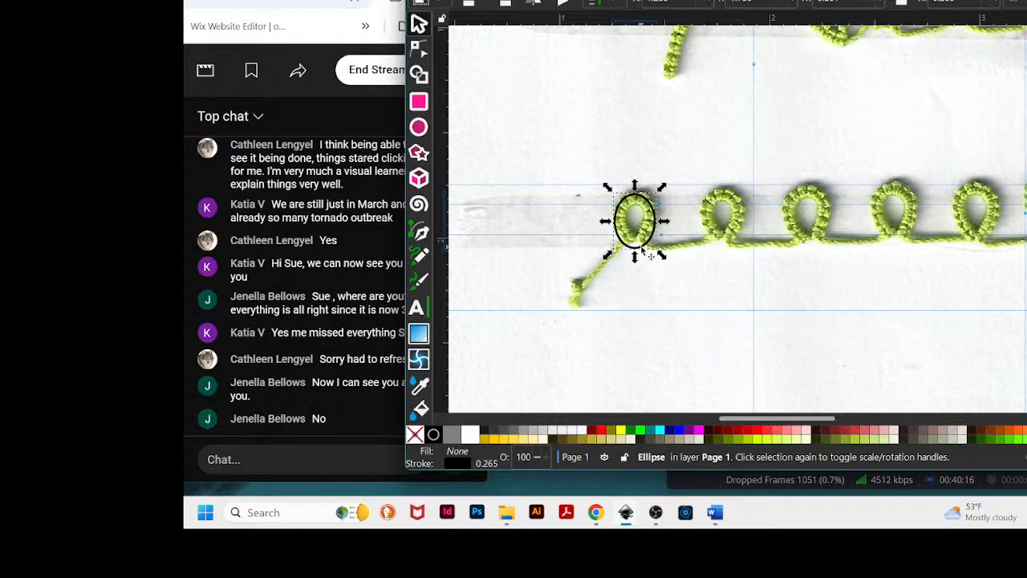
{"action": "key", "text": "plus"}
{"action": "key", "text": "plus"}
{"action": "key", "text": "plus"}
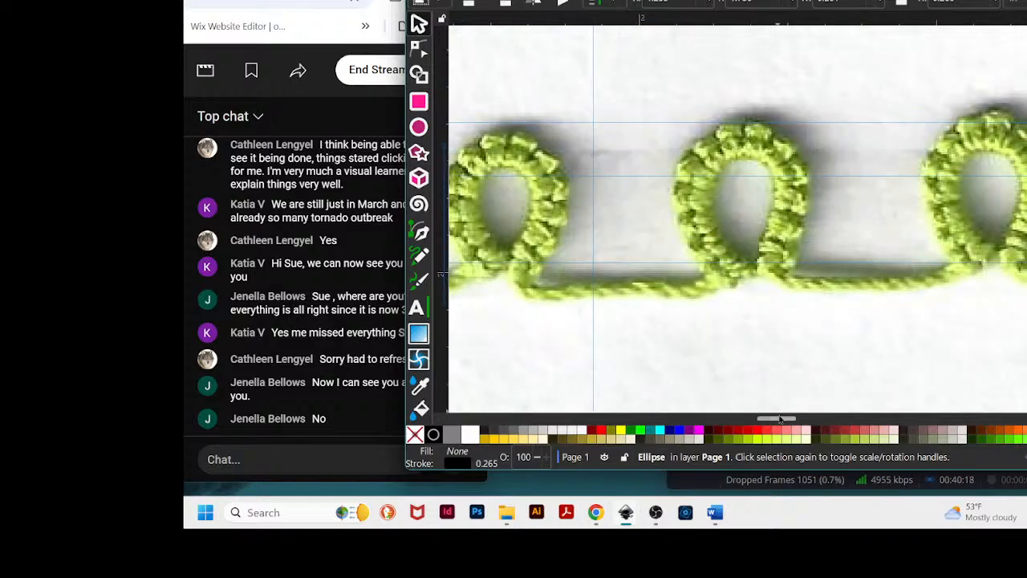
{"action": "left_click_drag", "start_coordinate": [768, 423], "coordinate": [748, 422]}
{"action": "key", "text": "plus"}
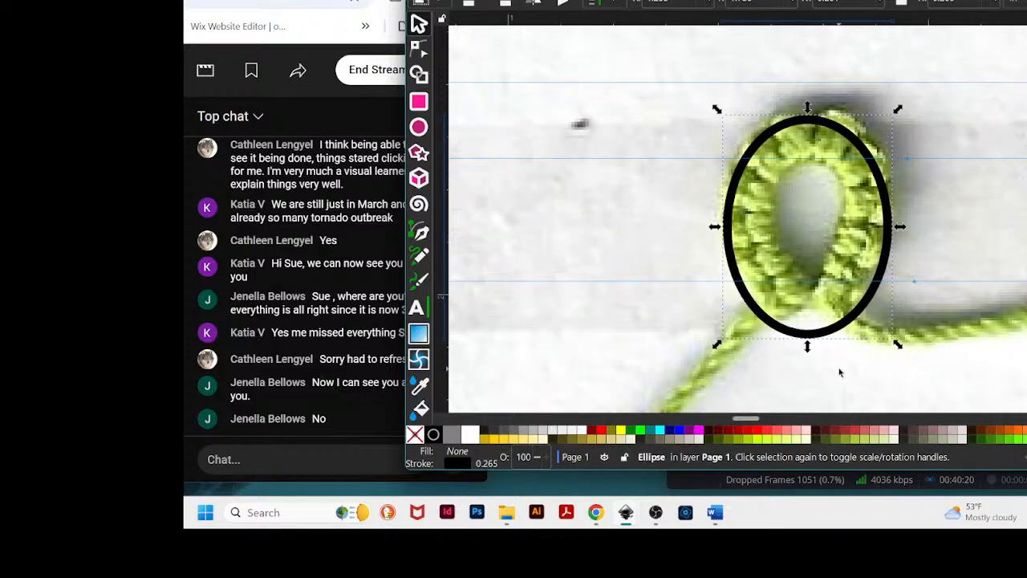
{"action": "left_click_drag", "start_coordinate": [873, 299], "coordinate": [872, 290]}
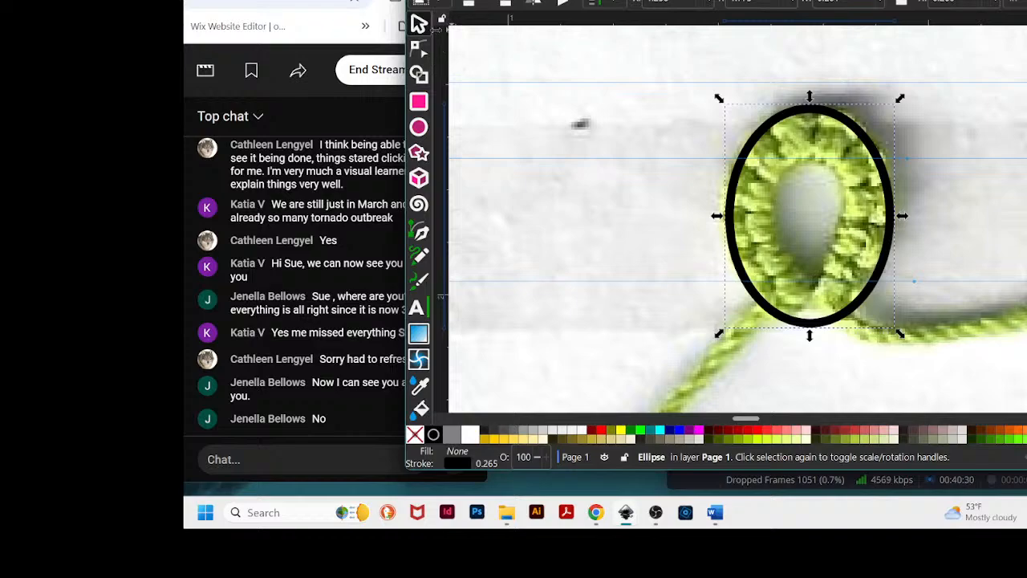
- Convert the ellipse to a path and make its bottom node symmetric with short handles, forming a pointed tip
{"action": "left_click", "coordinate": [419, 50]}
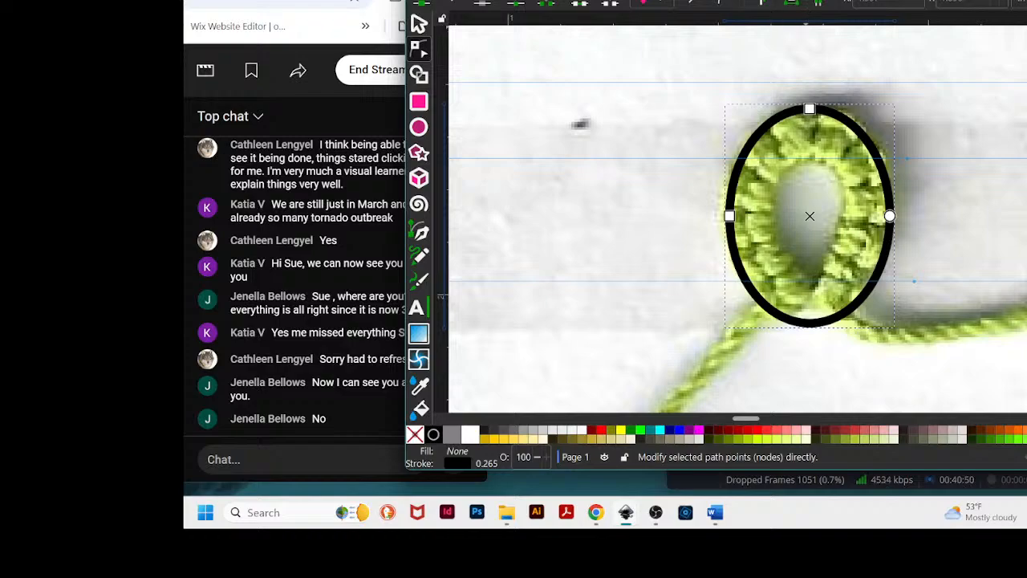
{"action": "left_click", "coordinate": [792, 3]}
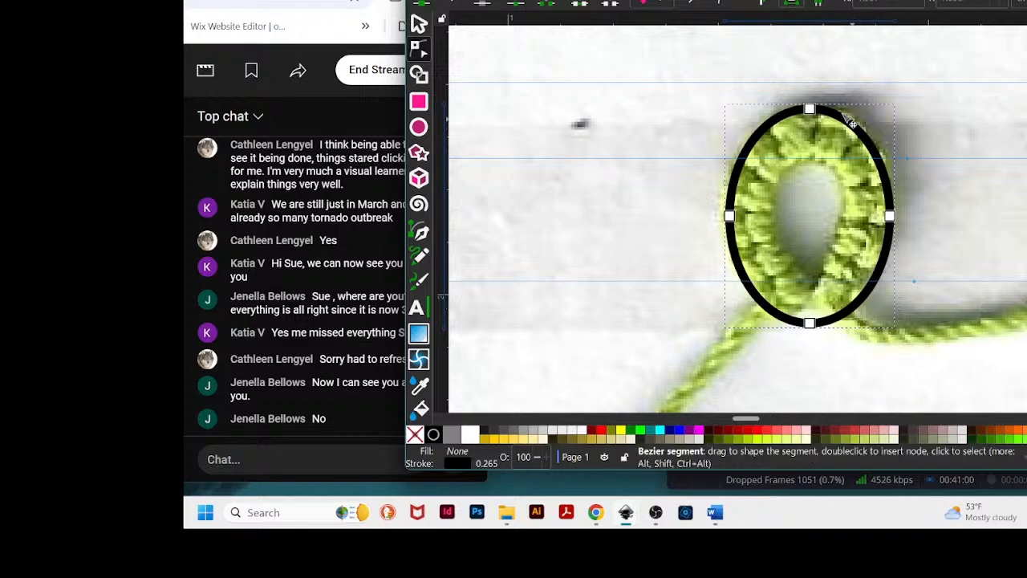
{"action": "left_click", "coordinate": [810, 324]}
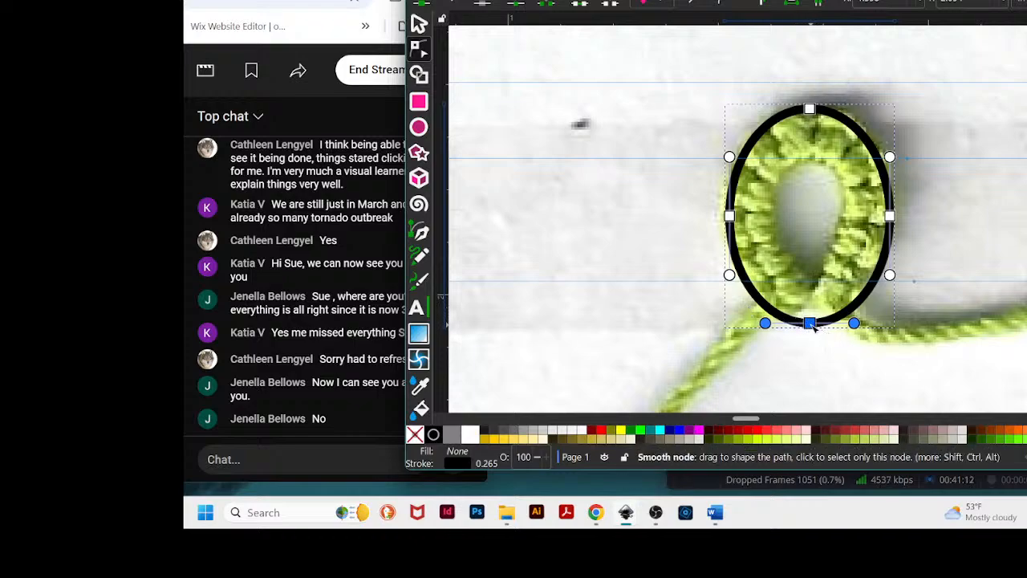
{"action": "mouse_move", "coordinate": [856, 324]}
{"action": "left_mouse_down"}
{"action": "mouse_move", "coordinate": [817, 324]}
{"action": "mouse_move", "coordinate": [871, 325]}
{"action": "mouse_move", "coordinate": [832, 329]}
{"action": "mouse_move", "coordinate": [850, 324]}
{"action": "left_mouse_up"}
{"action": "key", "text": "ctrl+z"}
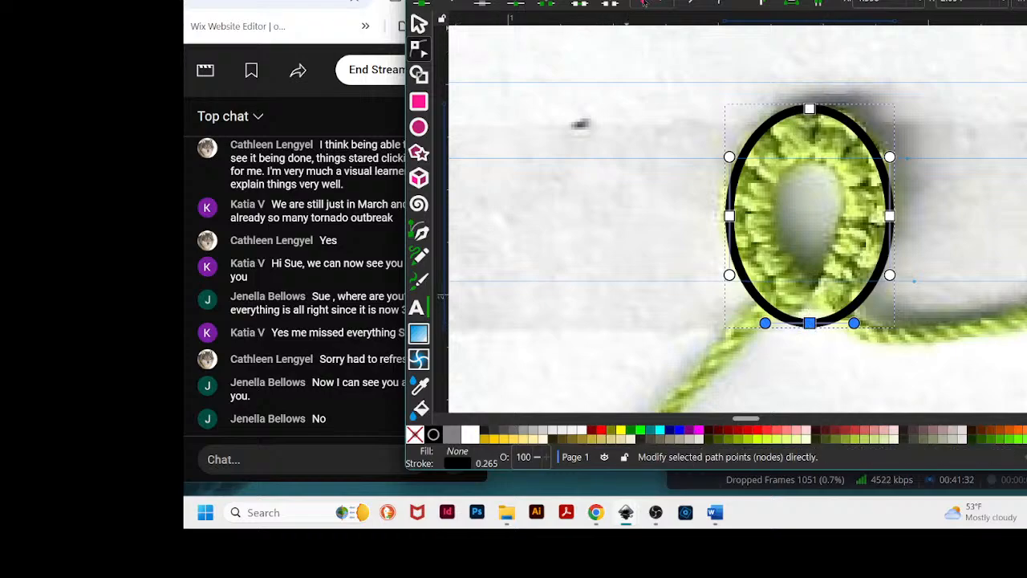
{"action": "left_click", "coordinate": [661, 2]}
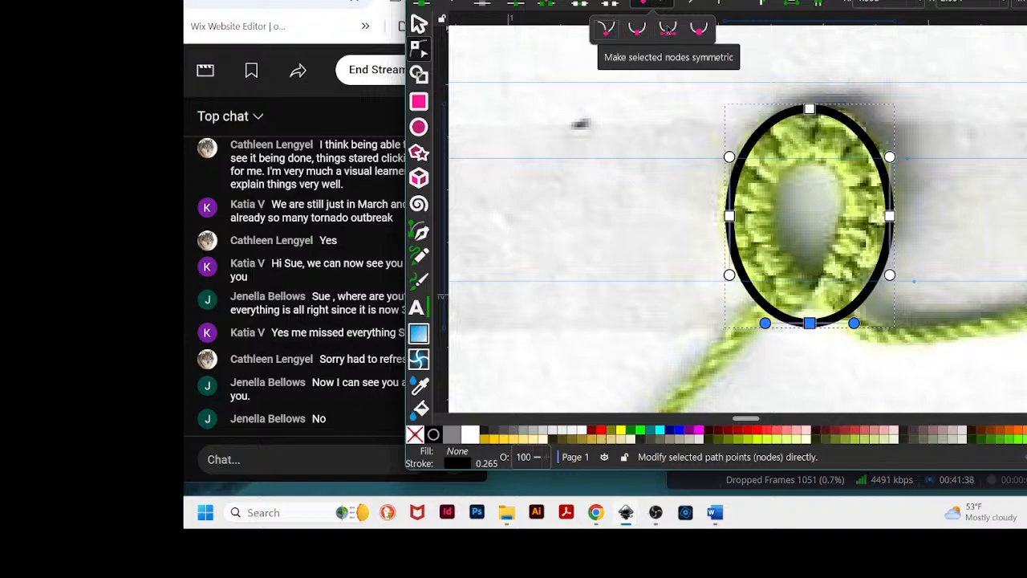
{"action": "left_click", "coordinate": [671, 34]}
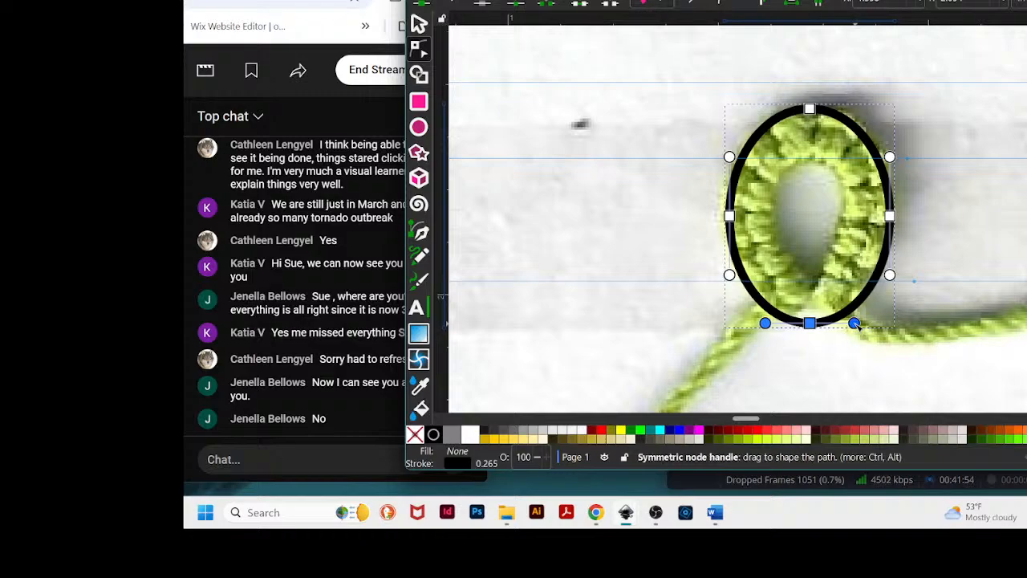
{"action": "left_click_drag", "start_coordinate": [854, 323], "coordinate": [828, 325]}
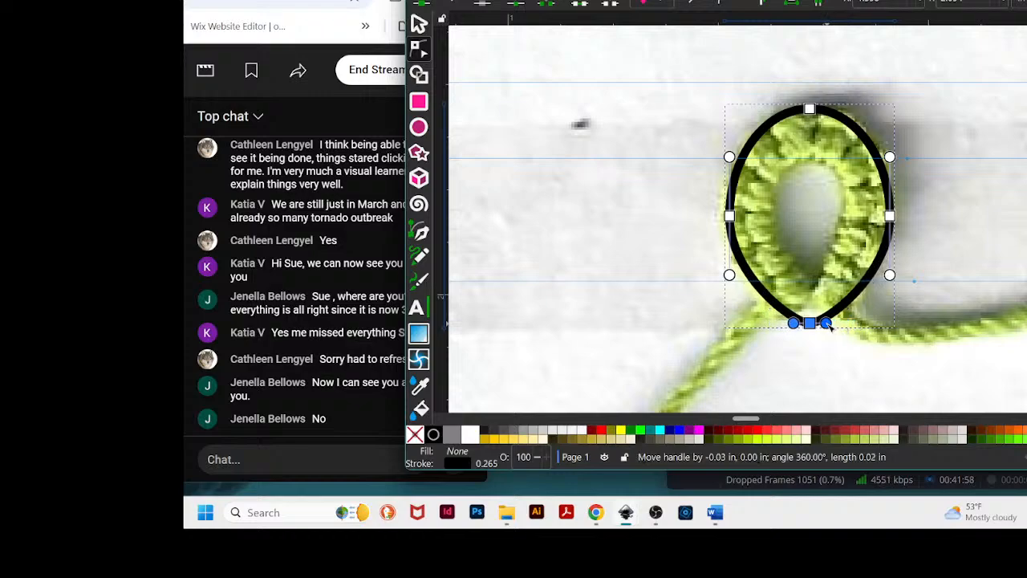
{"action": "left_click", "coordinate": [919, 233]}
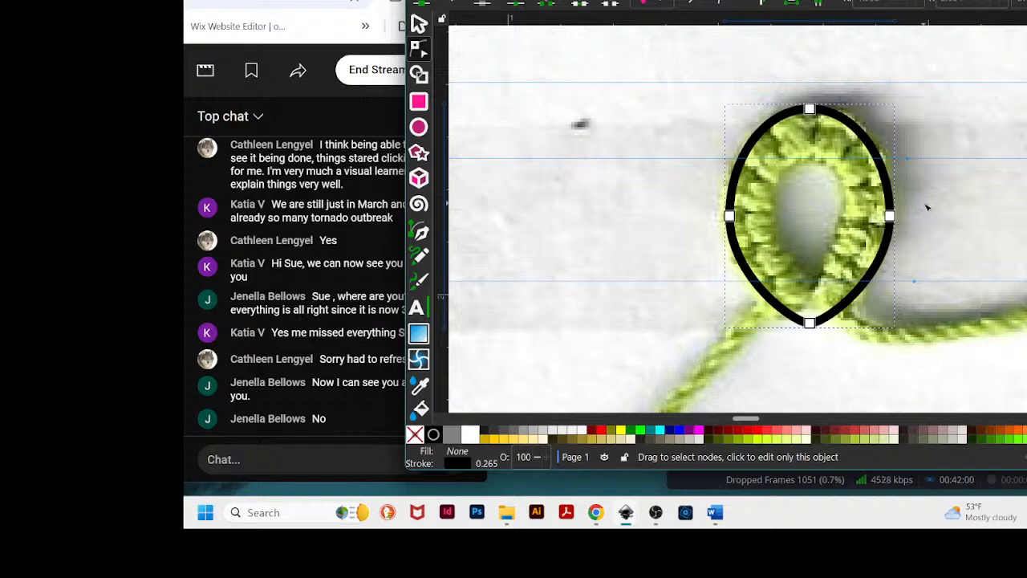
- Select the teardrop's two side nodes and nudge them upward
{"action": "left_click", "coordinate": [968, 197]}
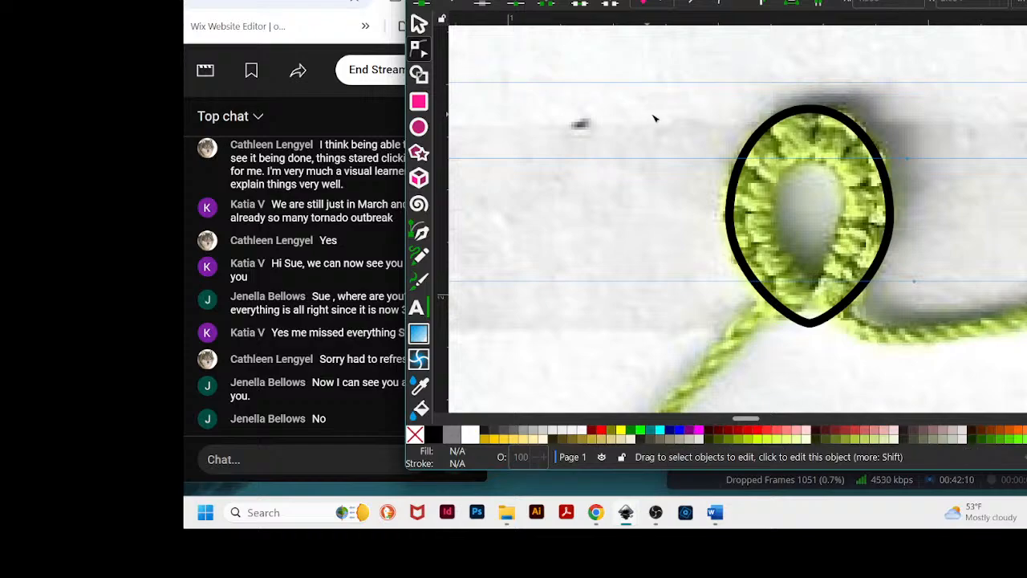
{"action": "left_click", "coordinate": [840, 119]}
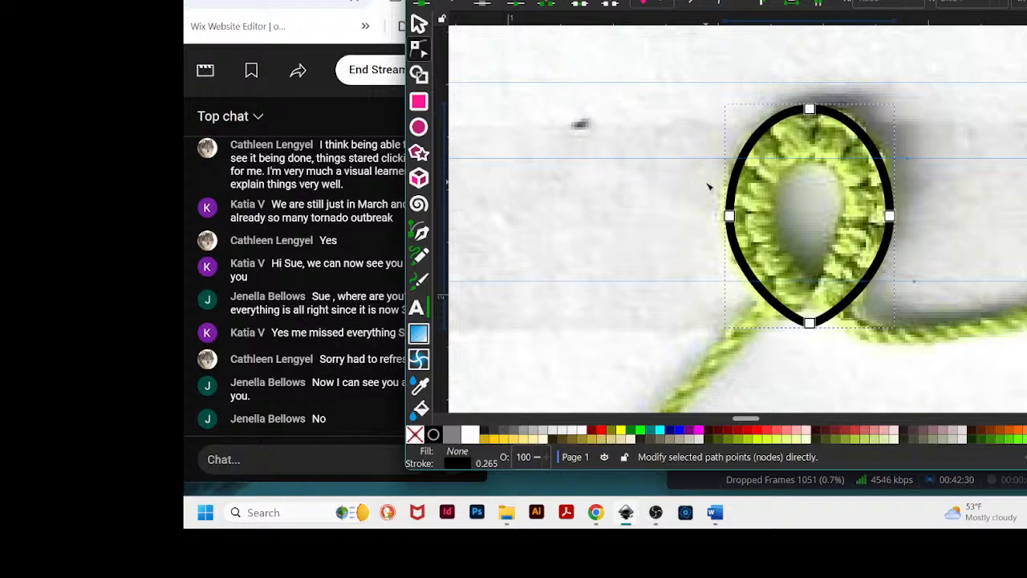
{"action": "left_click_drag", "start_coordinate": [707, 183], "coordinate": [940, 243]}
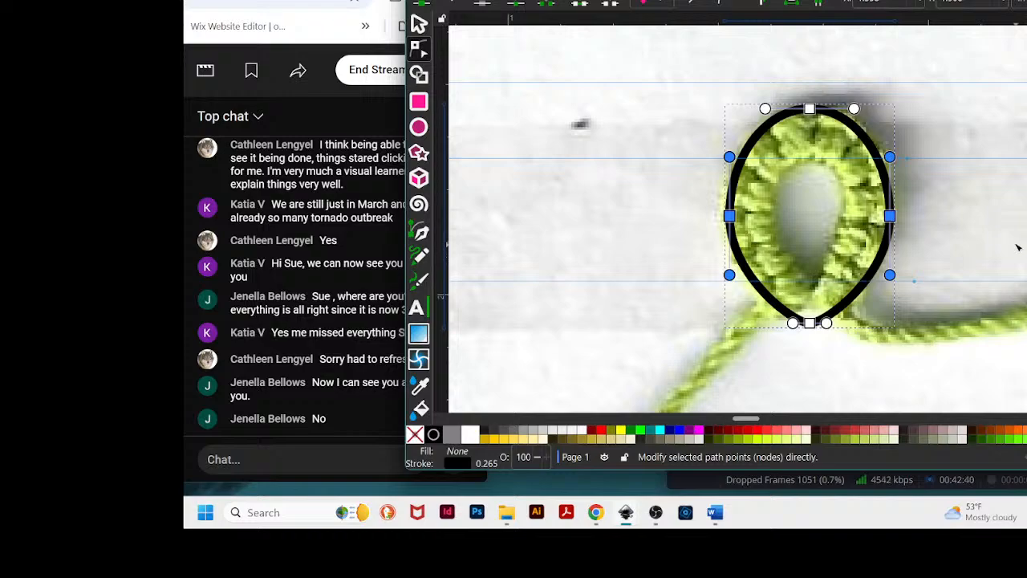
{"action": "key", "text": "Up"}
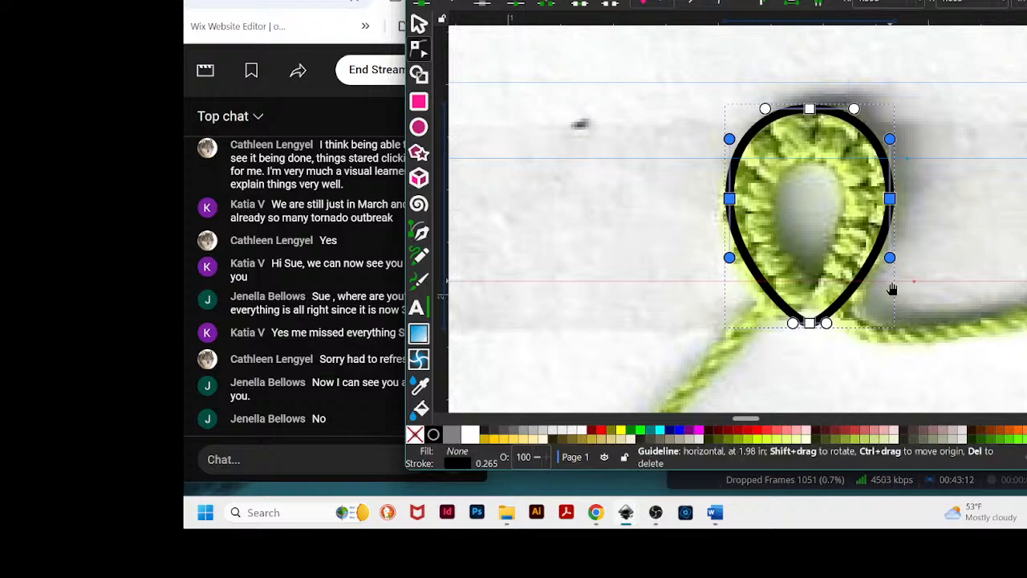
- Extend the lower handles of both side nodes downward to fill out the teardrop's lower curve
{"action": "mouse_move", "coordinate": [902, 20]}
{"action": "left_mouse_down"}
{"action": "mouse_move", "coordinate": [901, 233]}
{"action": "mouse_move", "coordinate": [899, 19]}
{"action": "left_mouse_up"}
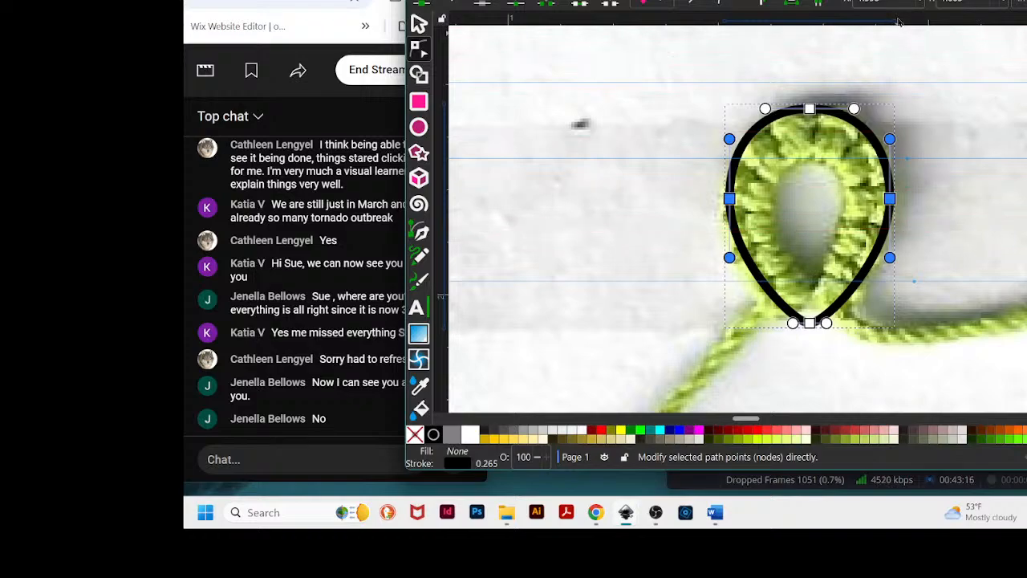
{"action": "left_click_drag", "start_coordinate": [735, 21], "coordinate": [891, 23]}
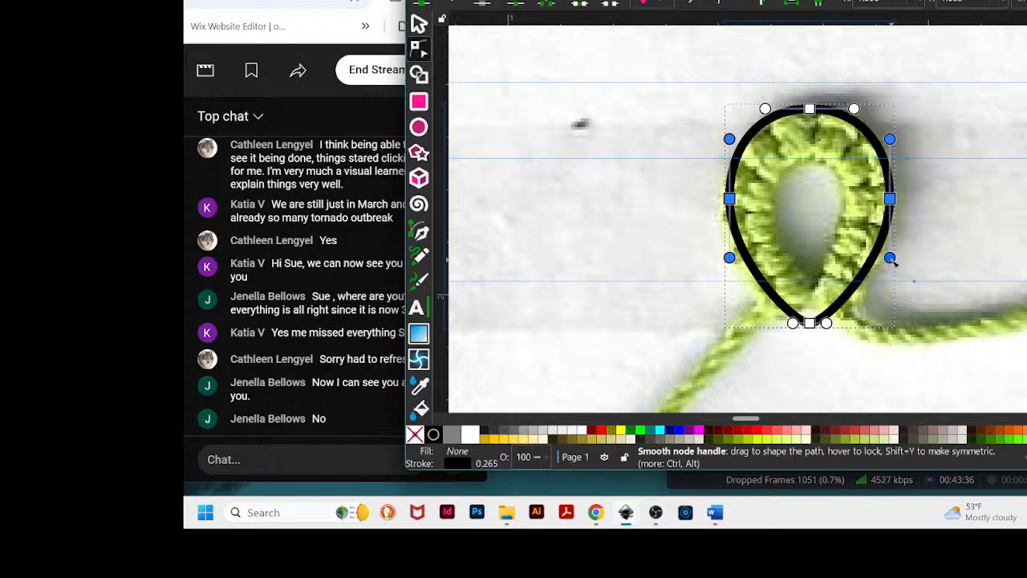
{"action": "left_click_drag", "start_coordinate": [891, 259], "coordinate": [893, 276]}
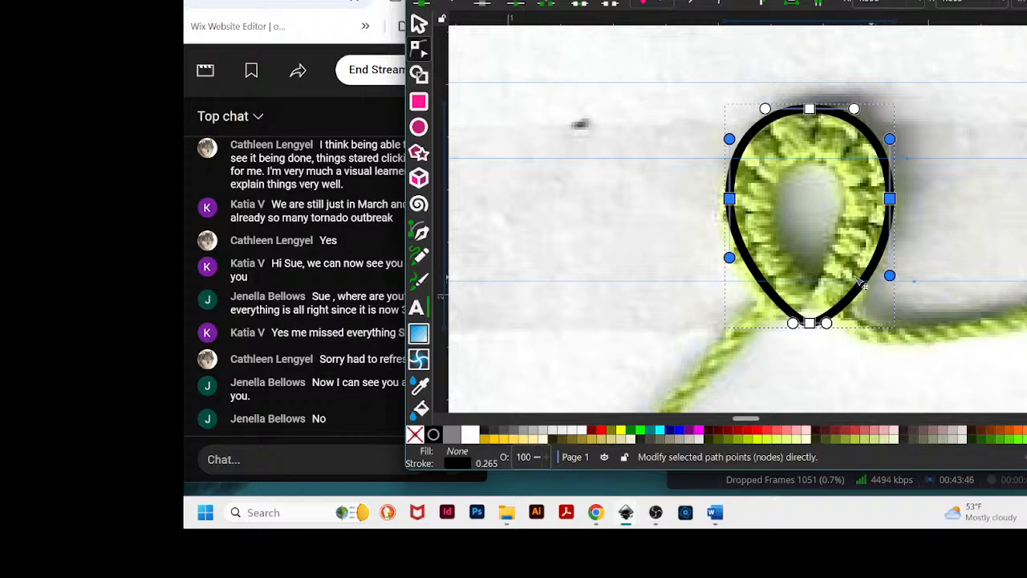
{"action": "left_click_drag", "start_coordinate": [728, 258], "coordinate": [730, 276]}
{"action": "left_click", "coordinate": [953, 229]}
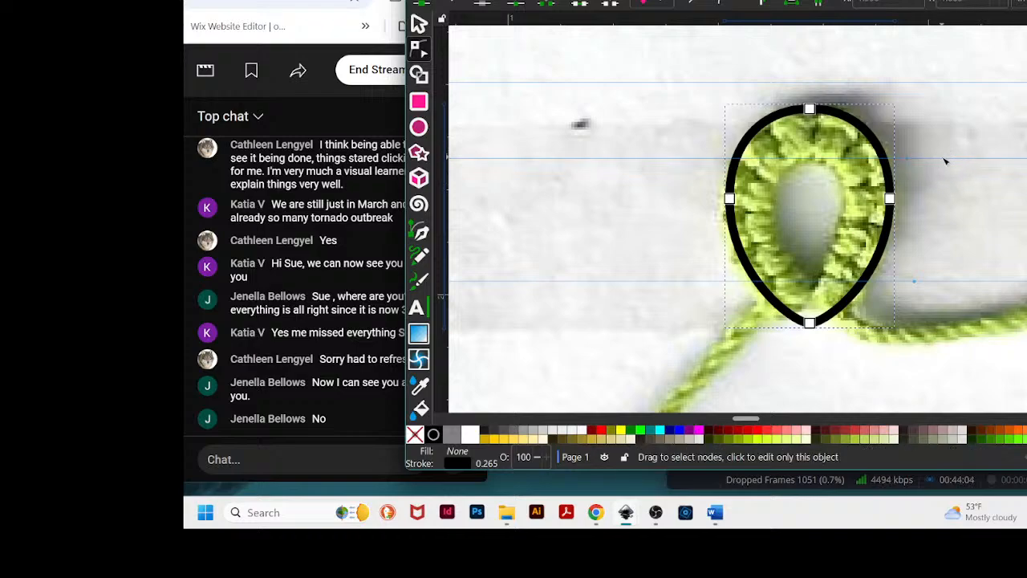
{"action": "key", "text": "minus"}
{"action": "key", "text": "minus"}
{"action": "key", "text": "minus"}
{"action": "key", "text": "minus"}
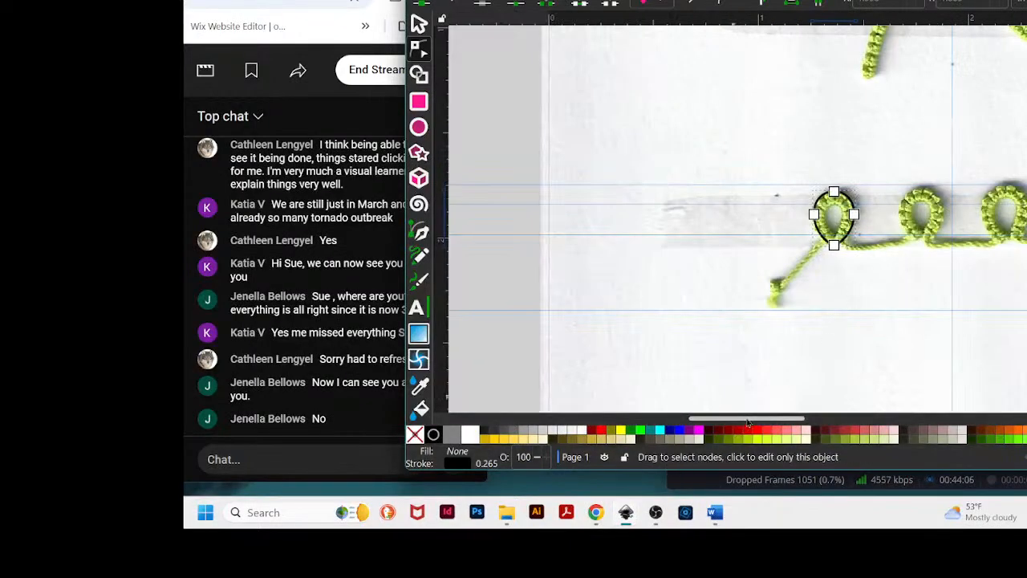
{"action": "left_click_drag", "start_coordinate": [749, 420], "coordinate": [794, 420]}
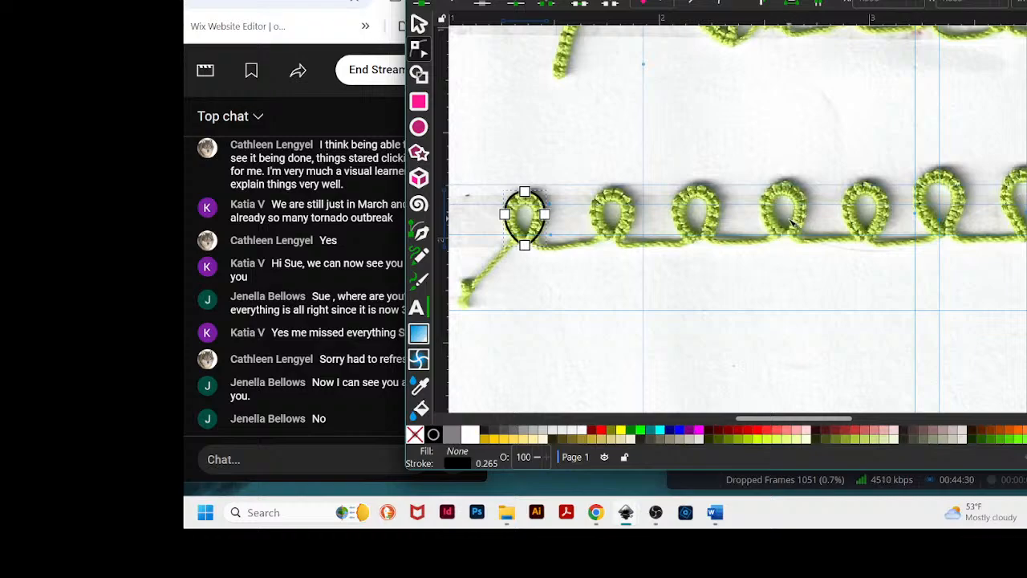
- Duplicate the first teardrop outline and move the copy over the last loop at the far end of the stitched line
{"action": "scroll", "coordinate": [797, 223], "scroll_direction": "down", "scroll_amount": 1}
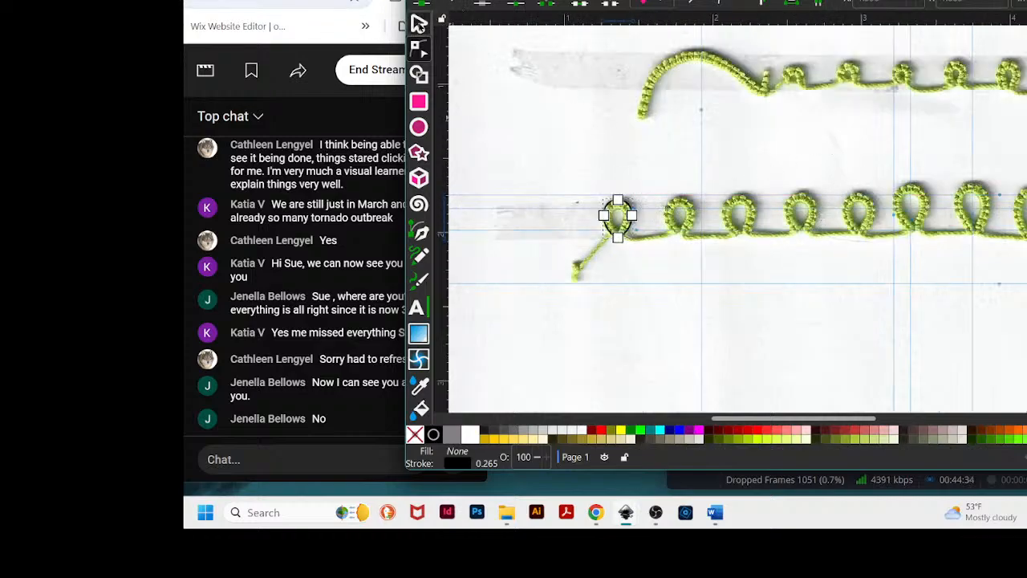
{"action": "left_click", "coordinate": [419, 24]}
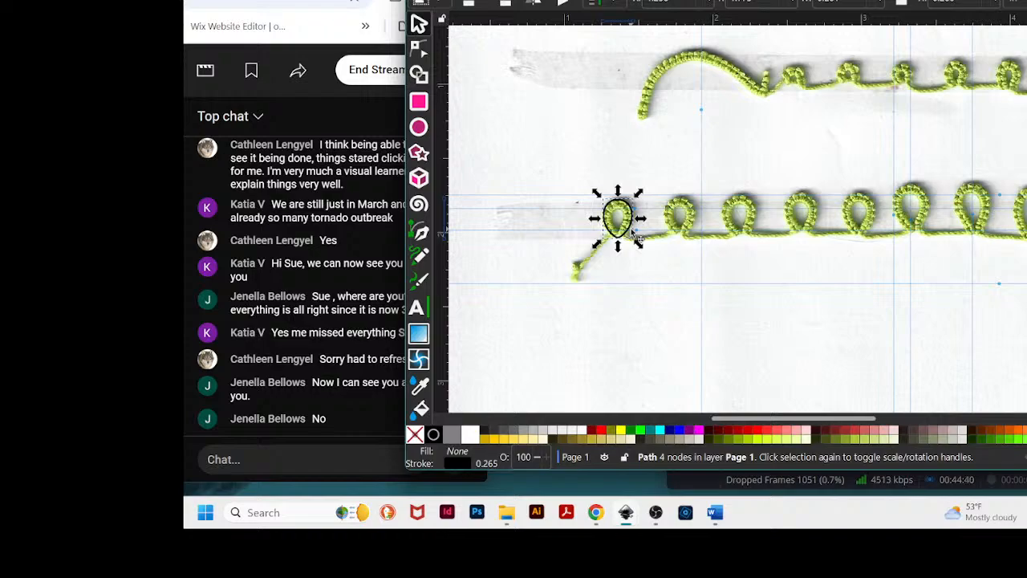
{"action": "left_click", "coordinate": [635, 232]}
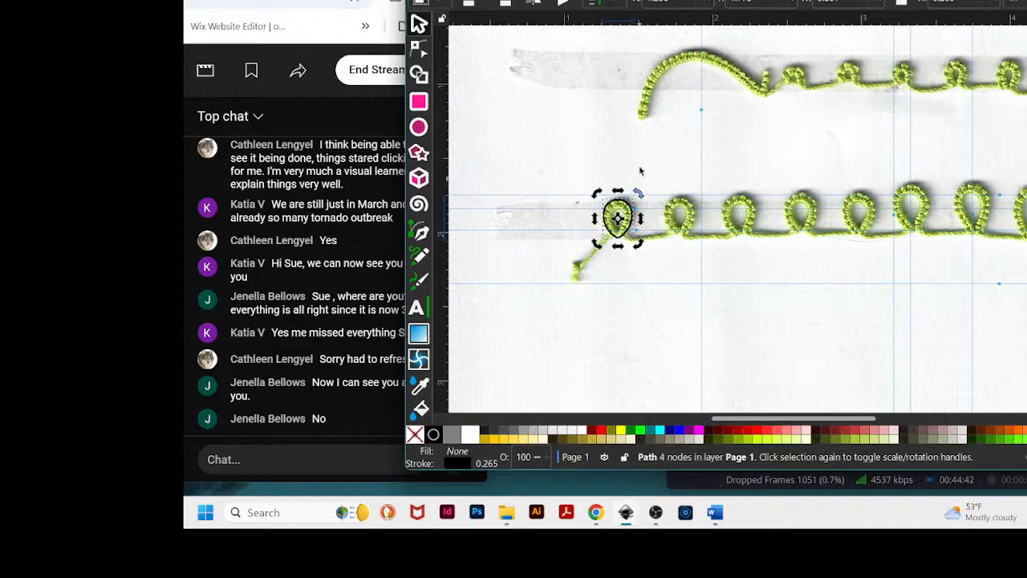
{"action": "left_click", "coordinate": [438, 1]}
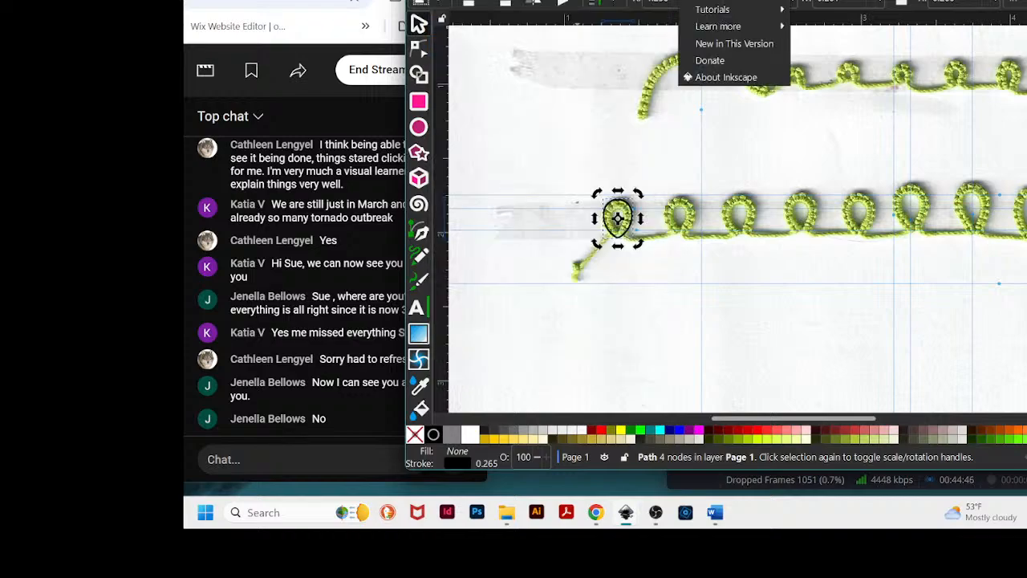
{"action": "left_click", "coordinate": [714, 1]}
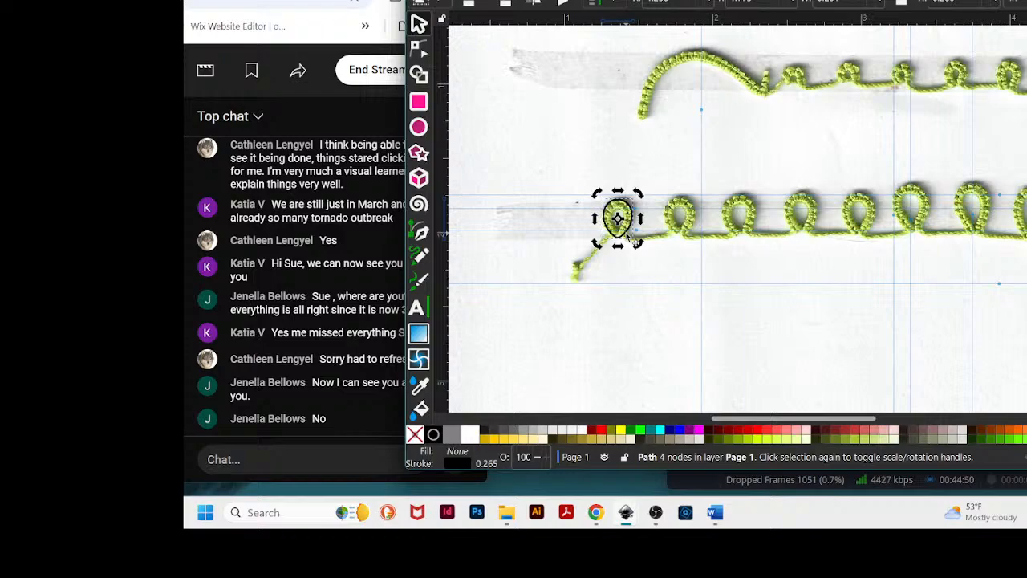
{"action": "key", "text": "ctrl+d"}
{"action": "left_click_drag", "start_coordinate": [617, 217], "coordinate": [1026, 227]}
- Scale the copied teardrop up uniformly around its center to match the larger final loop
{"action": "left_click_drag", "start_coordinate": [1026, 0], "coordinate": [895, 4]}
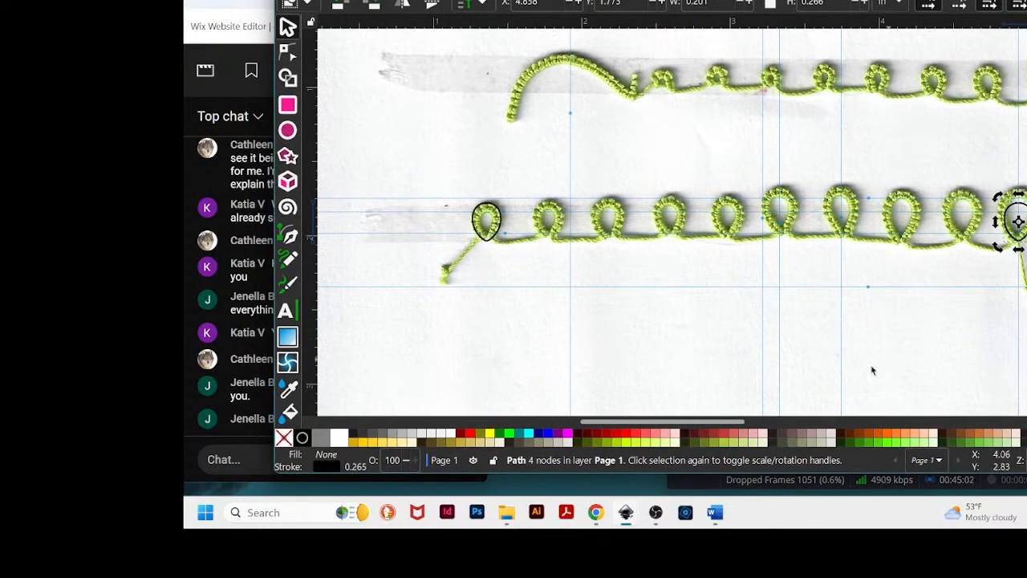
{"action": "left_click_drag", "start_coordinate": [739, 426], "coordinate": [808, 422]}
{"action": "key", "text": "plus"}
{"action": "key", "text": "plus"}
{"action": "key", "text": "plus"}
{"action": "key", "text": "plus"}
{"action": "key", "text": "plus"}
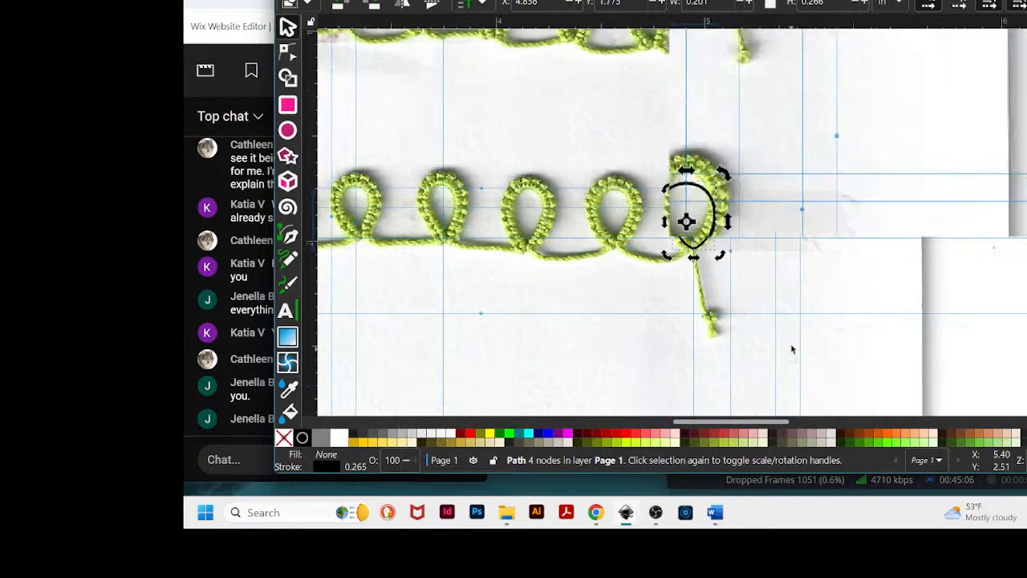
{"action": "scroll", "coordinate": [866, 264], "scroll_direction": "up", "scroll_amount": 3}
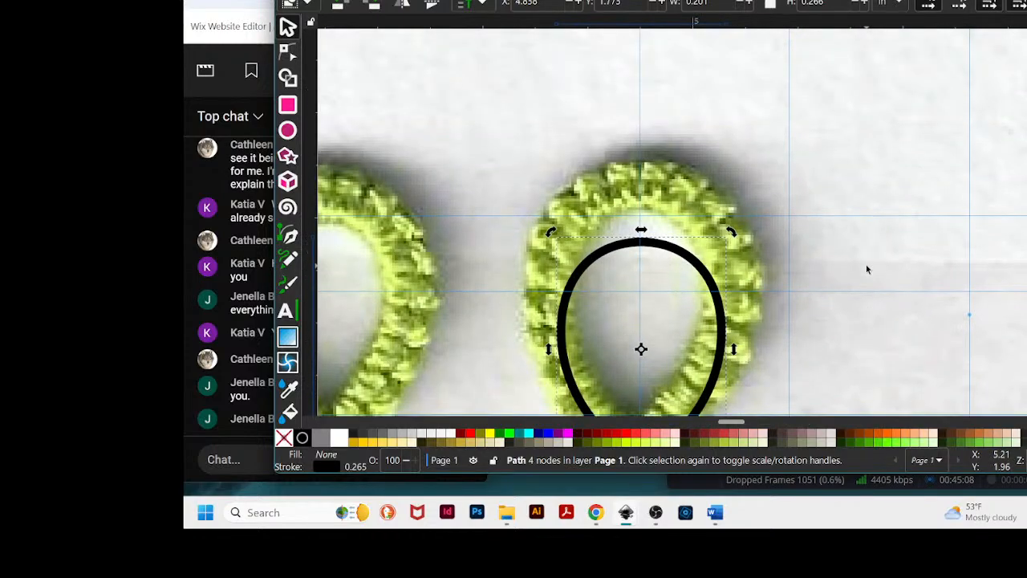
{"action": "scroll", "coordinate": [866, 264], "scroll_direction": "down", "scroll_amount": 1}
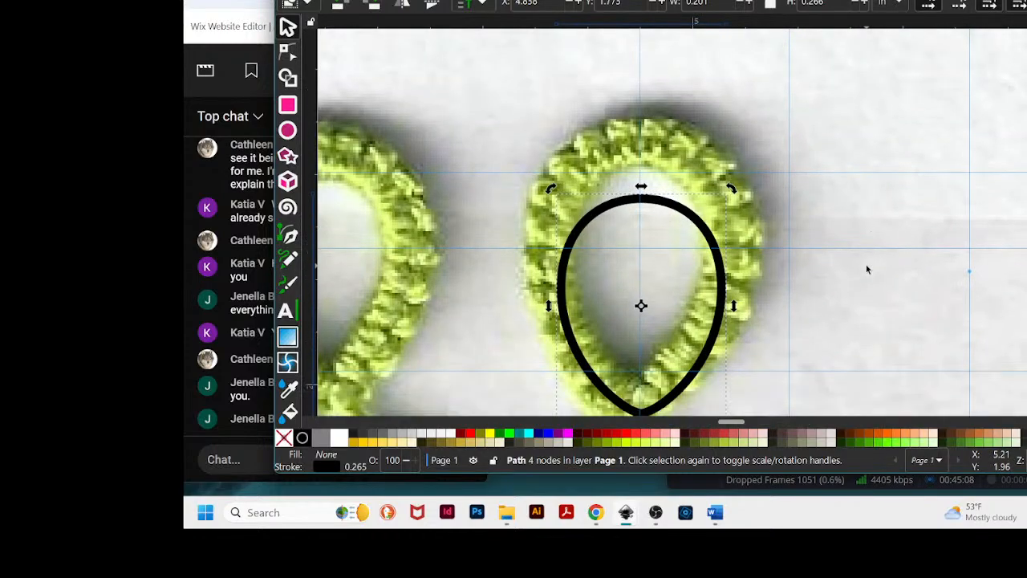
{"action": "left_click", "coordinate": [710, 231]}
{"action": "scroll", "coordinate": [856, 225], "scroll_direction": "down", "scroll_amount": 1}
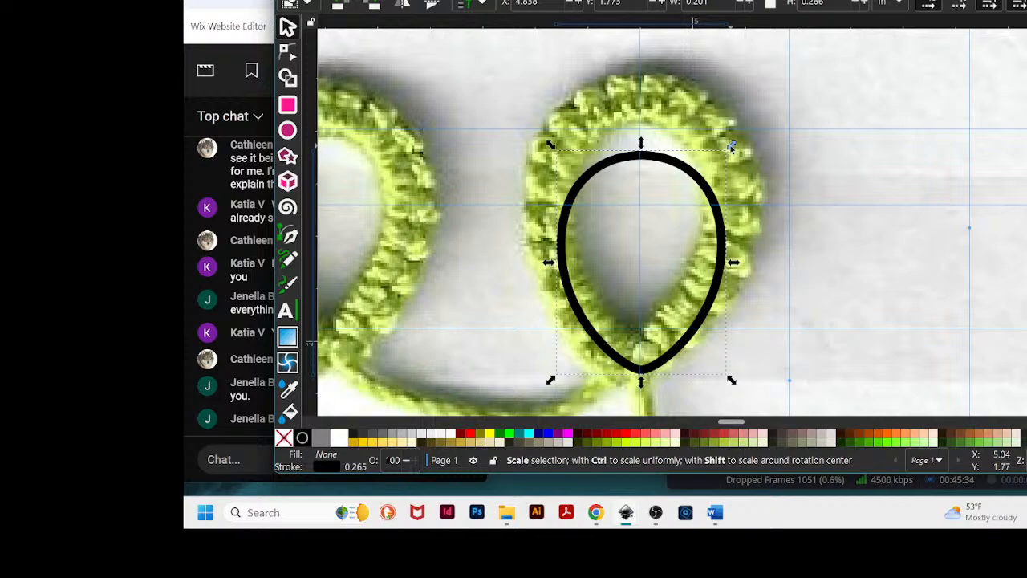
{"action": "key", "text": "shift"}
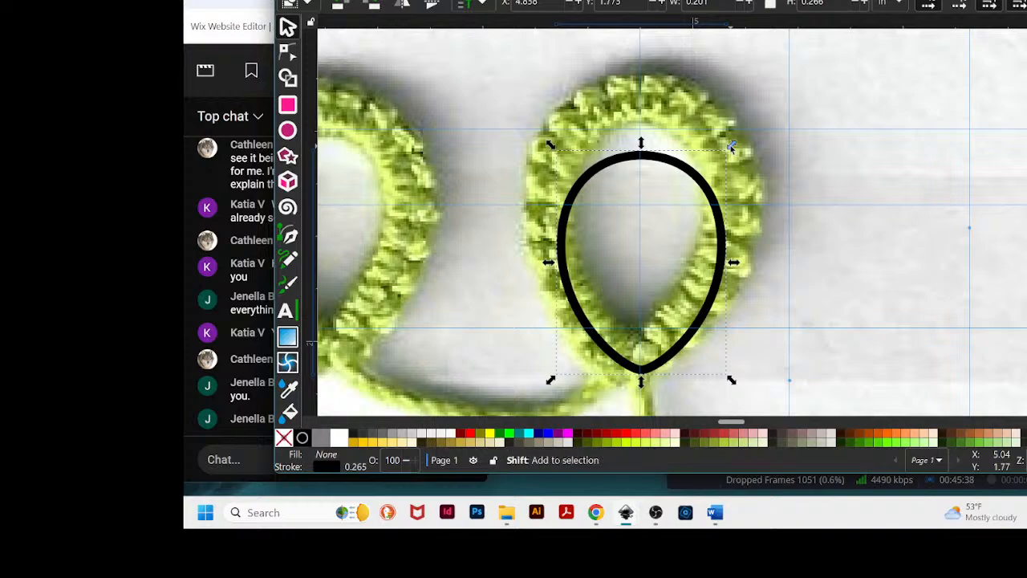
{"action": "key", "text": "ctrl"}
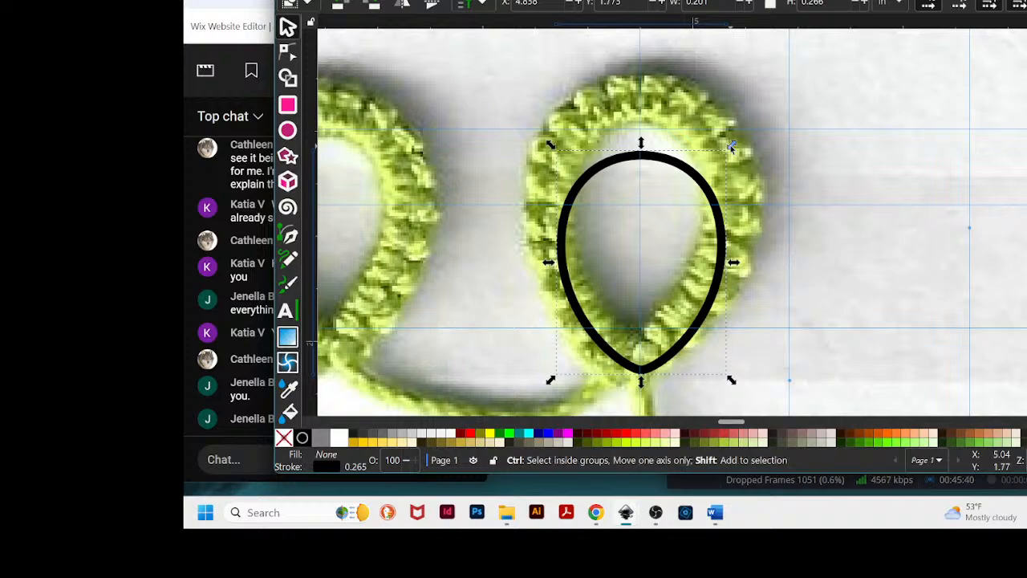
{"action": "left_click_drag", "start_coordinate": [731, 146], "coordinate": [781, 89]}
- Refine the copy's size and position so it sits on the final loop's outline
{"action": "scroll", "coordinate": [820, 154], "scroll_direction": "down", "scroll_amount": 2}
{"action": "scroll", "coordinate": [821, 156], "scroll_direction": "up", "scroll_amount": 2}
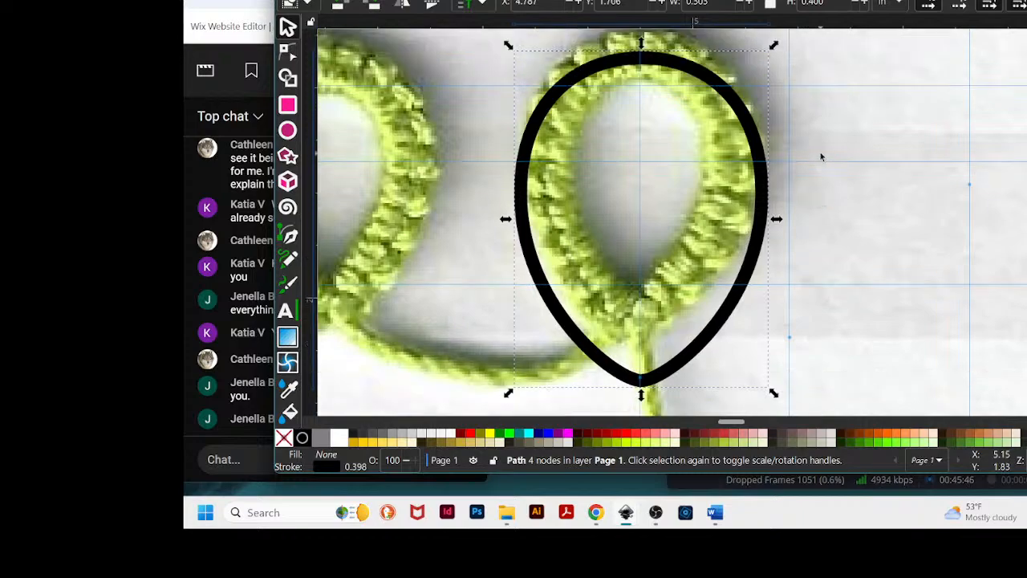
{"action": "scroll", "coordinate": [820, 150], "scroll_direction": "down", "scroll_amount": 1}
{"action": "mouse_move", "coordinate": [699, 346]}
{"action": "left_mouse_down"}
{"action": "mouse_move", "coordinate": [698, 321]}
{"action": "mouse_move", "coordinate": [703, 329]}
{"action": "left_mouse_up"}
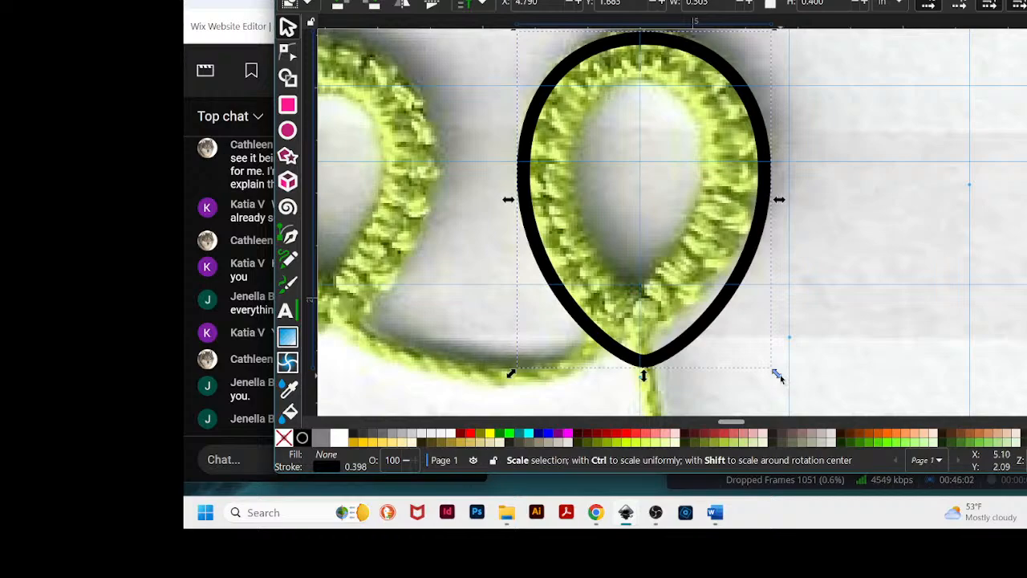
{"action": "left_click_drag", "start_coordinate": [778, 374], "coordinate": [775, 374]}
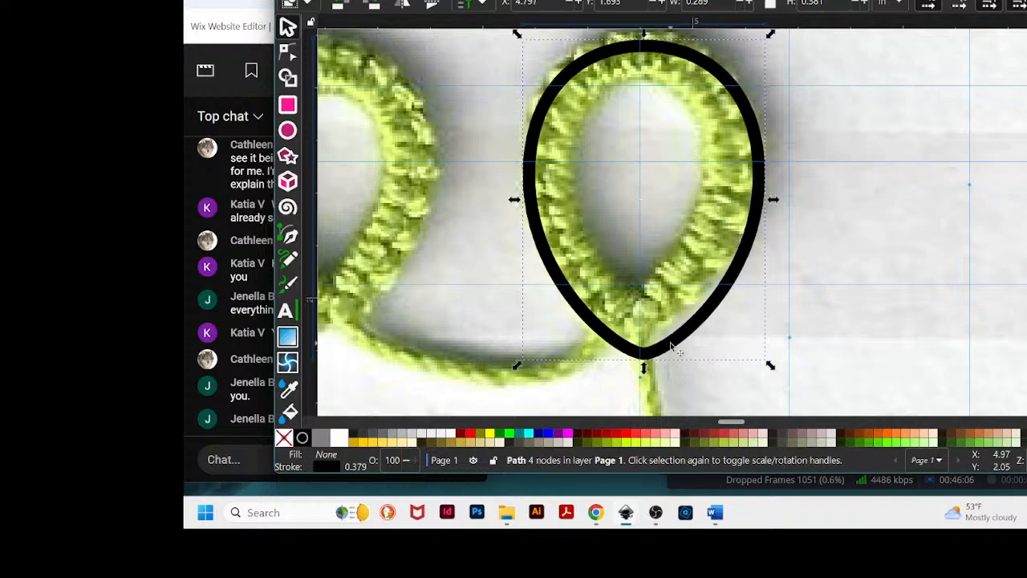
{"action": "left_click_drag", "start_coordinate": [671, 354], "coordinate": [665, 339]}
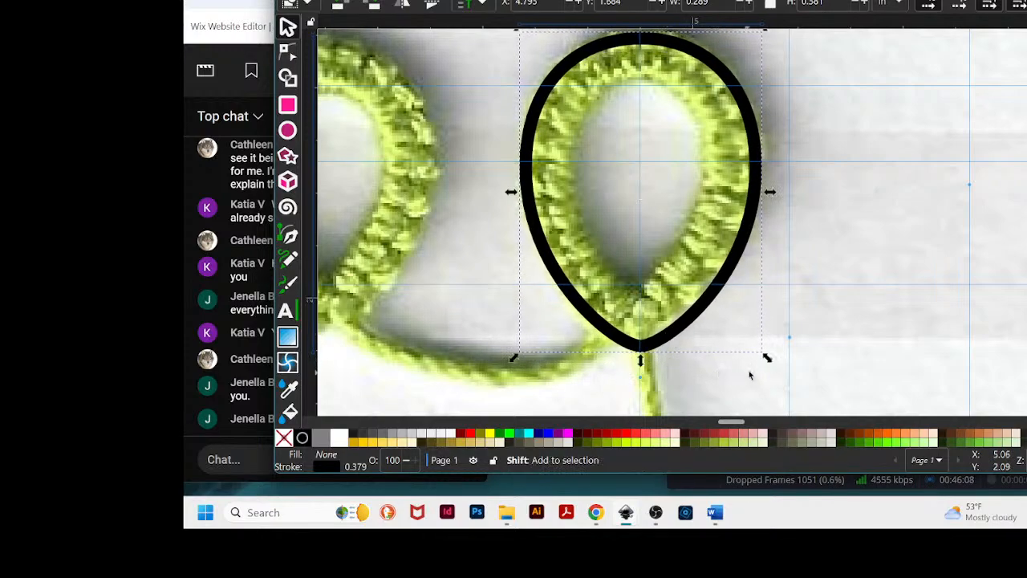
{"action": "left_click_drag", "start_coordinate": [768, 361], "coordinate": [762, 352]}
{"action": "left_click_drag", "start_coordinate": [679, 326], "coordinate": [678, 323]}
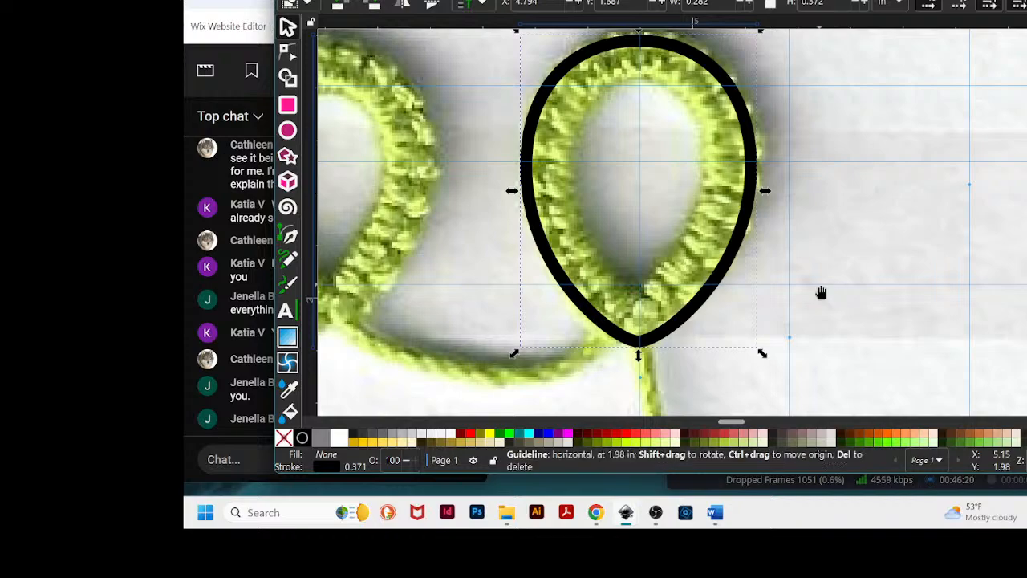
{"action": "left_click_drag", "start_coordinate": [818, 289], "coordinate": [806, 348]}
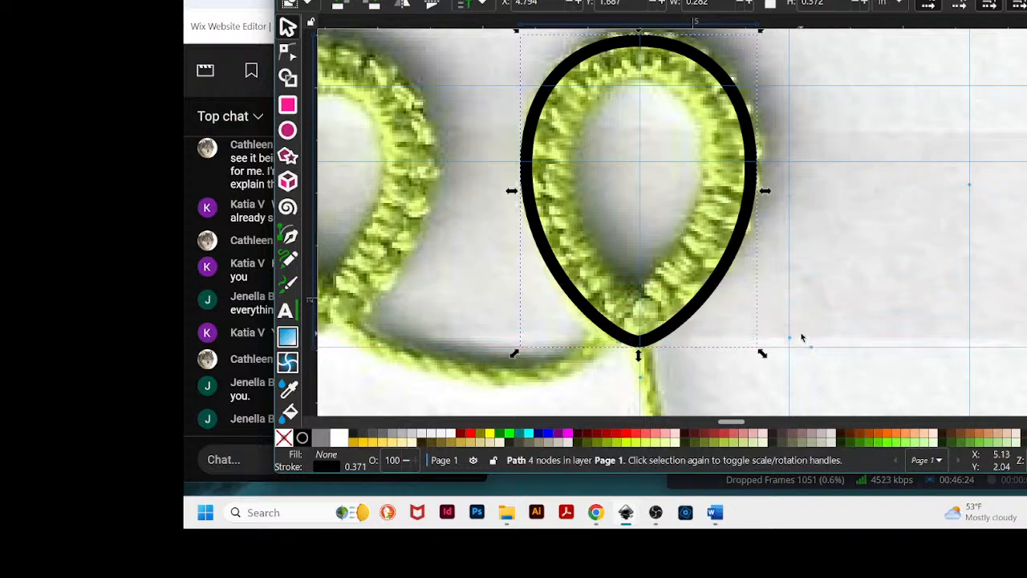
- Select both the first teardrop and the enlarged last teardrop together
{"action": "key", "text": "minus"}
{"action": "key", "text": "minus"}
{"action": "key", "text": "minus"}
{"action": "key", "text": "minus"}
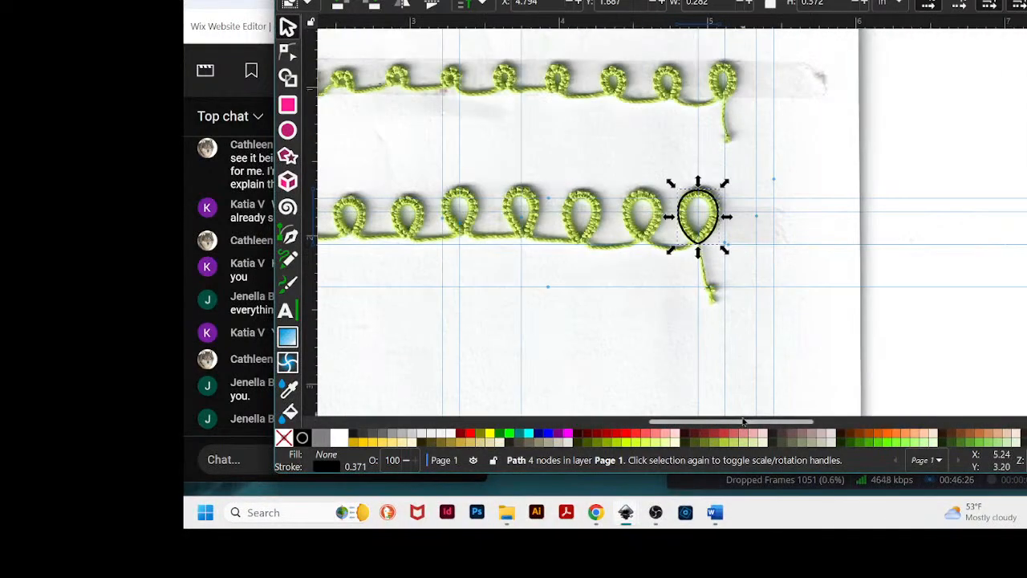
{"action": "left_click_drag", "start_coordinate": [744, 422], "coordinate": [674, 439]}
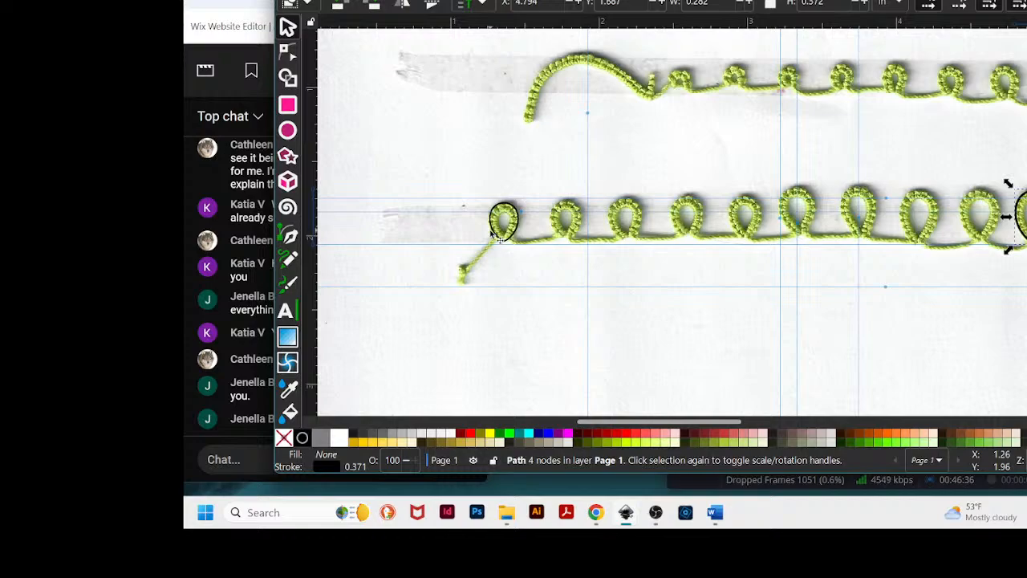
{"action": "key", "text": "z"}
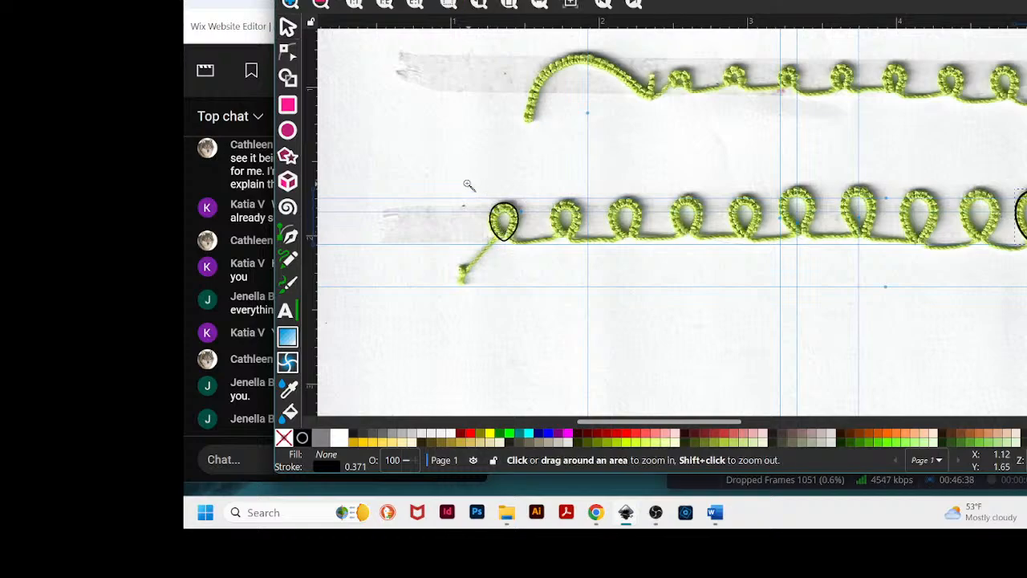
{"action": "left_click_drag", "start_coordinate": [453, 161], "coordinate": [540, 256]}
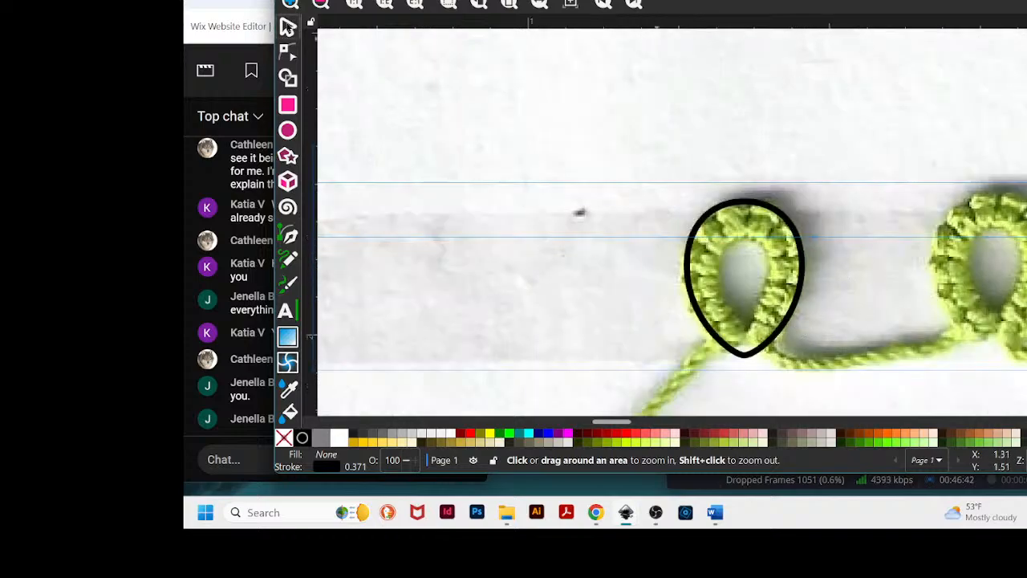
{"action": "left_click", "coordinate": [289, 27]}
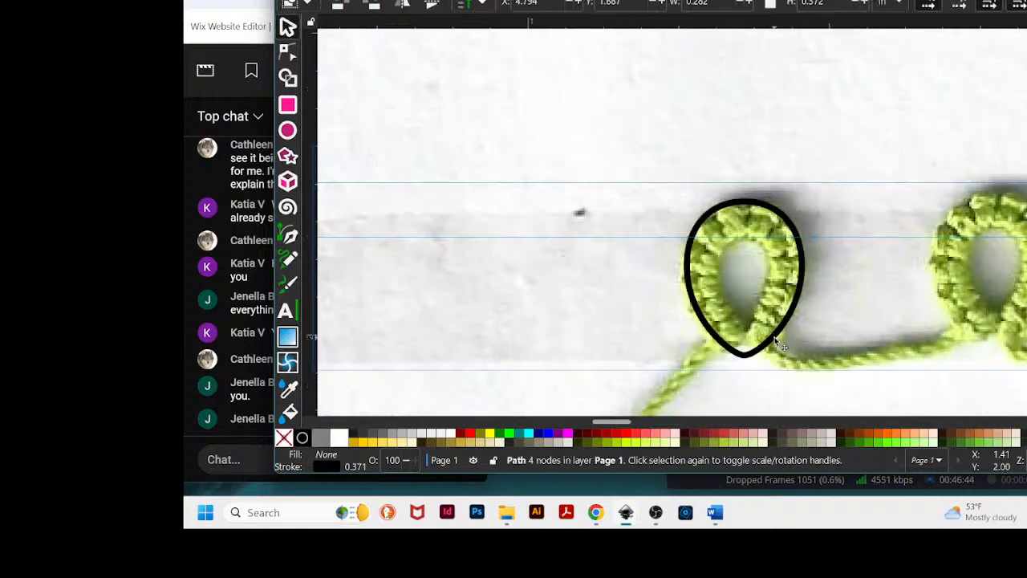
{"action": "left_click_drag", "start_coordinate": [774, 337], "coordinate": [777, 349]}
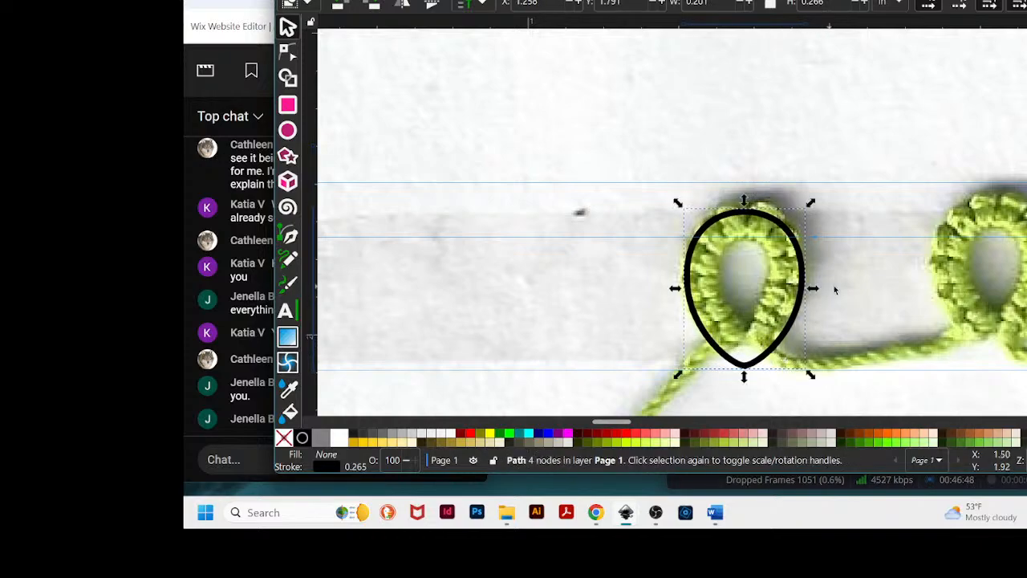
{"action": "scroll", "coordinate": [853, 278], "scroll_direction": "down", "scroll_amount": 5}
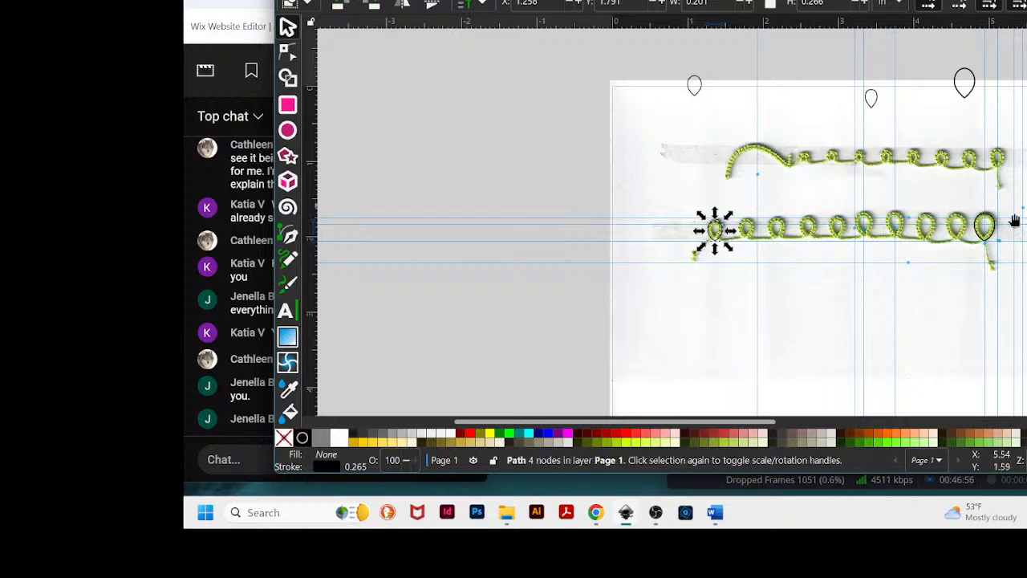
{"action": "left_click", "coordinate": [998, 239], "text": "shift"}
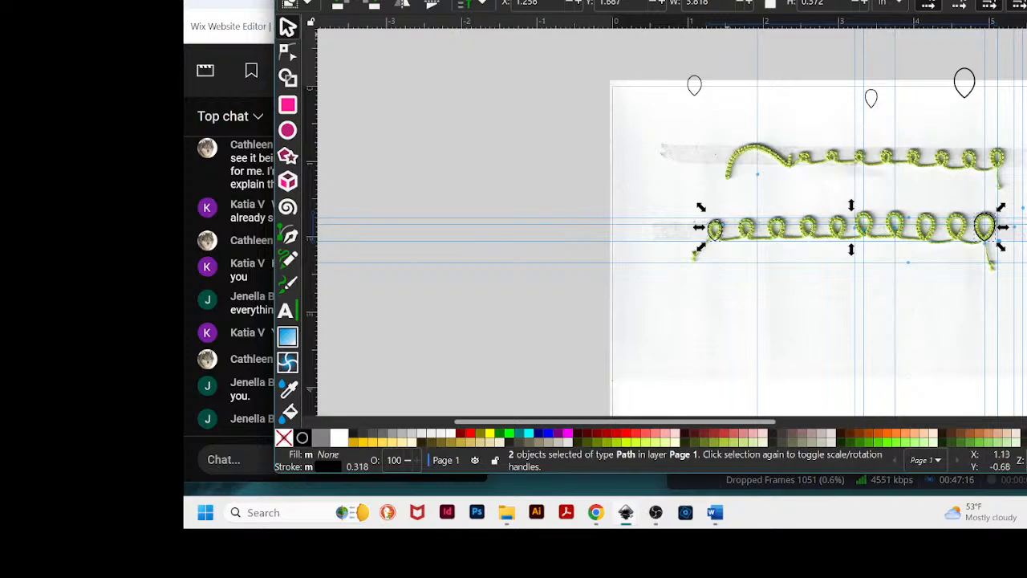
- Run Interpolate Between Paths with exponent 1.0 and 8 interpolation steps to fill teardrops between the two outlines
{"action": "left_click_drag", "start_coordinate": [727, 0], "coordinate": [769, 8]}
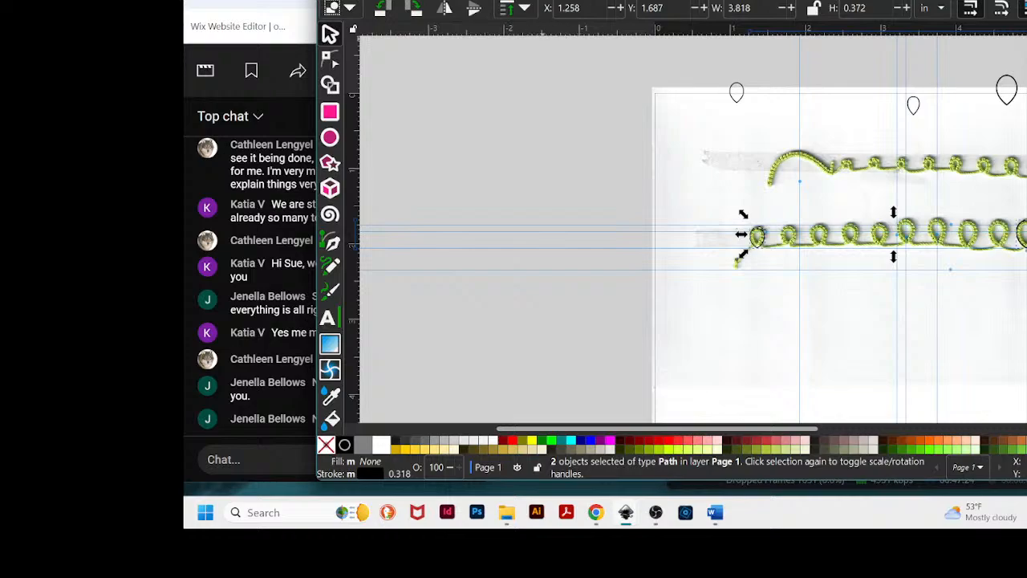
{"action": "left_click", "coordinate": [561, 0]}
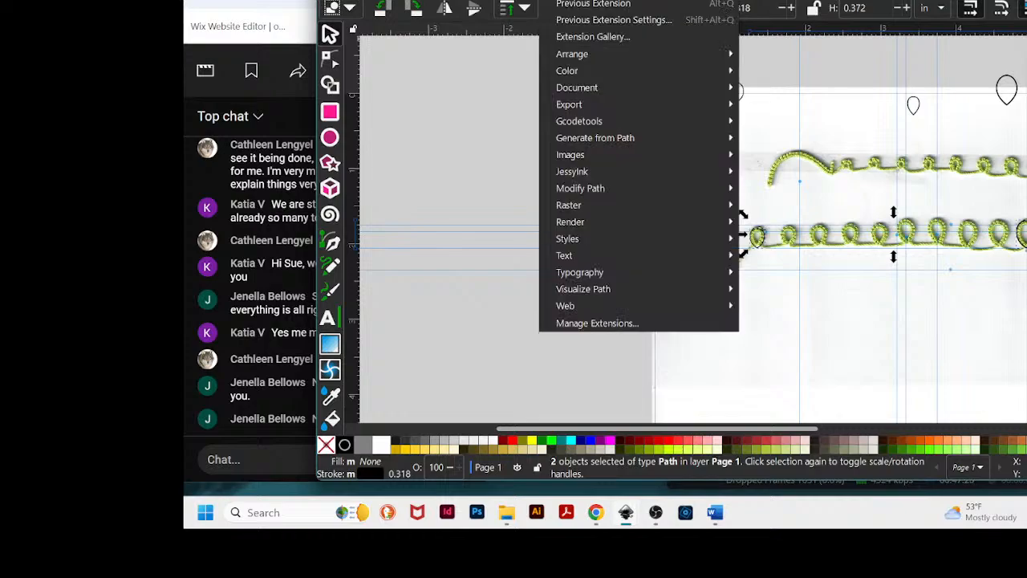
{"action": "mouse_move", "coordinate": [613, 139]}
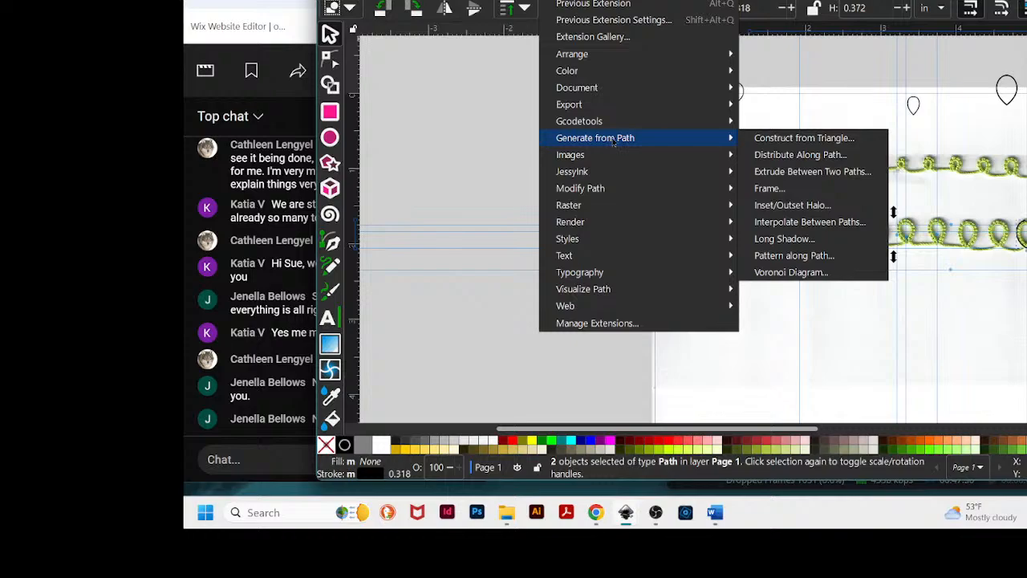
{"action": "left_click", "coordinate": [790, 222]}
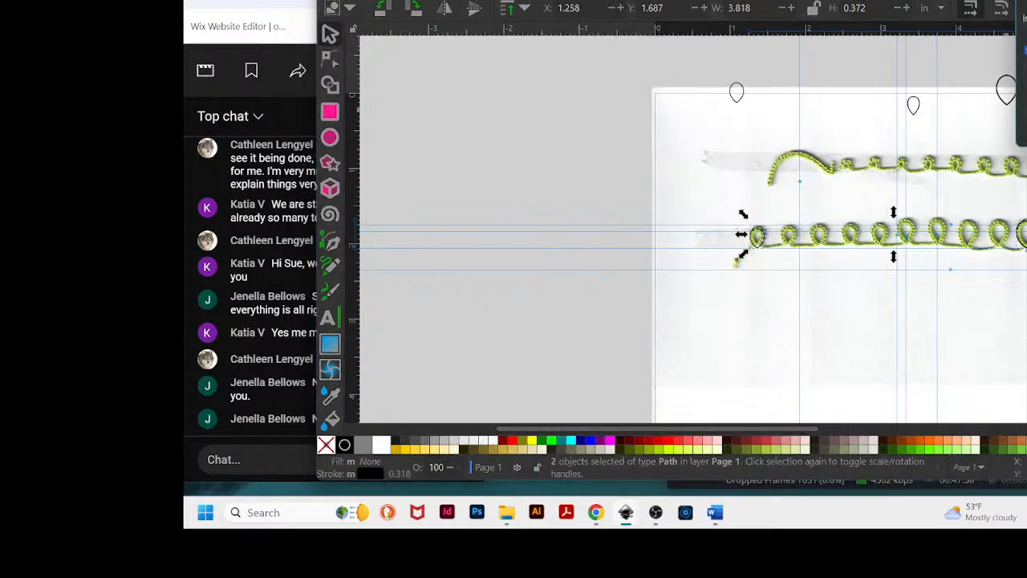
{"action": "left_click_drag", "start_coordinate": [731, 18], "coordinate": [541, 100]}
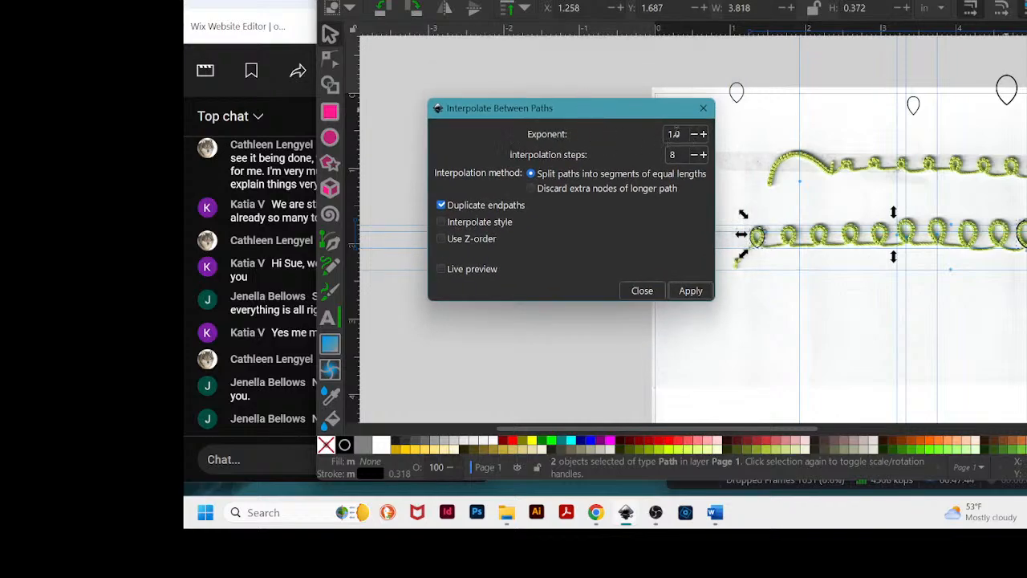
{"action": "left_click_drag", "start_coordinate": [652, 117], "coordinate": [656, 104]}
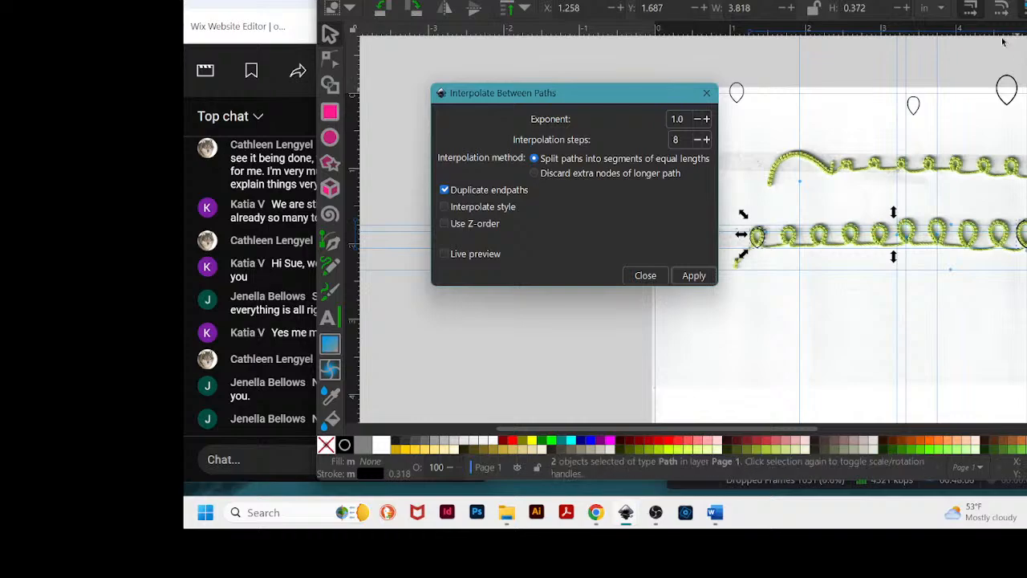
{"action": "left_click", "coordinate": [693, 276]}
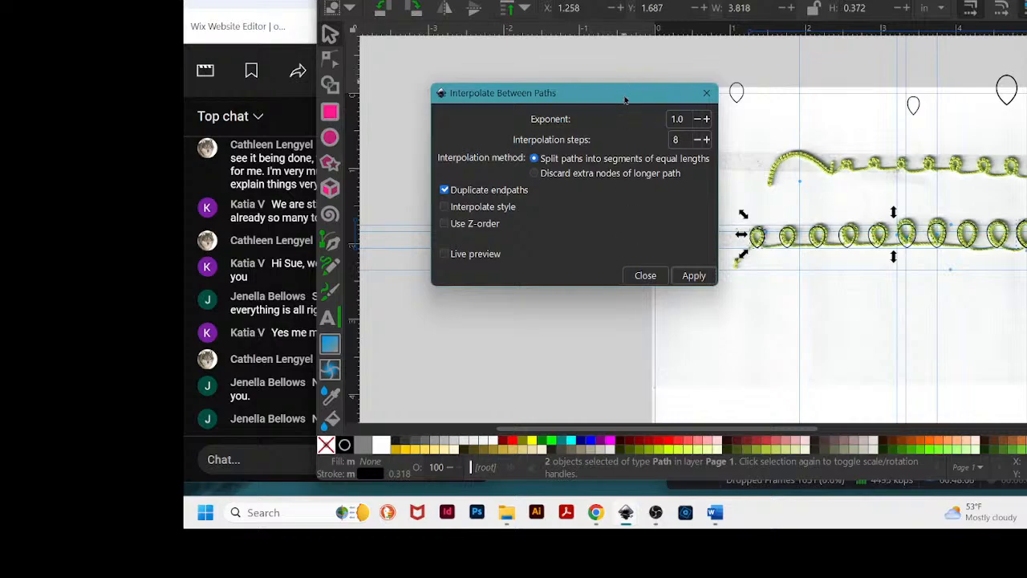
{"action": "left_click_drag", "start_coordinate": [625, 99], "coordinate": [458, 425]}
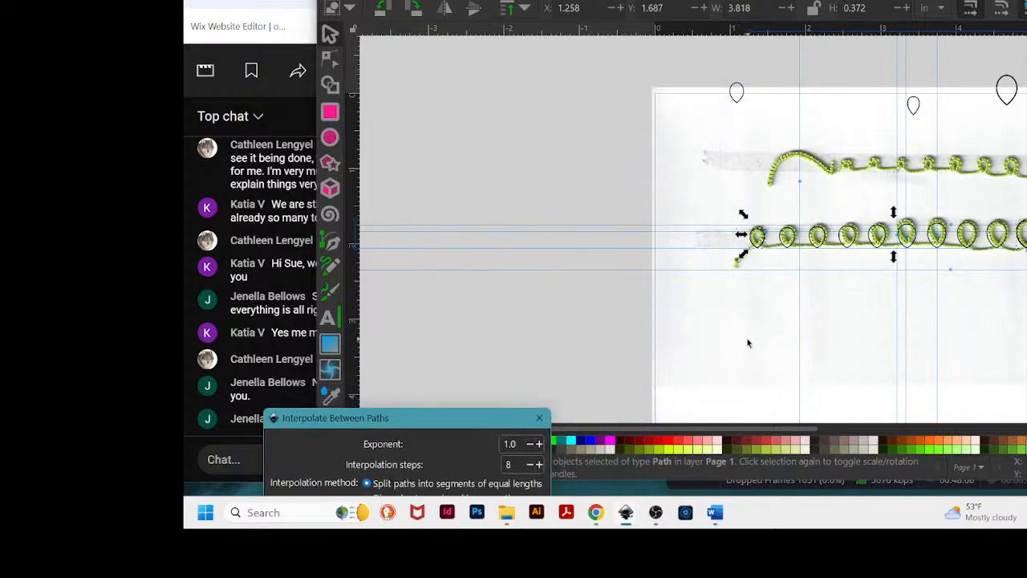
{"action": "left_click_drag", "start_coordinate": [738, 431], "coordinate": [833, 431]}
{"action": "key", "text": "plus"}
{"action": "key", "text": "plus"}
{"action": "key", "text": "plus"}
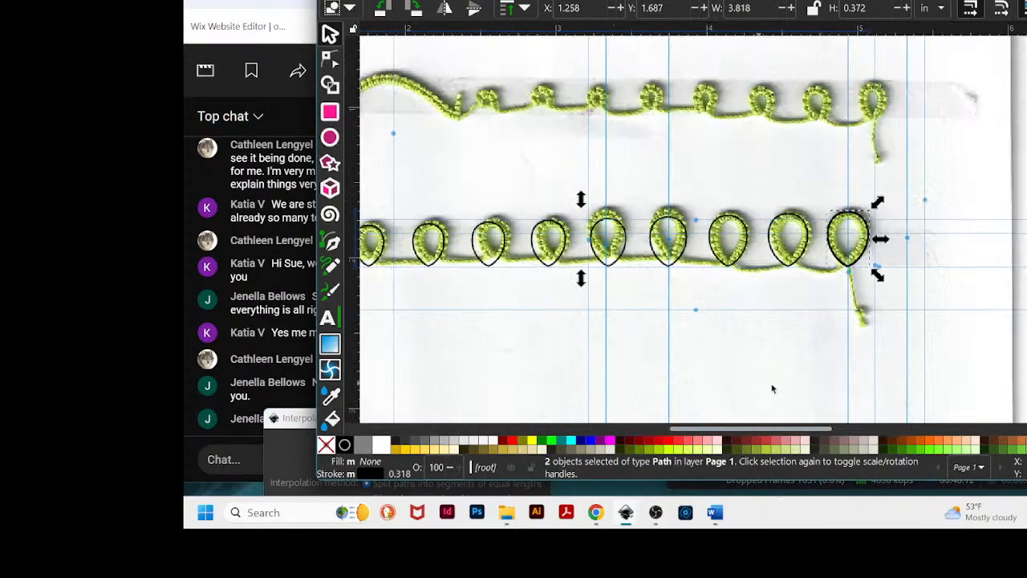
- Group the first and last teardrop outlines together
{"action": "left_click_drag", "start_coordinate": [778, 431], "coordinate": [729, 428]}
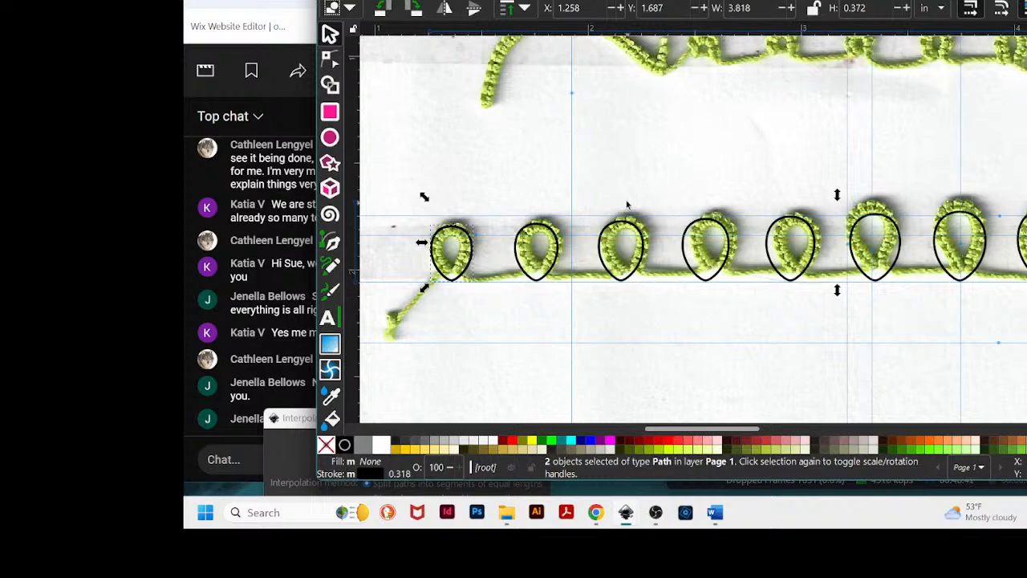
{"action": "scroll", "coordinate": [654, 176], "scroll_direction": "down", "scroll_amount": 2}
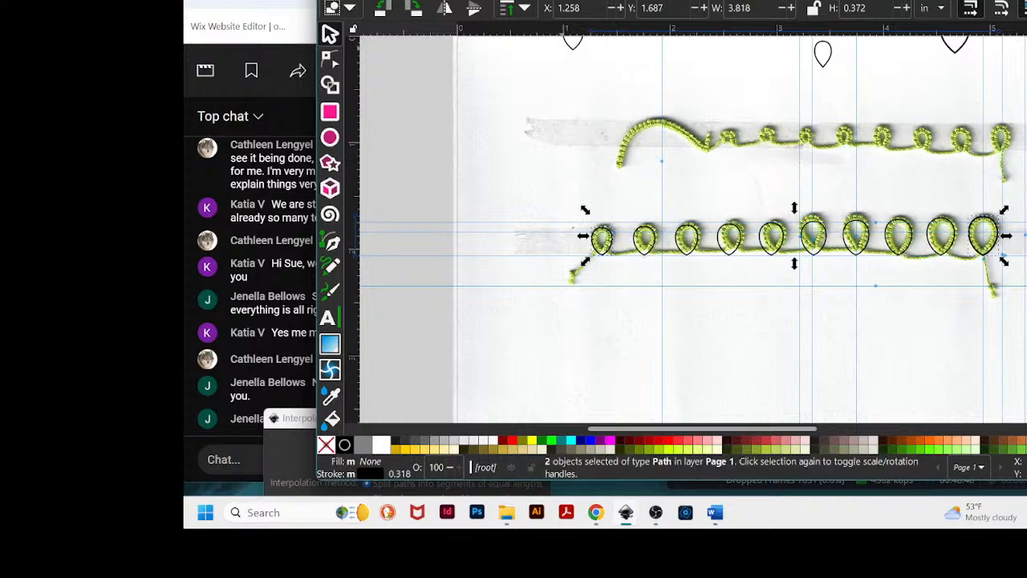
{"action": "left_click", "coordinate": [440, 1]}
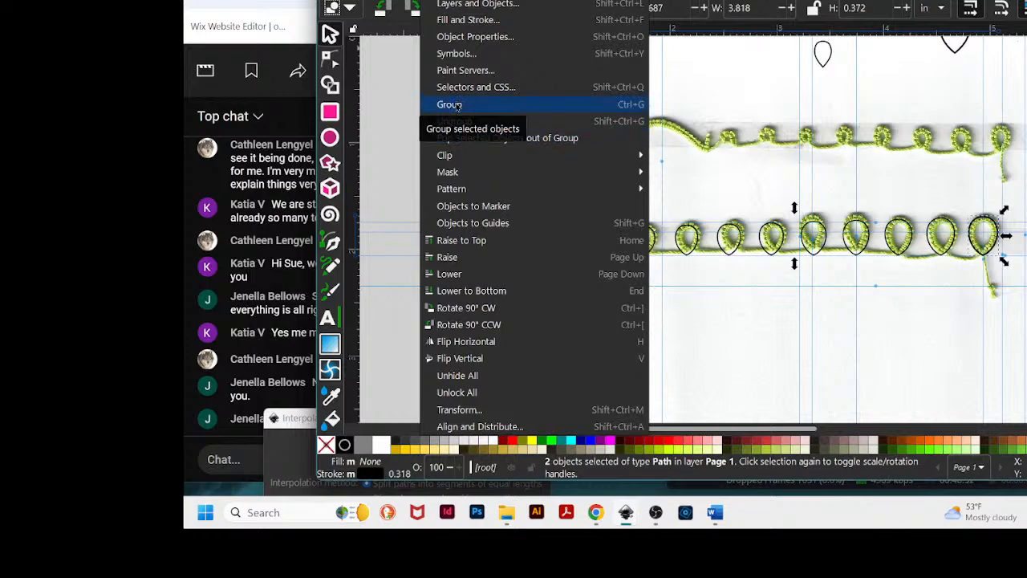
{"action": "left_click", "coordinate": [457, 107]}
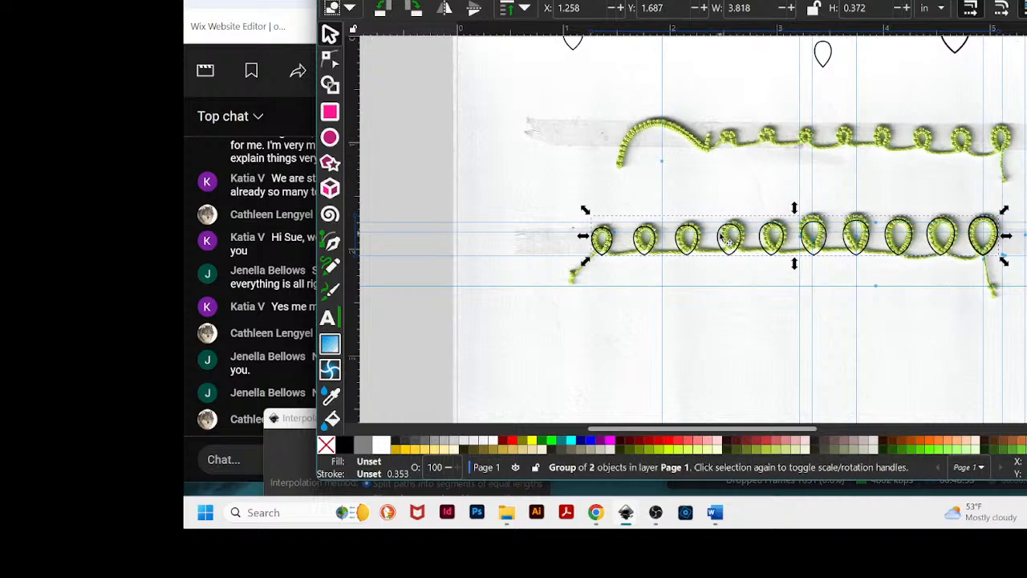
- Move the interpolated teardrops off the line and shift the grouped original pair aside to the canvas's upper-left corner
{"action": "left_click_drag", "start_coordinate": [730, 254], "coordinate": [724, 192]}
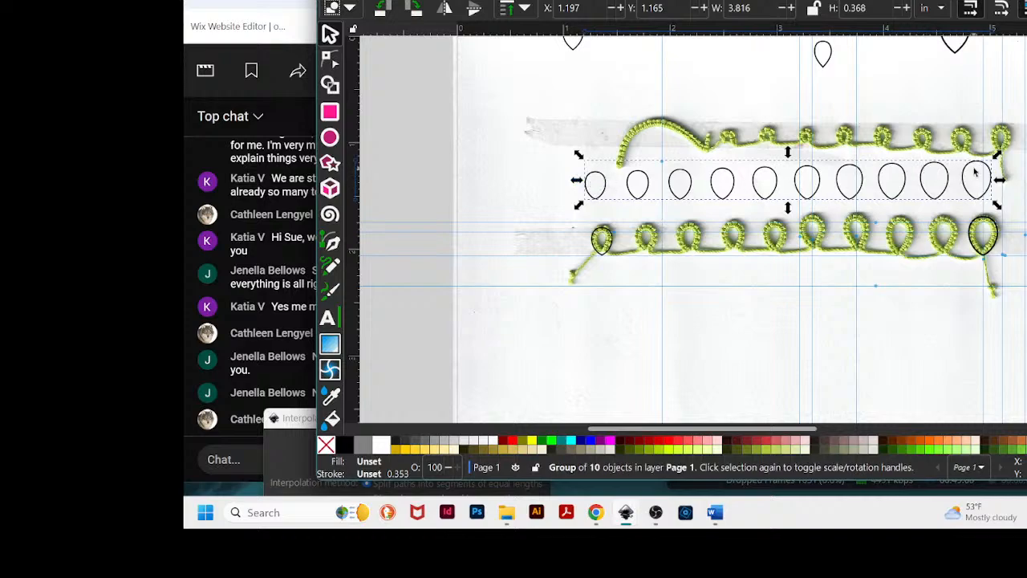
{"action": "left_click_drag", "start_coordinate": [998, 242], "coordinate": [449, 68]}
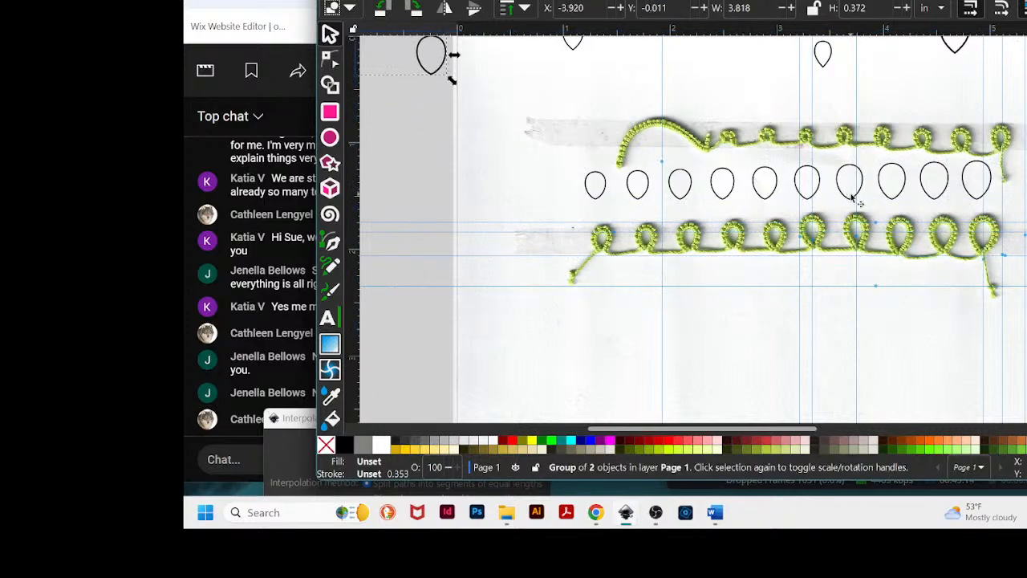
- Place the group of ten interpolated teardrops back over the crochet loops and nudge it into alignment with the stitches
{"action": "left_click_drag", "start_coordinate": [853, 201], "coordinate": [861, 257]}
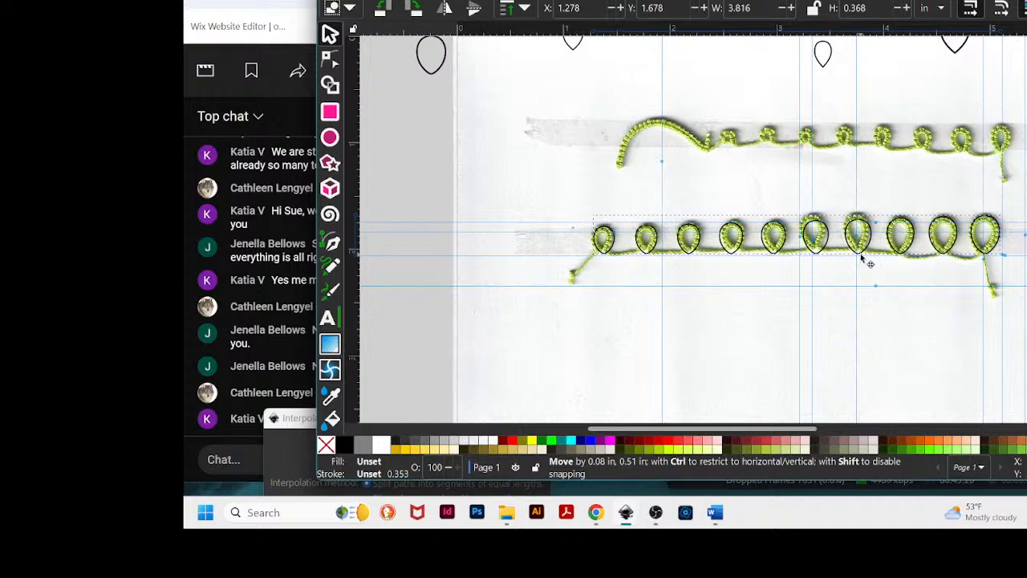
{"action": "left_click_drag", "start_coordinate": [862, 261], "coordinate": [862, 261]}
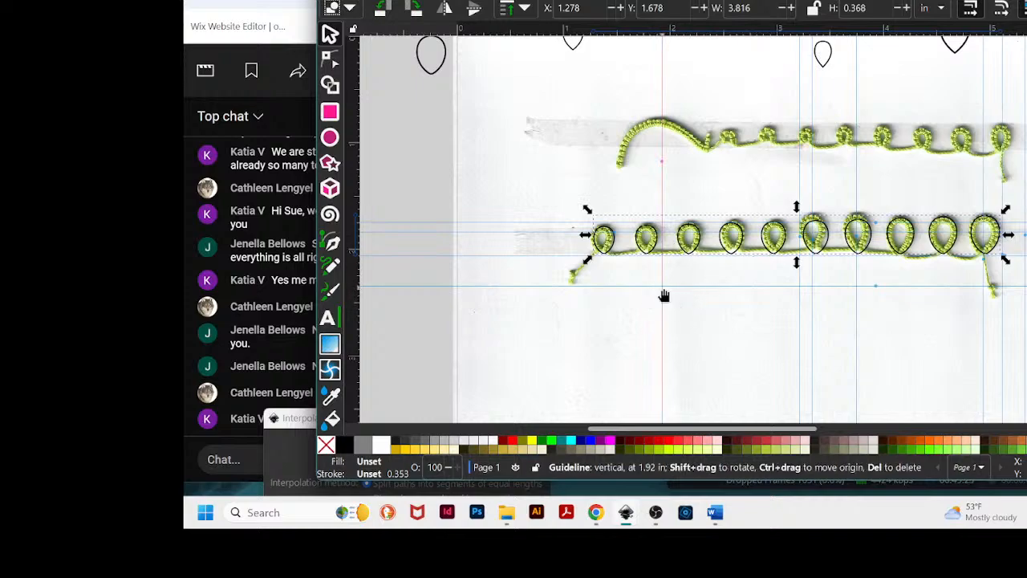
{"action": "scroll", "coordinate": [658, 288], "scroll_direction": "up", "scroll_amount": 4}
{"action": "scroll", "coordinate": [717, 303], "scroll_direction": "up", "scroll_amount": 2}
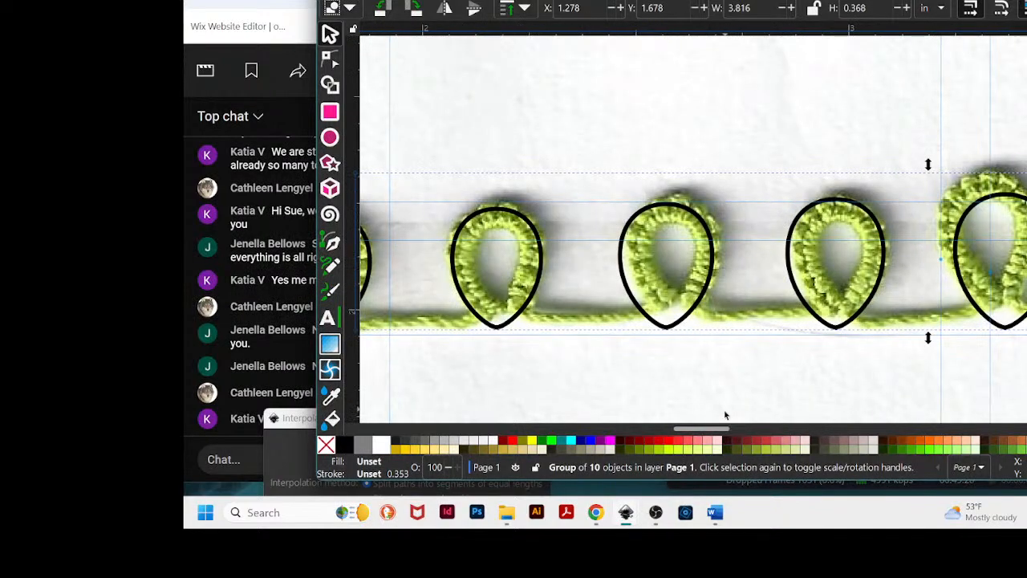
{"action": "left_click_drag", "start_coordinate": [701, 431], "coordinate": [672, 434]}
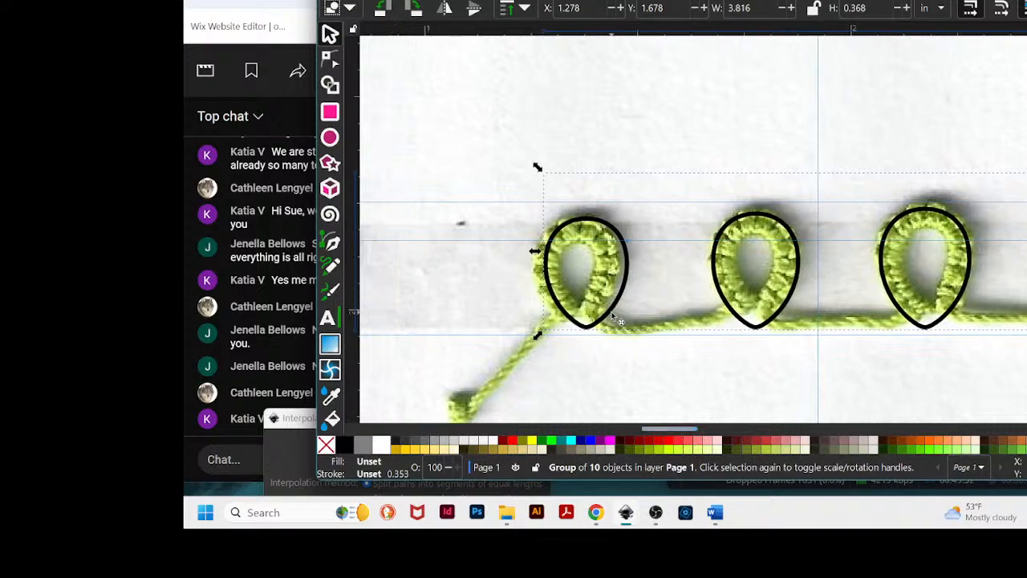
{"action": "mouse_move", "coordinate": [612, 311]}
{"action": "left_mouse_down"}
{"action": "mouse_move", "coordinate": [617, 270]}
{"action": "mouse_move", "coordinate": [611, 315]}
{"action": "mouse_move", "coordinate": [607, 308]}
{"action": "left_mouse_up"}
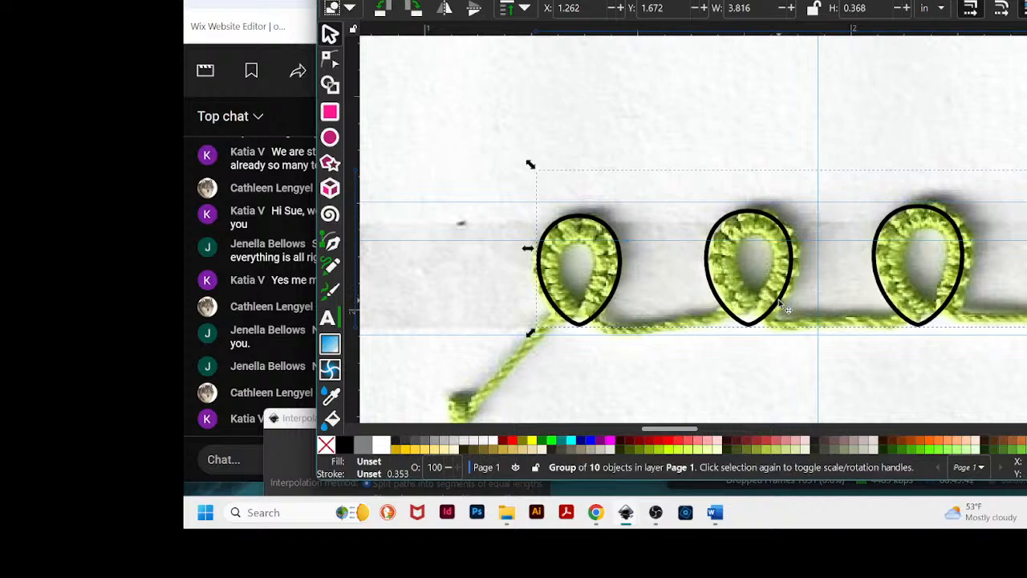
{"action": "left_click_drag", "start_coordinate": [782, 294], "coordinate": [786, 298]}
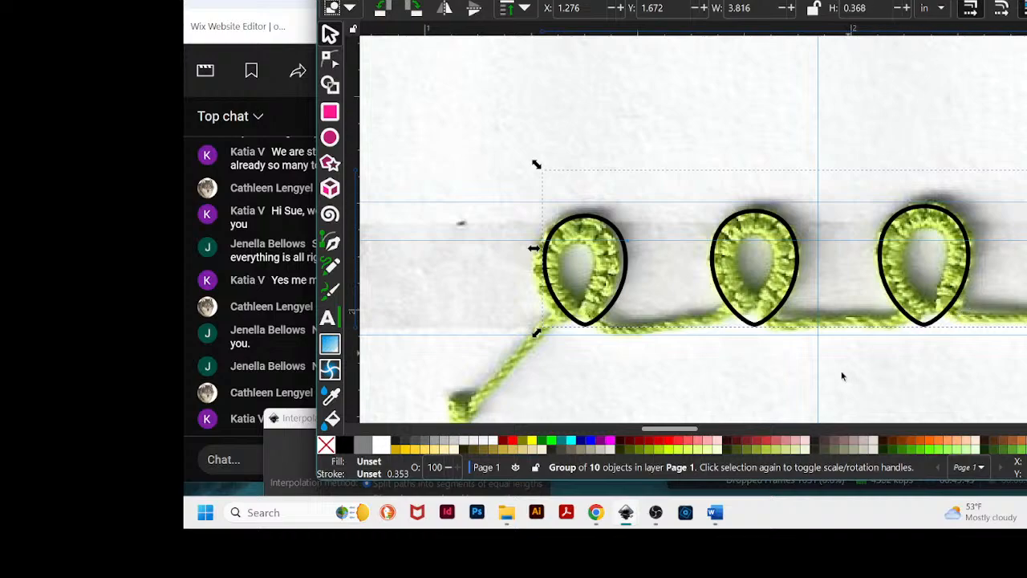
{"action": "scroll", "coordinate": [675, 425], "scroll_direction": "right", "scroll_amount": 8}
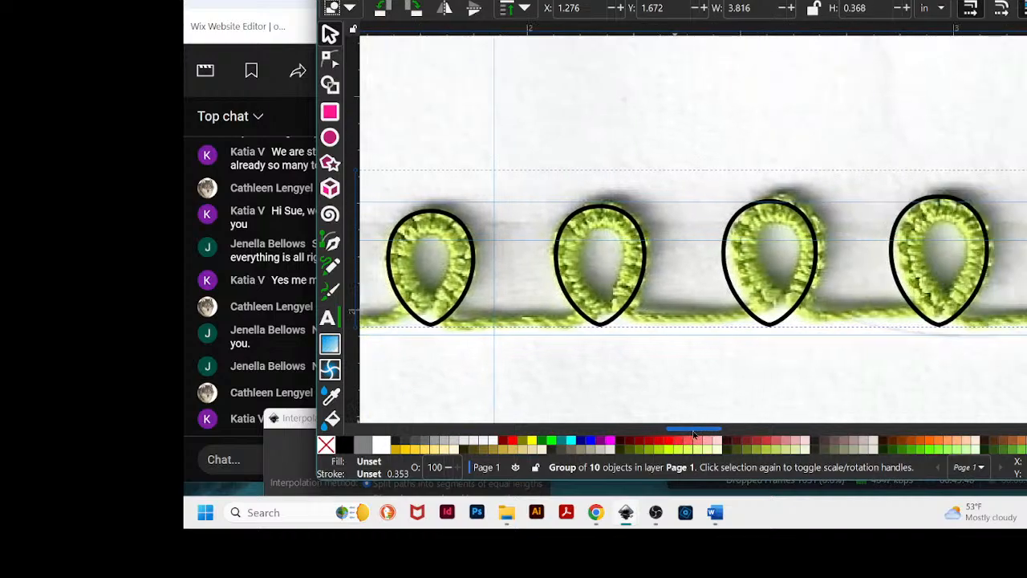
{"action": "left_click_drag", "start_coordinate": [620, 319], "coordinate": [627, 325]}
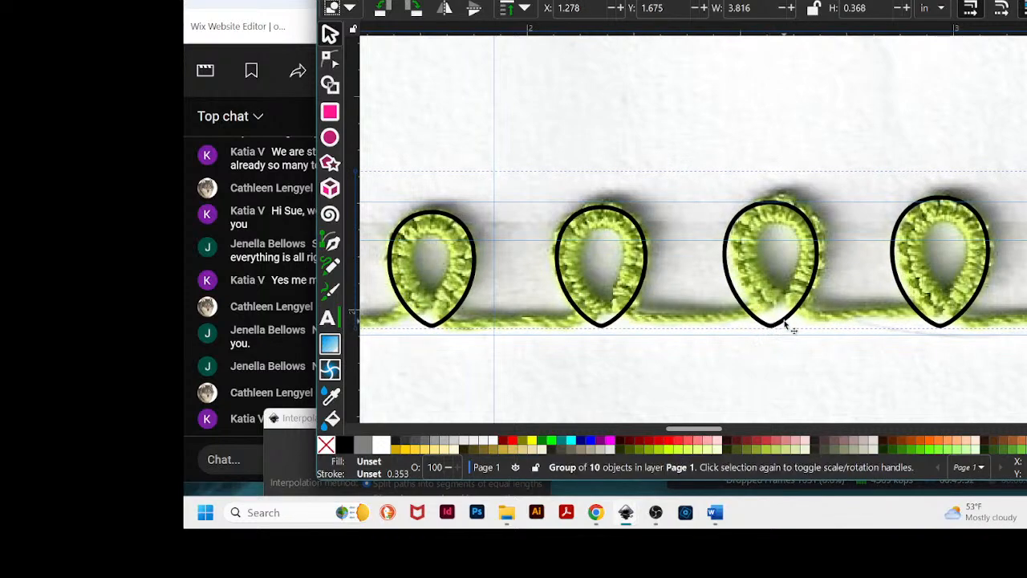
{"action": "left_click_drag", "start_coordinate": [791, 324], "coordinate": [797, 320]}
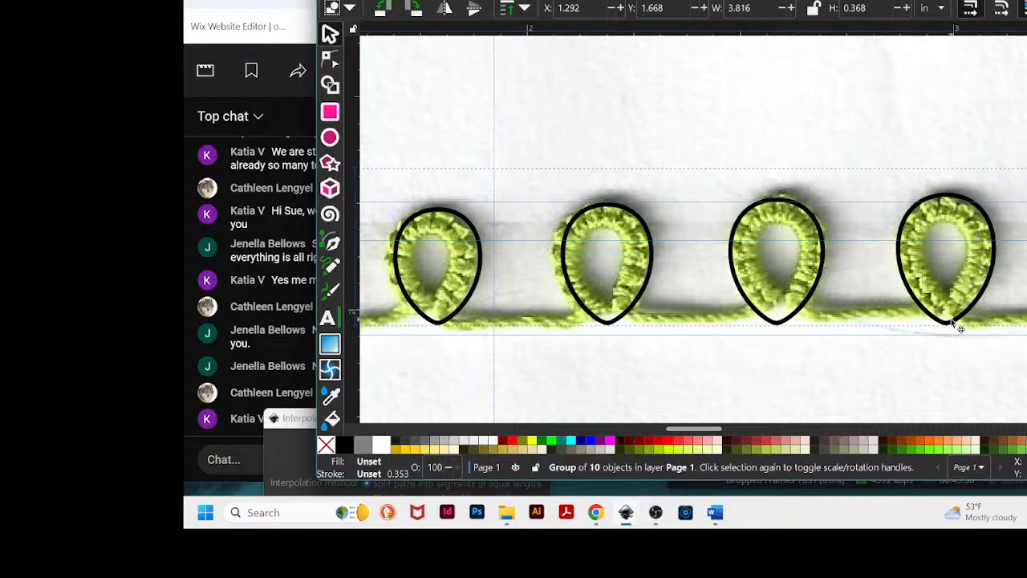
{"action": "left_click_drag", "start_coordinate": [948, 322], "coordinate": [949, 326]}
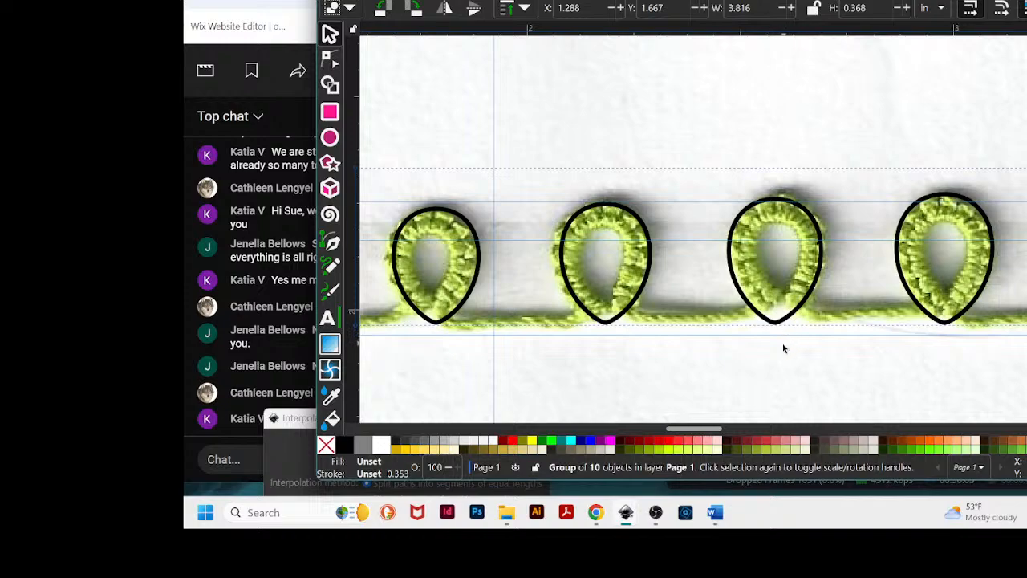
{"action": "left_click_drag", "start_coordinate": [706, 433], "coordinate": [720, 432]}
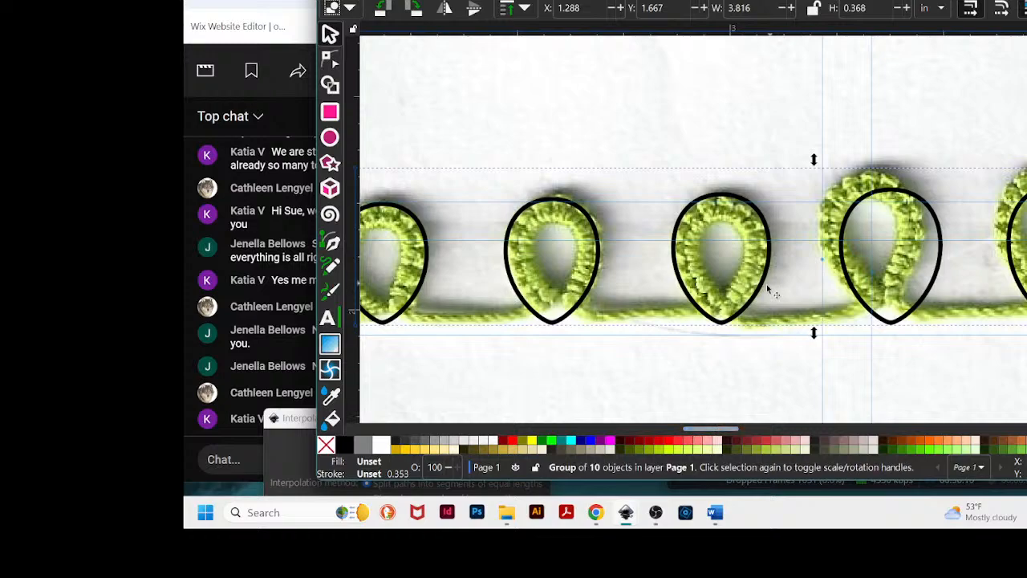
{"action": "left_click_drag", "start_coordinate": [764, 299], "coordinate": [767, 303]}
{"action": "mouse_move", "coordinate": [935, 283]}
{"action": "left_mouse_down"}
{"action": "mouse_move", "coordinate": [912, 266]}
{"action": "mouse_move", "coordinate": [919, 279]}
{"action": "left_mouse_up"}
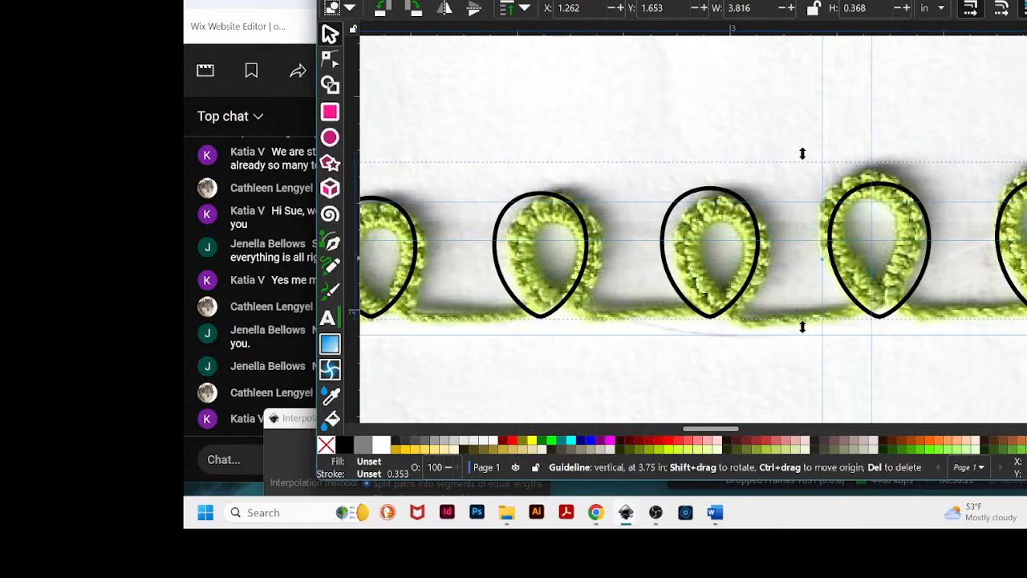
- Close the Interpolate Between Paths dialog and move the group of ten teardrops down below the crochet line
{"action": "scroll", "coordinate": [827, 256], "scroll_direction": "down", "scroll_amount": 4}
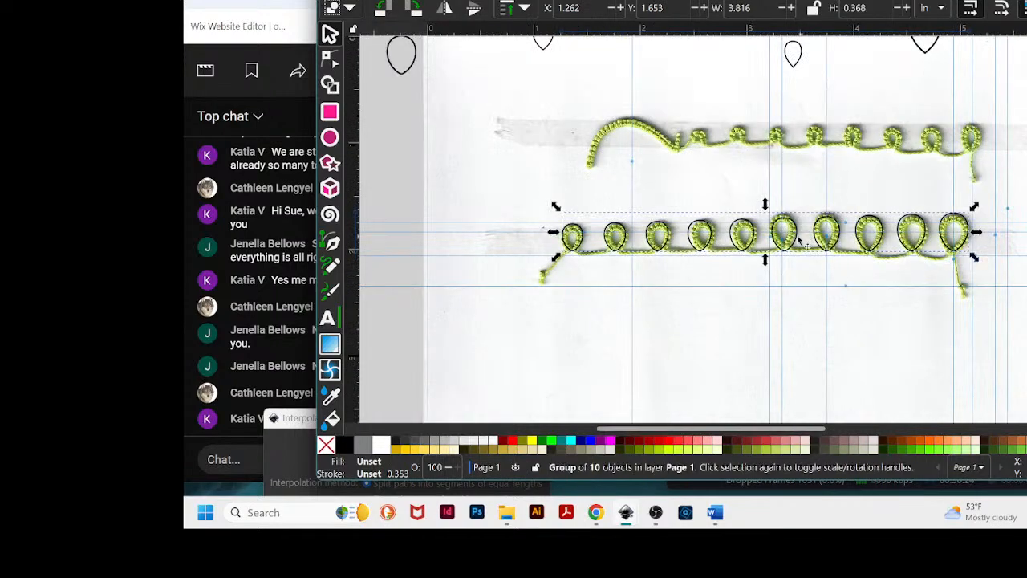
{"action": "left_click_drag", "start_coordinate": [794, 257], "coordinate": [777, 329]}
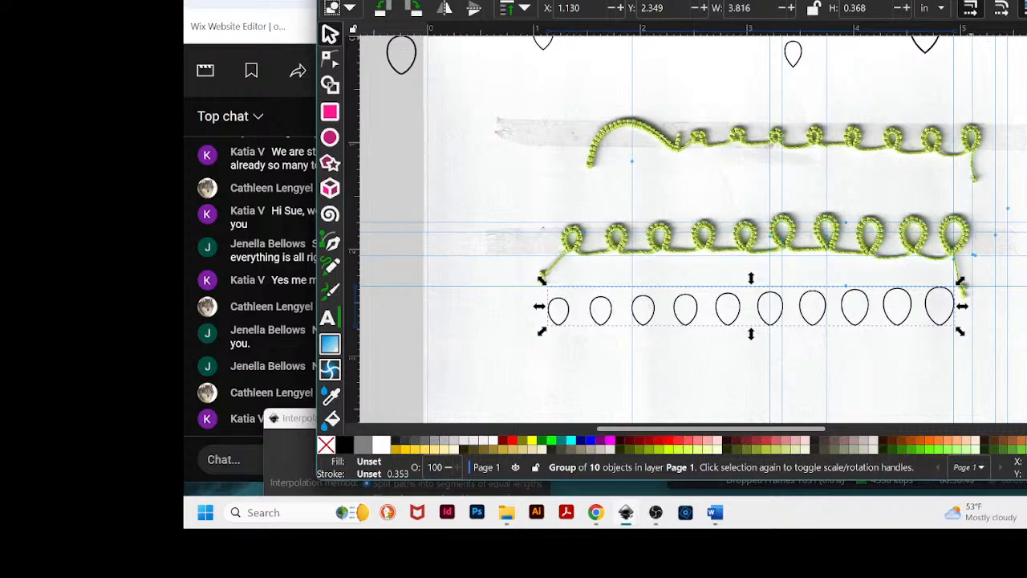
{"action": "left_click_drag", "start_coordinate": [786, 0], "coordinate": [897, 6]}
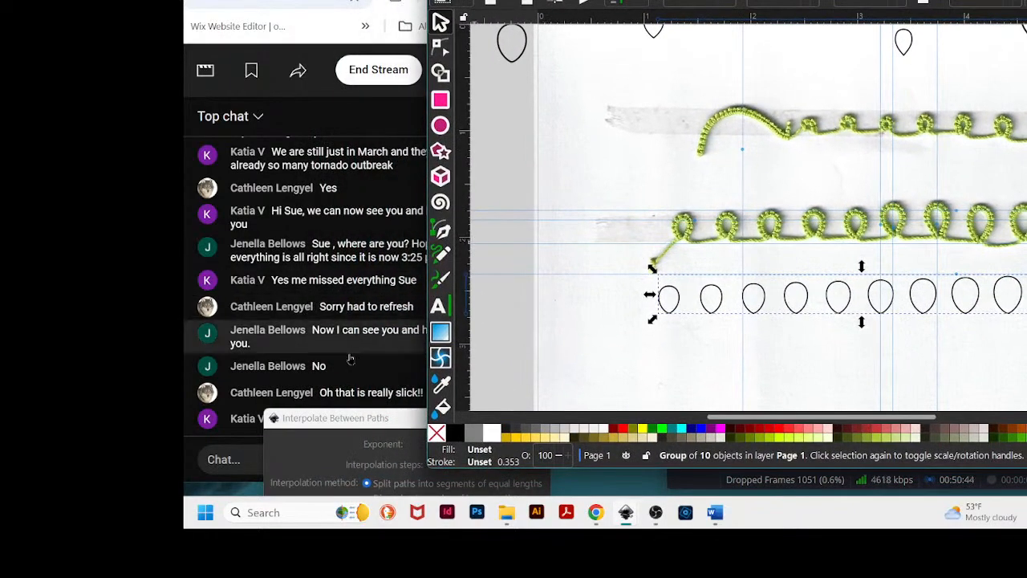
{"action": "left_click_drag", "start_coordinate": [404, 421], "coordinate": [393, 460]}
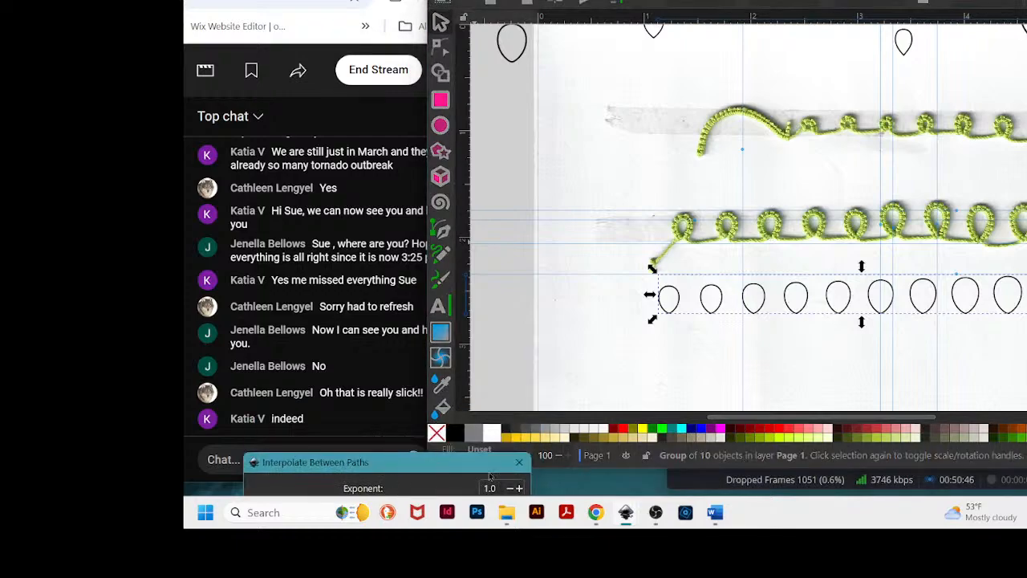
{"action": "left_click", "coordinate": [522, 461]}
{"action": "left_click_drag", "start_coordinate": [897, 2], "coordinate": [857, 4]}
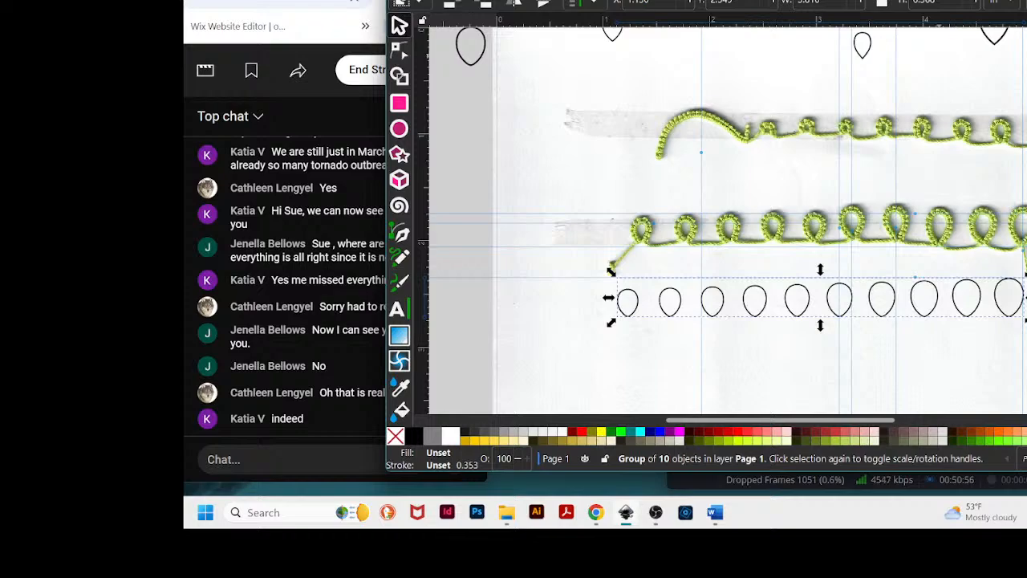
{"action": "scroll", "coordinate": [905, 192], "scroll_direction": "down", "scroll_amount": 5}
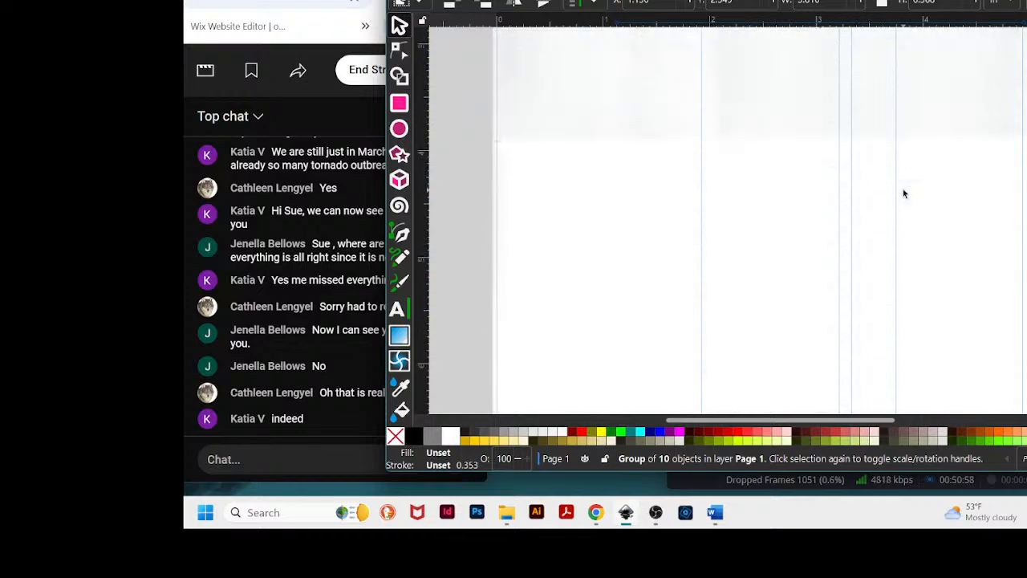
{"action": "left_click_drag", "start_coordinate": [851, 142], "coordinate": [841, 281]}
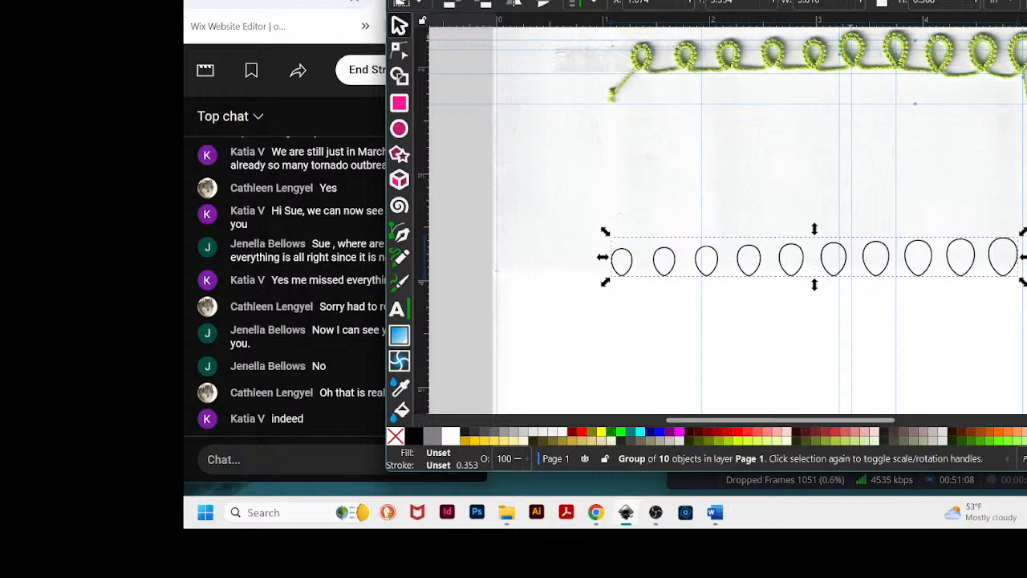
- Create a new document from the US Letter (Portrait) template
{"action": "left_click", "coordinate": [399, 0]}
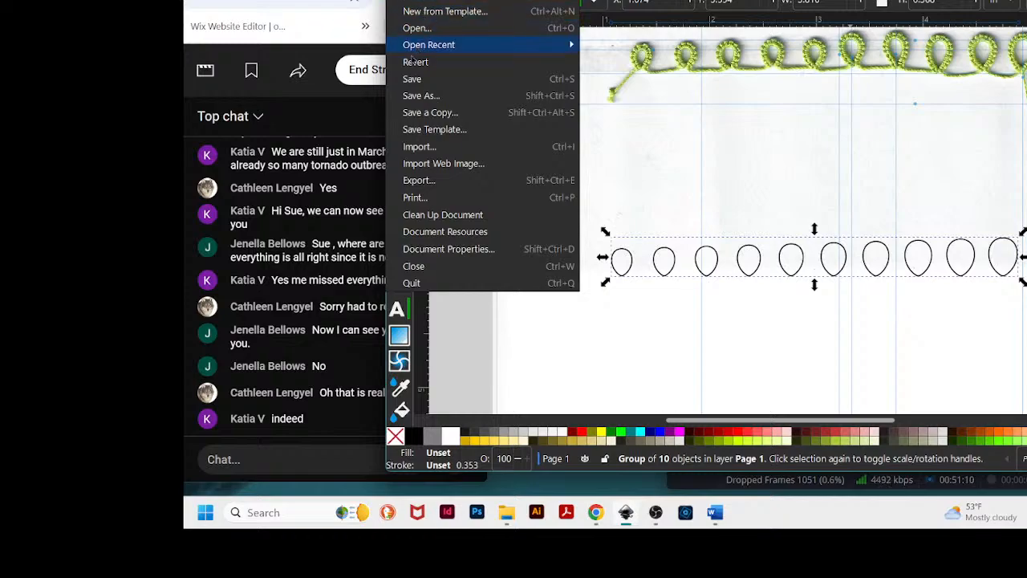
{"action": "left_click", "coordinate": [428, 14]}
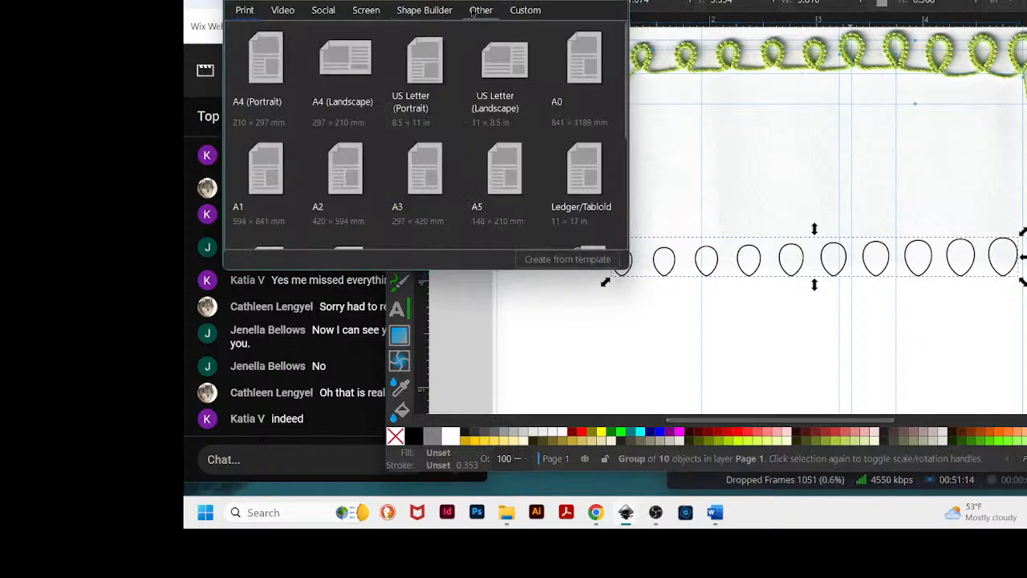
{"action": "left_click", "coordinate": [426, 77]}
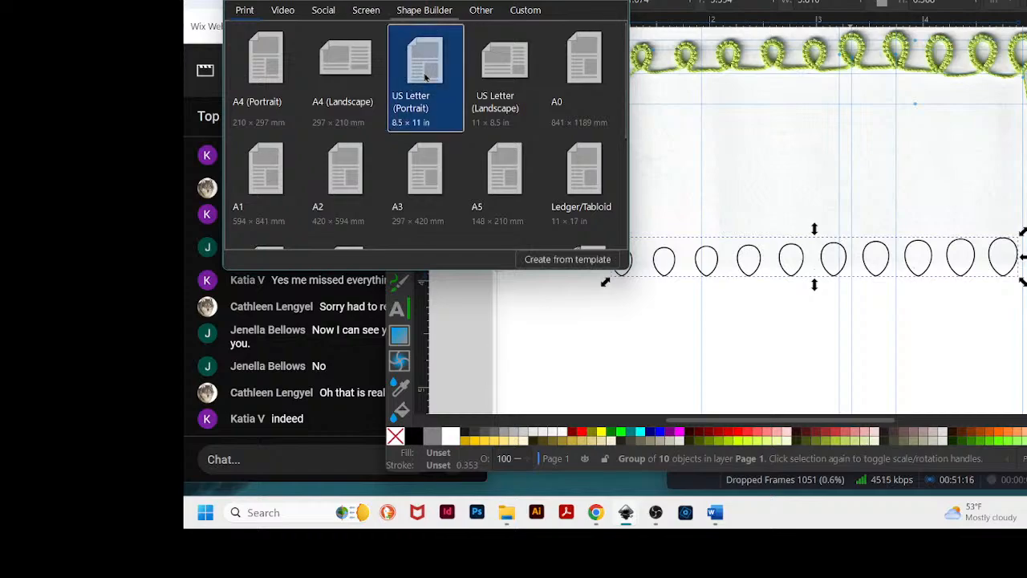
{"action": "double_click", "coordinate": [427, 77]}
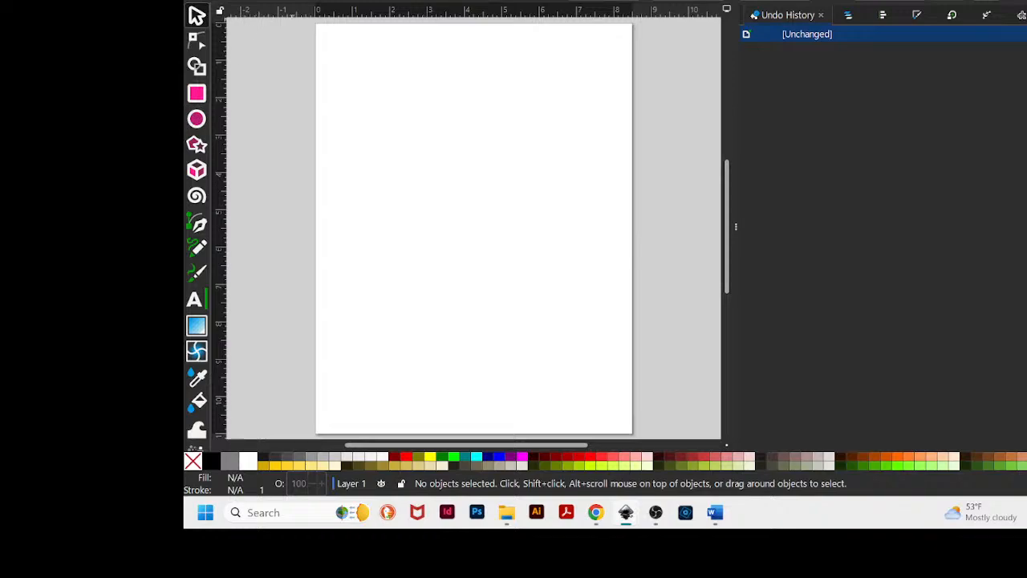
- Copy the group of ten teardrops from the original document and paste it into the new document
{"action": "key", "text": "super+Down"}
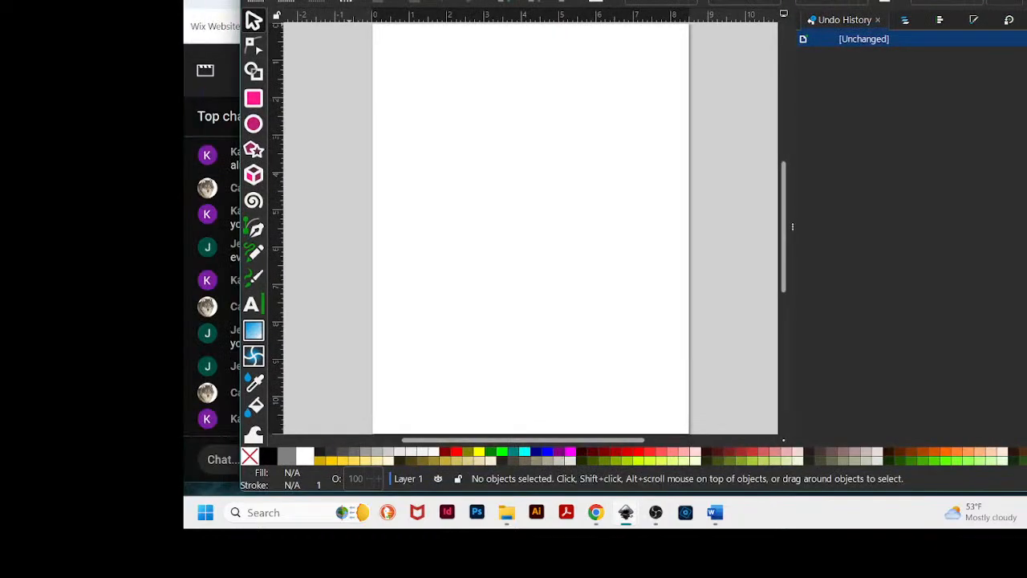
{"action": "left_click_drag", "start_coordinate": [562, 1], "coordinate": [732, 1]}
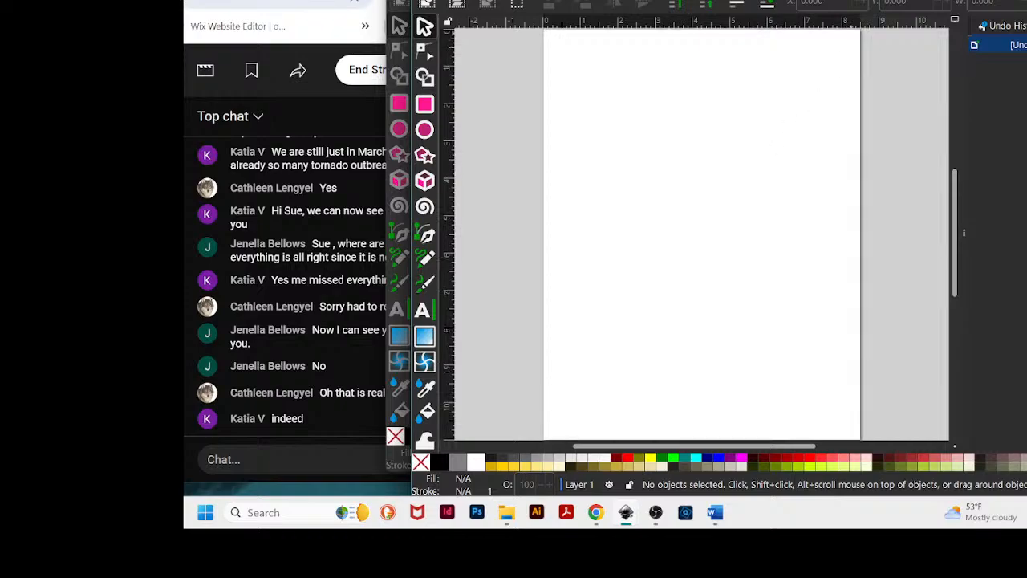
{"action": "key", "text": "alt+Tab"}
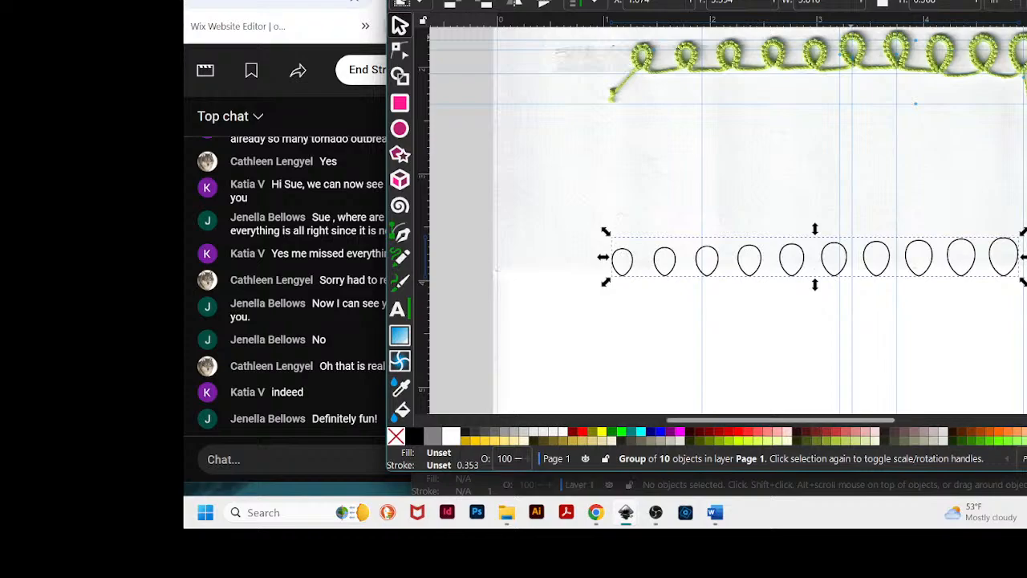
{"action": "key", "text": "alt+Tab"}
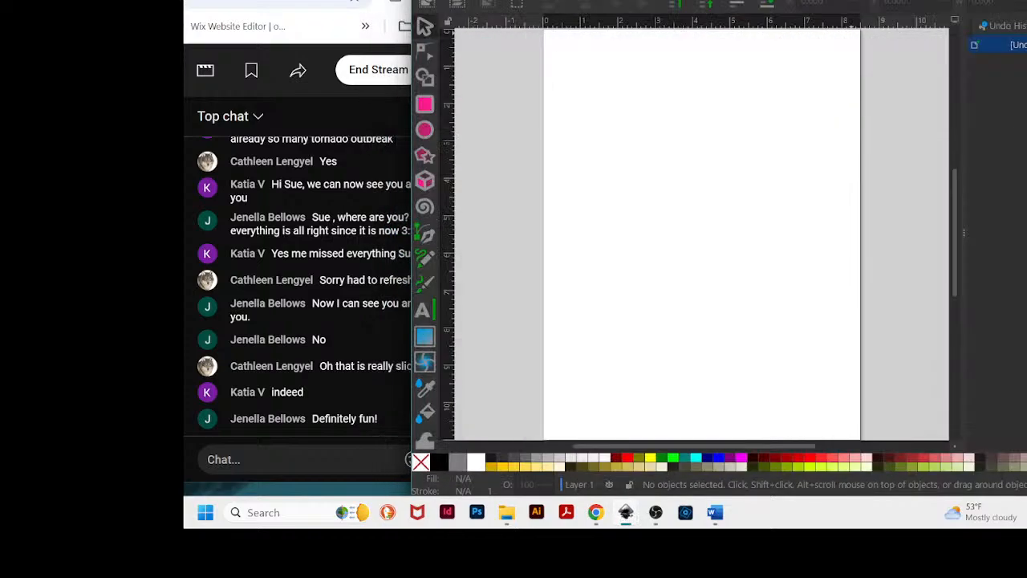
{"action": "left_click_drag", "start_coordinate": [698, 0], "coordinate": [712, 3]}
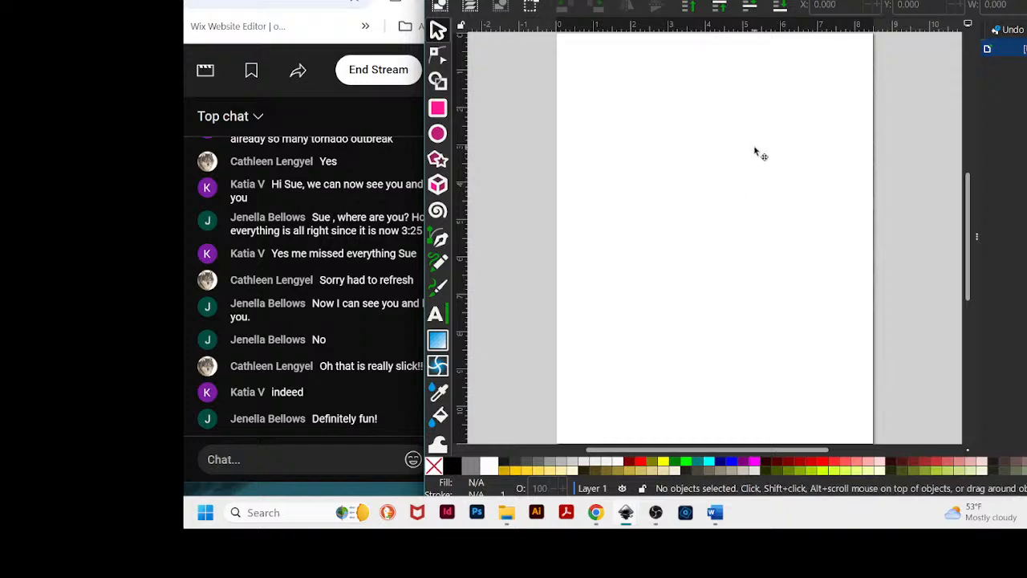
{"action": "key", "text": "ctrl+v"}
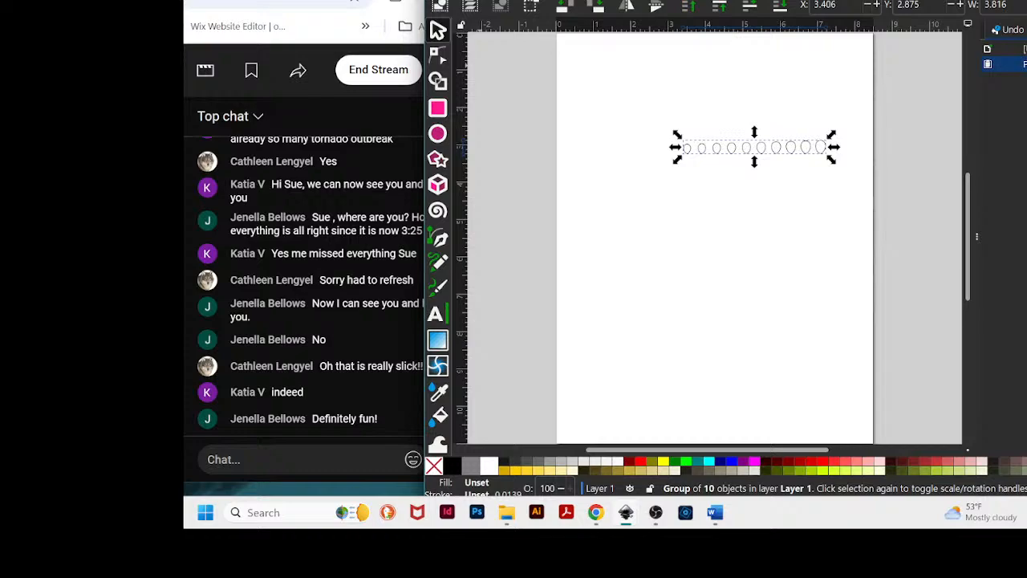
- Move the group of ten teardrops up and left toward the top of the new page
{"action": "left_click_drag", "start_coordinate": [768, 146], "coordinate": [715, 125]}
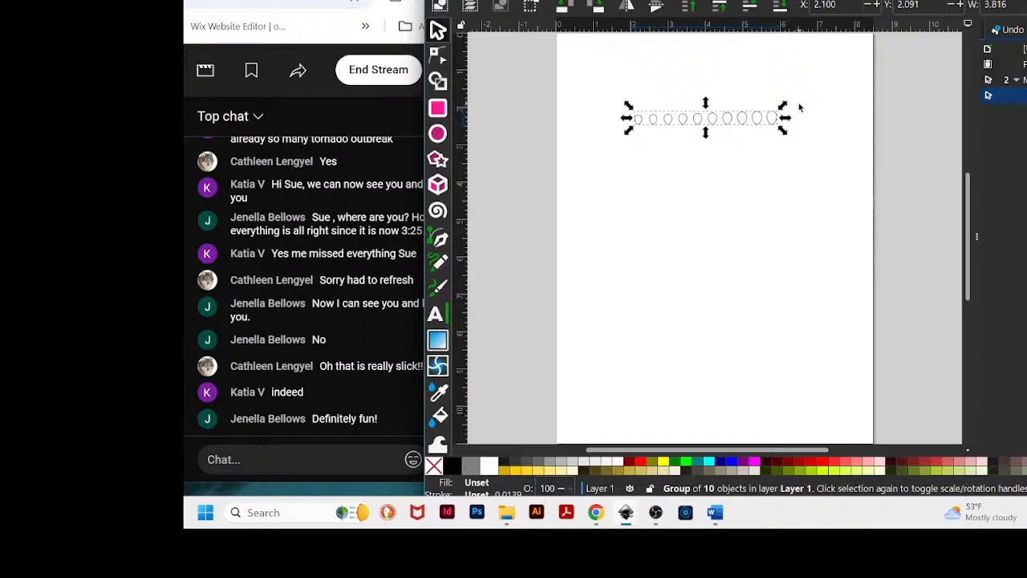
{"action": "left_click", "coordinate": [773, 124]}
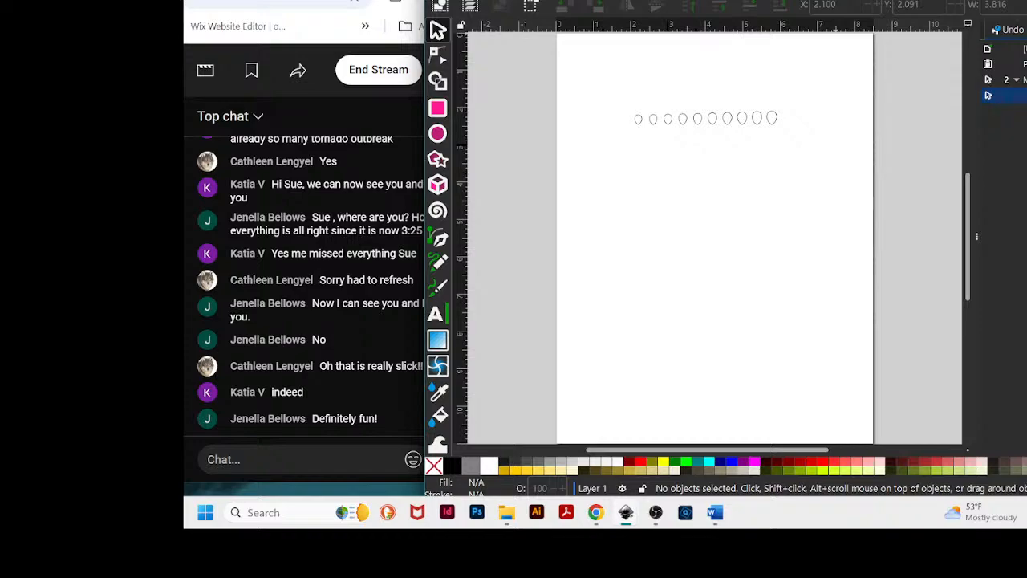
- Draw a six-cornered hexagon in the upper middle of the page with the Star/Polygon tool in polygon mode
{"action": "left_click_drag", "start_coordinate": [855, 5], "coordinate": [860, 0]}
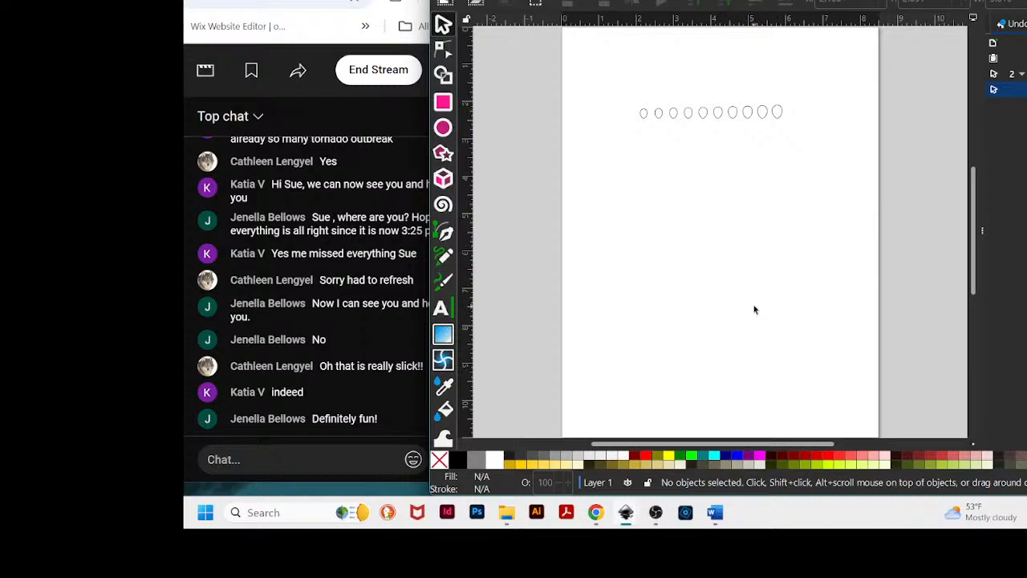
{"action": "scroll", "coordinate": [751, 264], "scroll_direction": "up", "scroll_amount": 4}
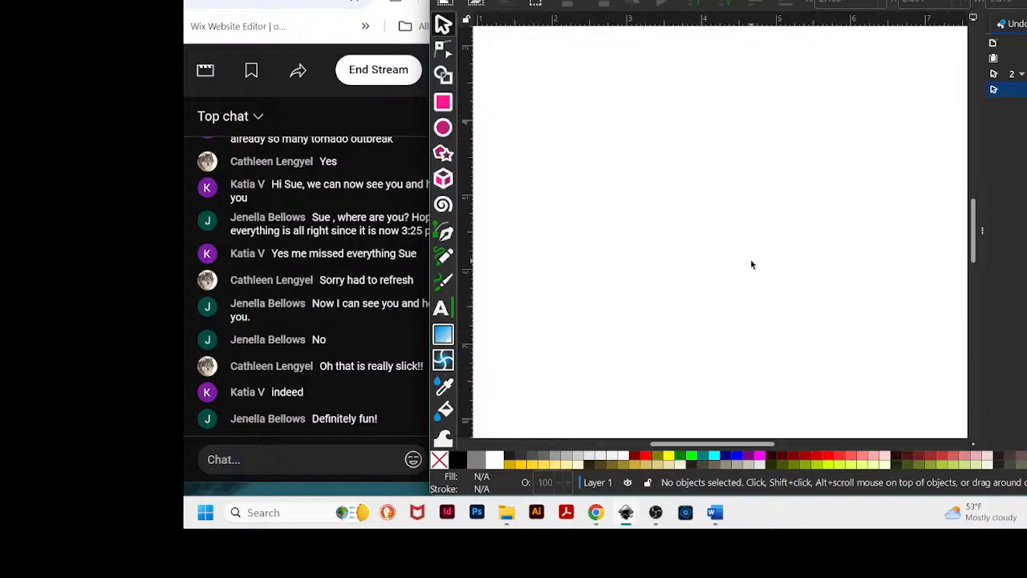
{"action": "scroll", "coordinate": [751, 264], "scroll_direction": "up", "scroll_amount": 1}
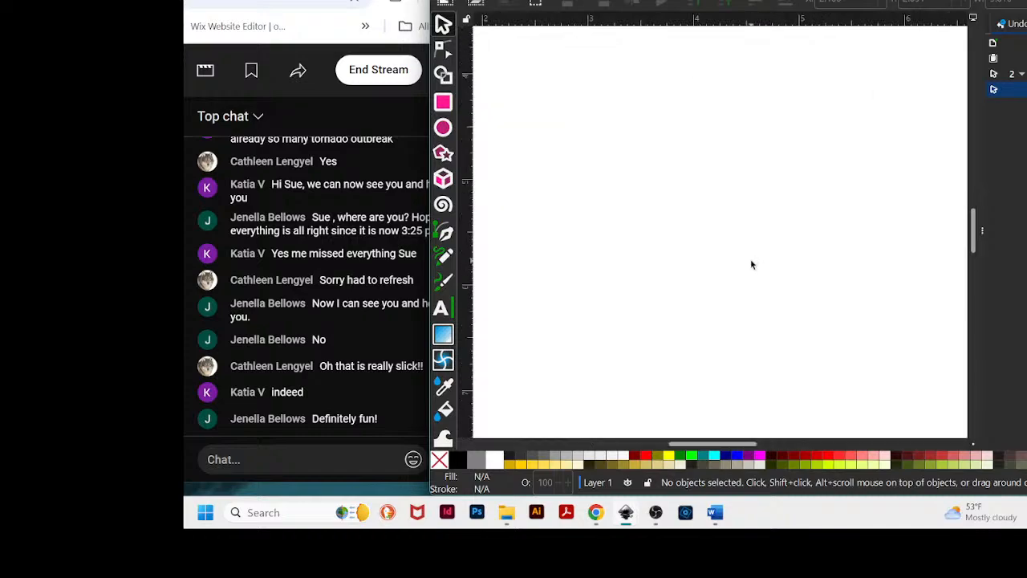
{"action": "left_click", "coordinate": [444, 154]}
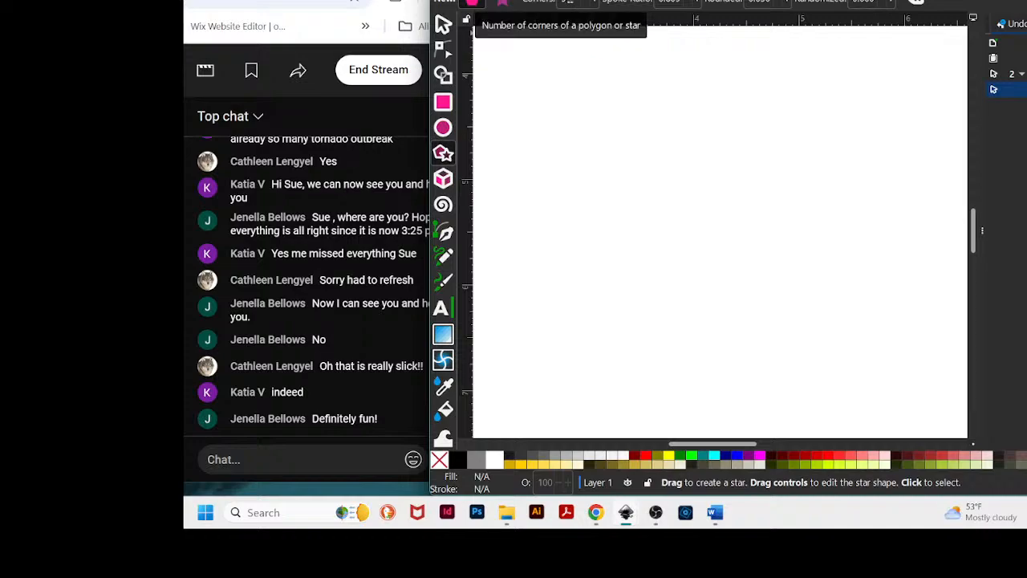
{"action": "left_click", "coordinate": [504, 4]}
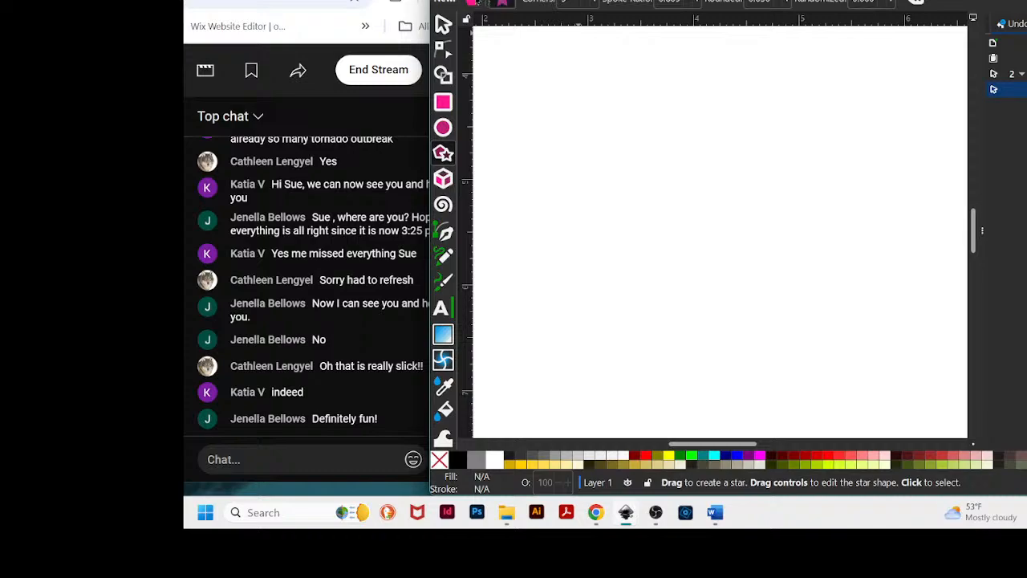
{"action": "left_click", "coordinate": [473, 2]}
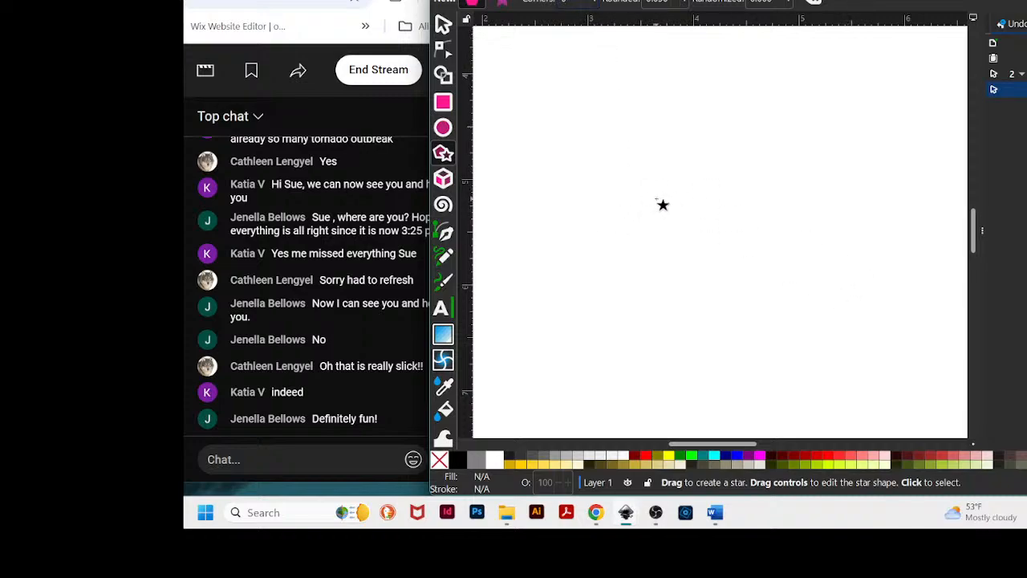
{"action": "left_click_drag", "start_coordinate": [656, 199], "coordinate": [702, 259]}
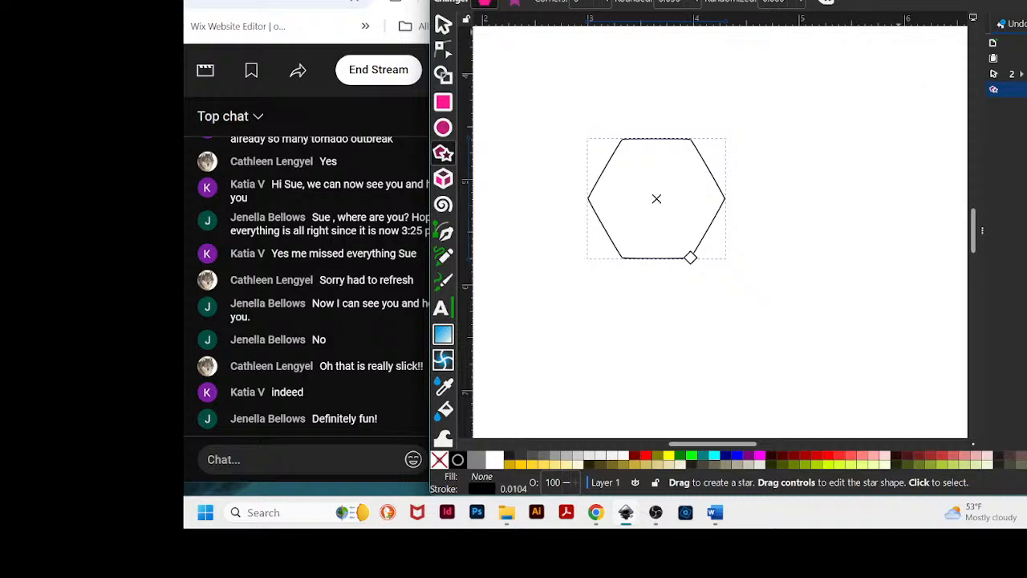
- Reposition the hexagon slightly lower and to the right on the page
{"action": "left_click_drag", "start_coordinate": [875, 0], "coordinate": [898, 0]}
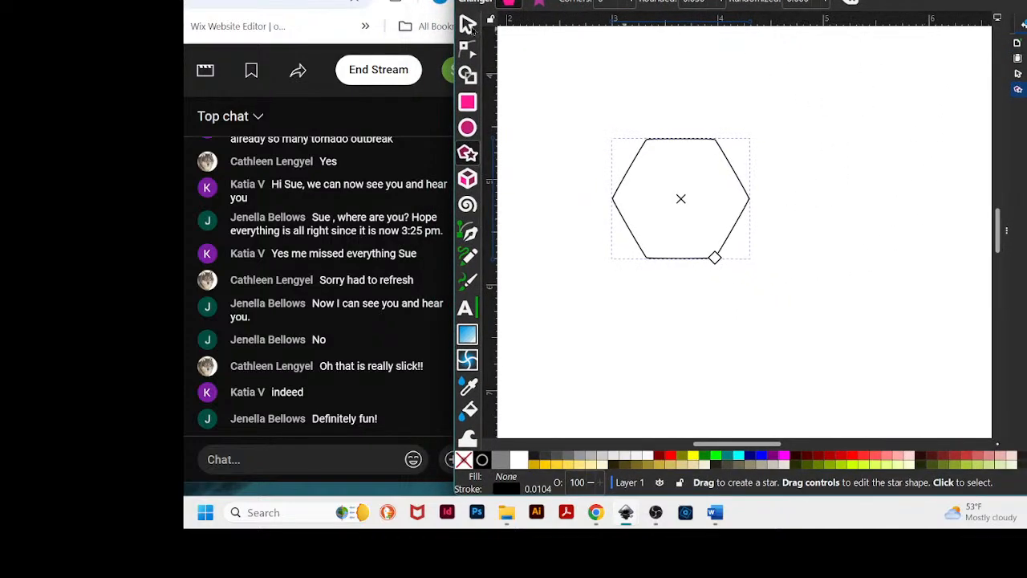
{"action": "left_click", "coordinate": [467, 24]}
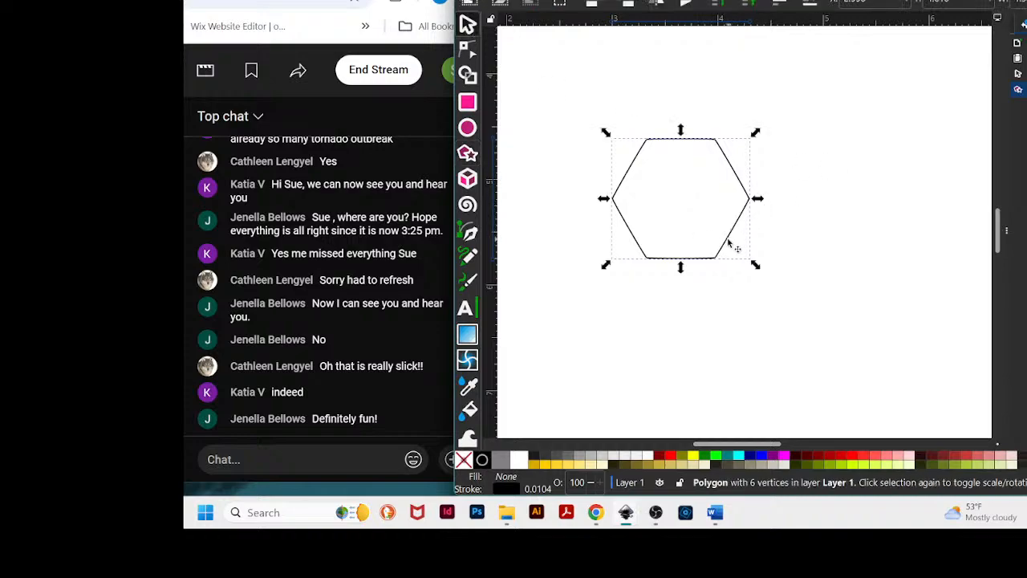
{"action": "left_click_drag", "start_coordinate": [725, 242], "coordinate": [727, 69]}
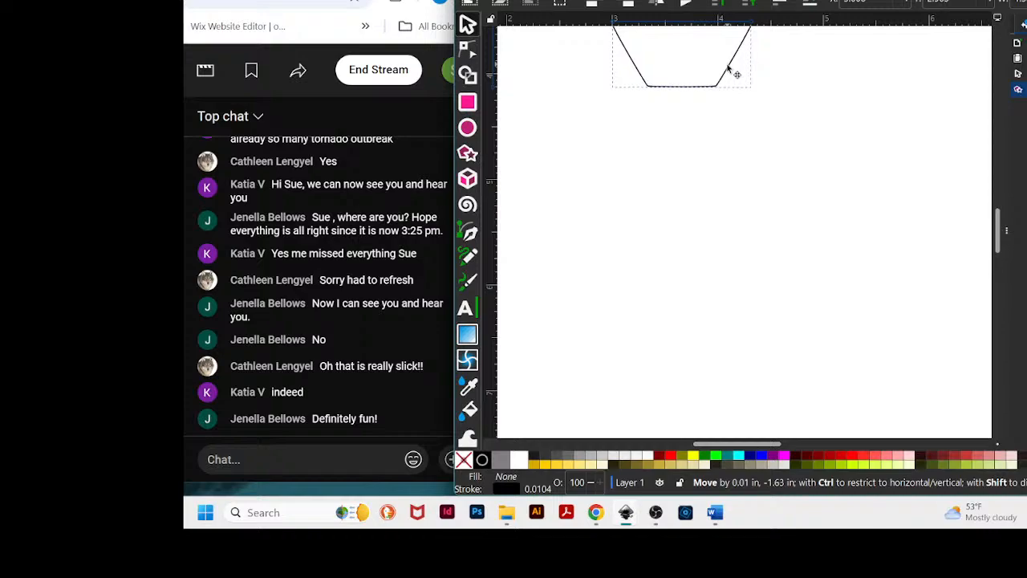
{"action": "left_click_drag", "start_coordinate": [729, 69], "coordinate": [779, 284]}
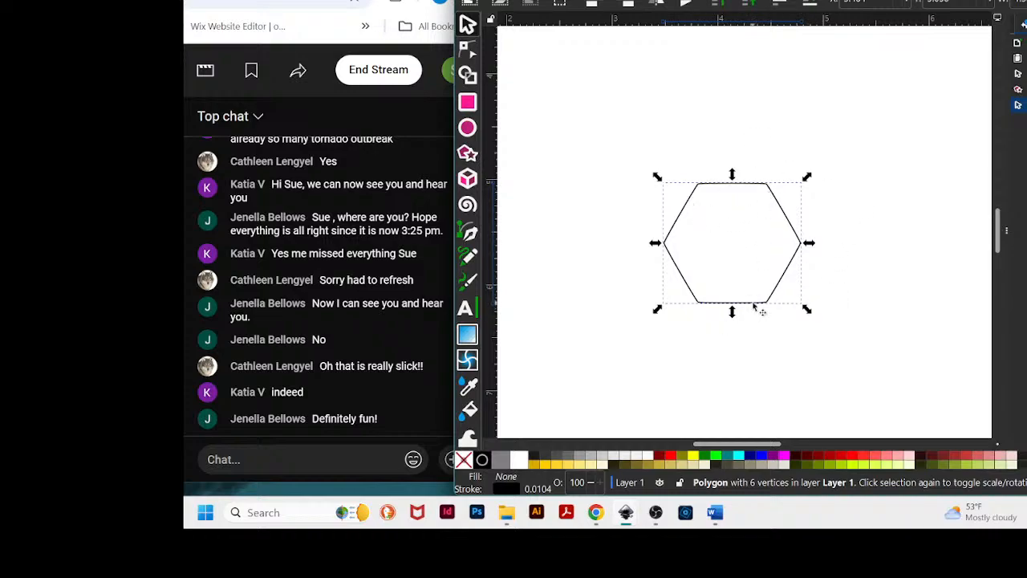
{"action": "left_click_drag", "start_coordinate": [754, 306], "coordinate": [701, 84]}
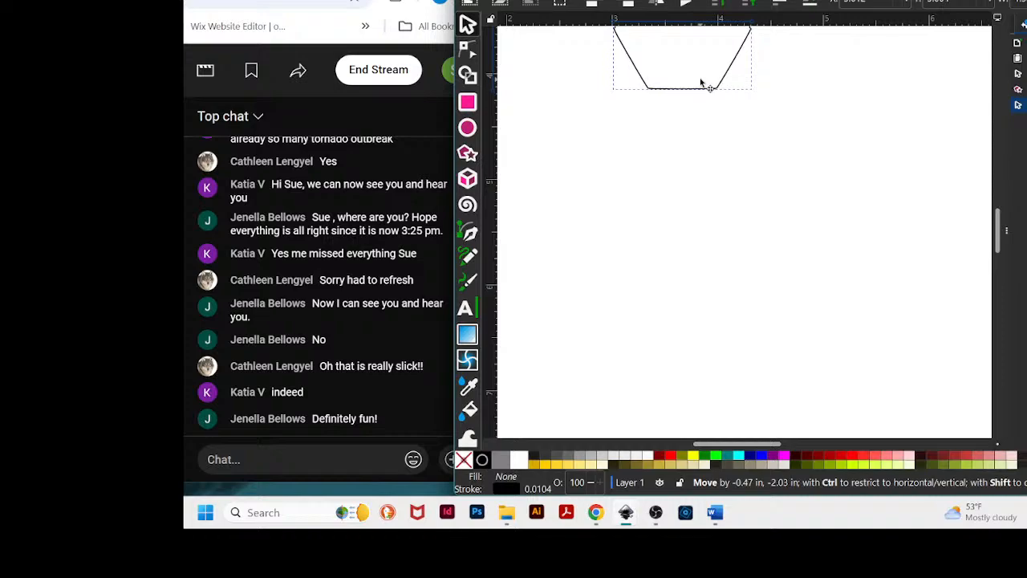
{"action": "left_click_drag", "start_coordinate": [701, 84], "coordinate": [701, 84]}
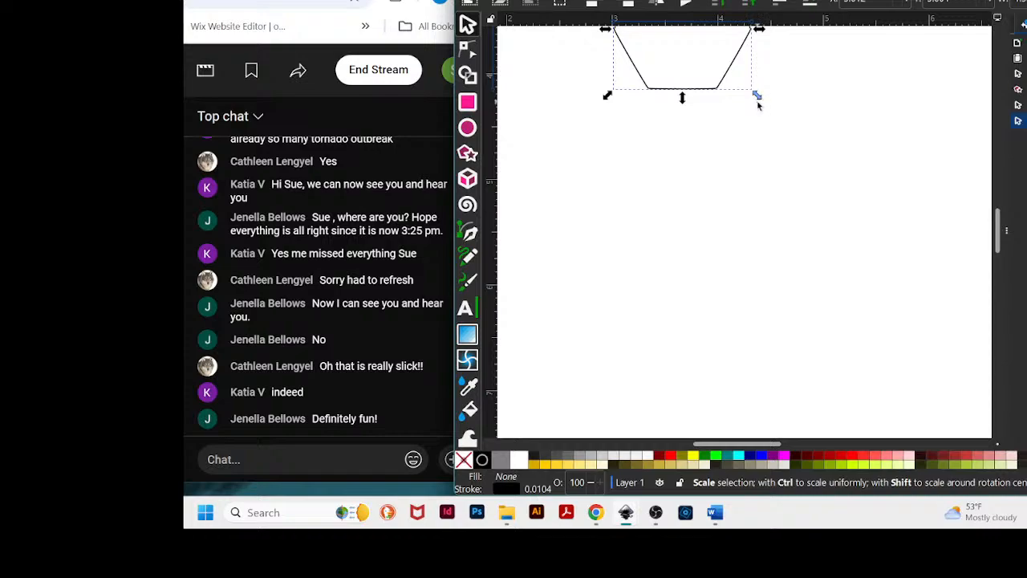
{"action": "key", "text": "ctrl"}
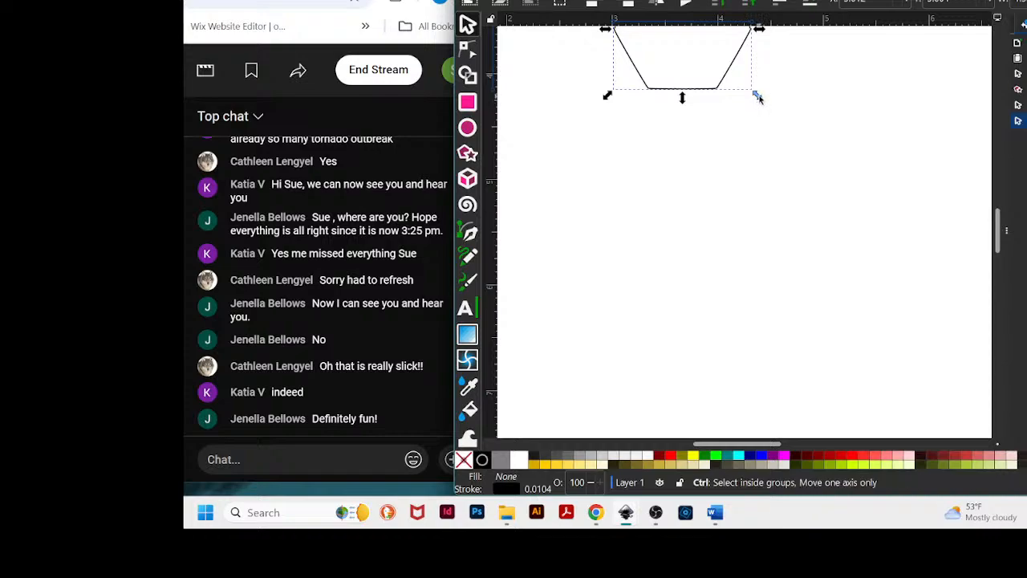
{"action": "left_click_drag", "start_coordinate": [759, 97], "coordinate": [770, 279]}
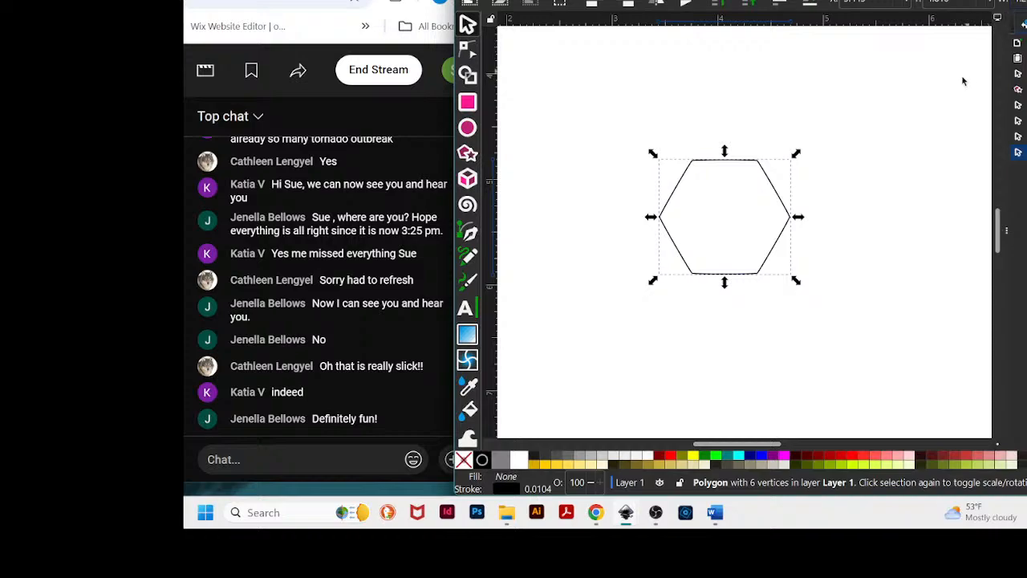
{"action": "left_click", "coordinate": [845, 185]}
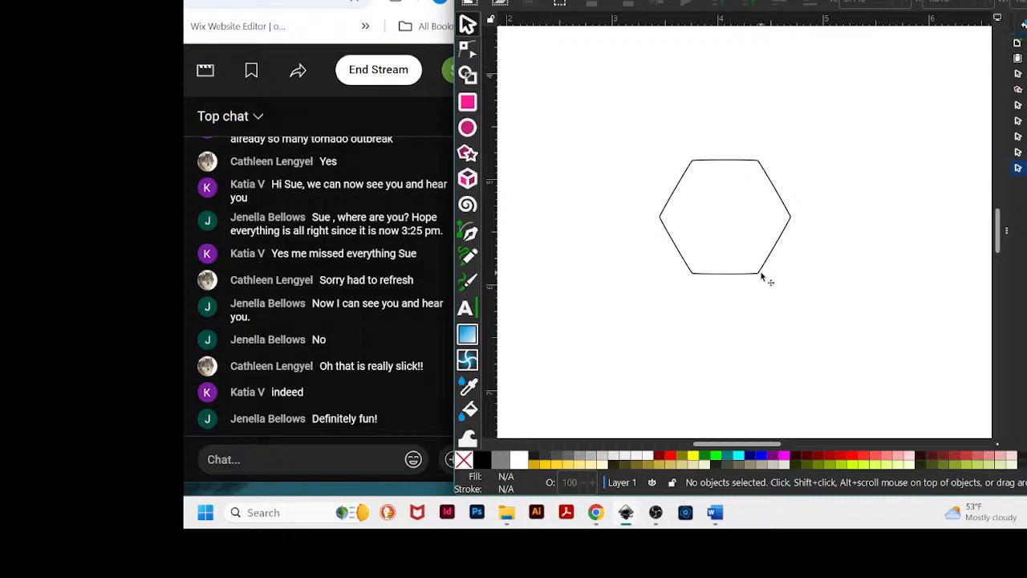
- Move the hexagon down a little and scale a larger copy of it so it surrounds the small hexagon
{"action": "left_click_drag", "start_coordinate": [757, 277], "coordinate": [760, 336]}
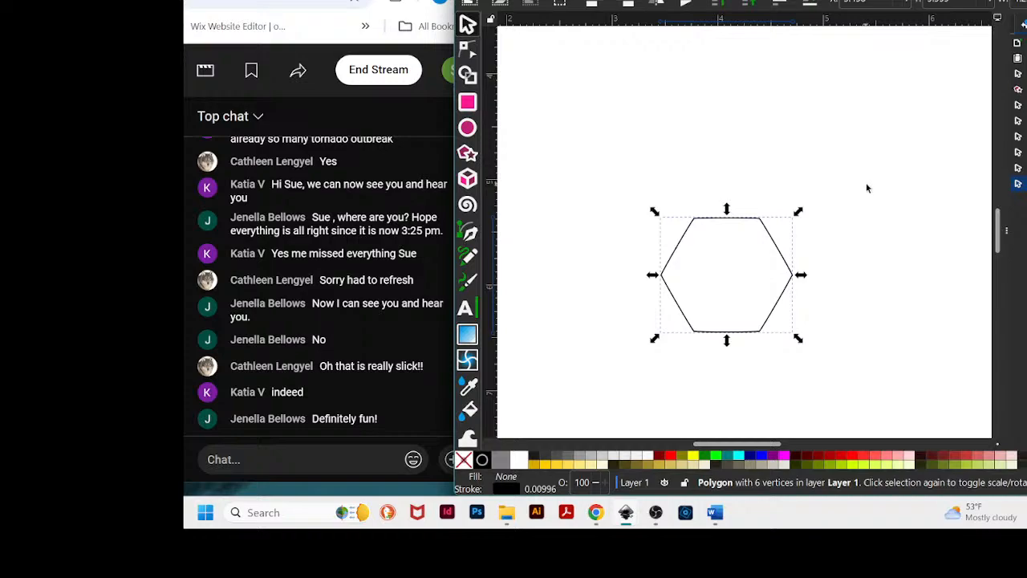
{"action": "key", "text": "ctrl"}
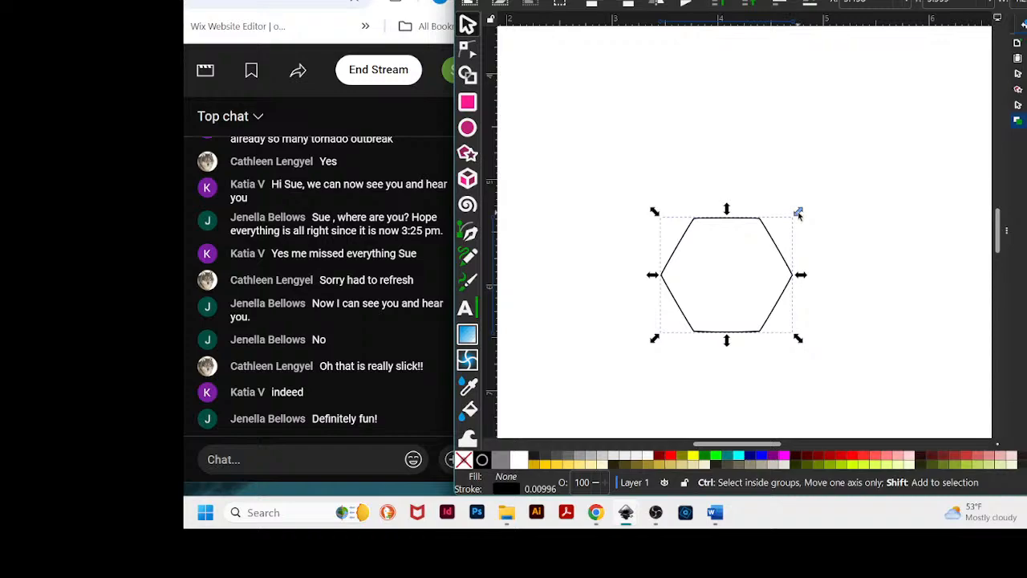
{"action": "left_click_drag", "start_coordinate": [798, 213], "coordinate": [940, 40]}
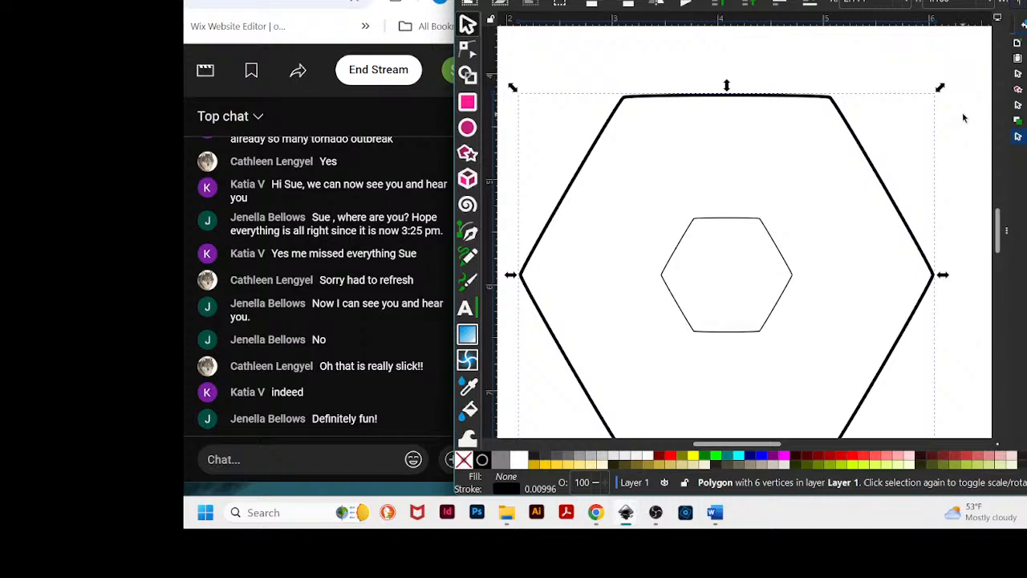
{"action": "key", "text": "Return"}
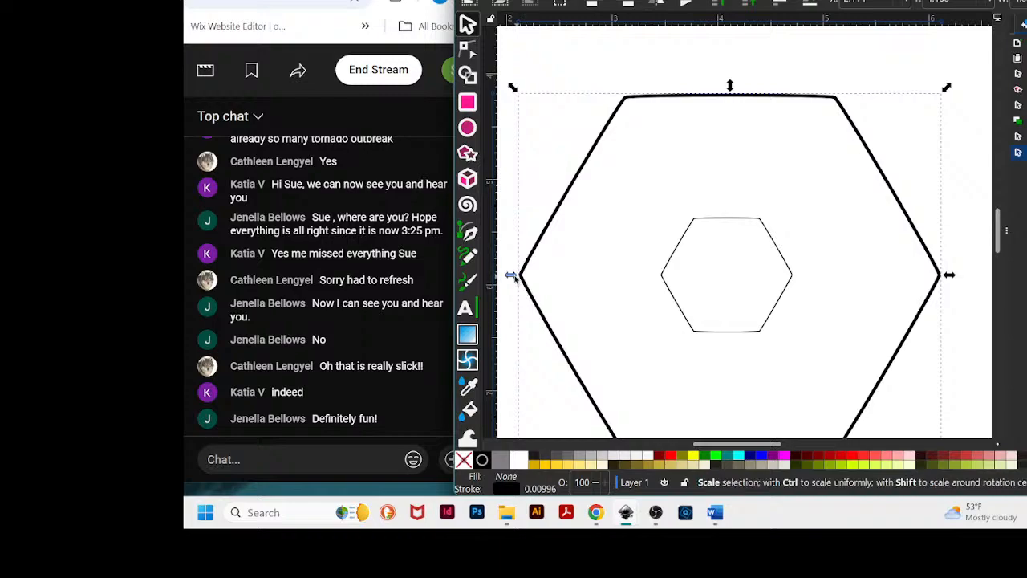
{"action": "left_click", "coordinate": [964, 173]}
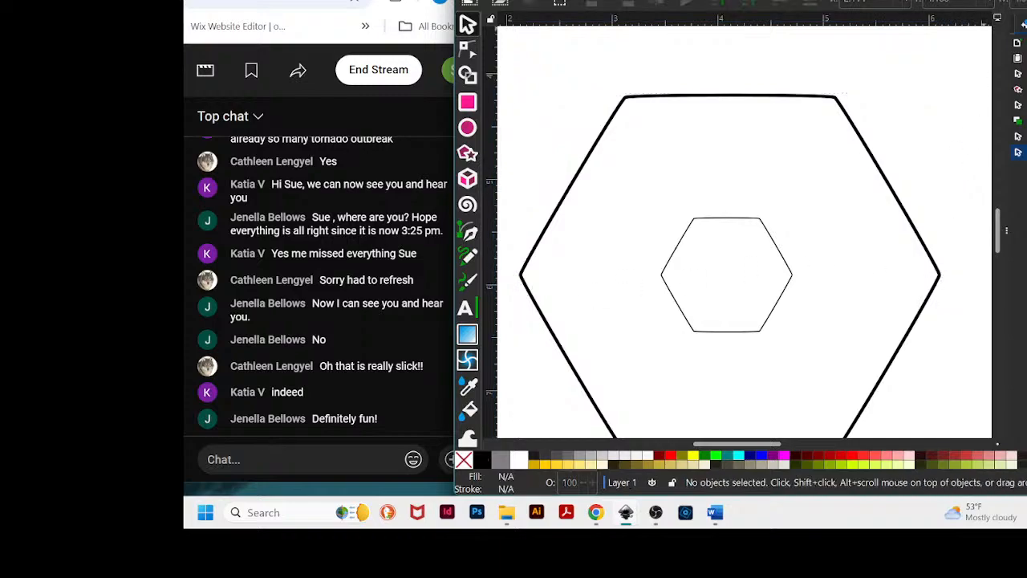
{"action": "left_click_drag", "start_coordinate": [799, 4], "coordinate": [804, 0]}
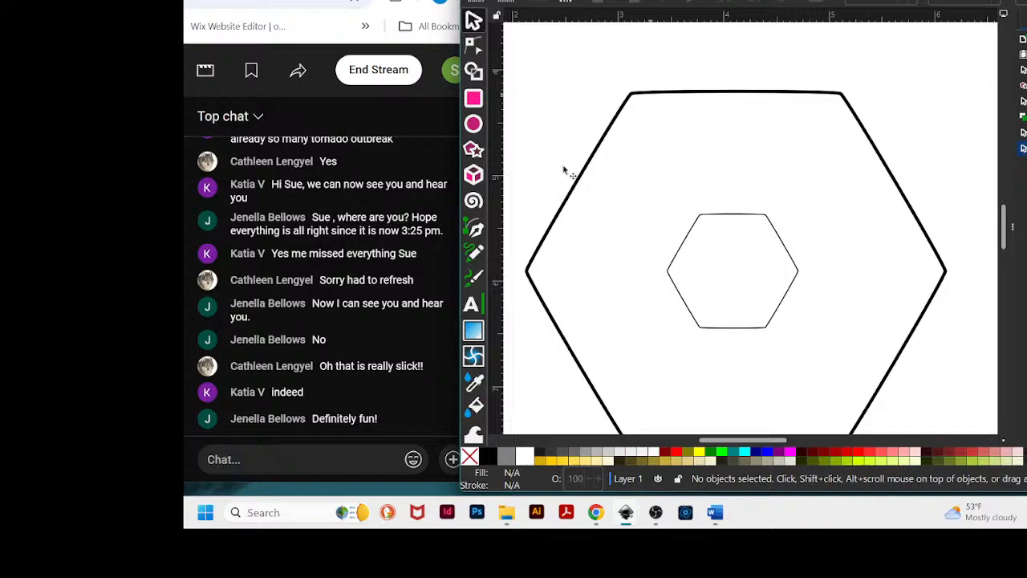
{"action": "left_click", "coordinate": [706, 93]}
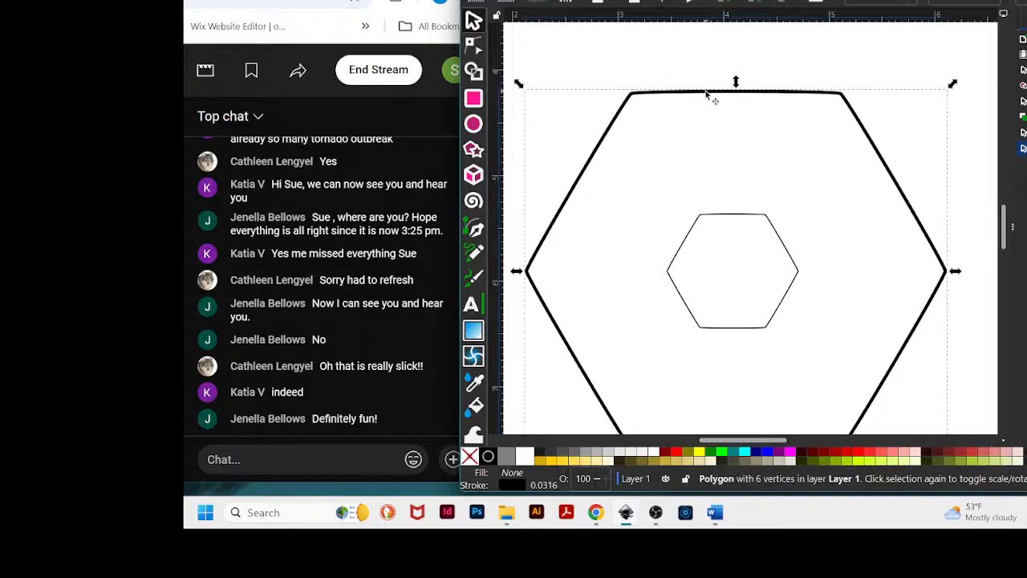
{"action": "left_click", "coordinate": [758, 217]}
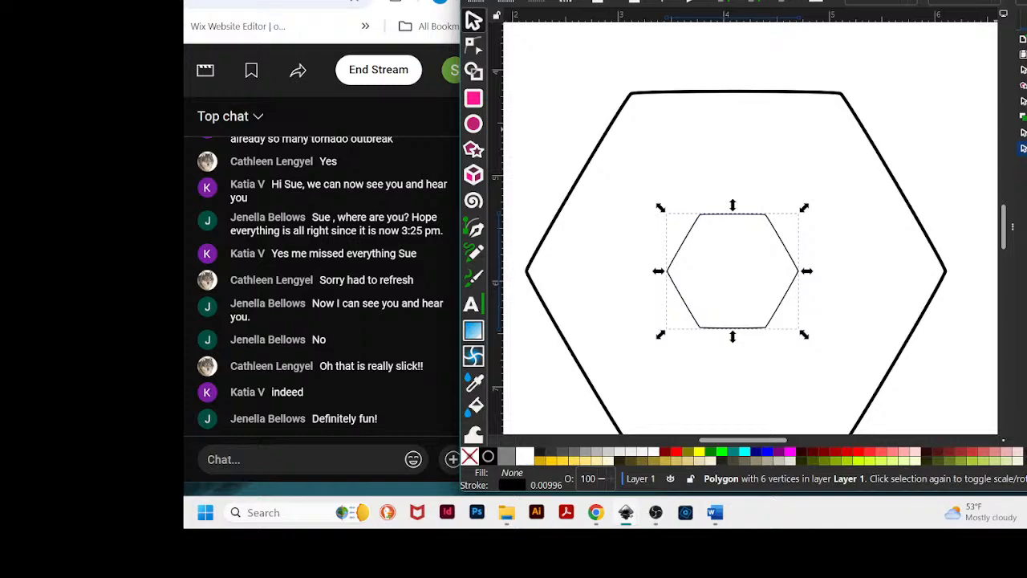
{"action": "key", "text": "ctrl+shift+f"}
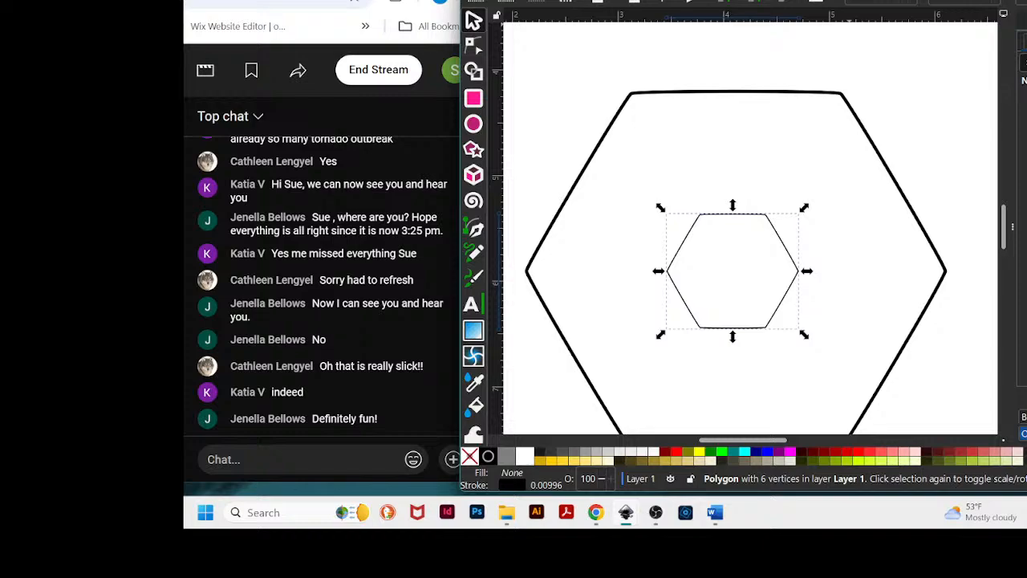
{"action": "left_click", "coordinate": [581, 0]}
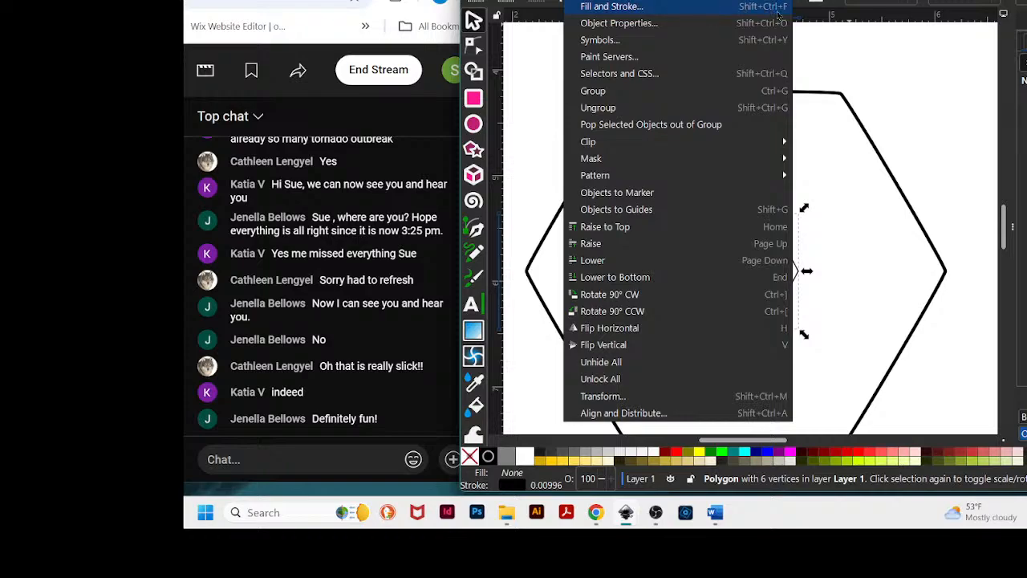
{"action": "key", "text": "Escape"}
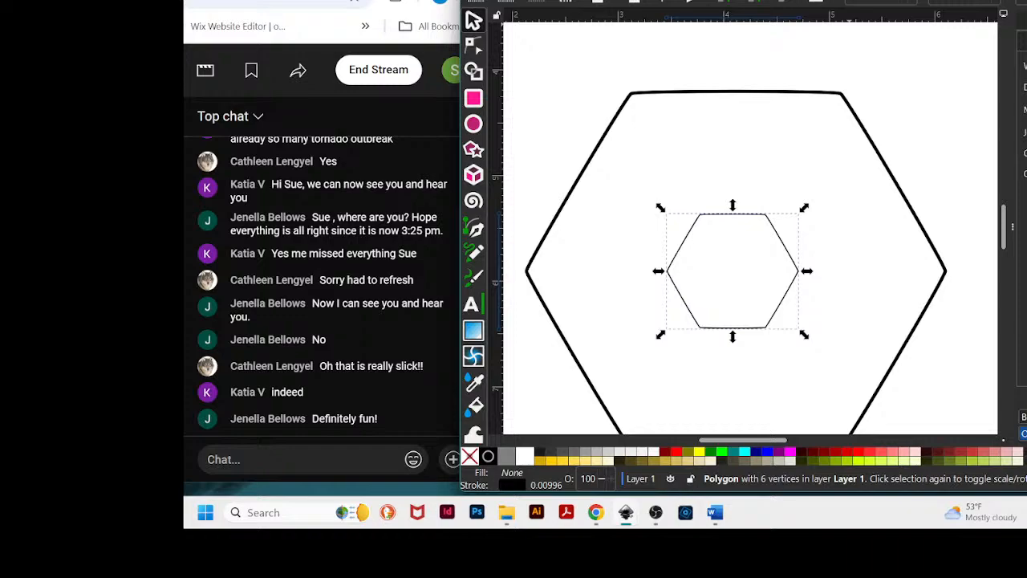
- Select both hexagons and interpolate between them with 4 interpolation steps
{"action": "left_click", "coordinate": [837, 232]}
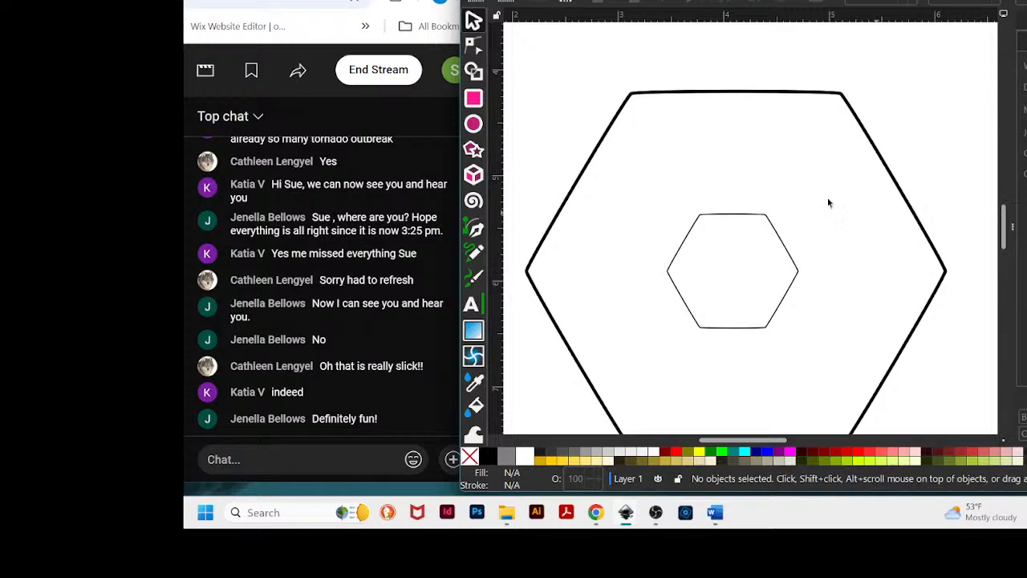
{"action": "left_click", "coordinate": [767, 221]}
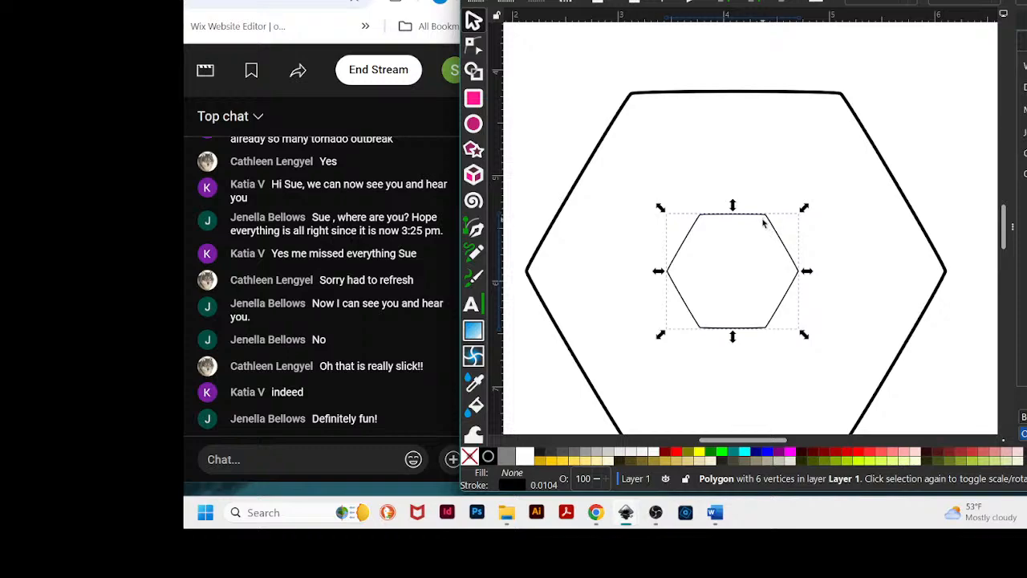
{"action": "key", "text": "ctrl"}
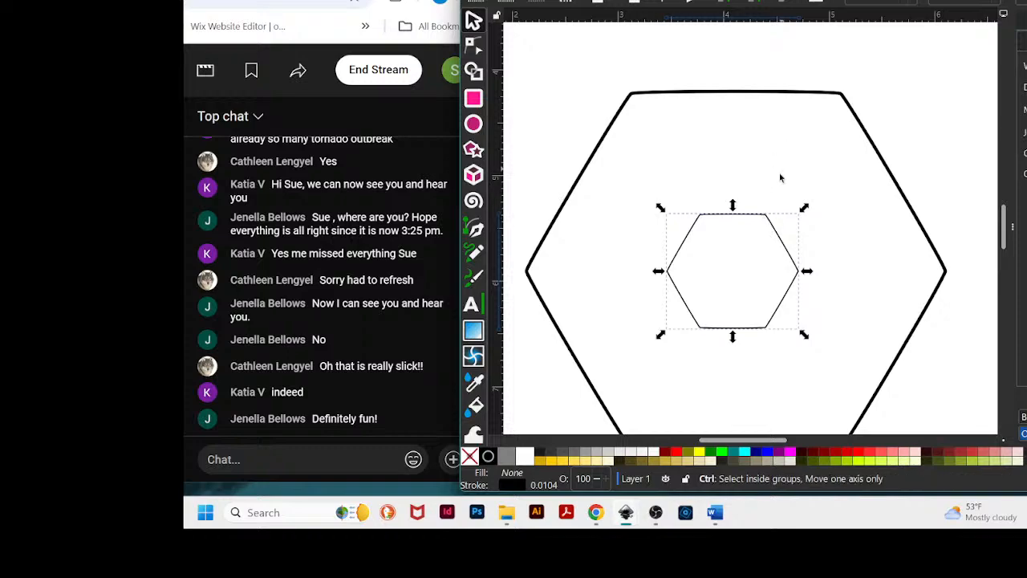
{"action": "left_click", "coordinate": [790, 95]}
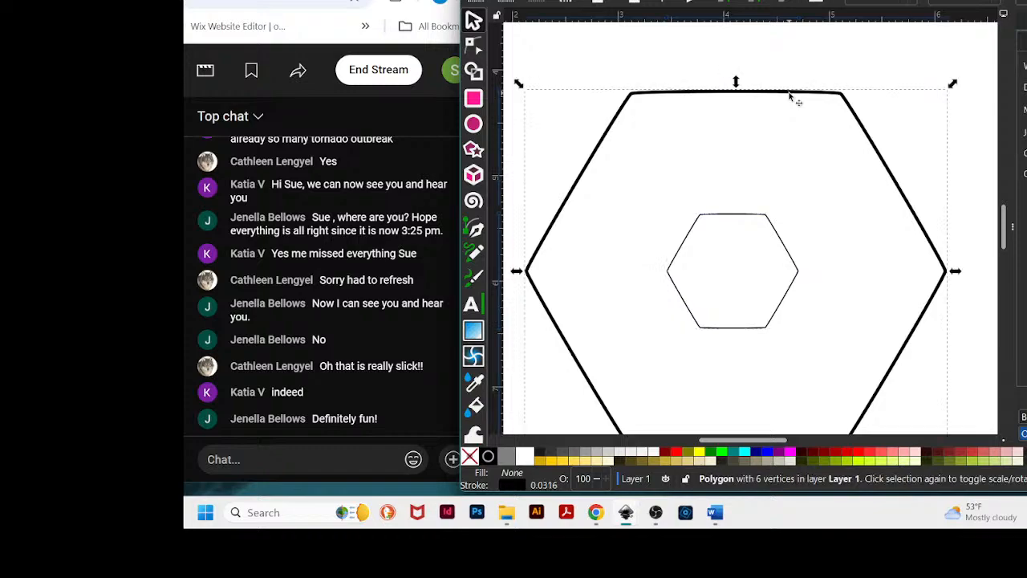
{"action": "left_click", "coordinate": [768, 218]}
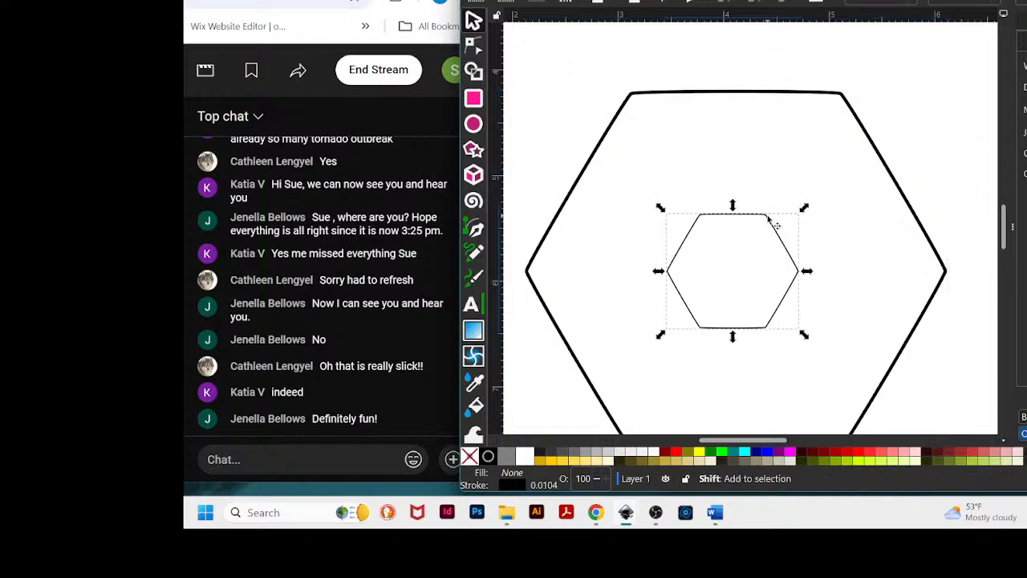
{"action": "left_click", "coordinate": [772, 95], "text": "shift"}
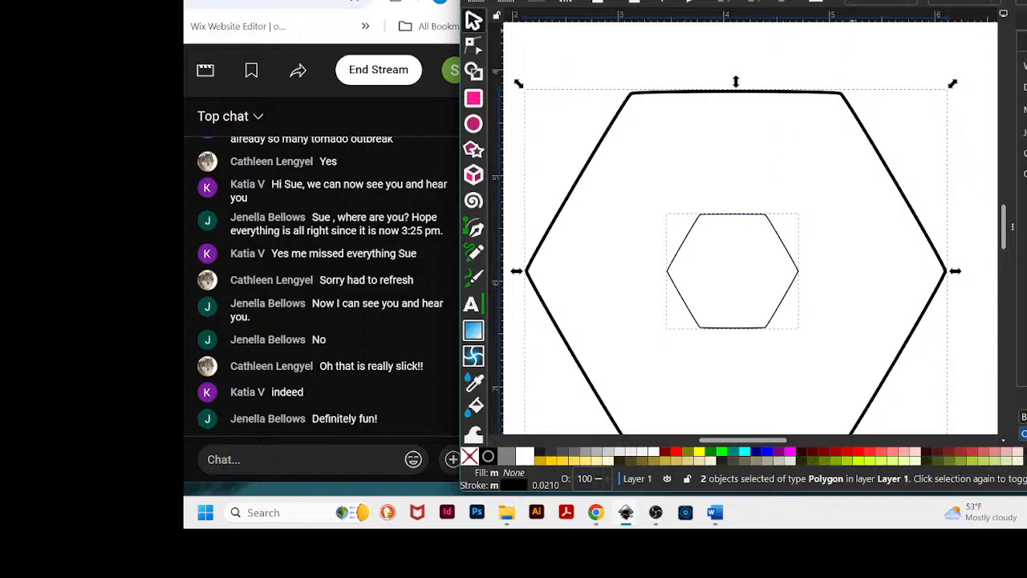
{"action": "left_click", "coordinate": [708, 0]}
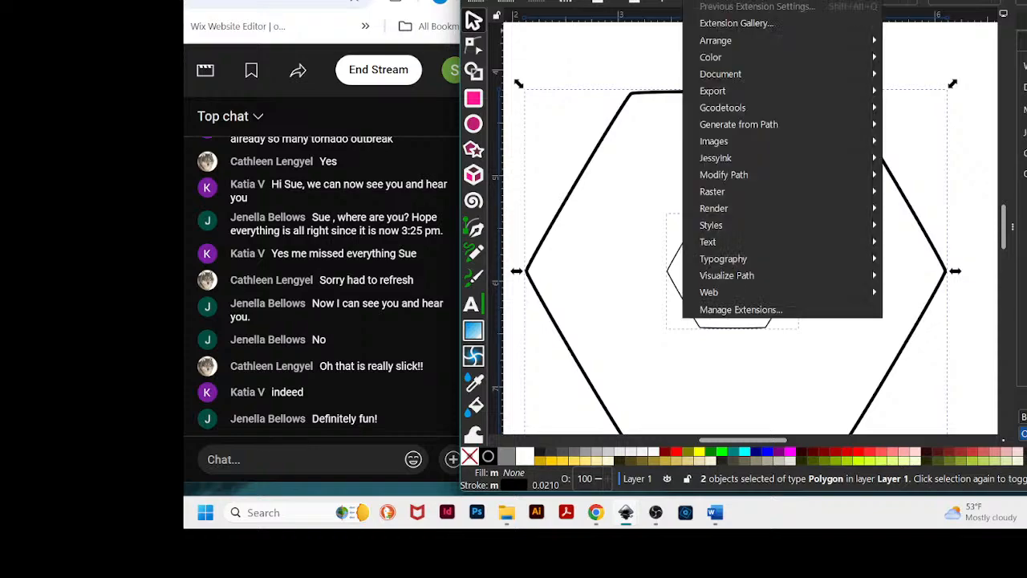
{"action": "mouse_move", "coordinate": [748, 124]}
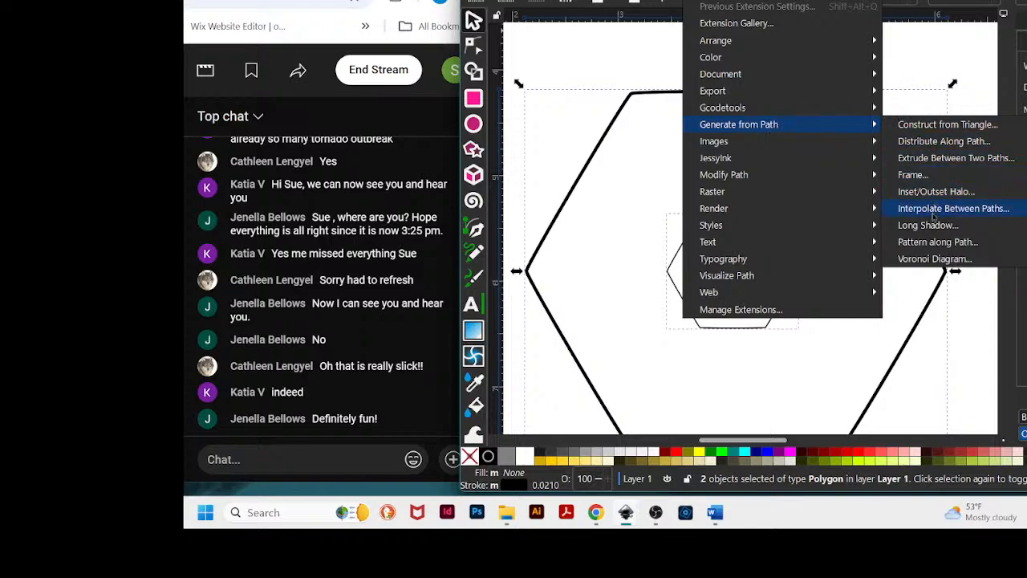
{"action": "left_click", "coordinate": [933, 211]}
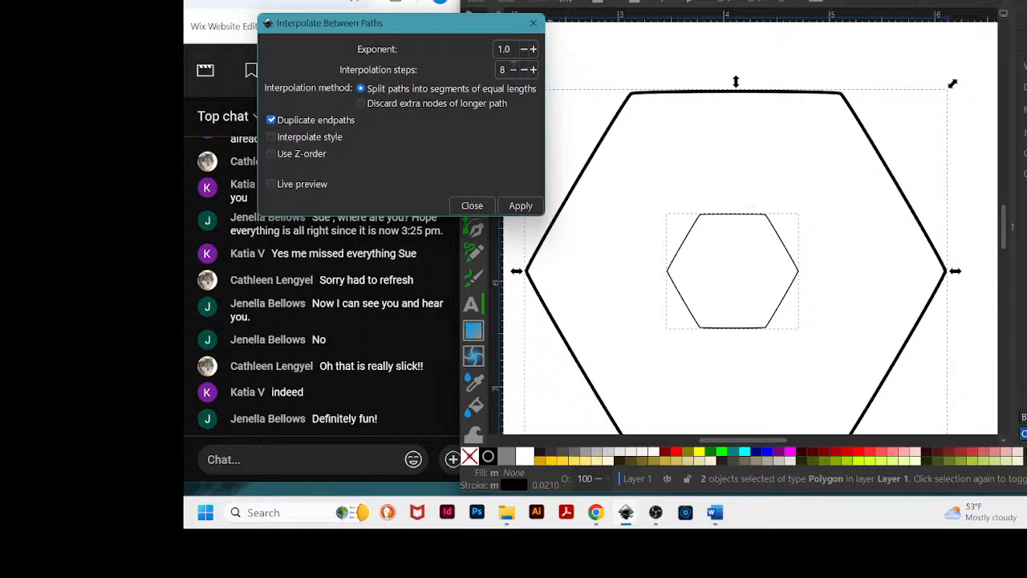
{"action": "left_click_drag", "start_coordinate": [508, 69], "coordinate": [497, 70]}
{"action": "type", "text": "4"}
{"action": "left_click", "coordinate": [524, 205]}
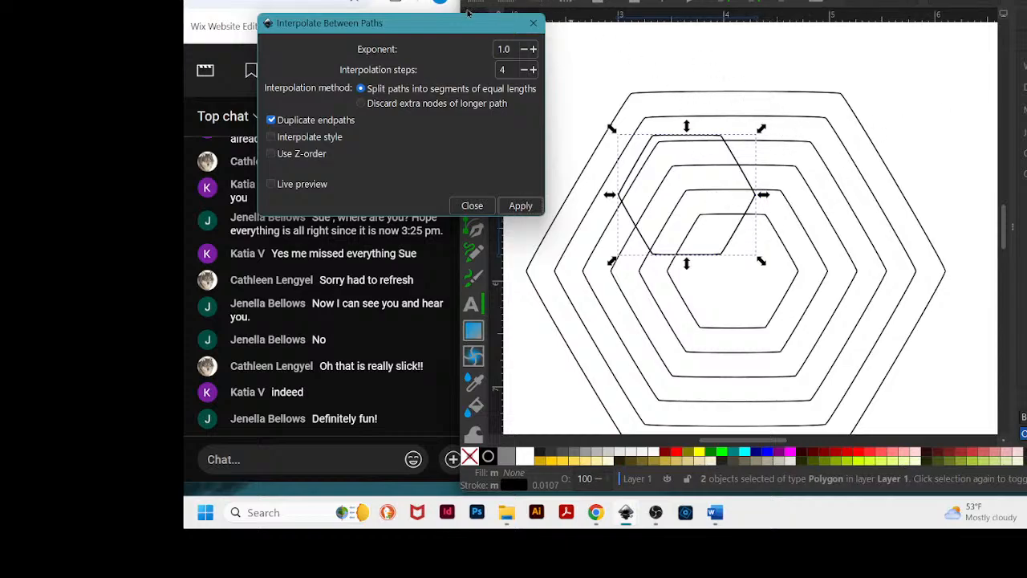
- Move the stray skewed shape to the page's upper-left corner and shift the interpolated hexagon group up slightly
{"action": "left_click_drag", "start_coordinate": [453, 25], "coordinate": [395, 454]}
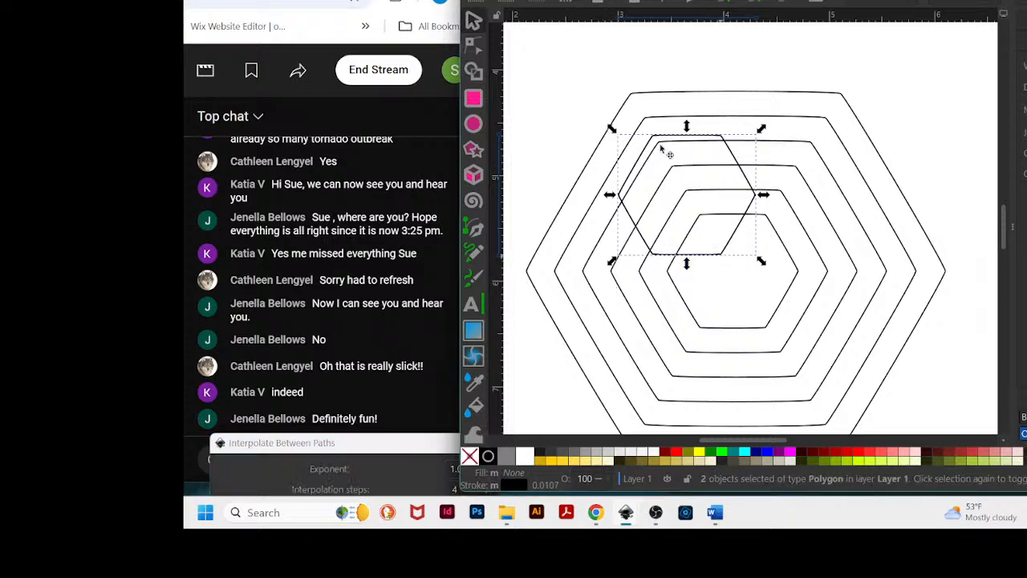
{"action": "left_click_drag", "start_coordinate": [721, 252], "coordinate": [528, 45]}
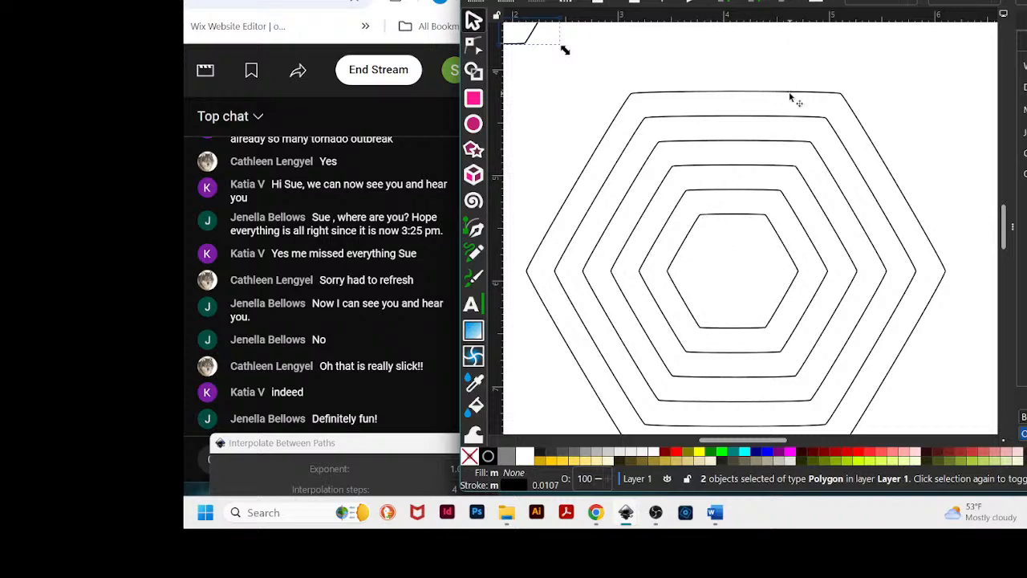
{"action": "mouse_move", "coordinate": [793, 96]}
{"action": "left_mouse_down"}
{"action": "mouse_move", "coordinate": [809, 75]}
{"action": "mouse_move", "coordinate": [785, 105]}
{"action": "left_mouse_up"}
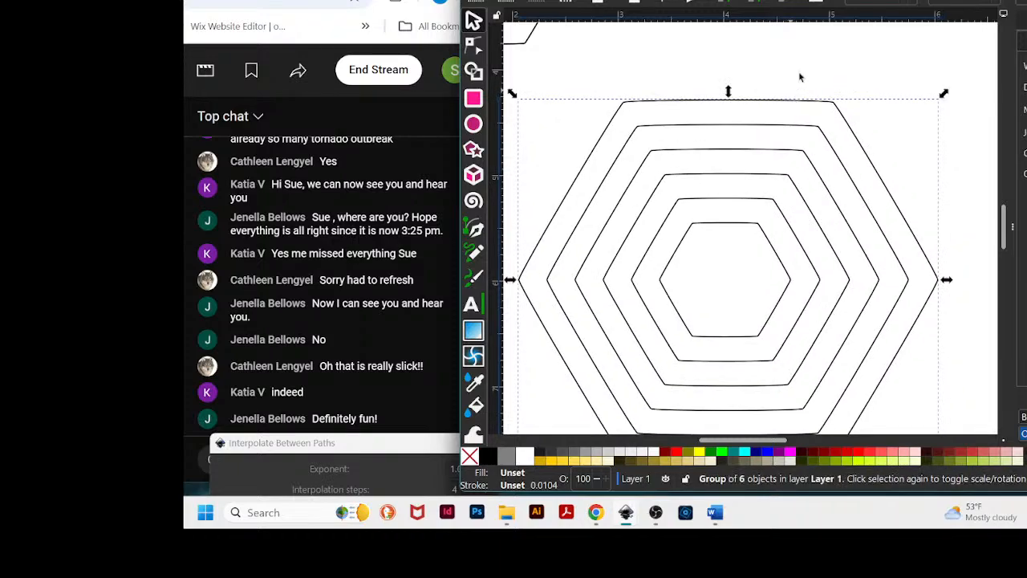
{"action": "left_click", "coordinate": [800, 78]}
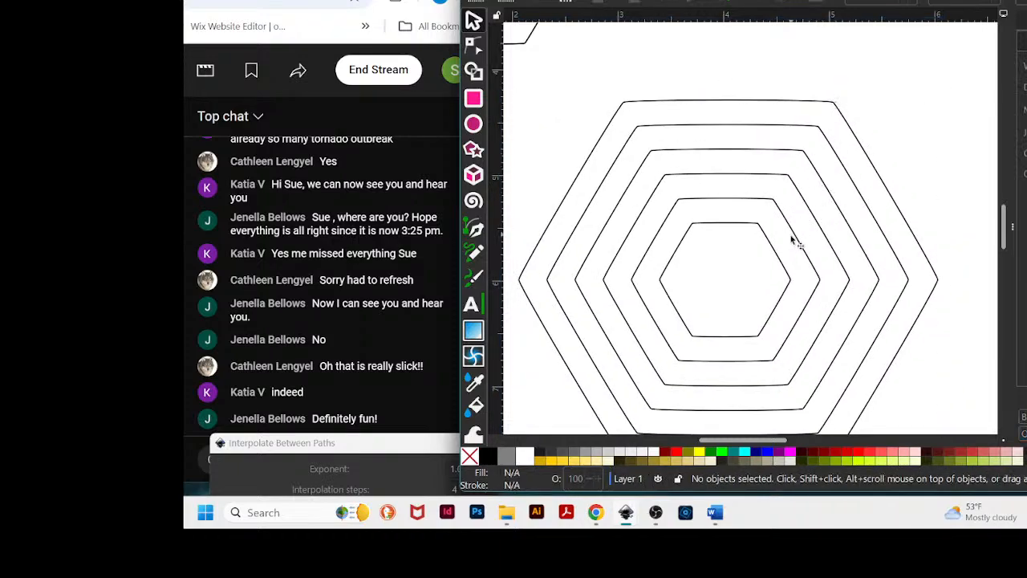
{"action": "left_click_drag", "start_coordinate": [798, 241], "coordinate": [811, 200]}
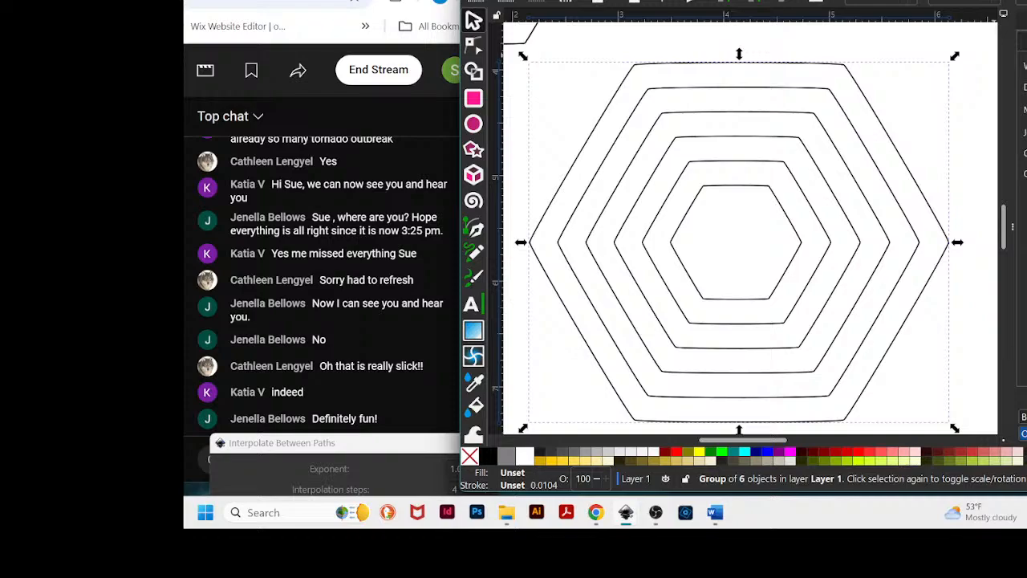
- Open the Layers and Objects panel and lower the hexagon group's opacity to about 21%
{"action": "key", "text": "ctrl+shift+a"}
{"action": "left_click", "coordinate": [547, 0]}
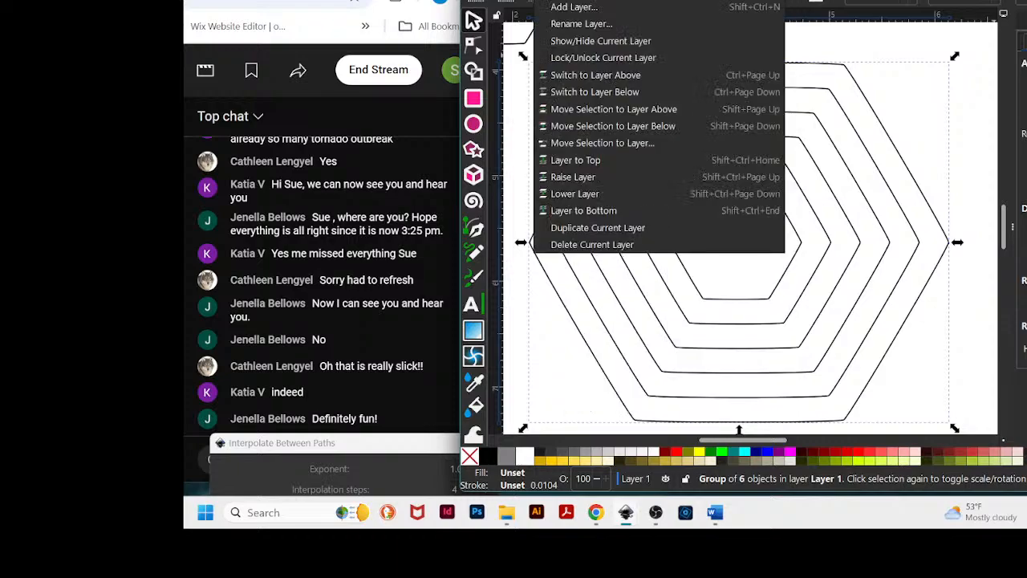
{"action": "key", "text": "Escape"}
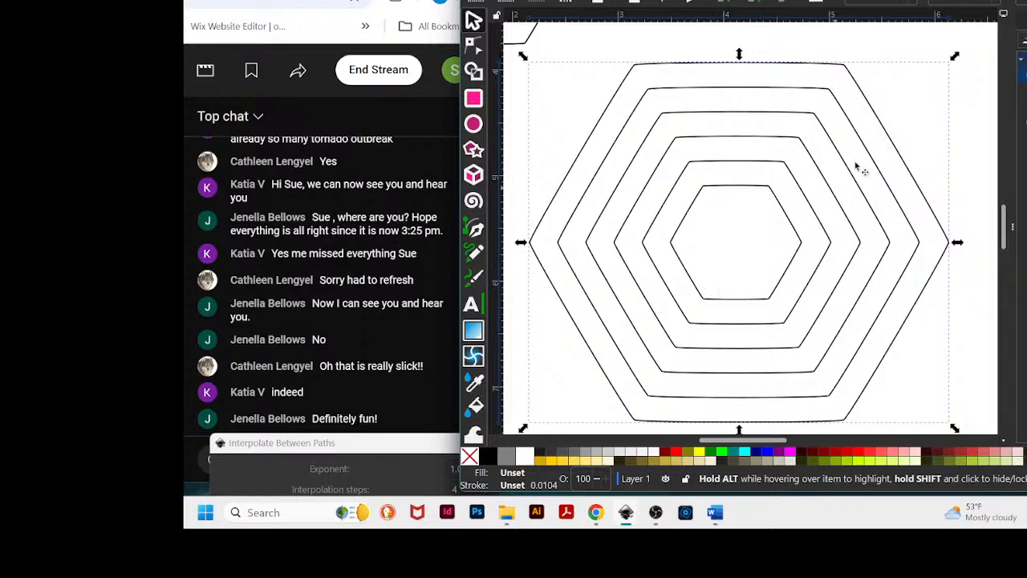
{"action": "left_click_drag", "start_coordinate": [860, 0], "coordinate": [582, 9]}
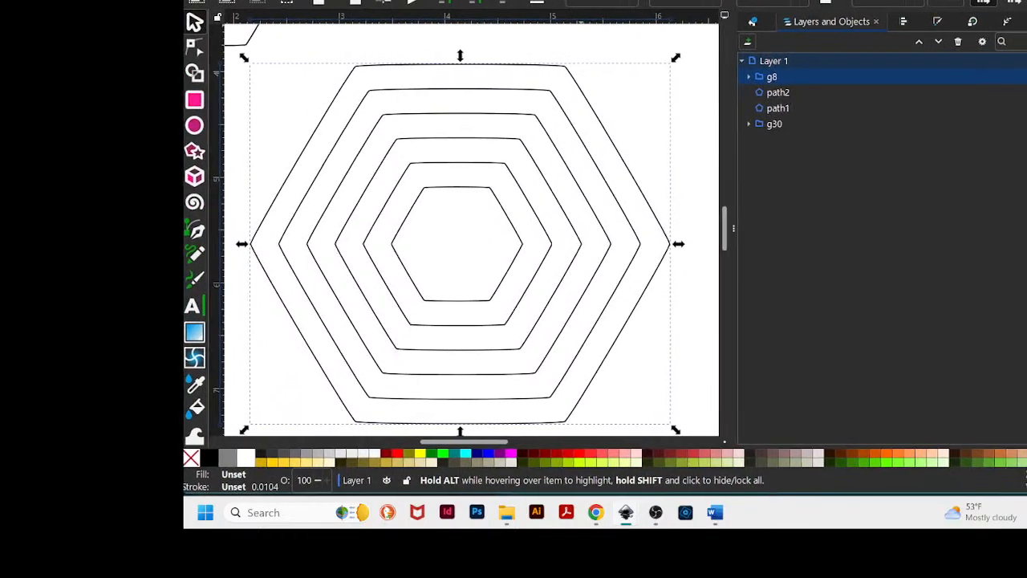
{"action": "left_click_drag", "start_coordinate": [733, 229], "coordinate": [995, 204]}
{"action": "left_click_drag", "start_coordinate": [803, 2], "coordinate": [591, 19]}
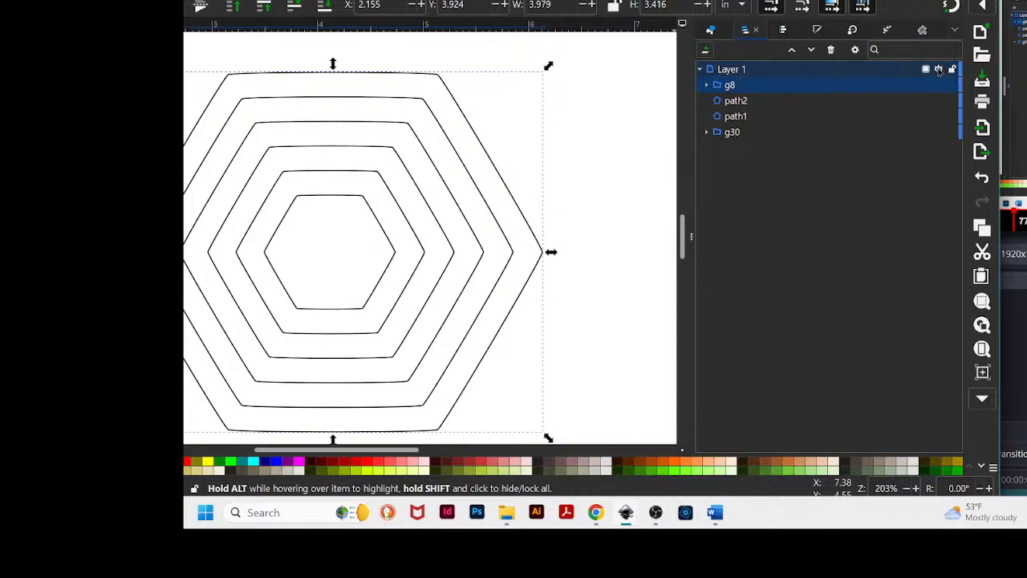
{"action": "mouse_move", "coordinate": [926, 71]}
{"action": "left_click", "coordinate": [939, 70]}
{"action": "left_click", "coordinate": [939, 70]}
{"action": "left_click", "coordinate": [926, 70]}
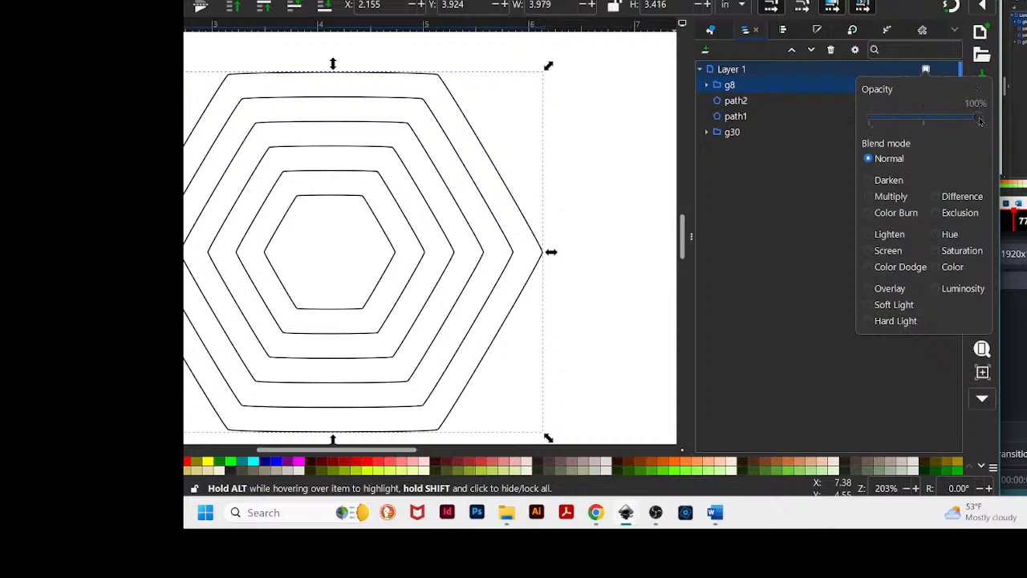
{"action": "left_click_drag", "start_coordinate": [977, 118], "coordinate": [900, 125]}
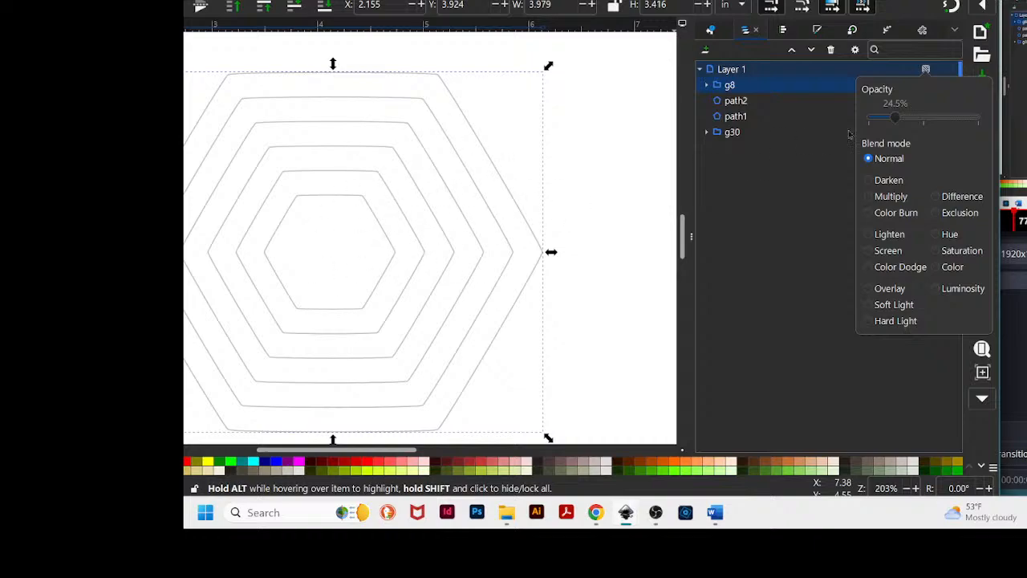
{"action": "left_click_drag", "start_coordinate": [900, 118], "coordinate": [894, 121]}
{"action": "left_click", "coordinate": [785, 174]}
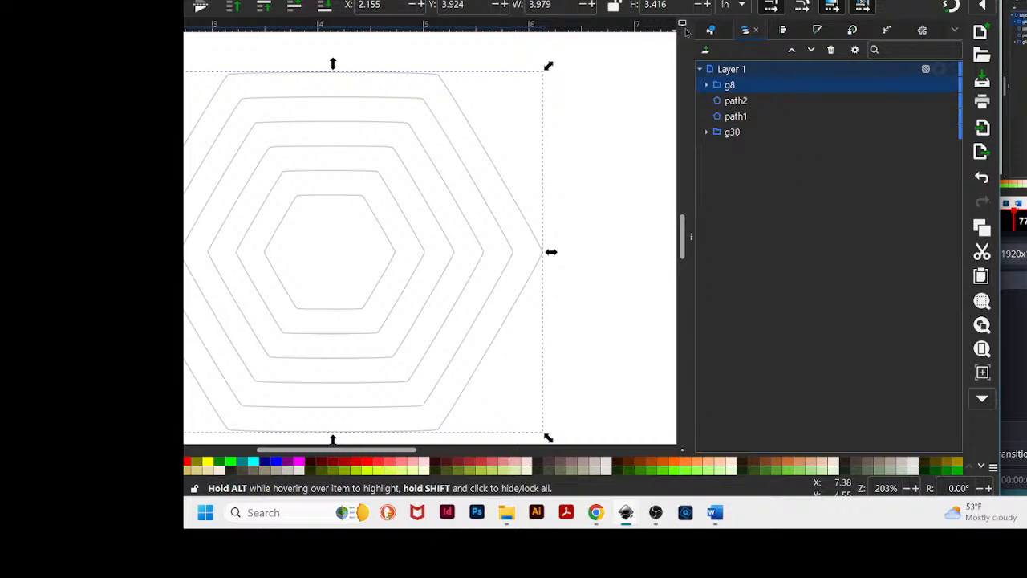
- Lock Layer 1 containing the faded hexagons
{"action": "left_click", "coordinate": [765, 71]}
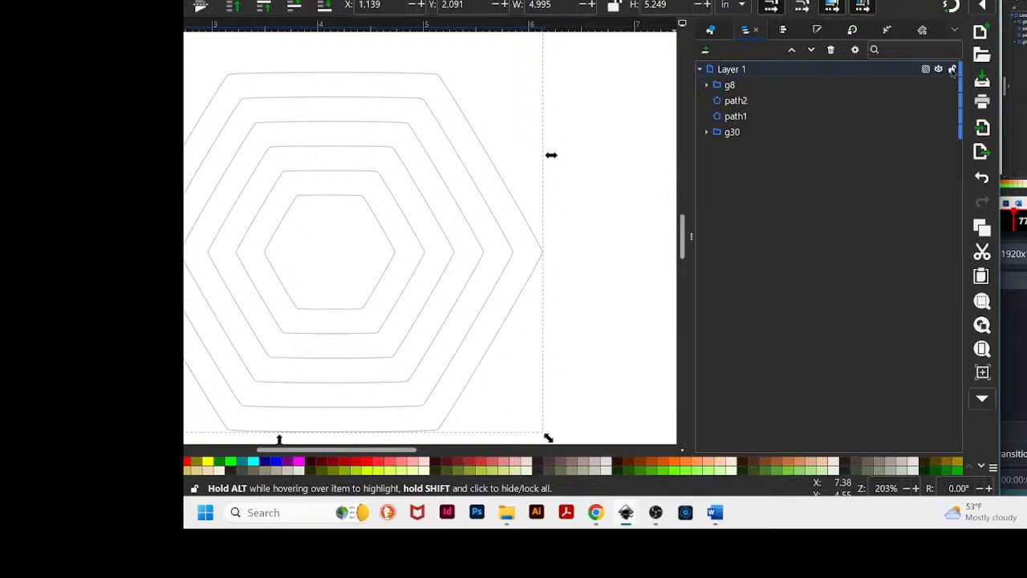
{"action": "left_click", "coordinate": [951, 69]}
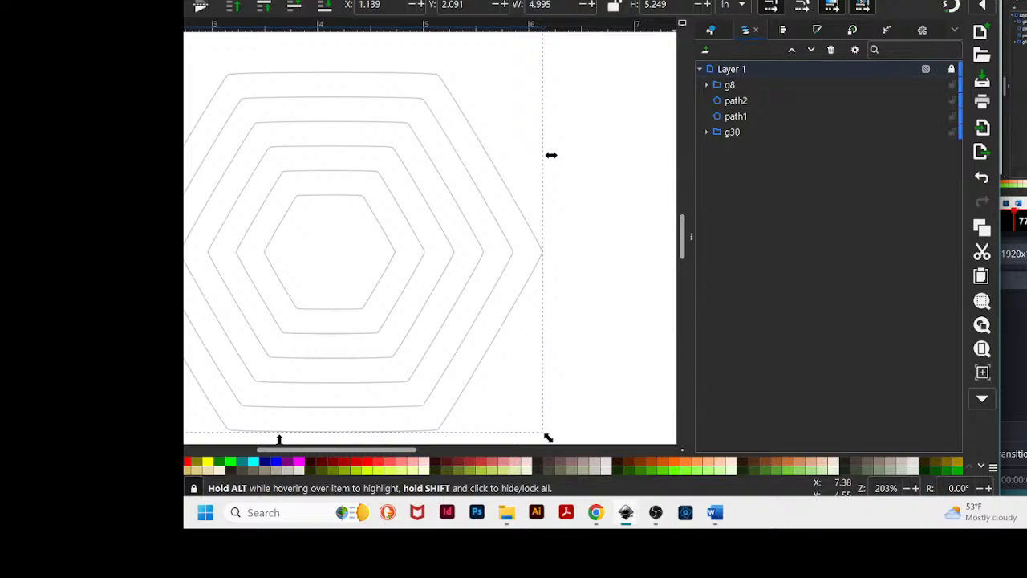
{"action": "left_click_drag", "start_coordinate": [321, 2], "coordinate": [680, 1]}
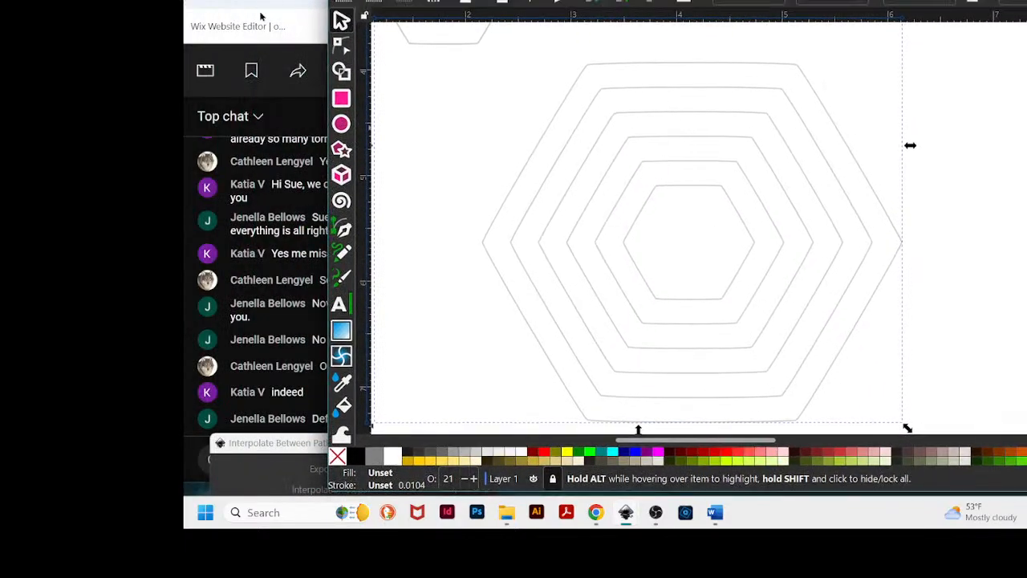
{"action": "left_click_drag", "start_coordinate": [324, 152], "coordinate": [481, 119]}
{"action": "left_click_drag", "start_coordinate": [760, 0], "coordinate": [737, 0]}
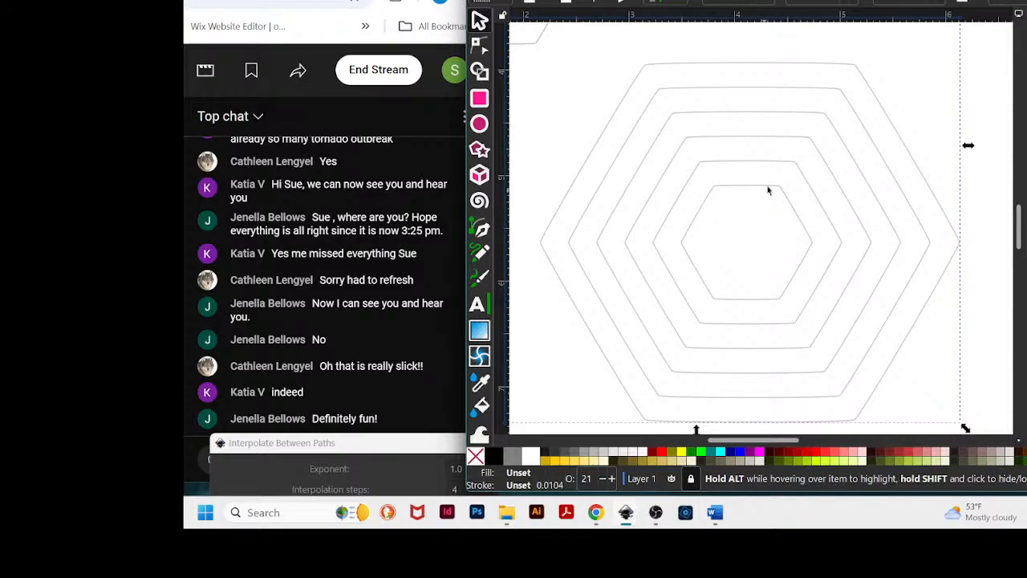
{"action": "left_click_drag", "start_coordinate": [801, 2], "coordinate": [798, 2]}
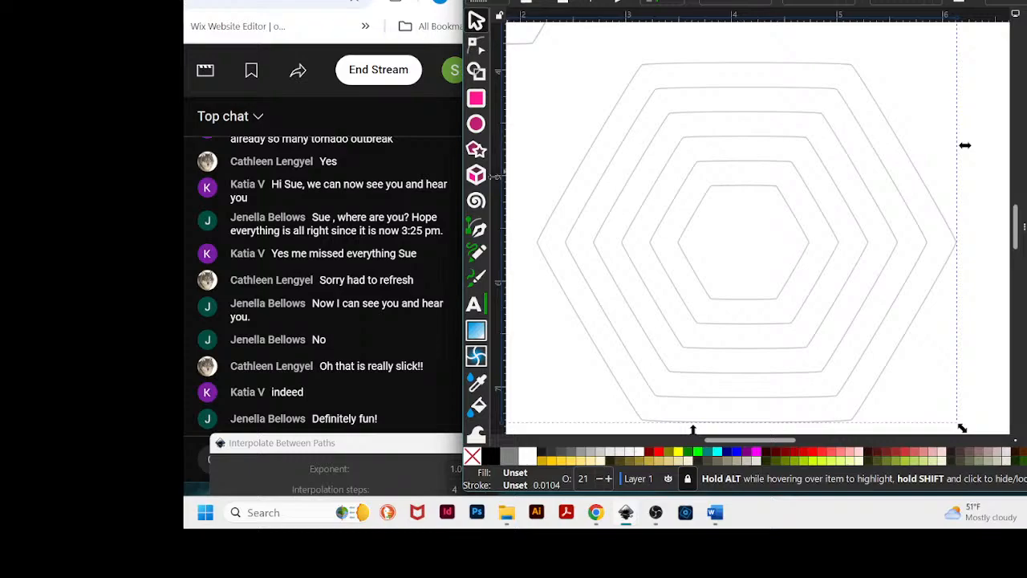
- Drag a vertical guide from the ruler through the middle of the hexagon group
{"action": "left_click_drag", "start_coordinate": [494, 177], "coordinate": [744, 170]}
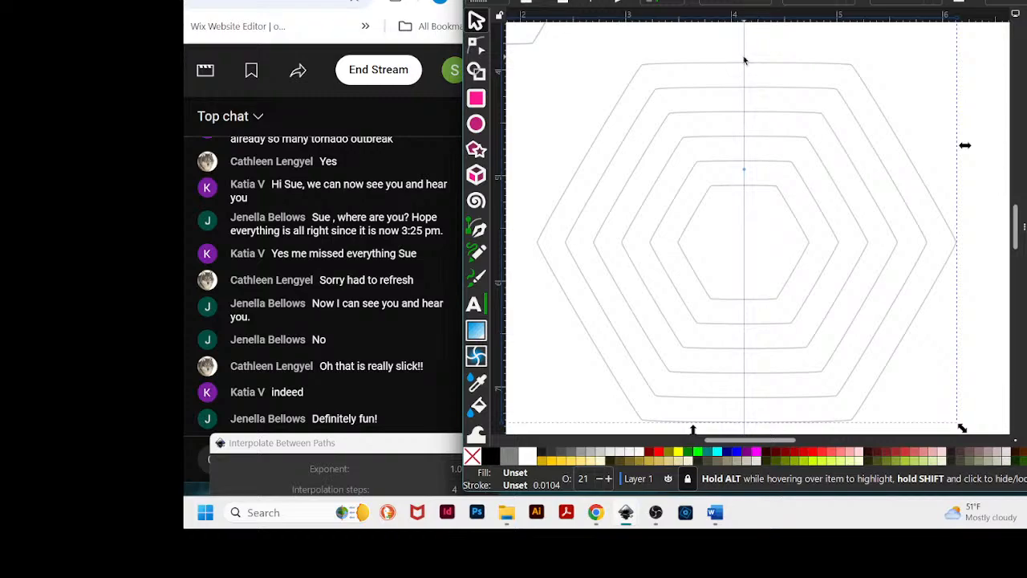
{"action": "left_click", "coordinate": [789, 68]}
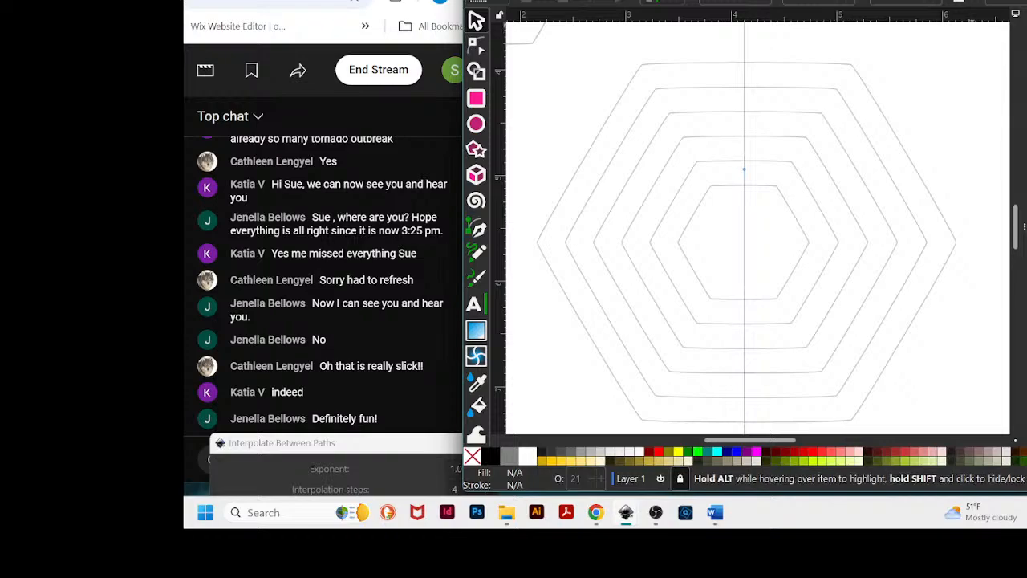
{"action": "left_click_drag", "start_coordinate": [972, 4], "coordinate": [898, 1]}
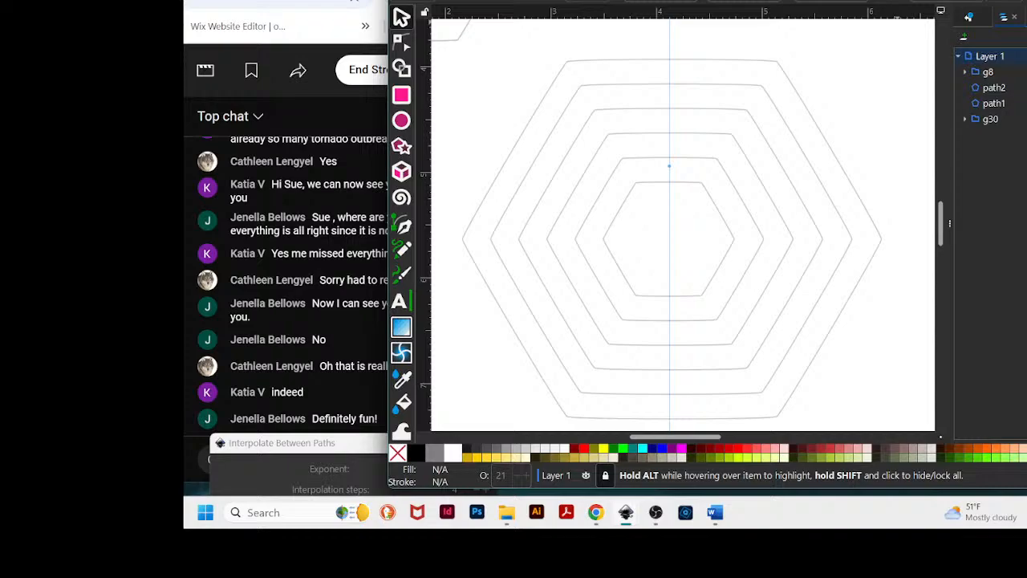
{"action": "left_click_drag", "start_coordinate": [897, 1], "coordinate": [1001, 9]}
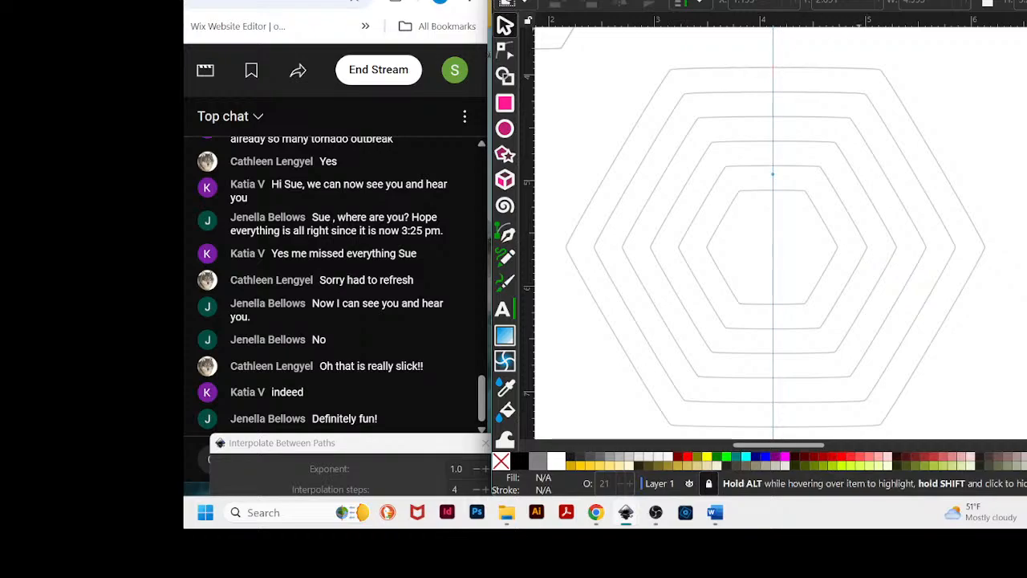
{"action": "left_click_drag", "start_coordinate": [1026, 4], "coordinate": [870, 0]}
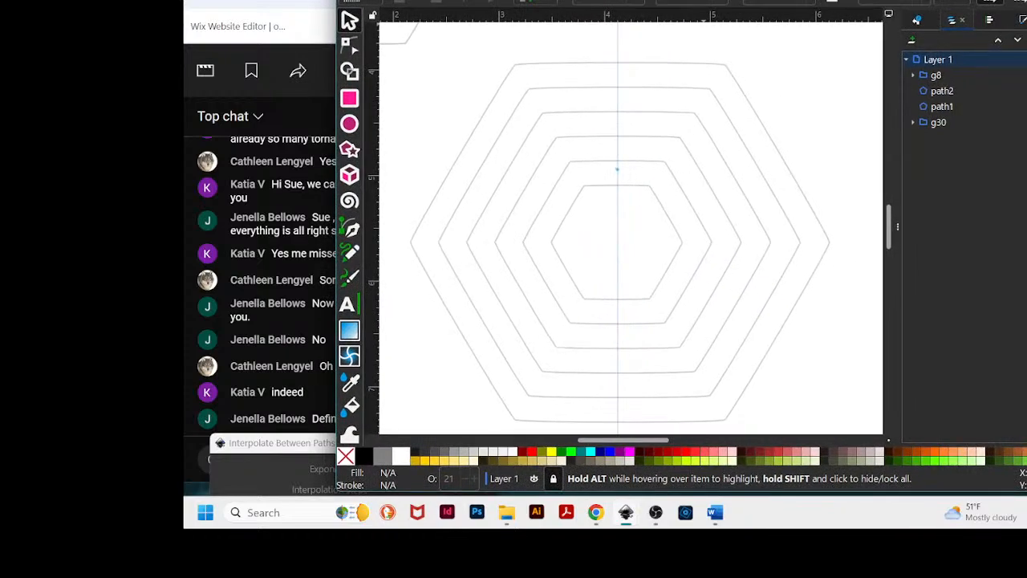
- Select the hexagon group and shift the vertical guide so it runs through the group's centre
{"action": "left_click", "coordinate": [659, 65]}
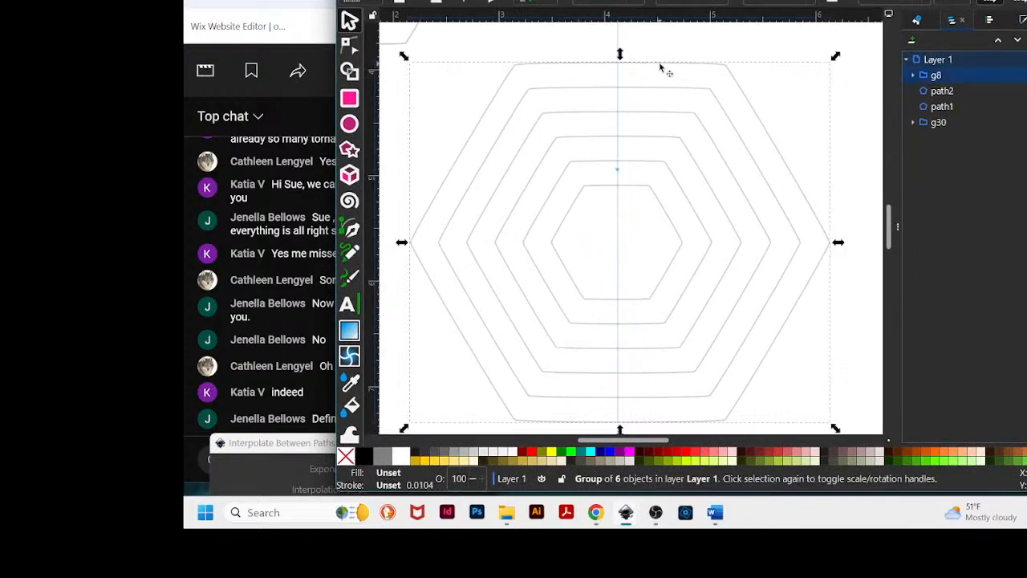
{"action": "left_click", "coordinate": [616, 31]}
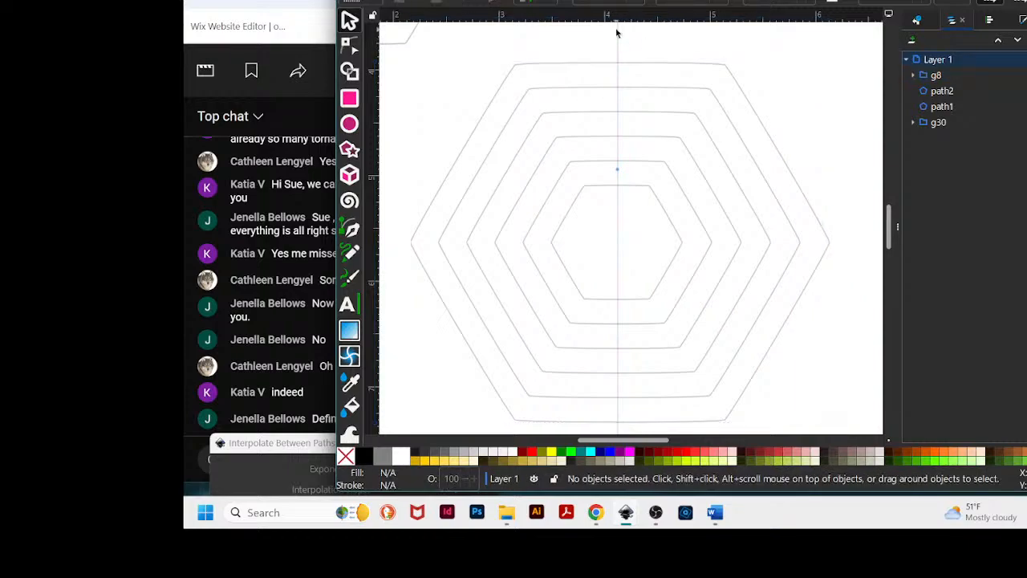
{"action": "left_click", "coordinate": [632, 64]}
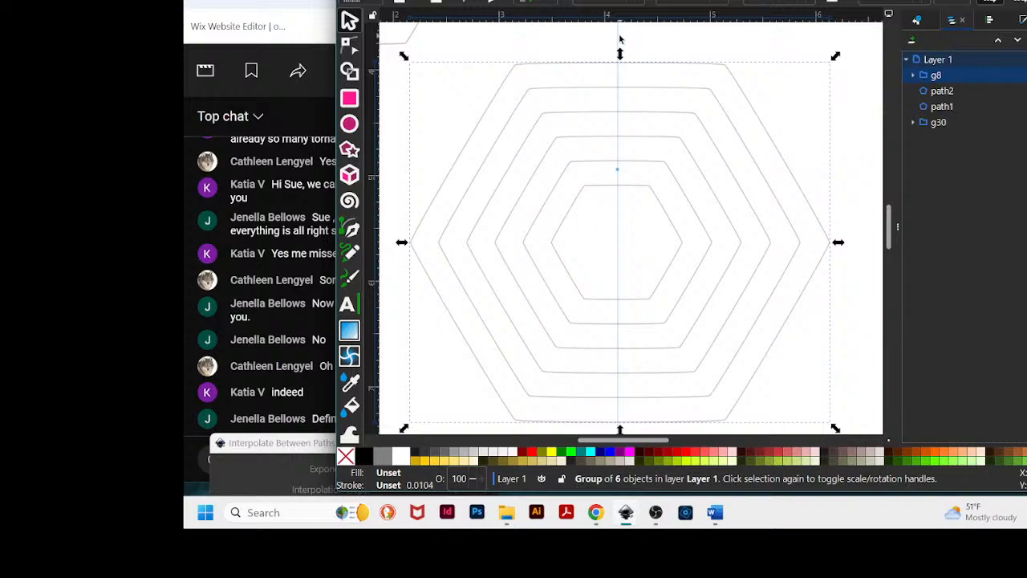
{"action": "left_click_drag", "start_coordinate": [619, 46], "coordinate": [622, 44]}
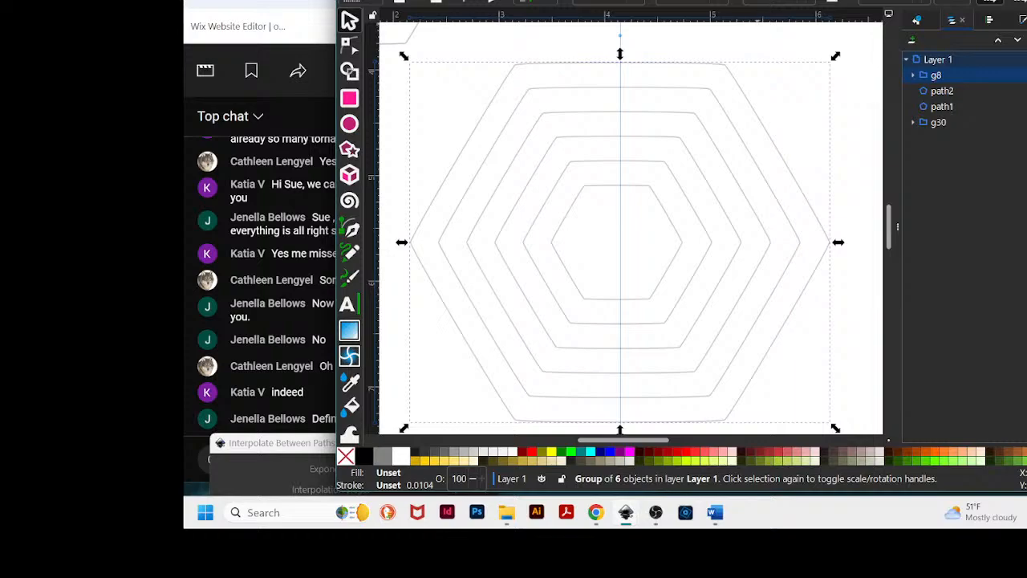
{"action": "left_click_drag", "start_coordinate": [594, 1], "coordinate": [699, 5]}
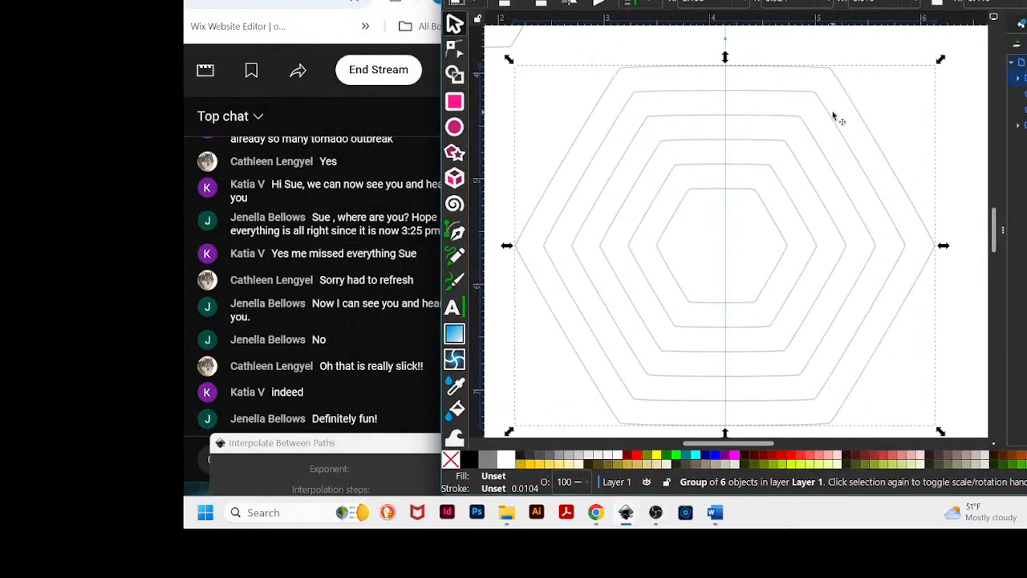
{"action": "scroll", "coordinate": [839, 121], "scroll_direction": "up", "scroll_amount": 3}
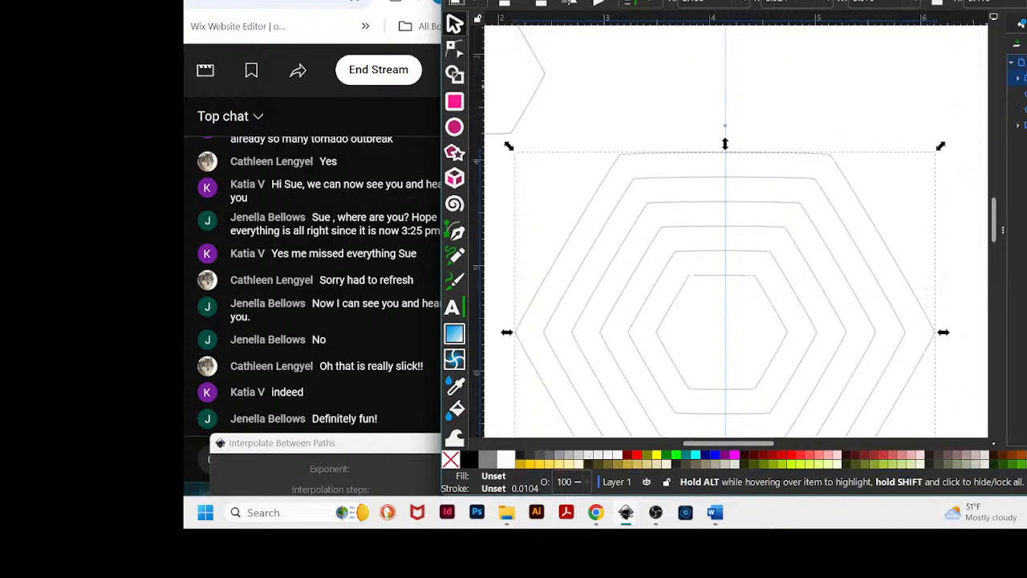
{"action": "left_click_drag", "start_coordinate": [703, 5], "coordinate": [581, 1]}
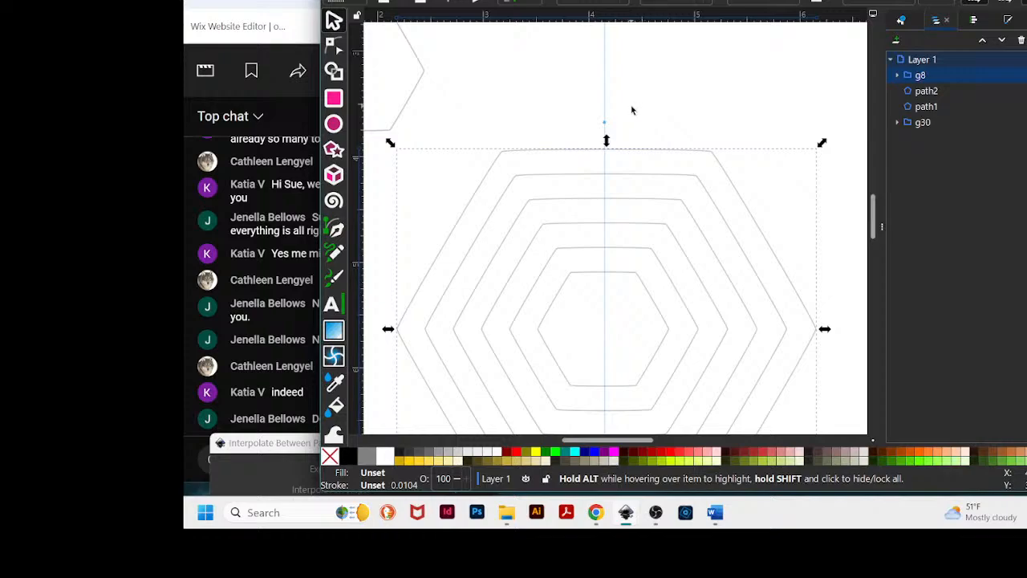
{"action": "left_click_drag", "start_coordinate": [672, 2], "coordinate": [783, 4]}
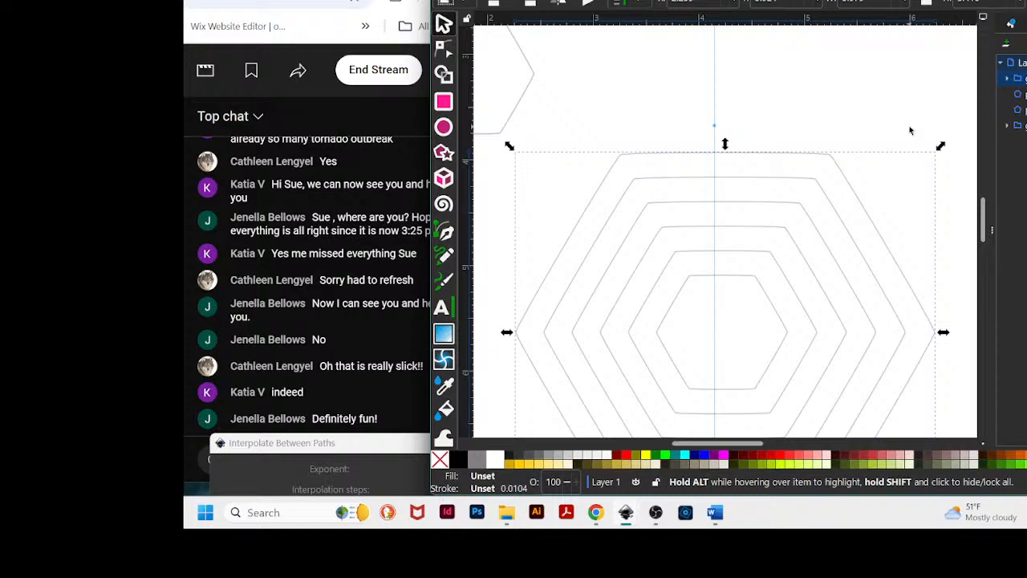
{"action": "scroll", "coordinate": [910, 131], "scroll_direction": "down", "scroll_amount": 1}
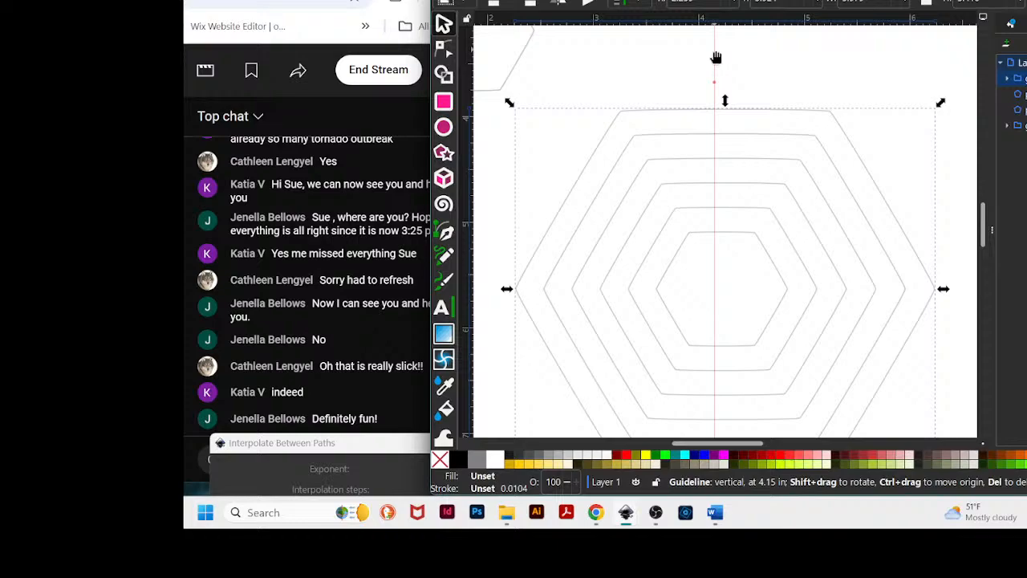
{"action": "left_click_drag", "start_coordinate": [716, 57], "coordinate": [726, 58]}
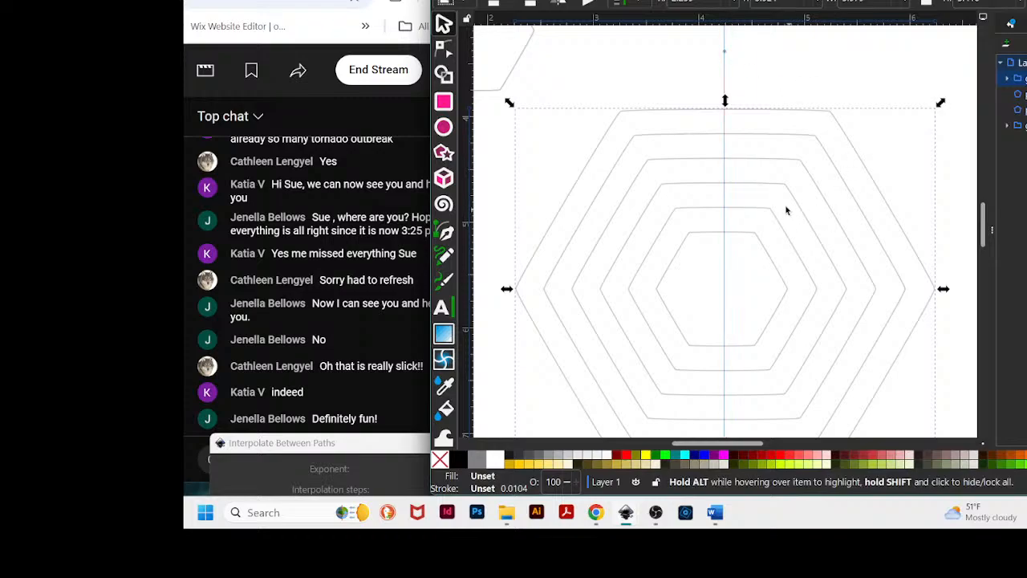
- Open the vertical guide's properties and duplicate it as a guide at X 0 in and angle 120°
{"action": "double_click", "coordinate": [725, 65]}
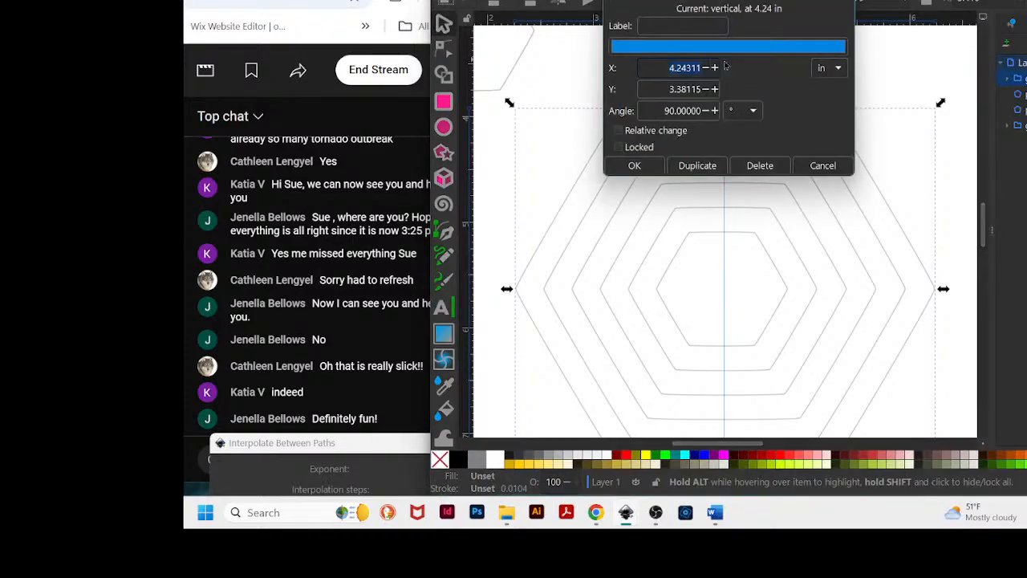
{"action": "type", "text": "0"}
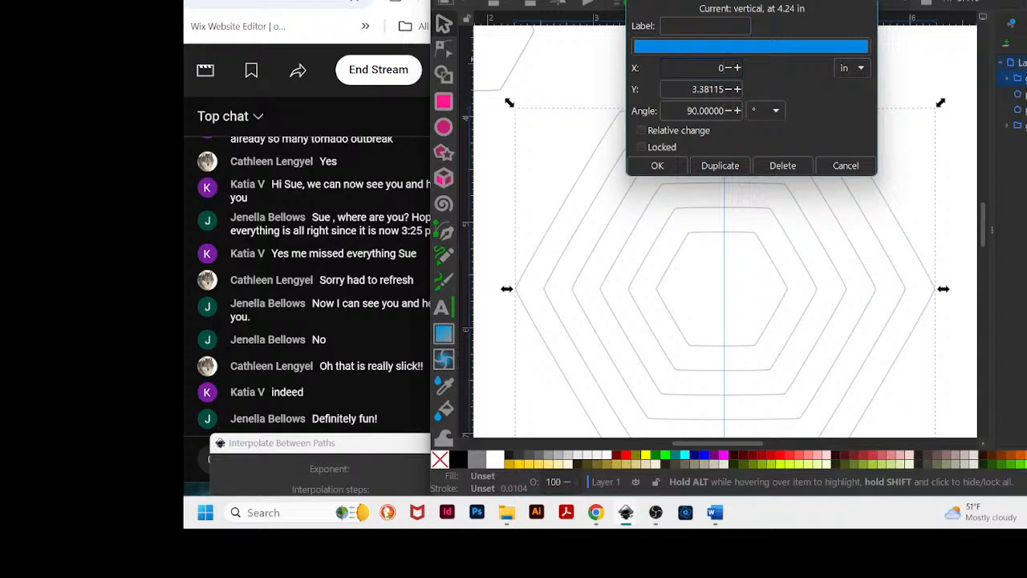
{"action": "type", "text": "000"}
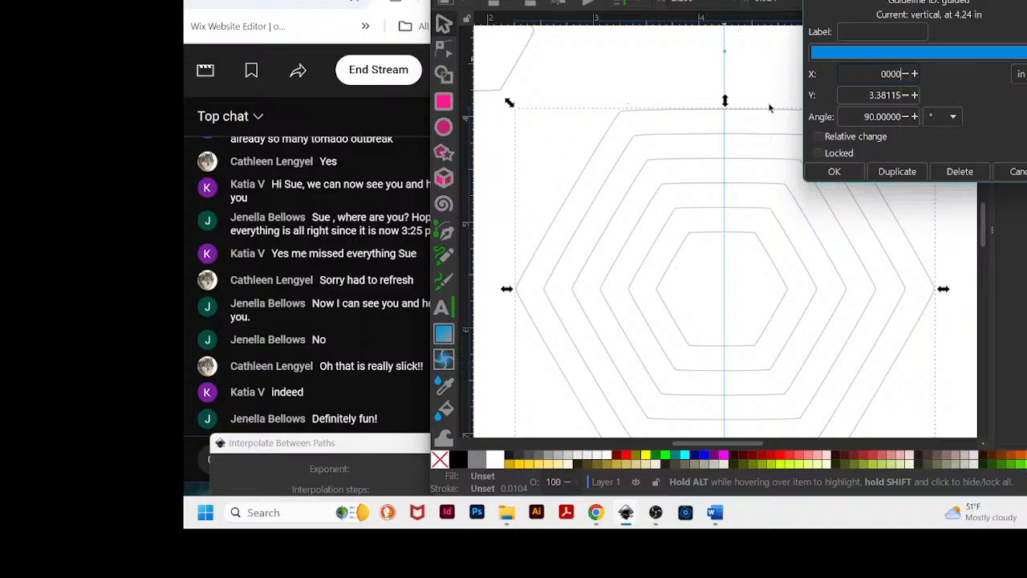
{"action": "left_click_drag", "start_coordinate": [907, 0], "coordinate": [980, 0]}
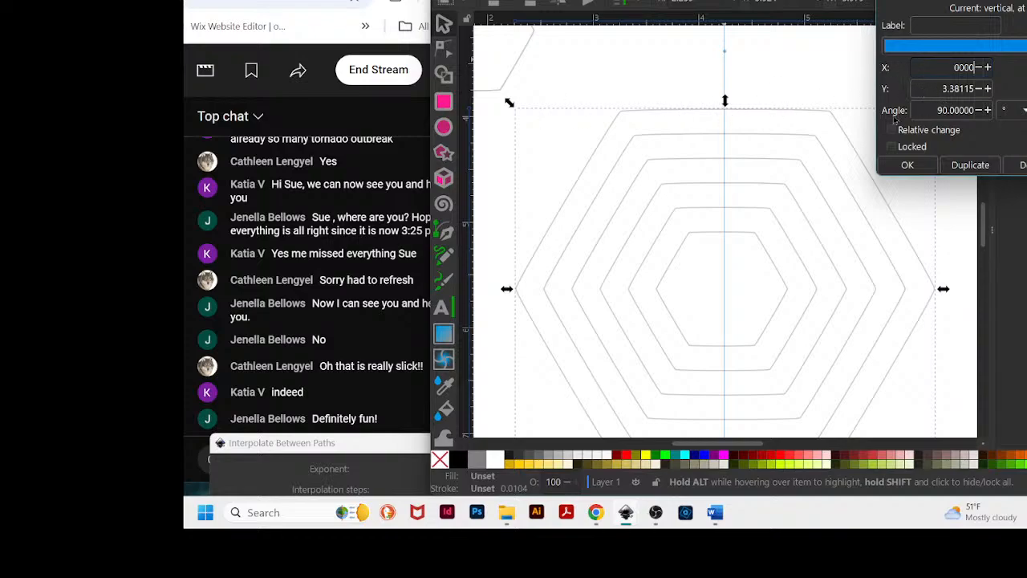
{"action": "left_click", "coordinate": [944, 109]}
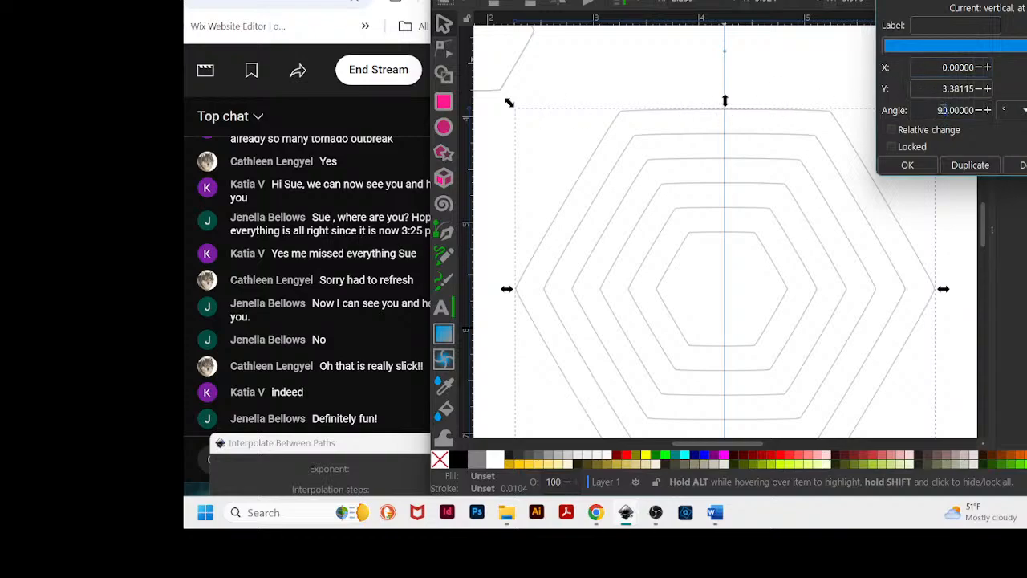
{"action": "type", "text": "12"}
{"action": "left_click", "coordinate": [968, 166]}
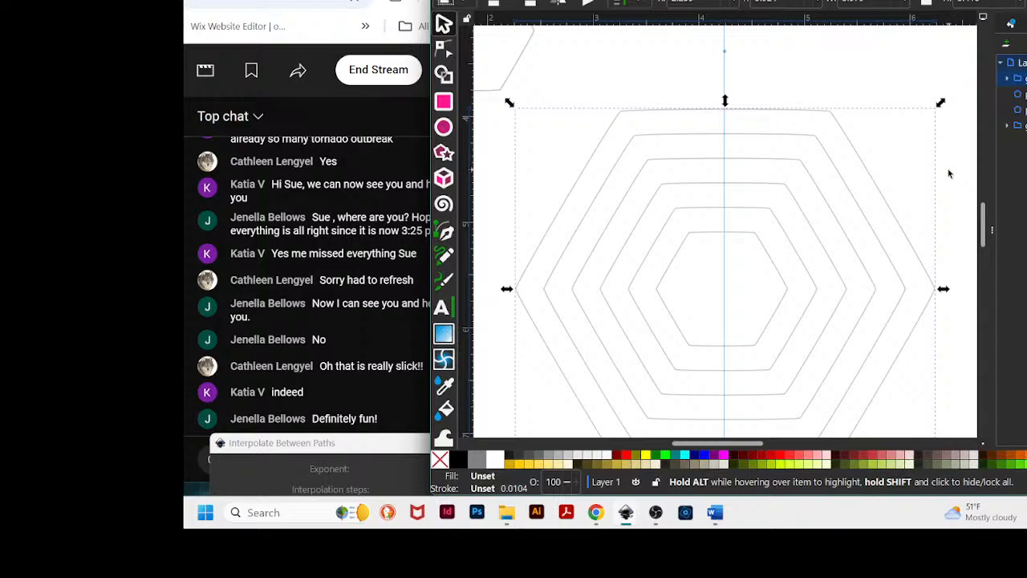
- Move the 120° guide so it crosses the hexagons' centre
{"action": "key", "text": "minus"}
{"action": "key", "text": "minus"}
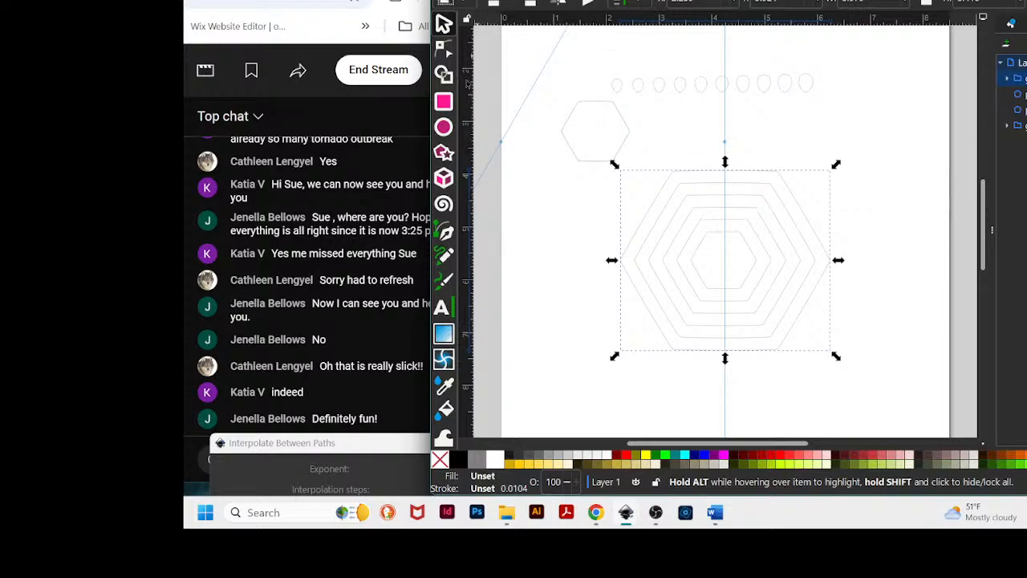
{"action": "left_click", "coordinate": [523, 106]}
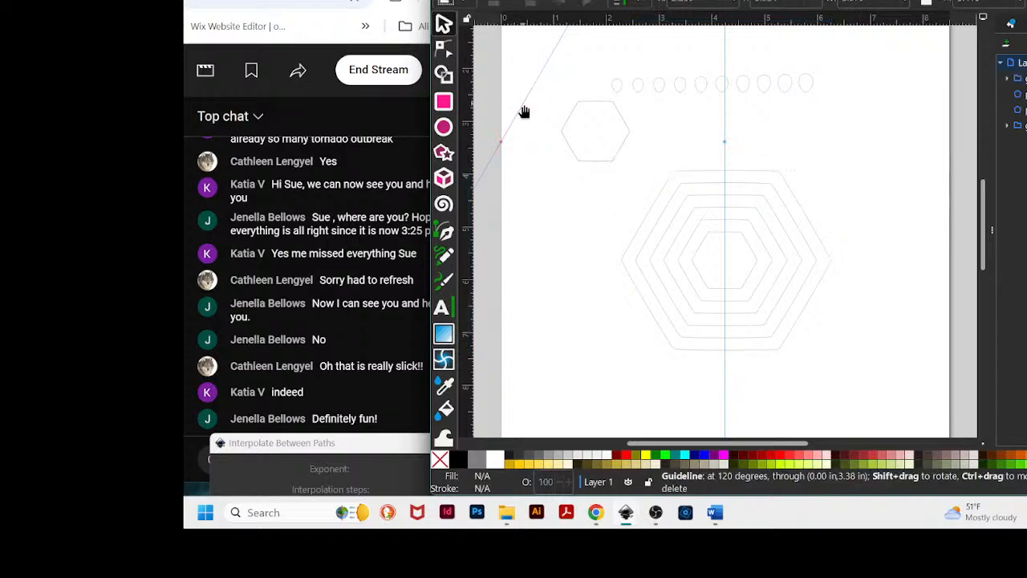
{"action": "left_click_drag", "start_coordinate": [524, 112], "coordinate": [742, 244]}
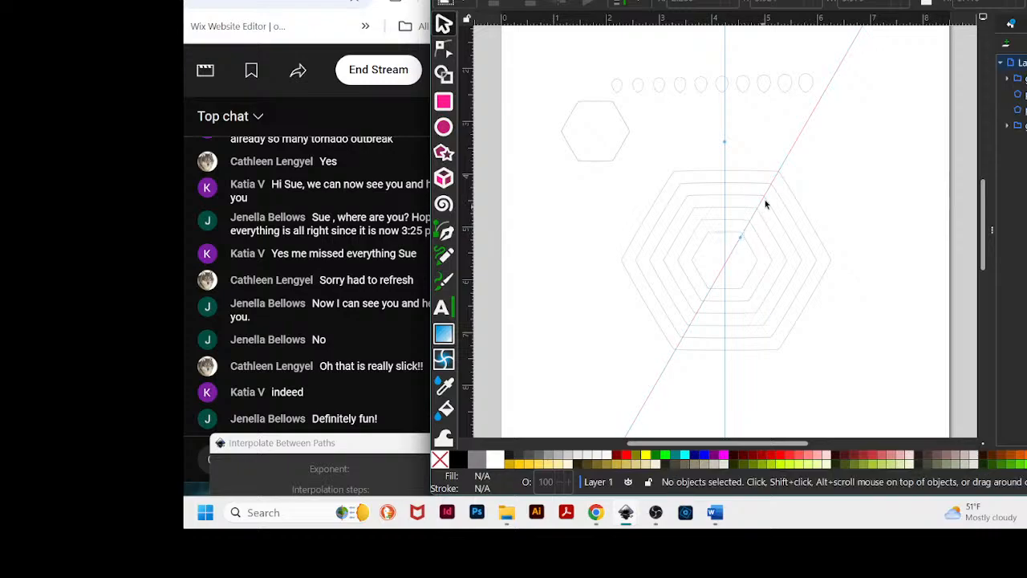
- Open the vertical guide's properties and duplicate it as a guide angled at -120°
{"action": "double_click", "coordinate": [726, 104]}
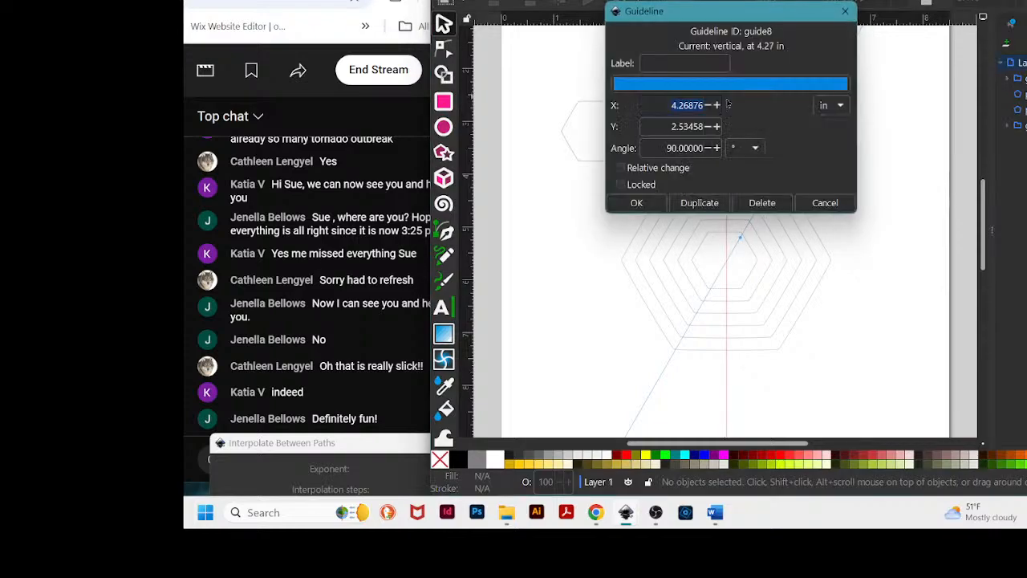
{"action": "double_click", "coordinate": [676, 148]}
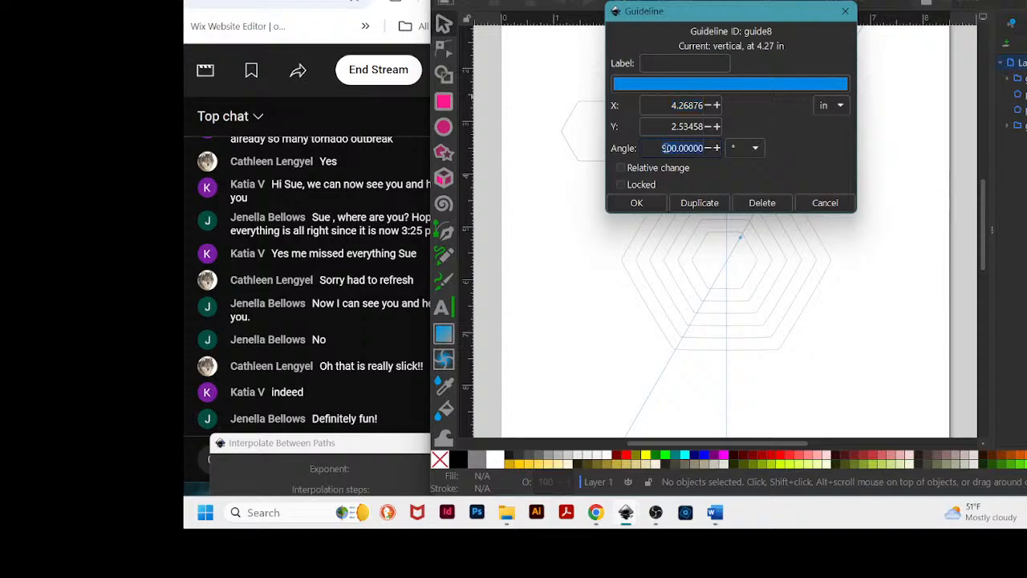
{"action": "key", "text": "BackSpace"}
{"action": "type", "text": "0"}
{"action": "left_click_drag", "start_coordinate": [734, 12], "coordinate": [890, 2]}
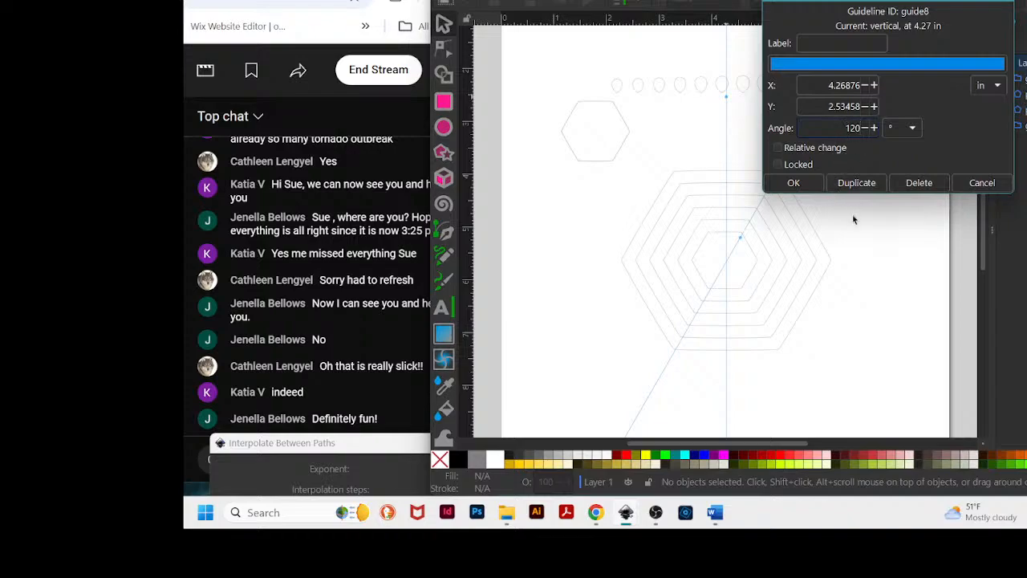
{"action": "type", "text": "-"}
{"action": "left_click", "coordinate": [873, 184]}
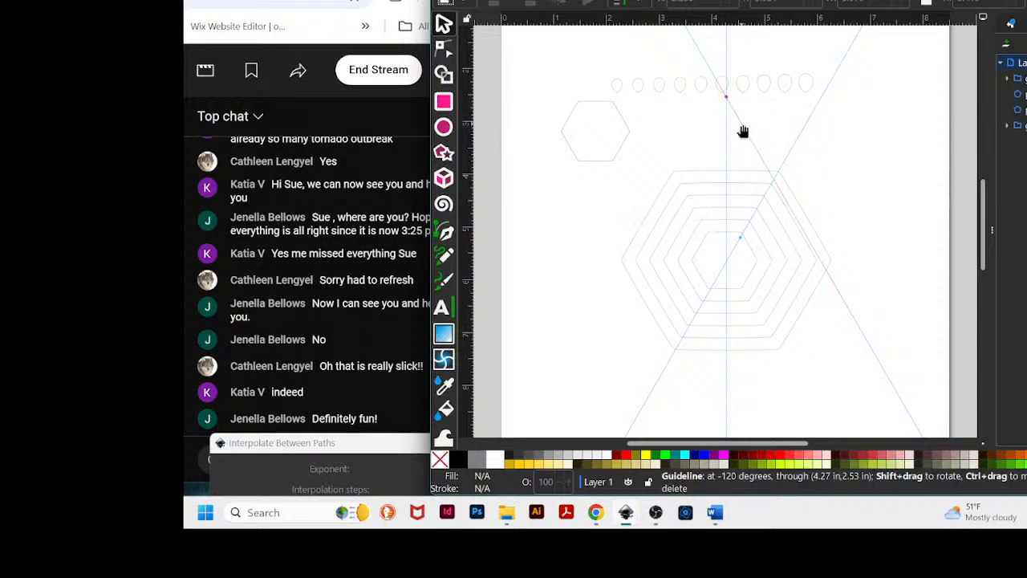
- Move the -120° guide through the hexagons' centre and fine-tune the 120° guide onto the hexagon corners
{"action": "left_click_drag", "start_coordinate": [742, 128], "coordinate": [694, 213]}
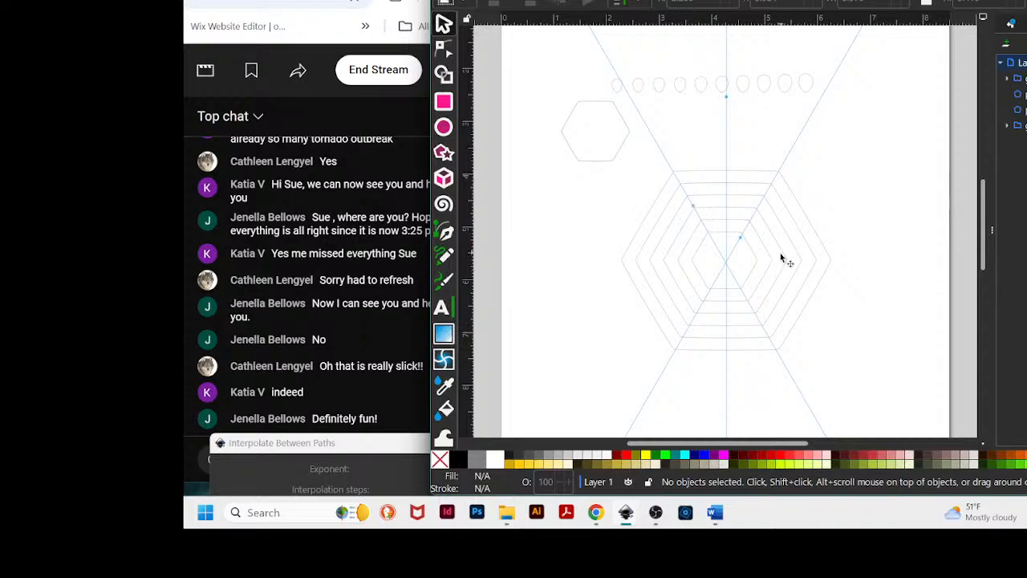
{"action": "scroll", "coordinate": [783, 258], "scroll_direction": "up", "scroll_amount": 3}
{"action": "scroll", "coordinate": [811, 236], "scroll_direction": "up", "scroll_amount": 1}
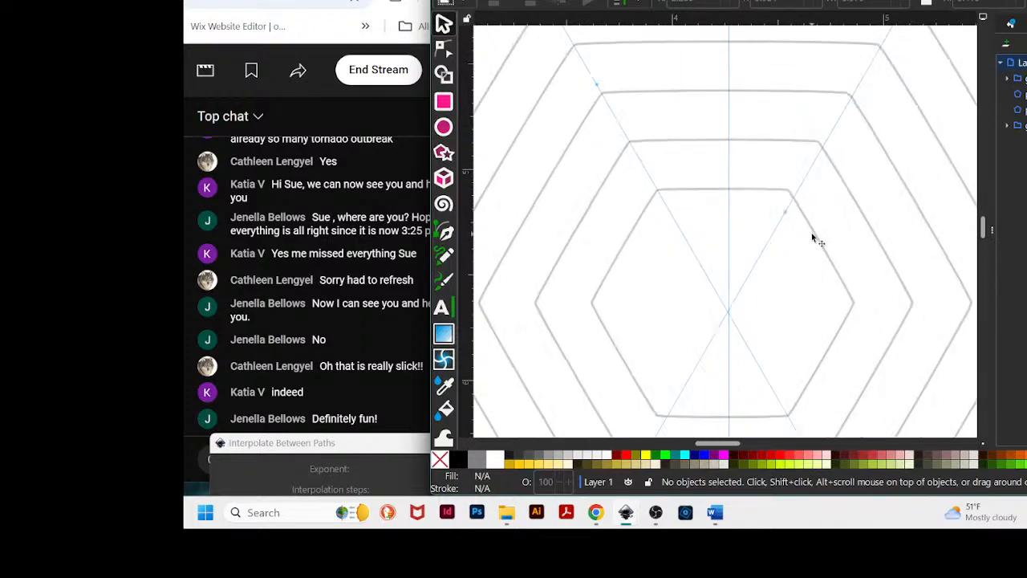
{"action": "scroll", "coordinate": [811, 236], "scroll_direction": "up", "scroll_amount": 3}
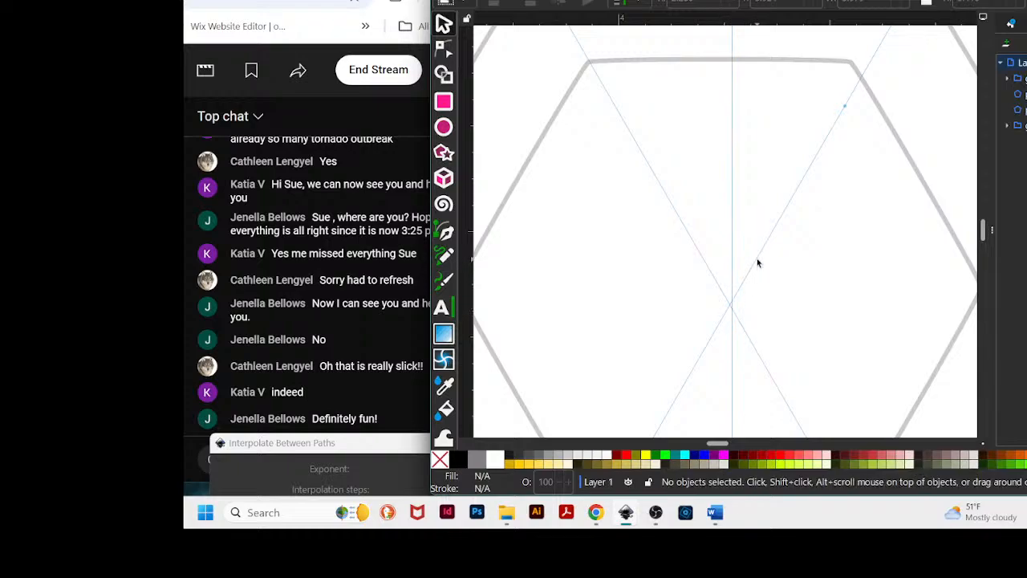
{"action": "scroll", "coordinate": [921, 146], "scroll_direction": "up", "scroll_amount": 4}
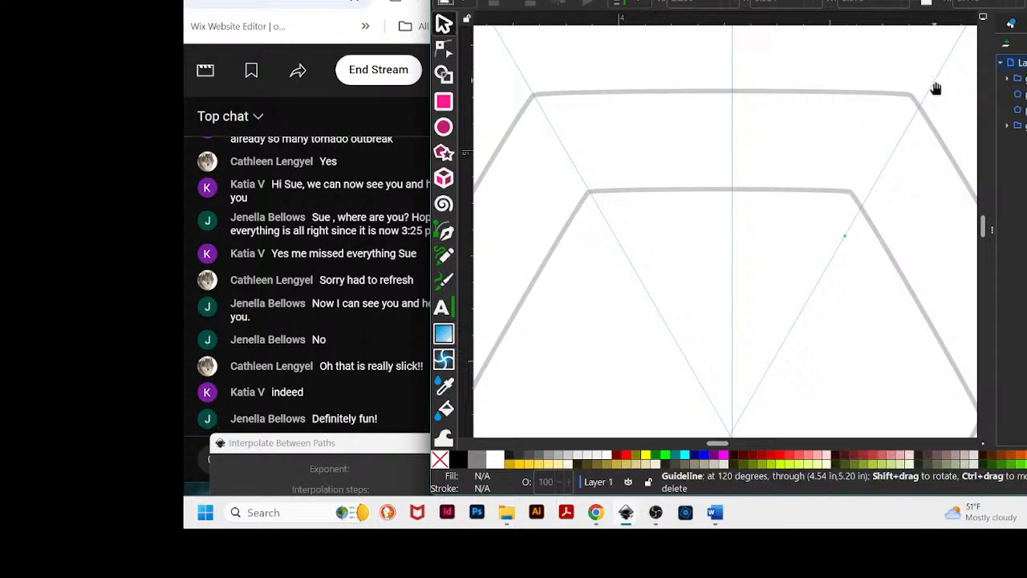
{"action": "left_click_drag", "start_coordinate": [936, 88], "coordinate": [923, 82]}
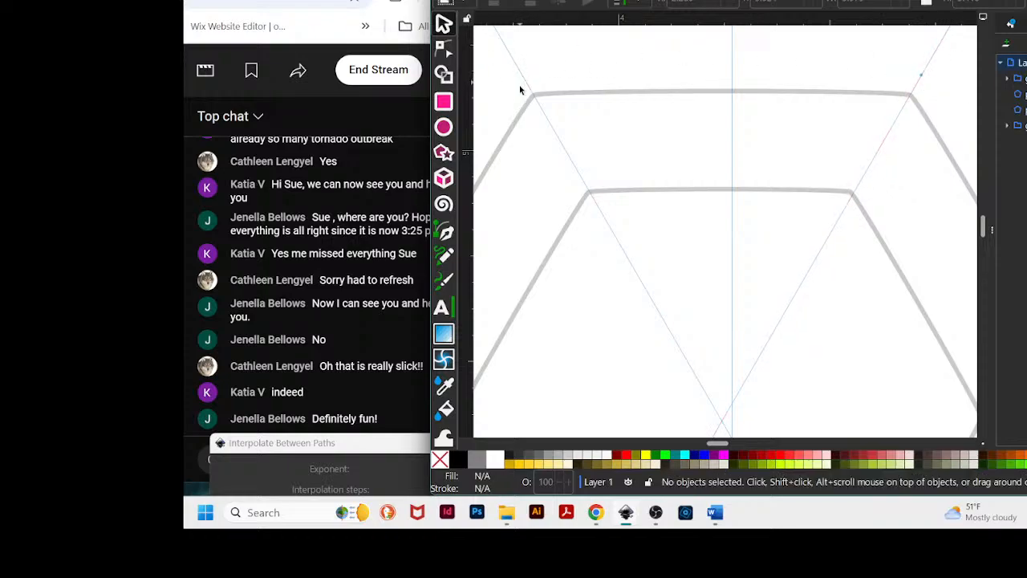
{"action": "scroll", "coordinate": [832, 184], "scroll_direction": "down", "scroll_amount": 3}
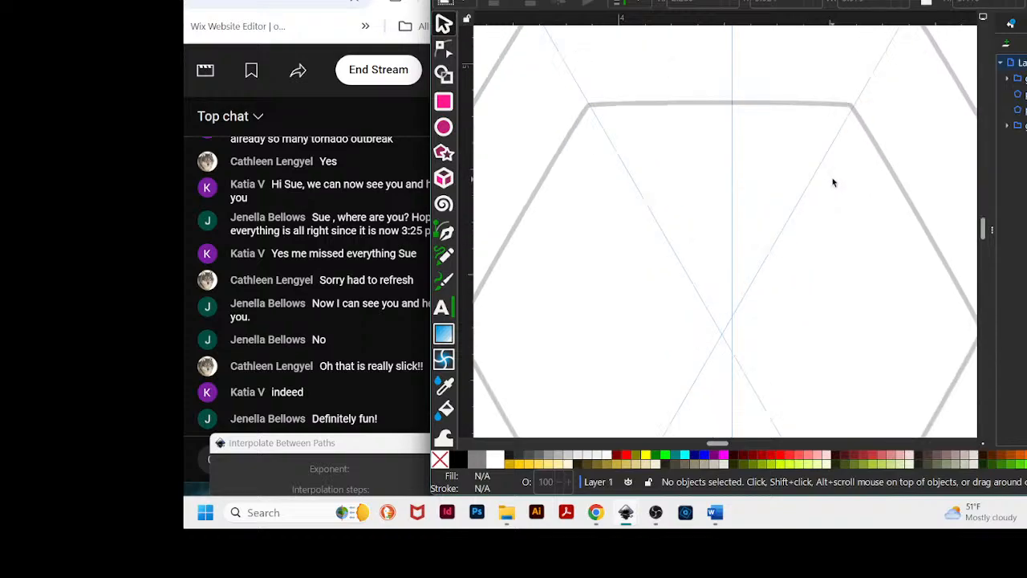
{"action": "scroll", "coordinate": [832, 183], "scroll_direction": "up", "scroll_amount": 4}
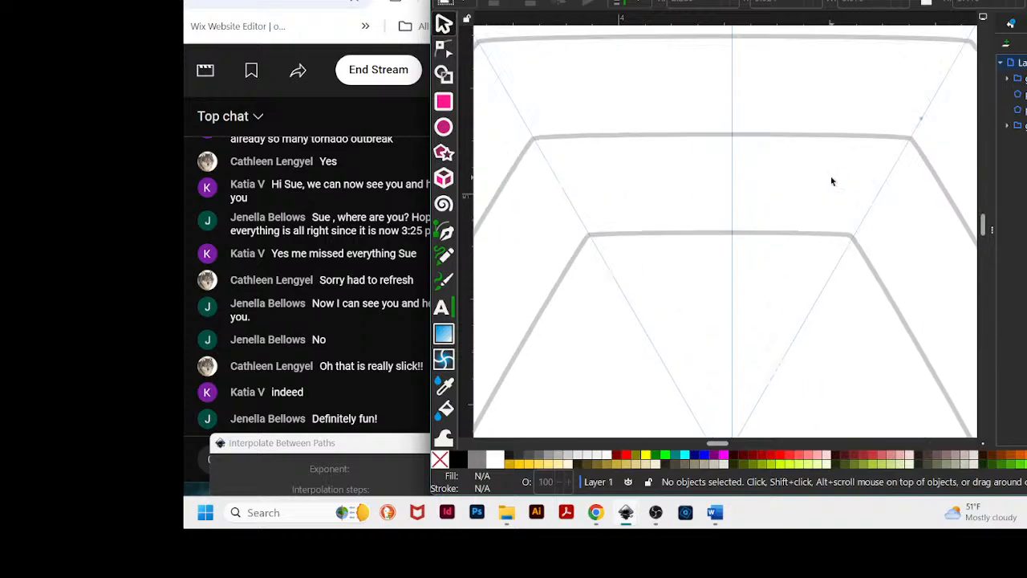
- Add a horizontal guide and position it through the hexagons' centre
{"action": "scroll", "coordinate": [846, 273], "scroll_direction": "down", "scroll_amount": 4}
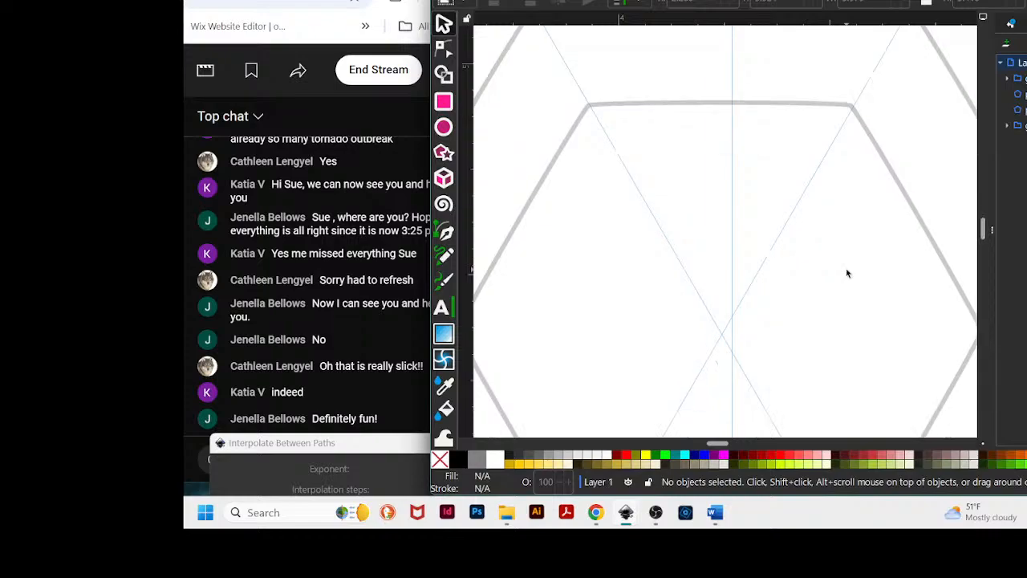
{"action": "scroll", "coordinate": [846, 273], "scroll_direction": "down", "scroll_amount": 1}
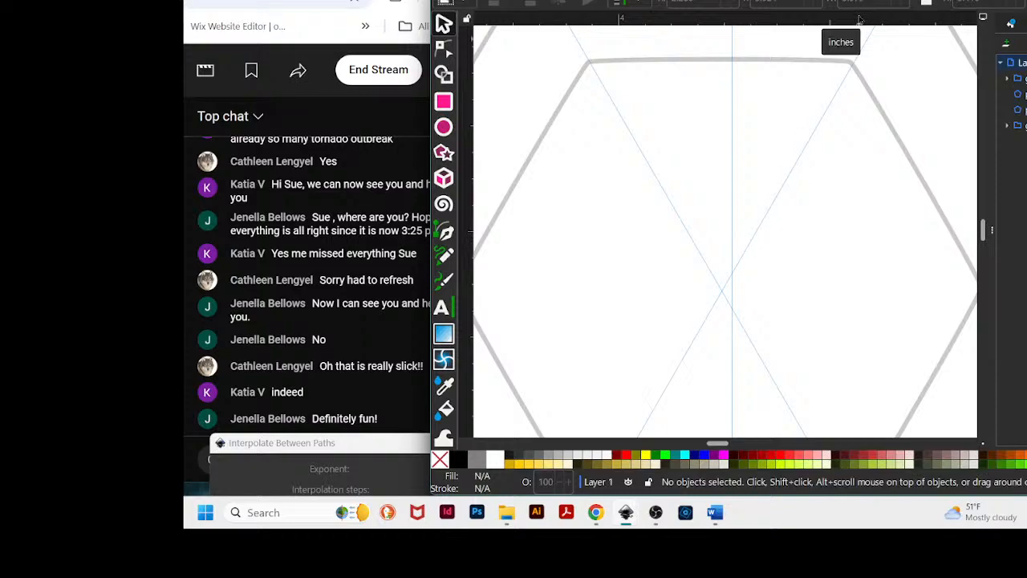
{"action": "left_click_drag", "start_coordinate": [859, 19], "coordinate": [853, 296]}
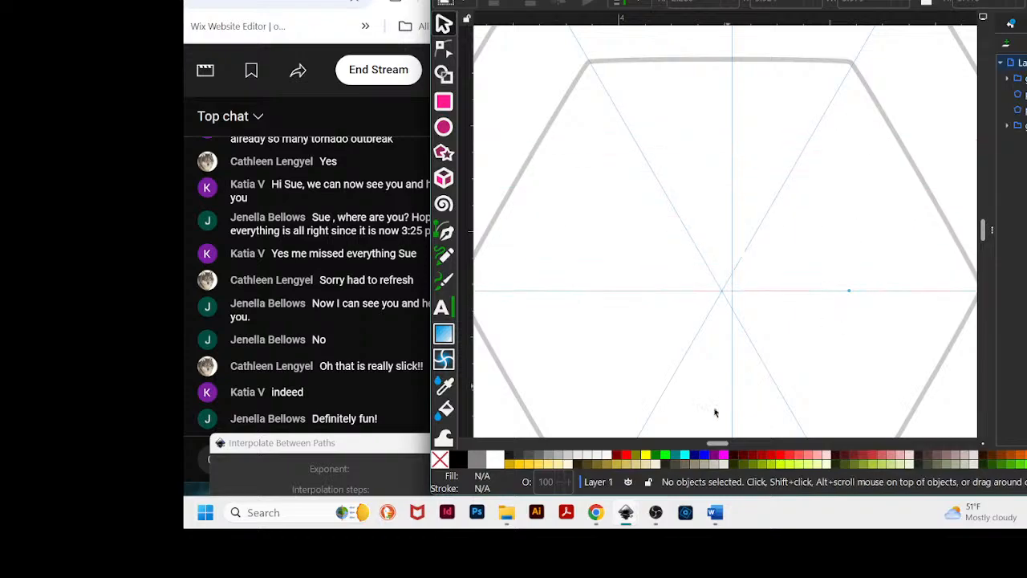
{"action": "mouse_move", "coordinate": [718, 446]}
{"action": "left_mouse_down"}
{"action": "mouse_move", "coordinate": [754, 443]}
{"action": "mouse_move", "coordinate": [721, 440]}
{"action": "left_mouse_up"}
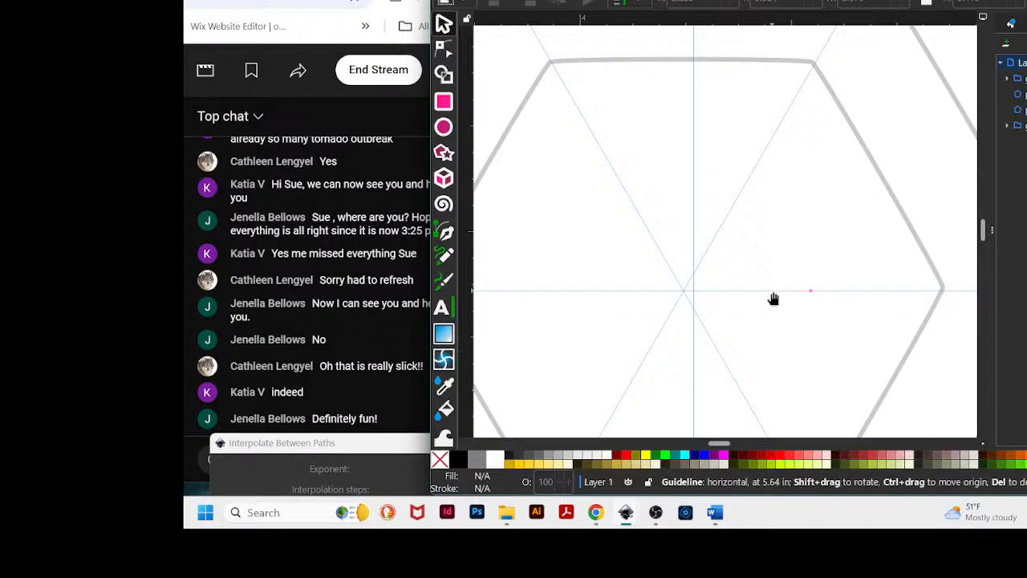
{"action": "left_click_drag", "start_coordinate": [772, 298], "coordinate": [772, 295]}
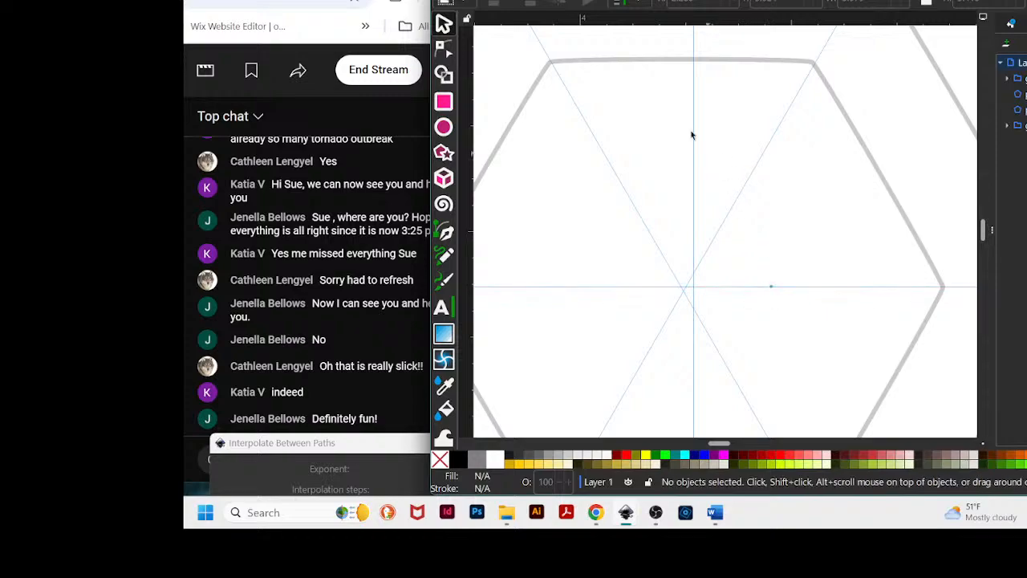
- Fine-tune the angled guide so it passes exactly through the centre where the other guides cross
{"action": "mouse_move", "coordinate": [720, 445]}
{"action": "left_mouse_down"}
{"action": "mouse_move", "coordinate": [695, 446]}
{"action": "mouse_move", "coordinate": [719, 447]}
{"action": "left_mouse_up"}
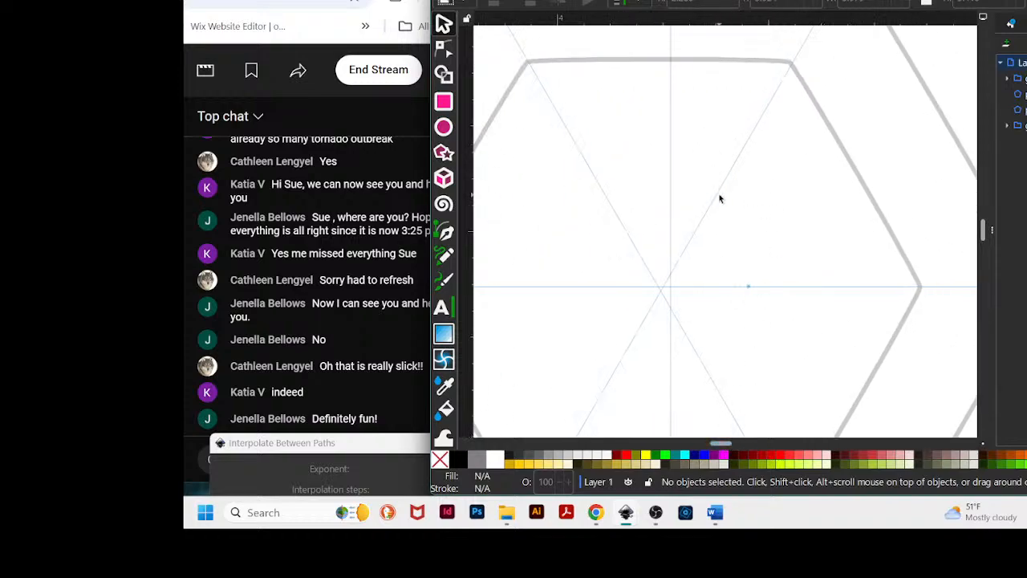
{"action": "left_click_drag", "start_coordinate": [714, 206], "coordinate": [715, 210]}
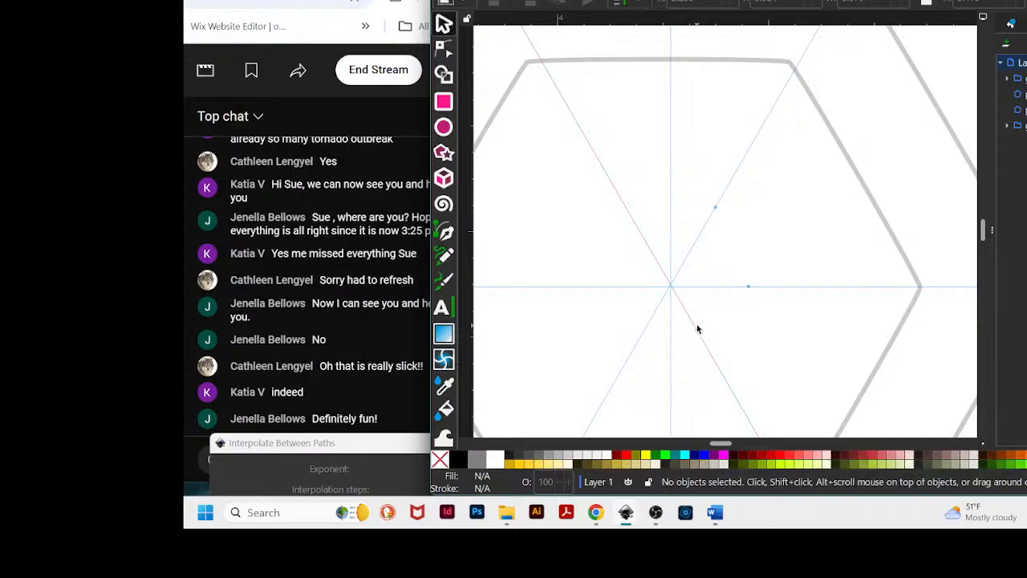
{"action": "key", "text": "plus"}
{"action": "key", "text": "plus"}
{"action": "key", "text": "plus"}
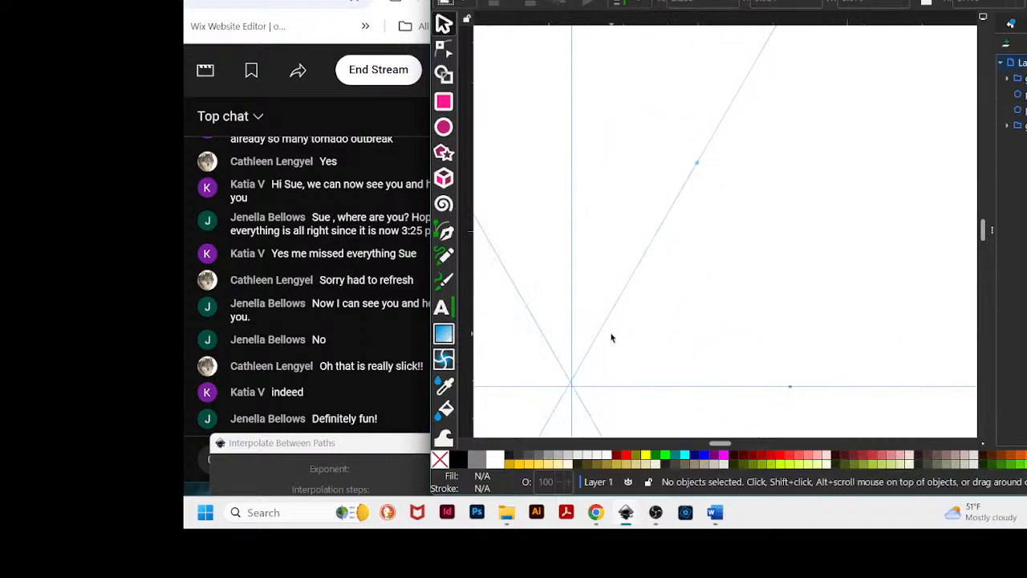
{"action": "left_click_drag", "start_coordinate": [606, 330], "coordinate": [606, 334]}
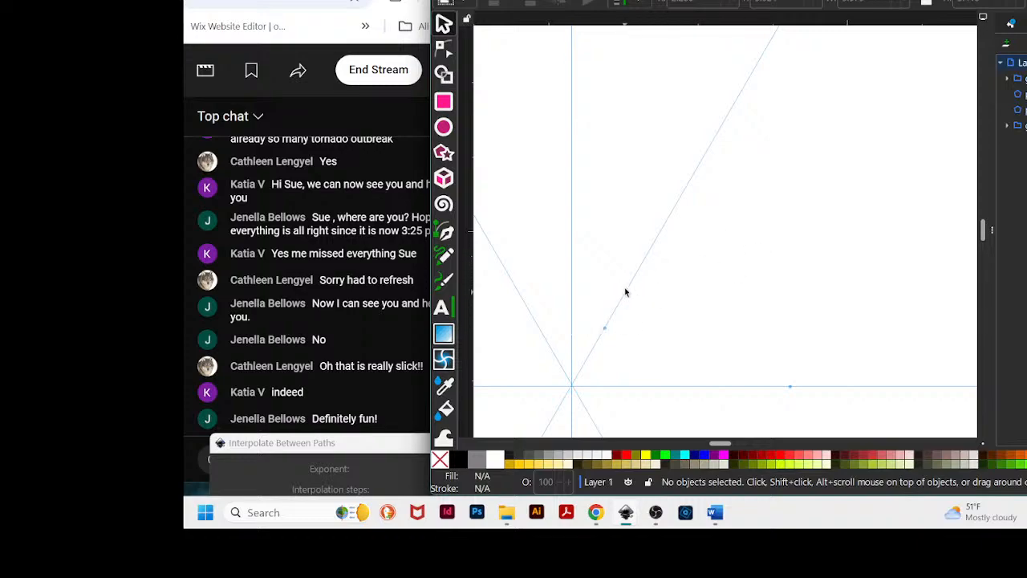
{"action": "scroll", "coordinate": [733, 236], "scroll_direction": "down", "scroll_amount": 3}
{"action": "scroll", "coordinate": [779, 242], "scroll_direction": "down", "scroll_amount": 8}
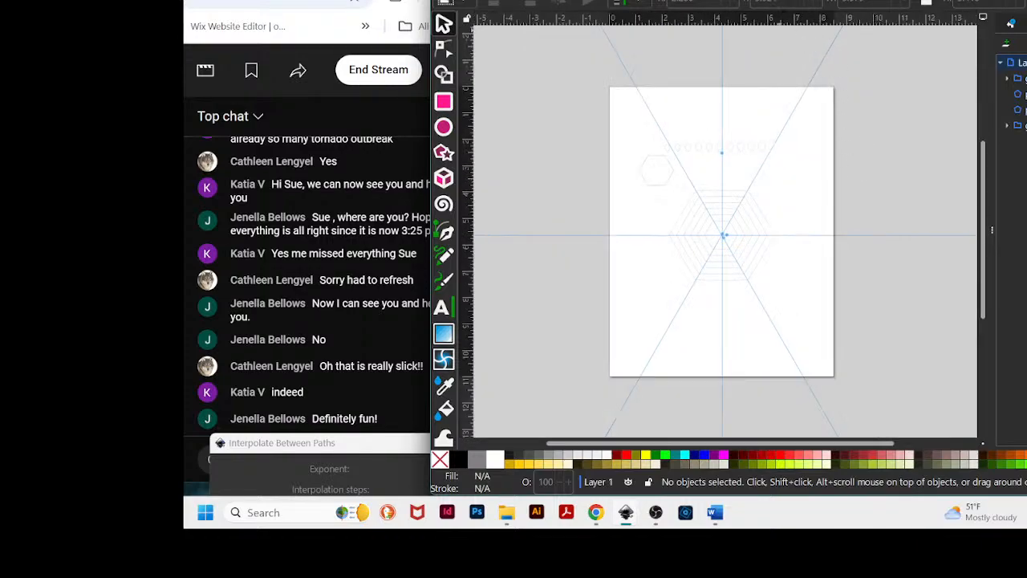
{"action": "left_click_drag", "start_coordinate": [923, 3], "coordinate": [841, 0]}
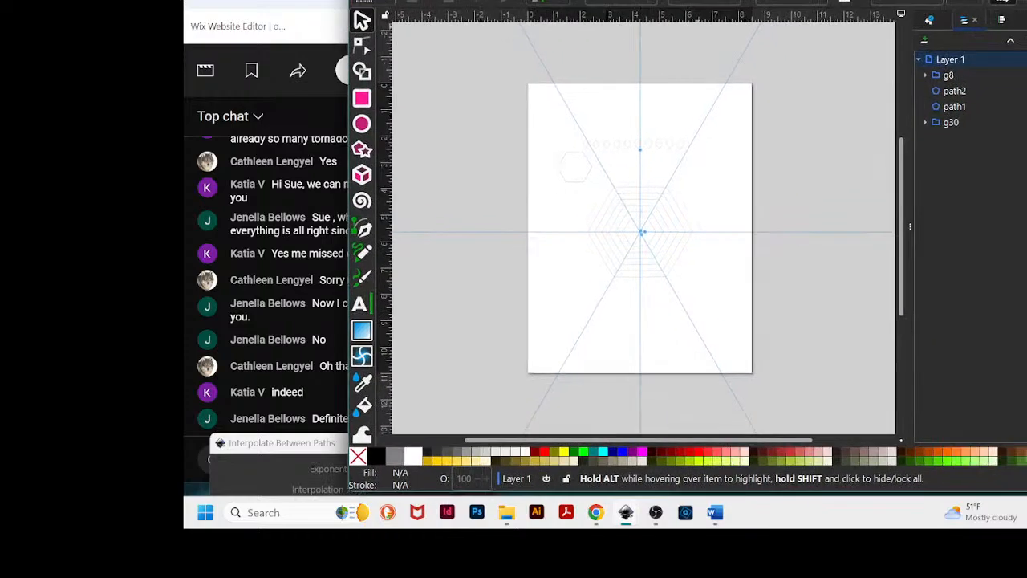
{"action": "left_click", "coordinate": [1026, 60]}
{"action": "left_click_drag", "start_coordinate": [642, 3], "coordinate": [707, 7]}
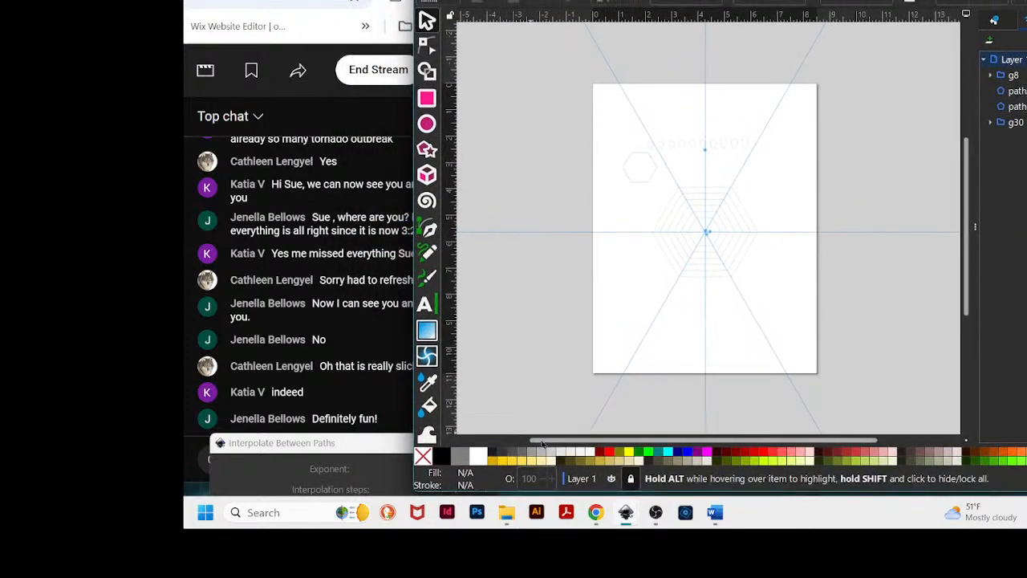
{"action": "scroll", "coordinate": [793, 207], "scroll_direction": "up", "scroll_amount": 5}
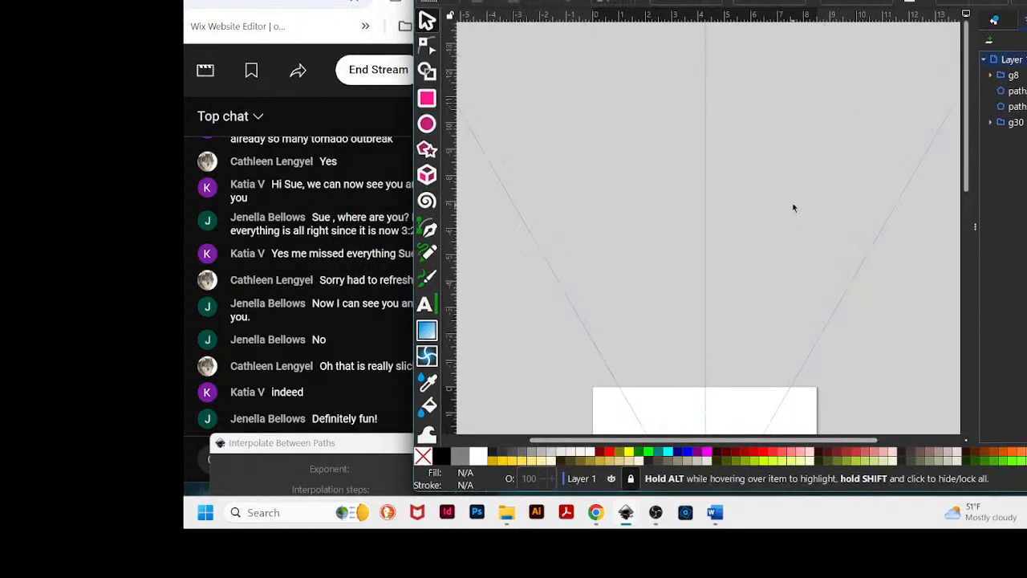
{"action": "scroll", "coordinate": [792, 207], "scroll_direction": "down", "scroll_amount": 5}
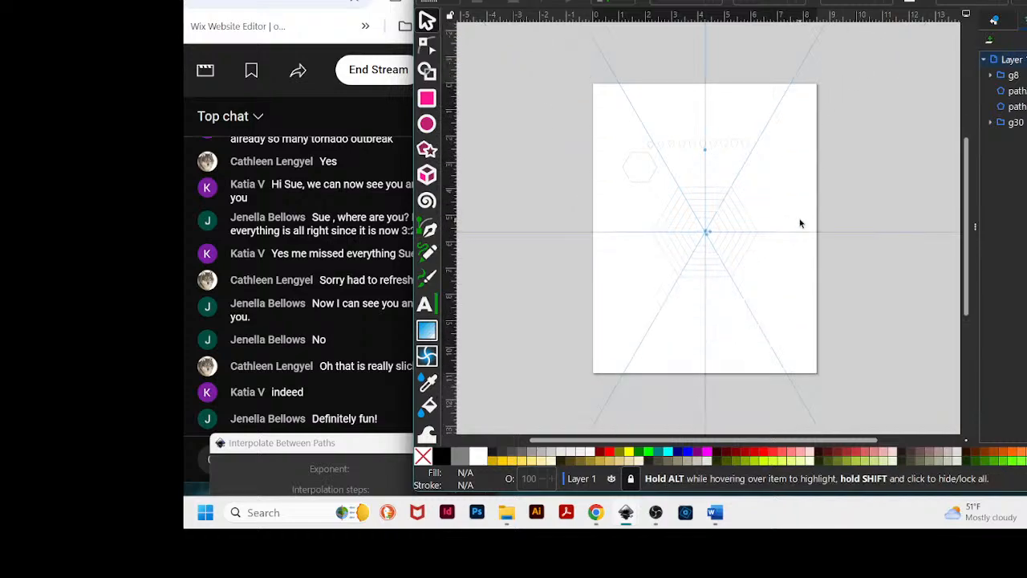
- Try to paste the clipboard contents into the hexagon document
{"action": "key", "text": "ctrl+v"}
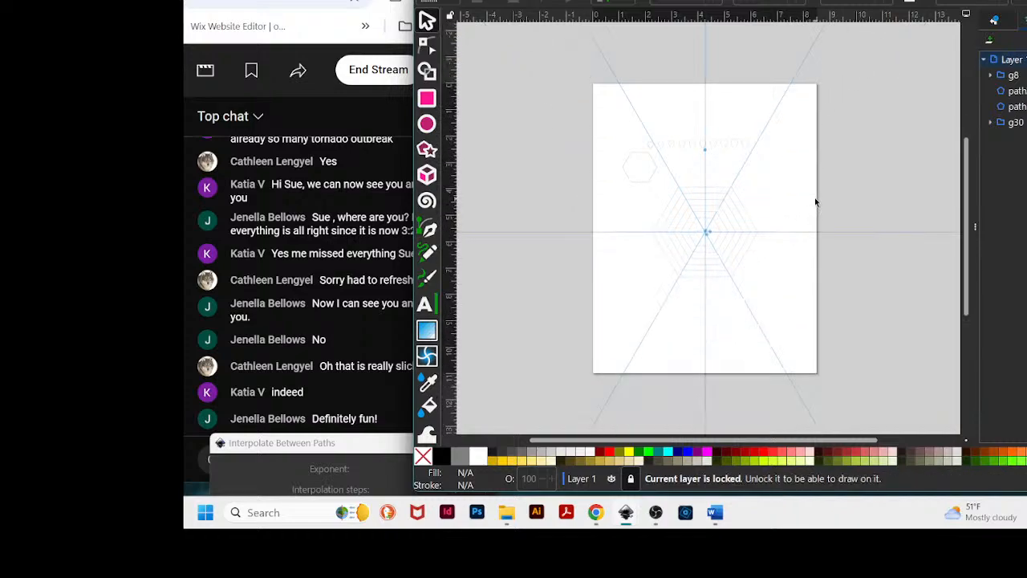
{"action": "scroll", "coordinate": [816, 201], "scroll_direction": "down", "scroll_amount": 4}
{"action": "scroll", "coordinate": [822, 199], "scroll_direction": "up", "scroll_amount": 4}
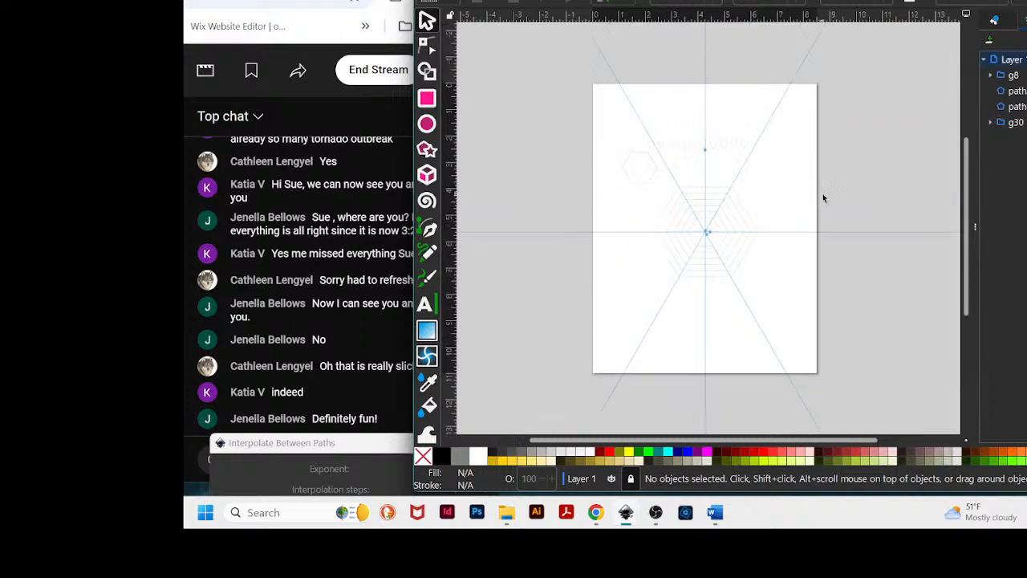
{"action": "scroll", "coordinate": [823, 198], "scroll_direction": "up", "scroll_amount": 5}
{"action": "scroll", "coordinate": [765, 64], "scroll_direction": "down", "scroll_amount": 2}
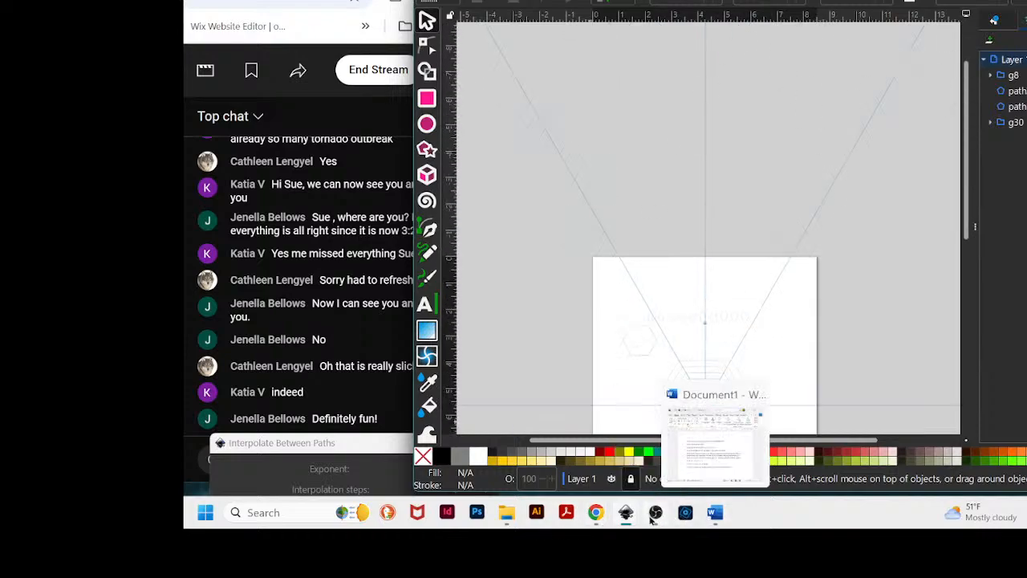
- Switch to the other open document to view its row of teardrop shapes, then return to the hexagon document
{"action": "mouse_move", "coordinate": [625, 513]}
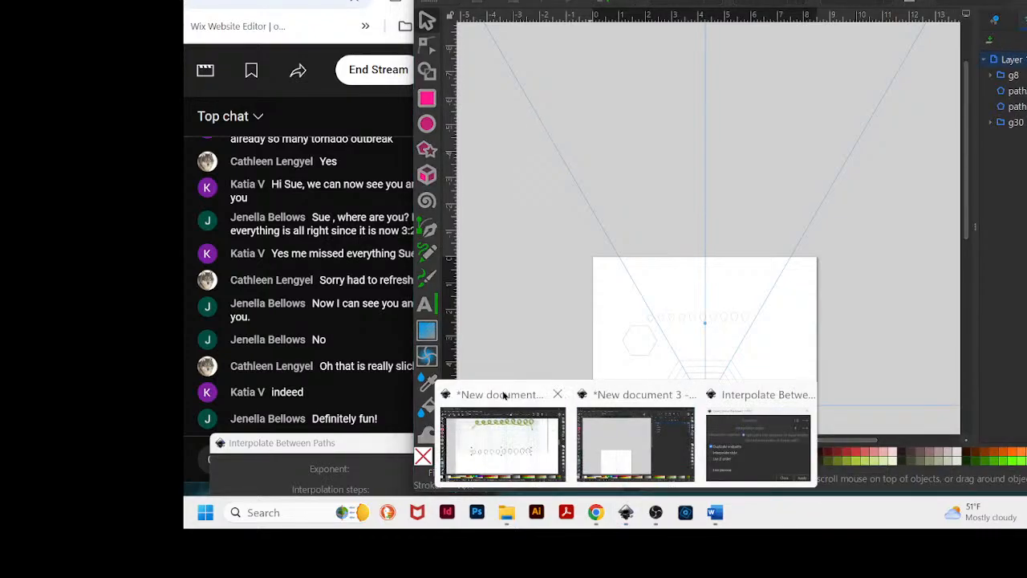
{"action": "left_click", "coordinate": [603, 397]}
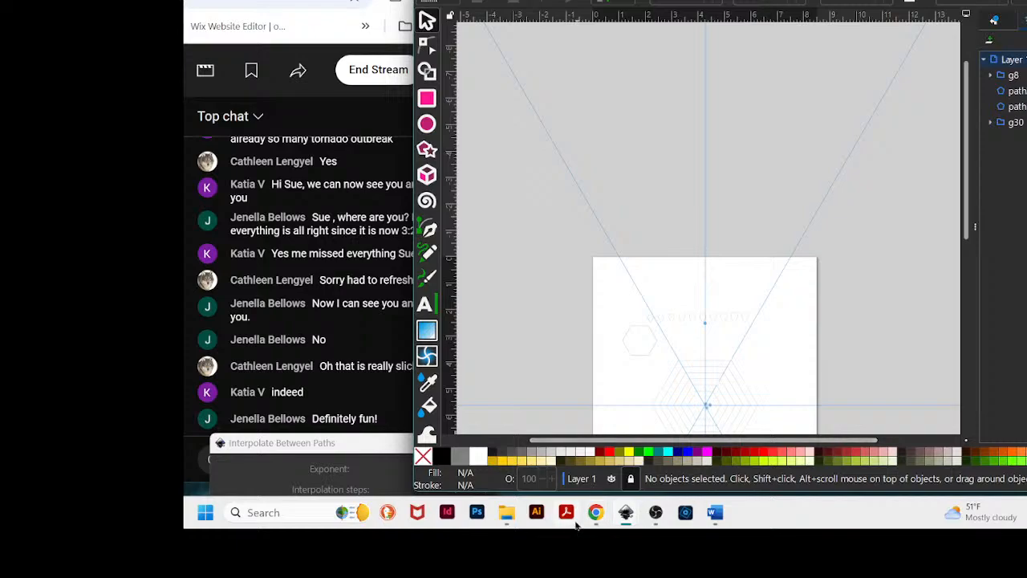
{"action": "mouse_move", "coordinate": [624, 520]}
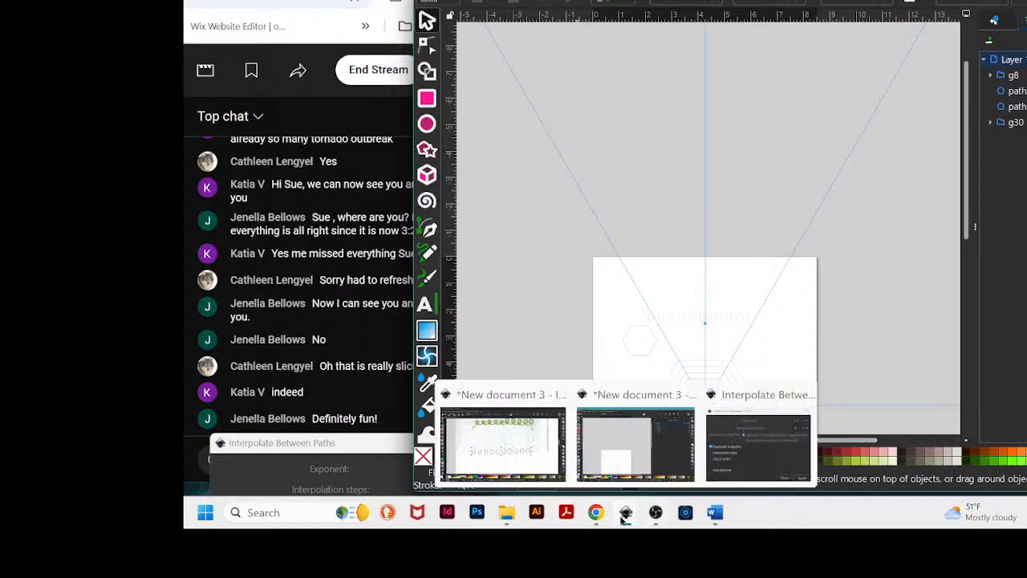
{"action": "left_click", "coordinate": [482, 418]}
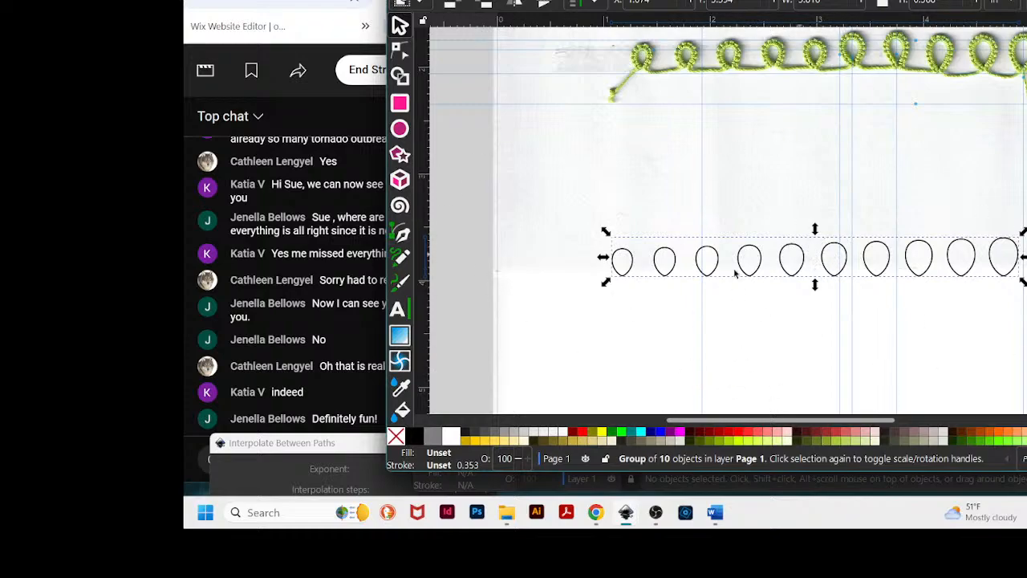
{"action": "key", "text": "ctrl"}
{"action": "scroll", "coordinate": [775, 293], "scroll_direction": "up", "scroll_amount": 1}
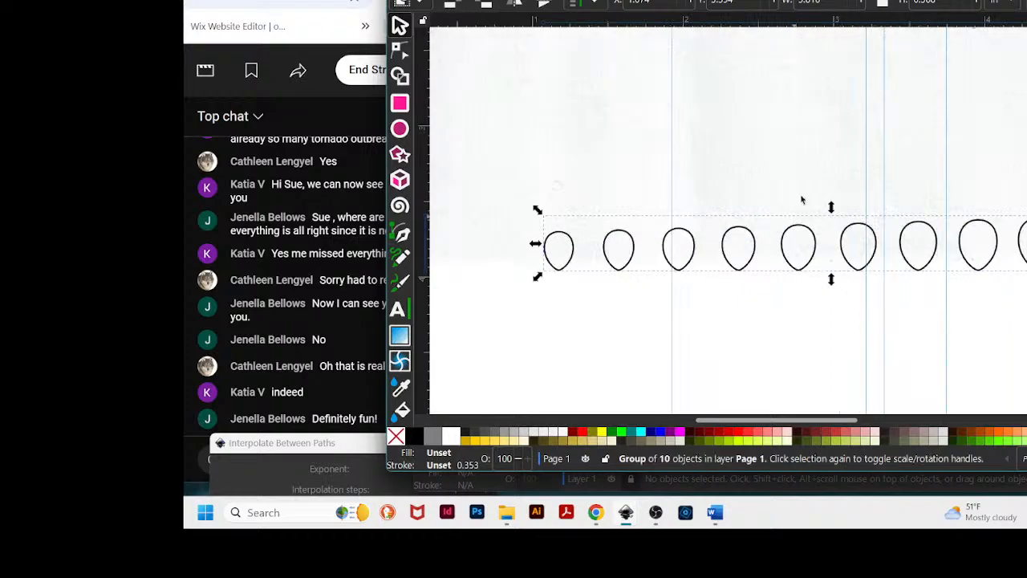
{"action": "left_click_drag", "start_coordinate": [722, 0], "coordinate": [702, 2]}
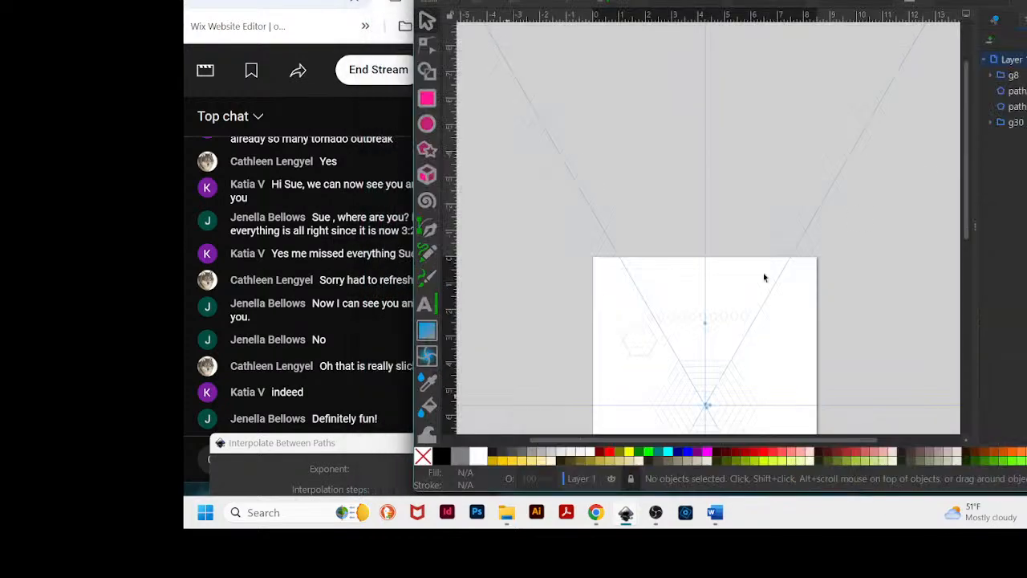
{"action": "left_click", "coordinate": [741, 306]}
{"action": "scroll", "coordinate": [777, 303], "scroll_direction": "down", "scroll_amount": 4}
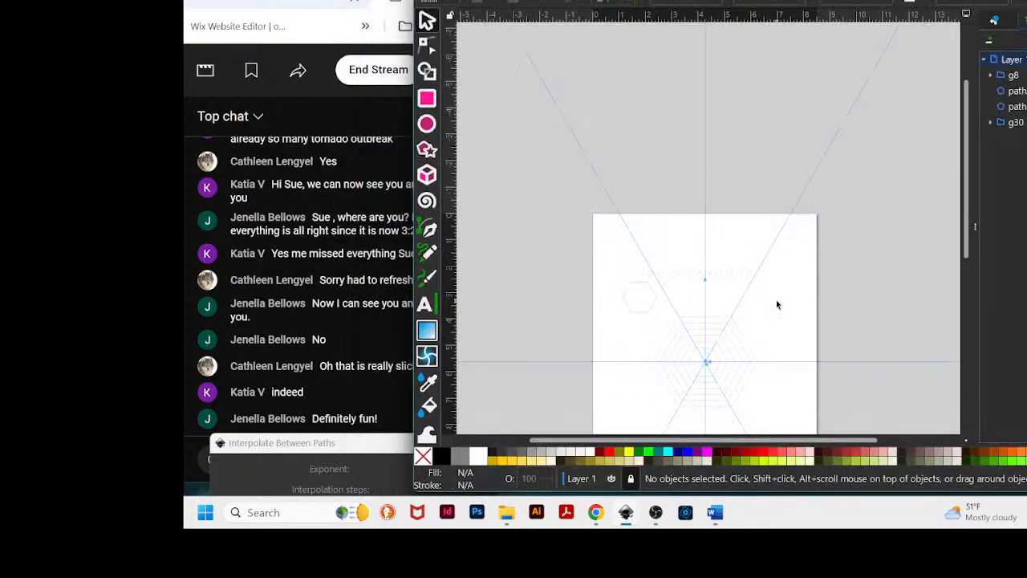
- Try again to paste the clipboard contents into the hexagon document
{"action": "key", "text": "ctrl"}
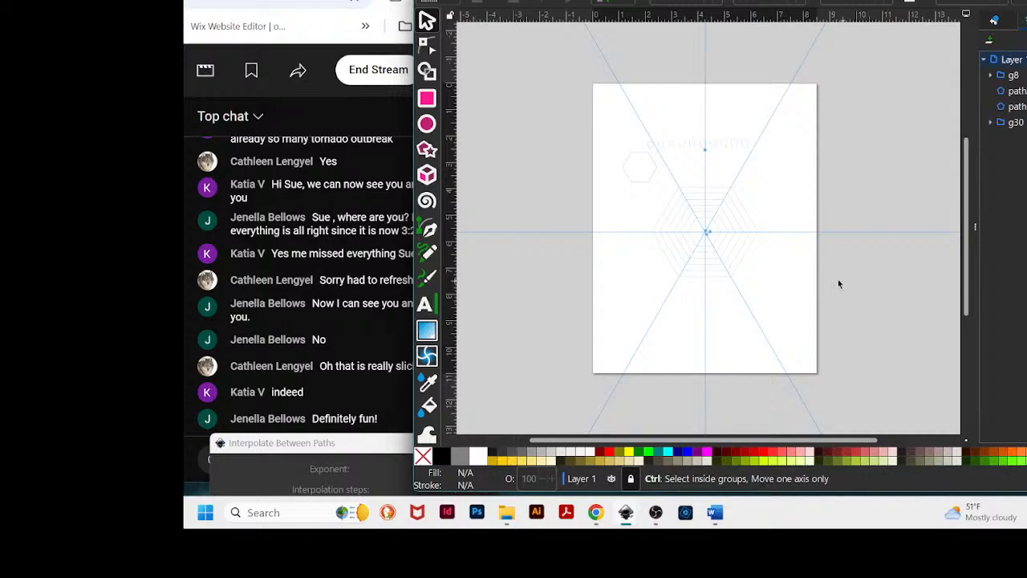
{"action": "key", "text": "ctrl+v"}
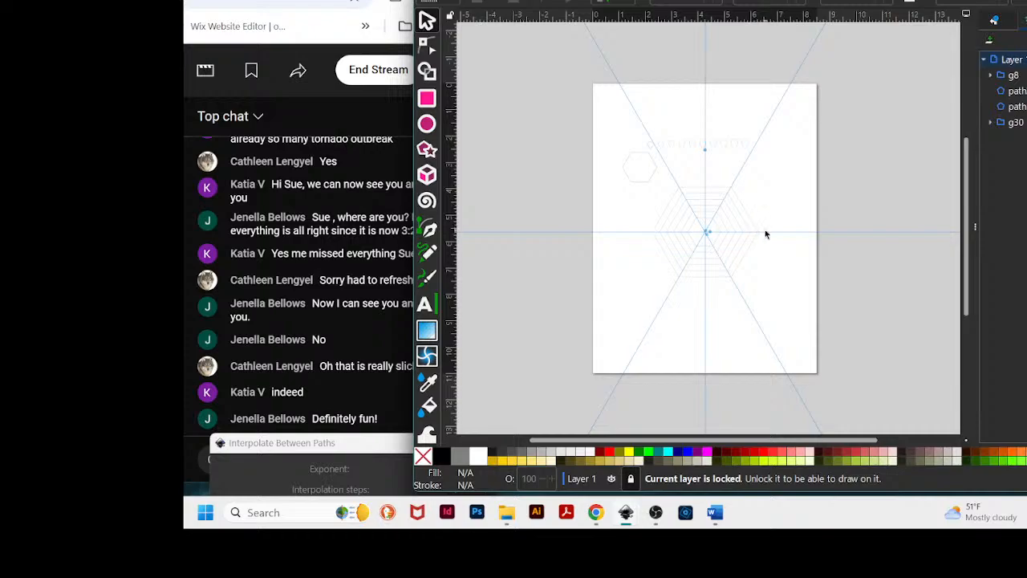
{"action": "key", "text": "plus"}
{"action": "key", "text": "plus"}
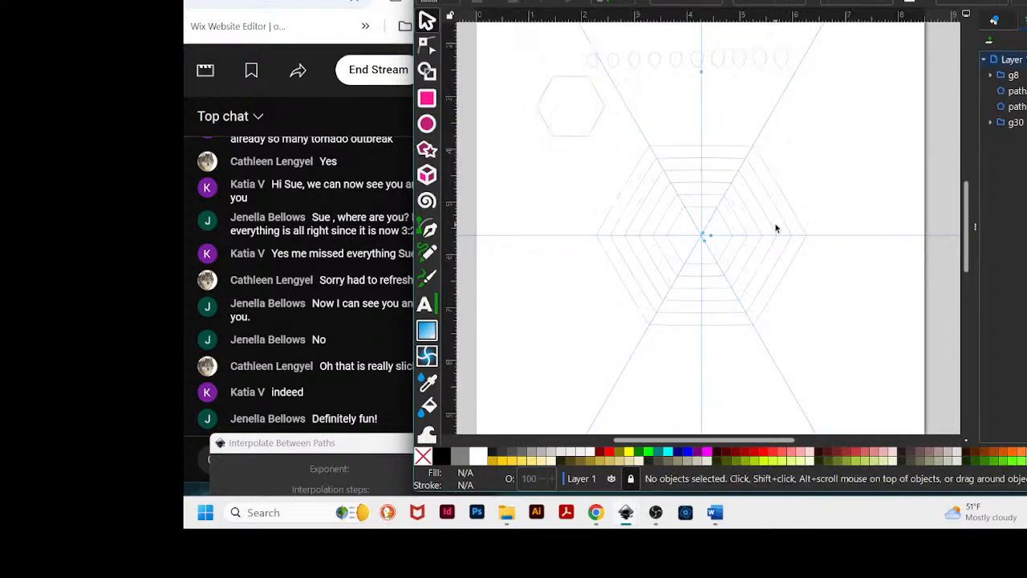
{"action": "scroll", "coordinate": [782, 227], "scroll_direction": "up", "scroll_amount": 3}
{"action": "scroll", "coordinate": [786, 227], "scroll_direction": "down", "scroll_amount": 2}
{"action": "key", "text": "plus"}
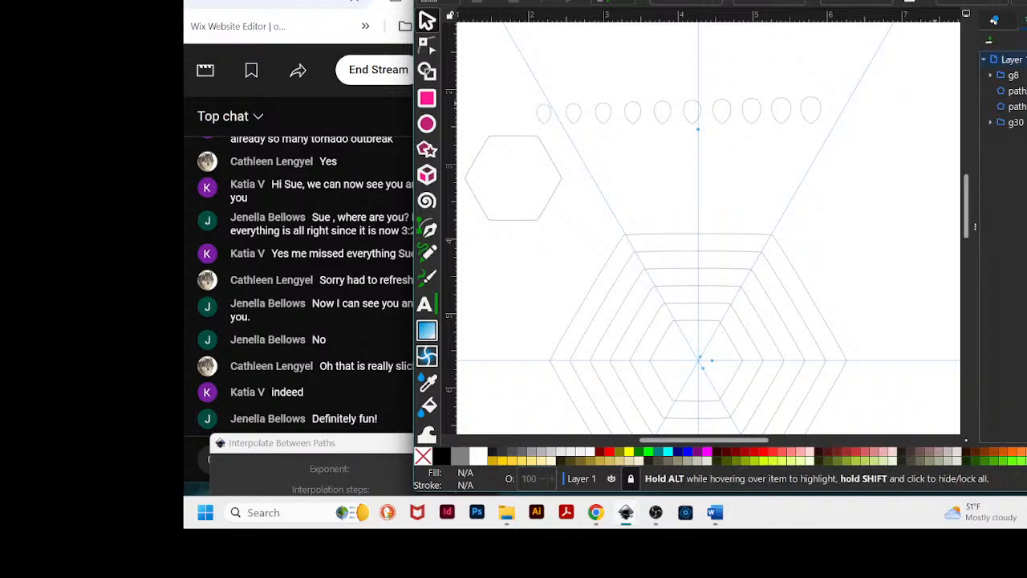
- Select the row of teardrop shapes, add a new layer, and move the teardrop group into that new layer
{"action": "left_click_drag", "start_coordinate": [722, 1], "coordinate": [688, 9]}
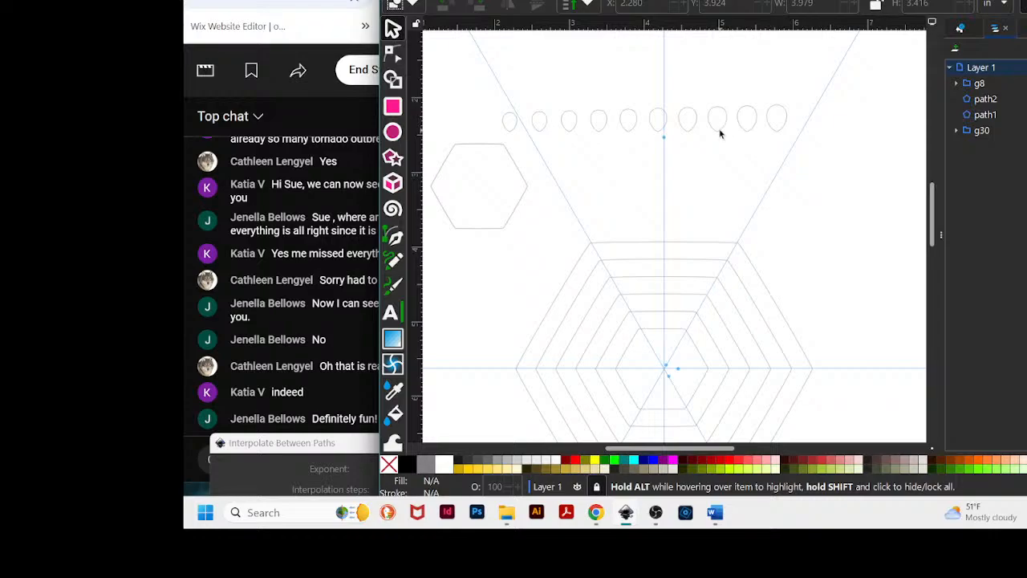
{"action": "left_click_drag", "start_coordinate": [481, 98], "coordinate": [818, 149]}
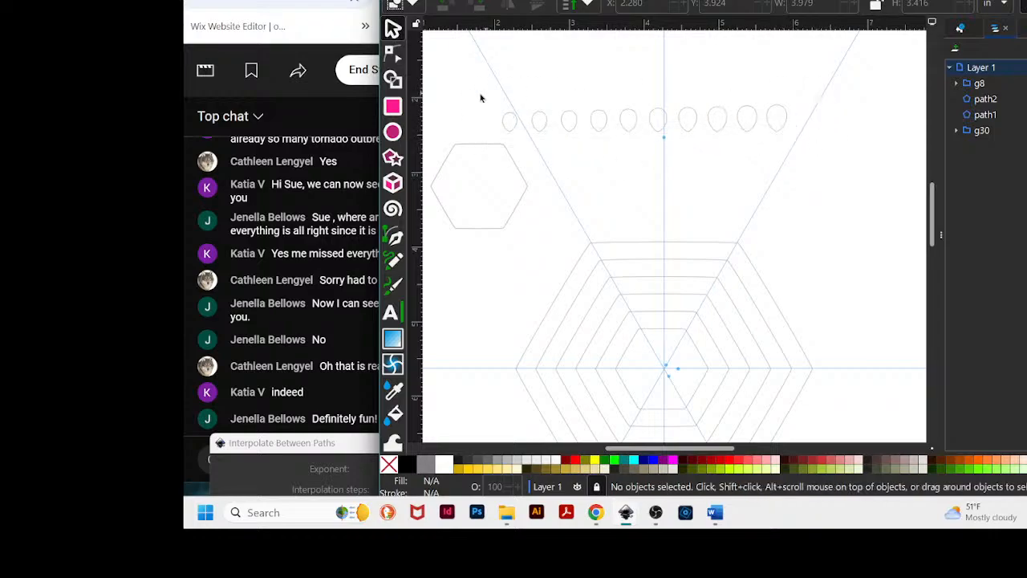
{"action": "left_click_drag", "start_coordinate": [482, 97], "coordinate": [808, 153]}
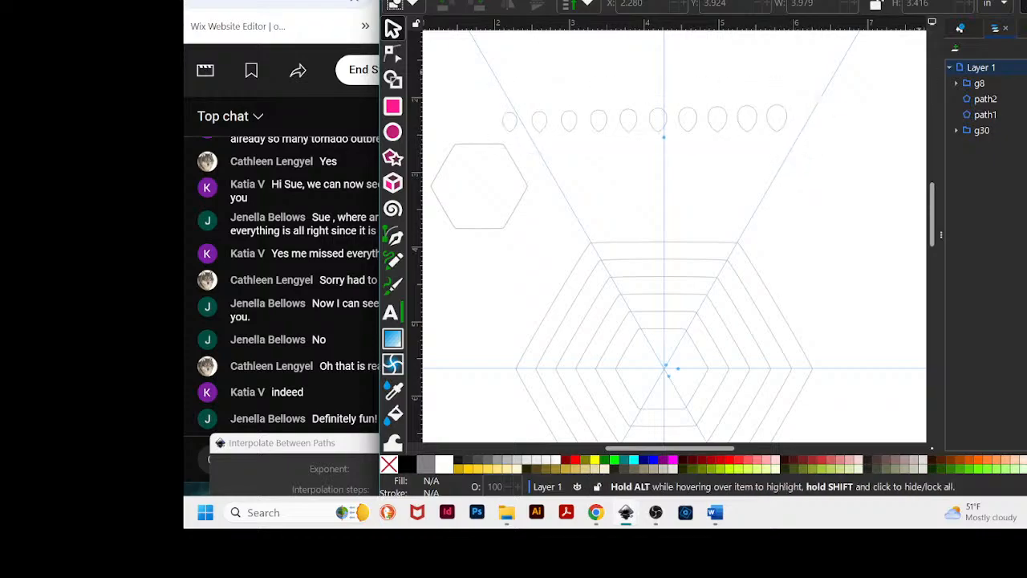
{"action": "left_click_drag", "start_coordinate": [482, 87], "coordinate": [817, 149]}
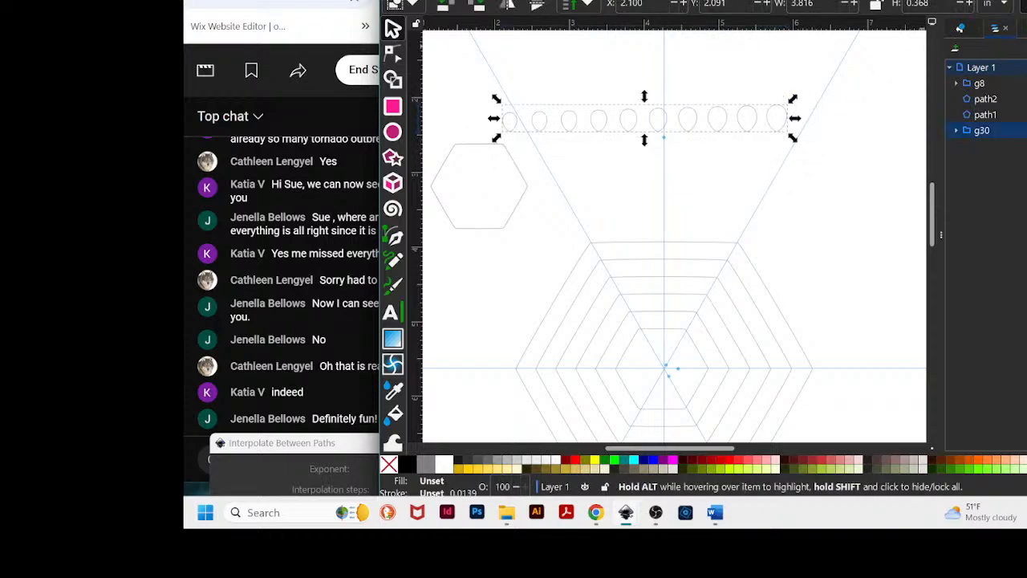
{"action": "left_click", "coordinate": [956, 49]}
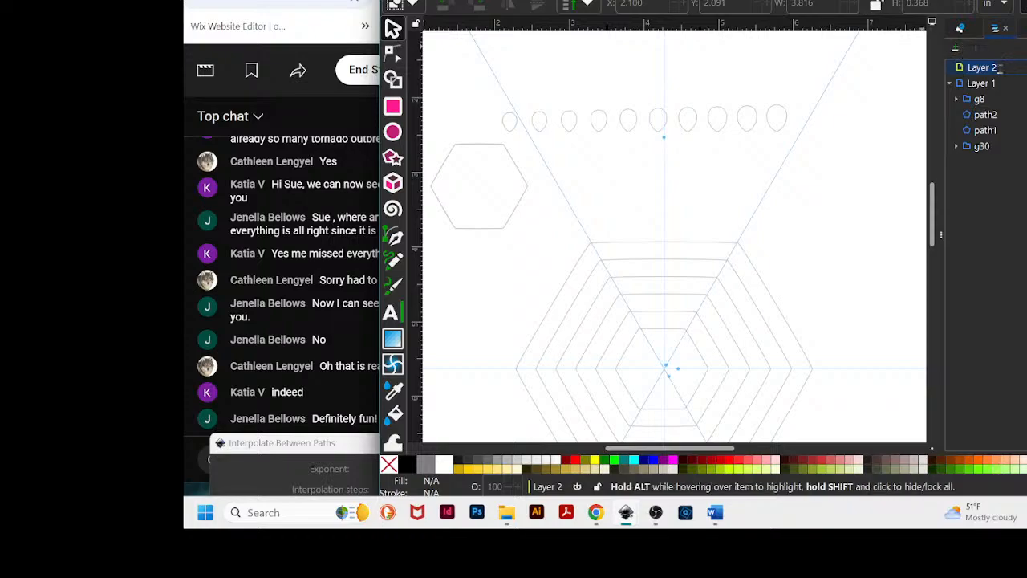
{"action": "left_click", "coordinate": [689, 137]}
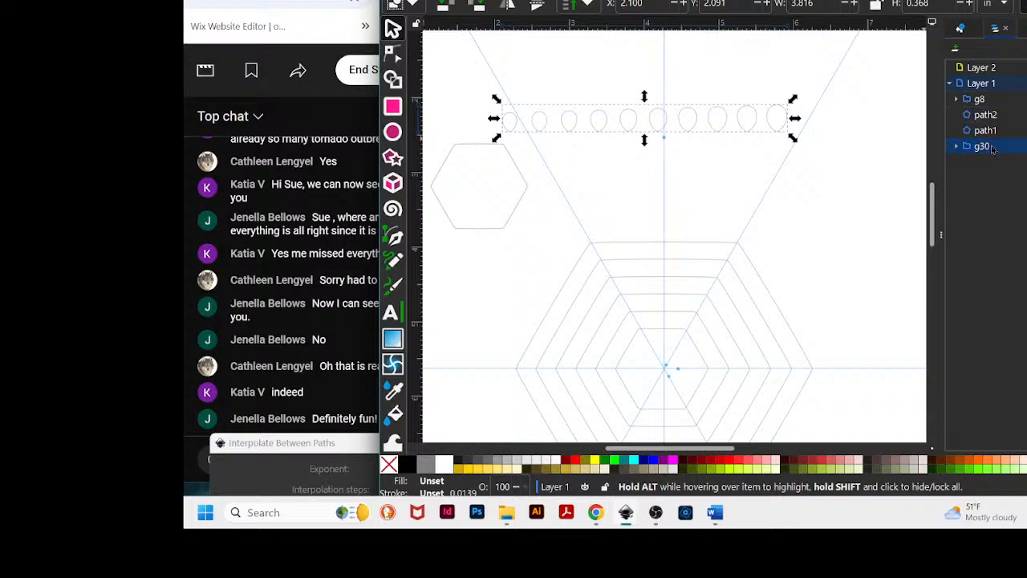
{"action": "left_click_drag", "start_coordinate": [992, 148], "coordinate": [995, 72]}
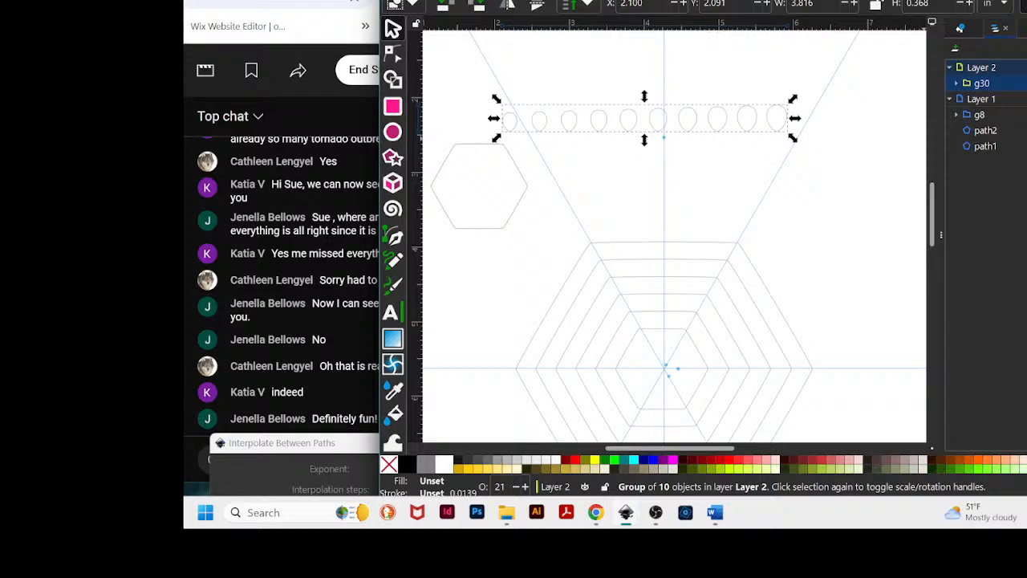
- Open Fill and Stroke for the selected teardrop group and apply black from the palette to it
{"action": "left_click", "coordinate": [951, 100]}
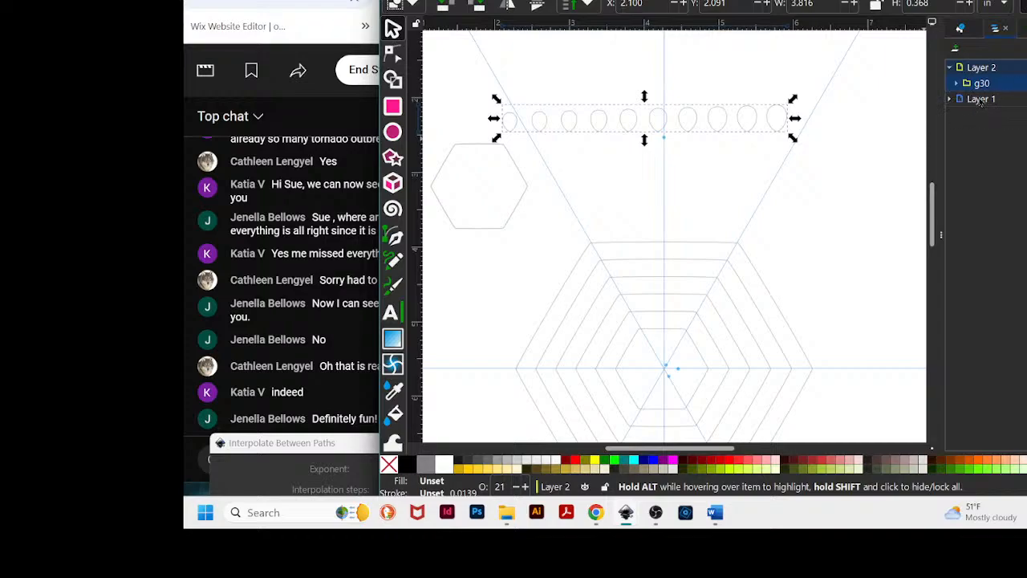
{"action": "left_click", "coordinate": [982, 69]}
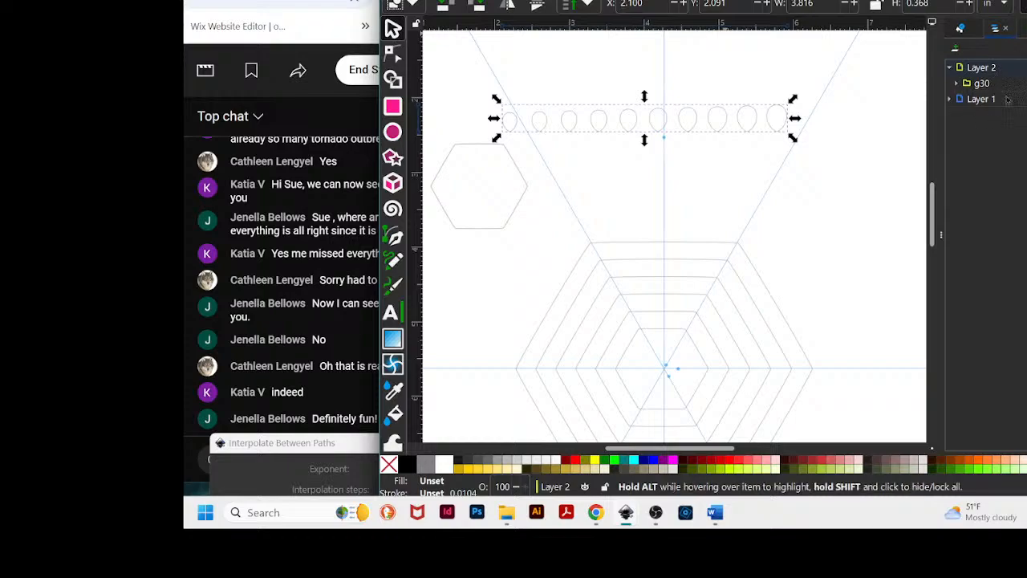
{"action": "key", "text": "ctrl+shift+f"}
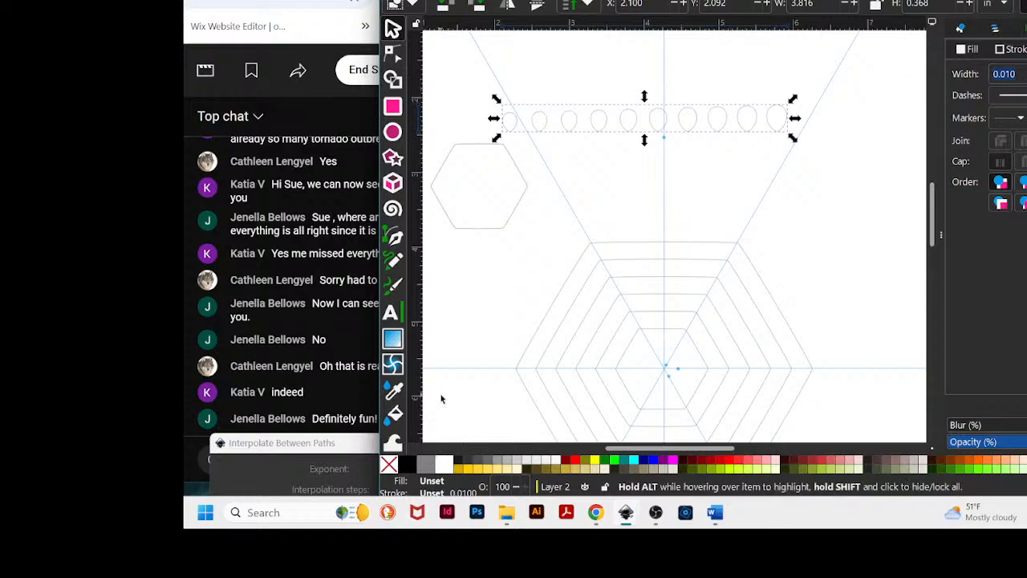
{"action": "left_click", "coordinate": [408, 465], "text": "shift"}
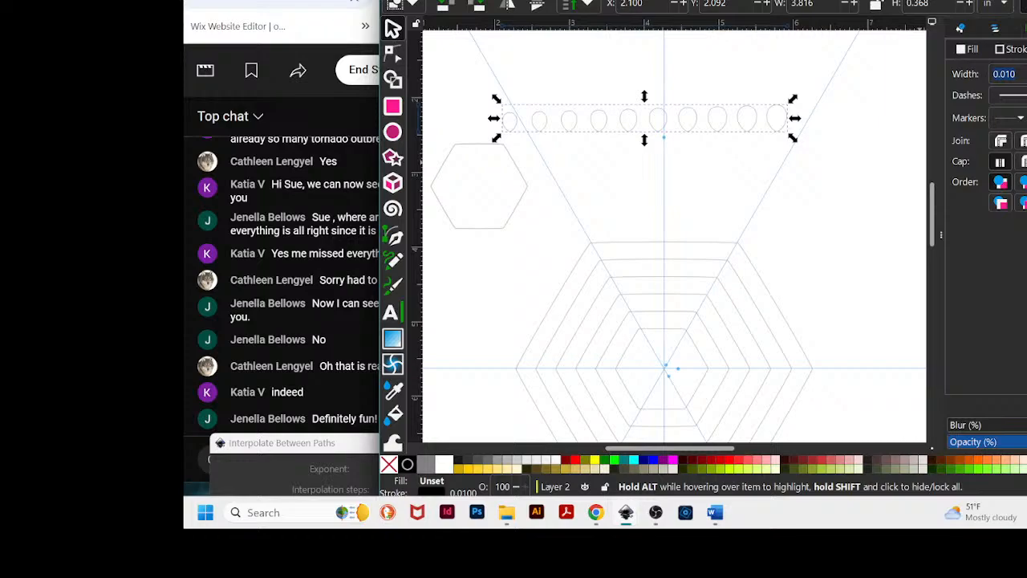
{"action": "left_click", "coordinate": [996, 29]}
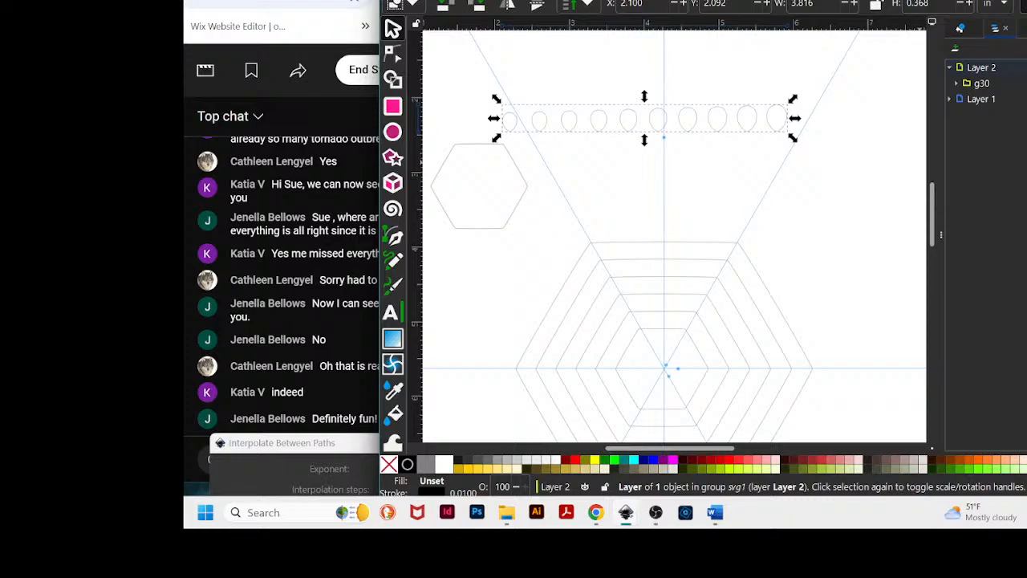
{"action": "left_click_drag", "start_coordinate": [882, 4], "coordinate": [787, 0]}
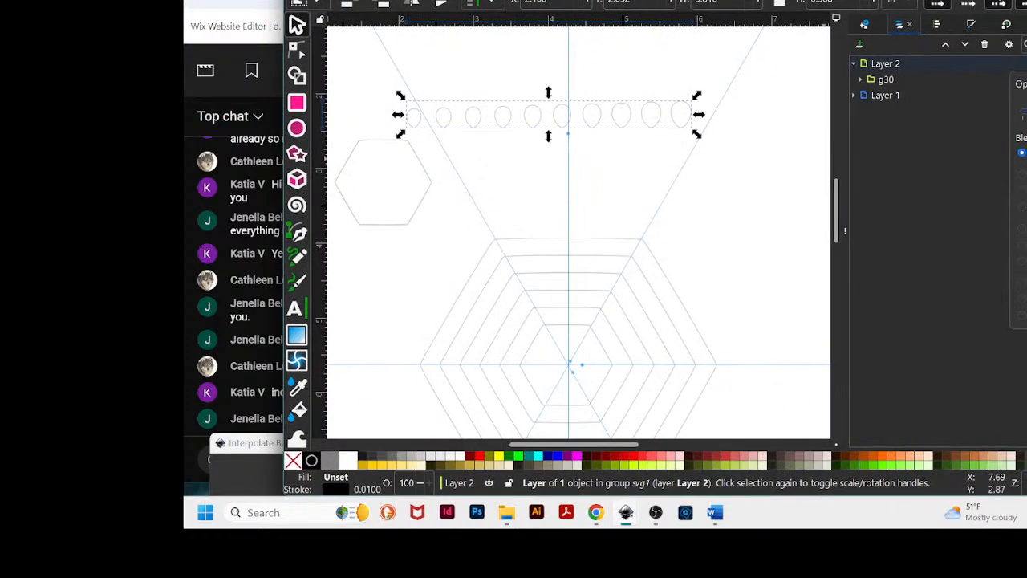
- Nudge the teardrop group slightly sideways and ungroup it into separate teardrop paths
{"action": "left_click", "coordinate": [665, 126]}
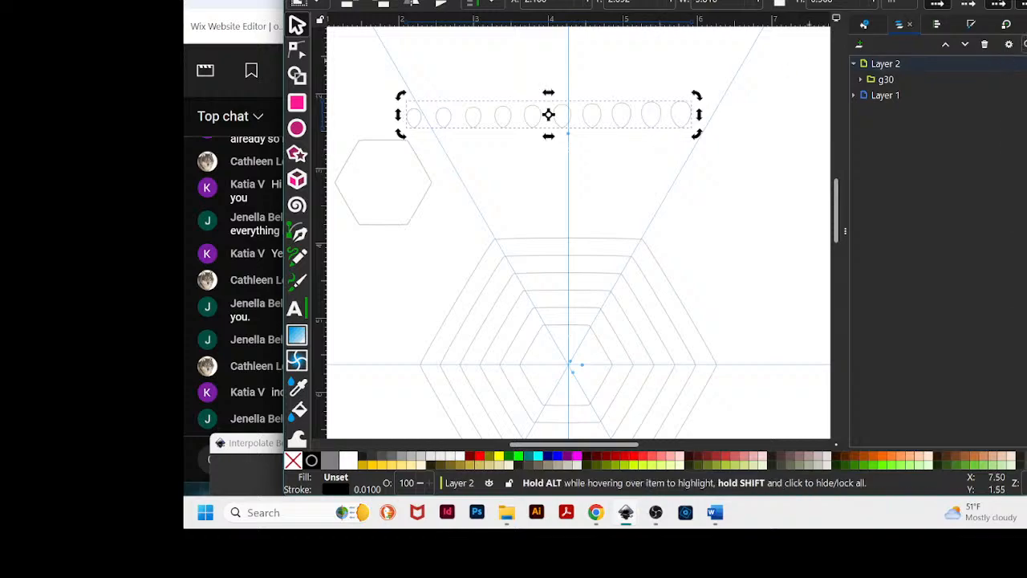
{"action": "left_click", "coordinate": [971, 24]}
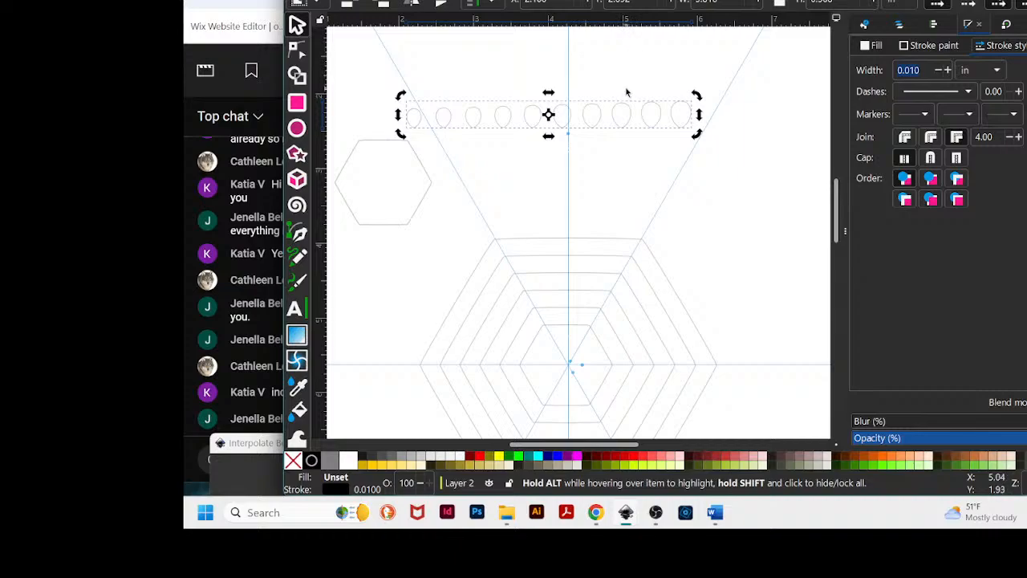
{"action": "left_click_drag", "start_coordinate": [600, 111], "coordinate": [658, 101]}
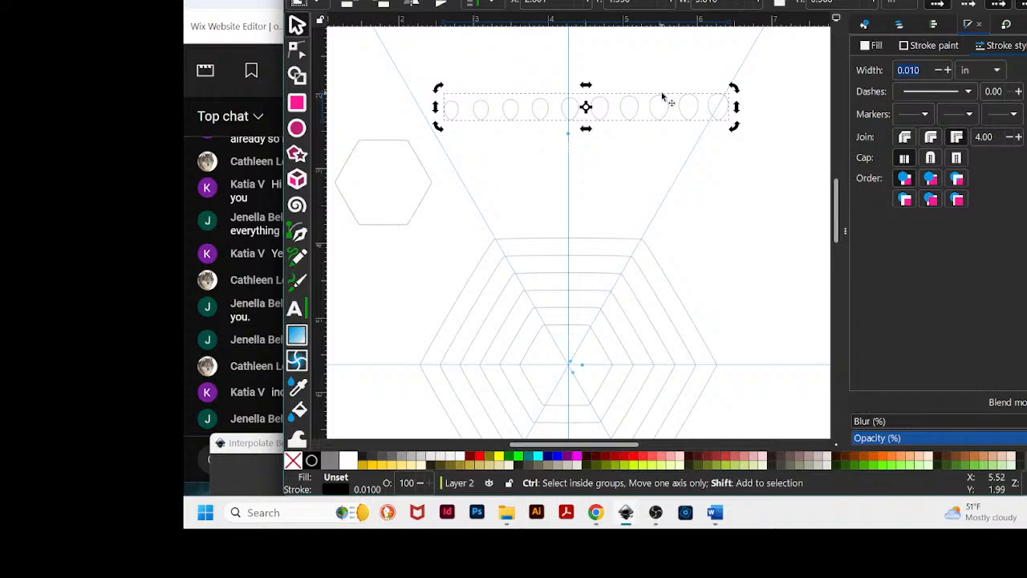
{"action": "left_click", "coordinate": [663, 97]}
{"action": "left_click", "coordinate": [406, 0]}
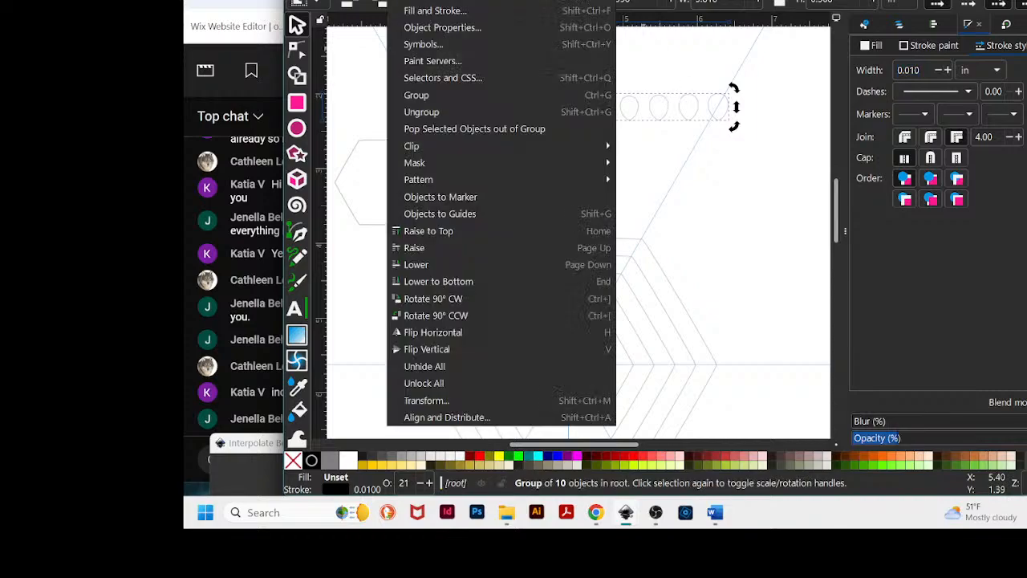
{"action": "left_click", "coordinate": [422, 111]}
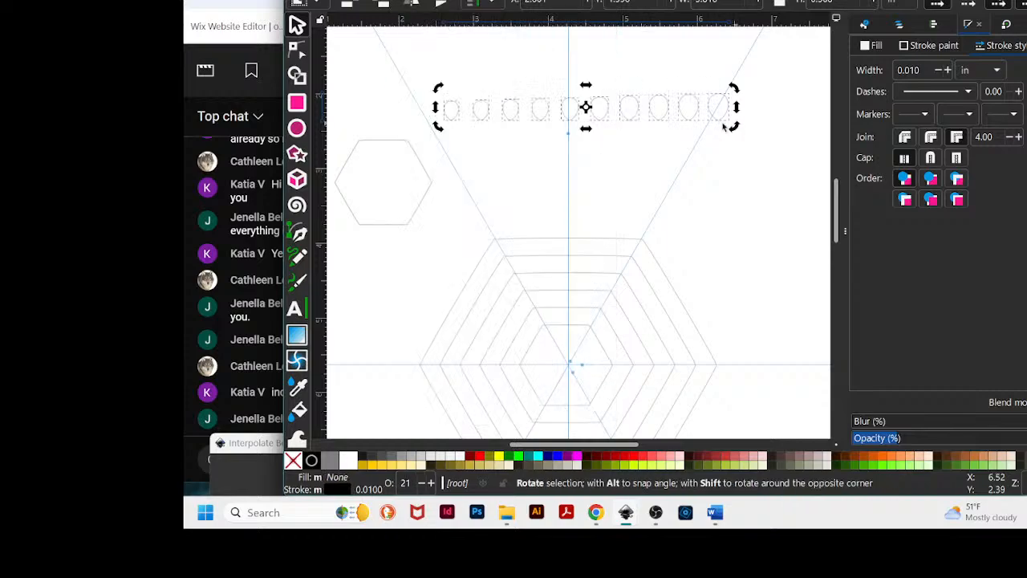
{"action": "left_click", "coordinate": [640, 174]}
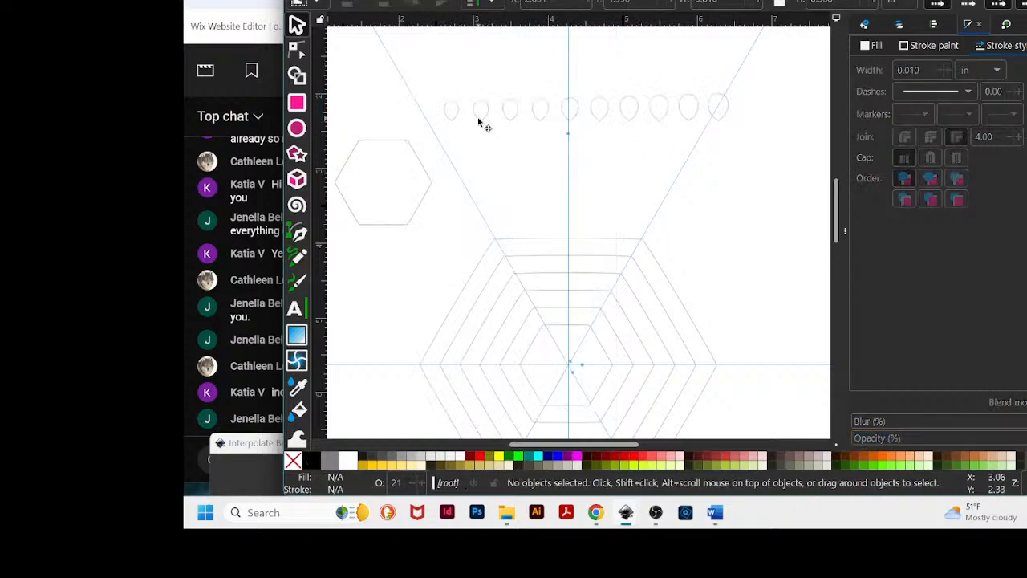
- Select all ten teardrops, fill them with 50% gray, then remove the fill again
{"action": "left_click", "coordinate": [482, 120]}
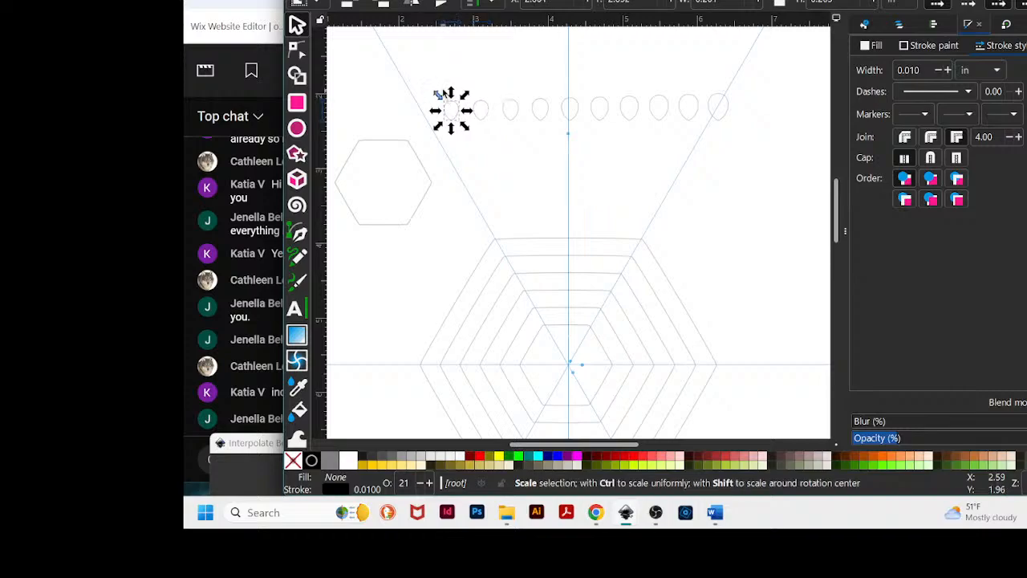
{"action": "left_click", "coordinate": [427, 64]}
{"action": "left_click_drag", "start_coordinate": [425, 63], "coordinate": [765, 136]}
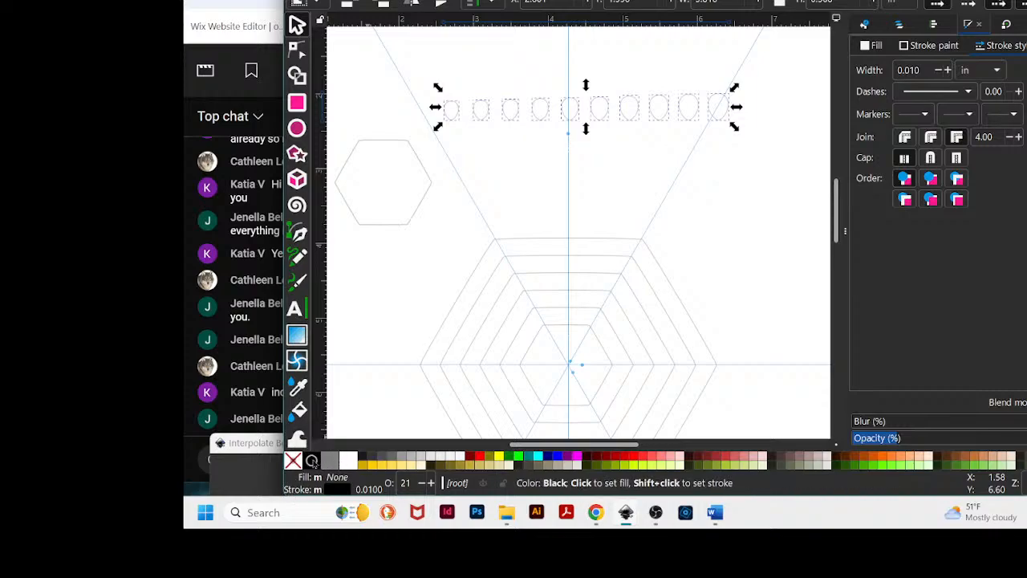
{"action": "left_click", "coordinate": [311, 462]}
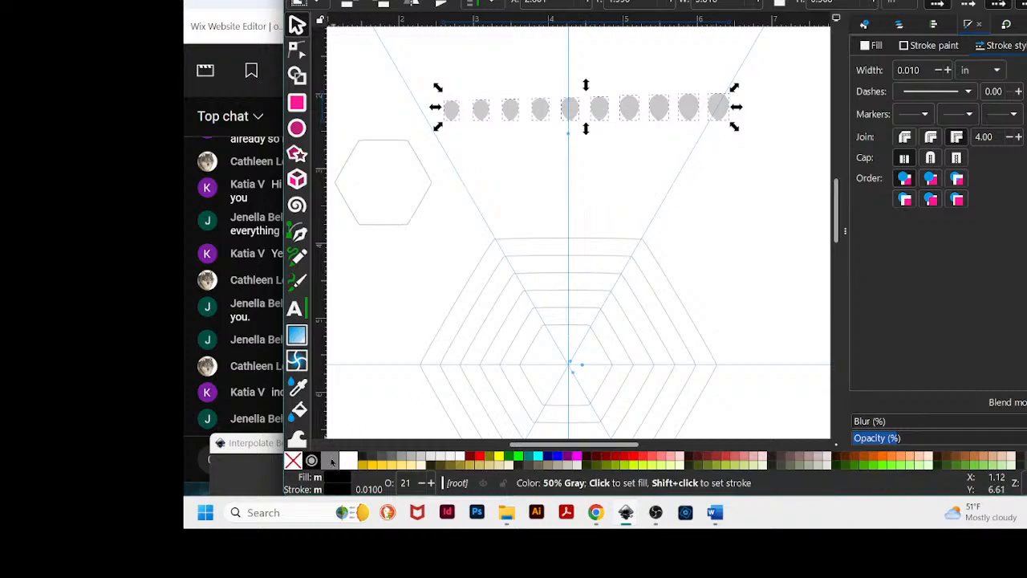
{"action": "left_click", "coordinate": [294, 459]}
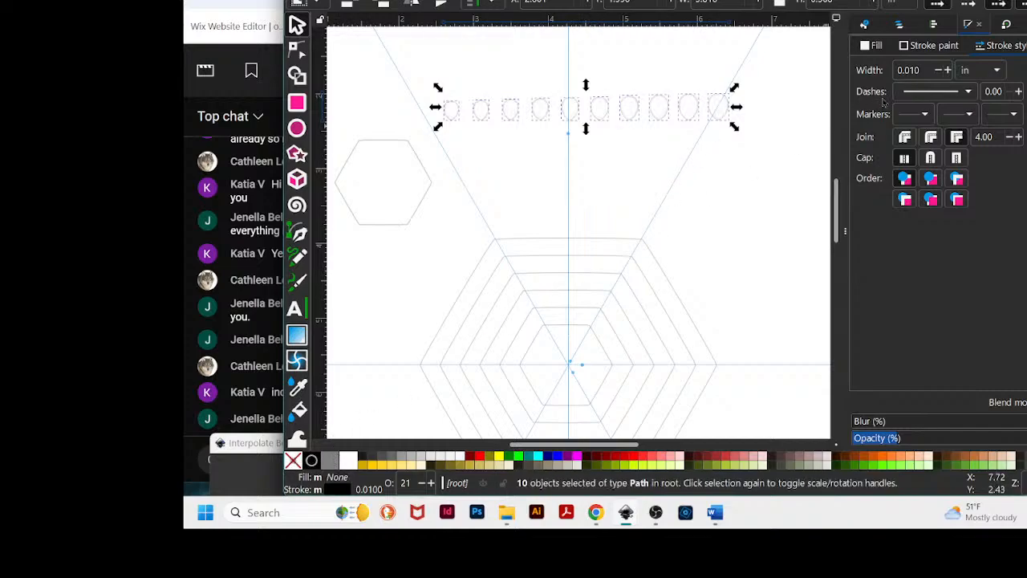
- Select the whole row of teardrops and delete them from the hexagon document
{"action": "left_click", "coordinate": [727, 101]}
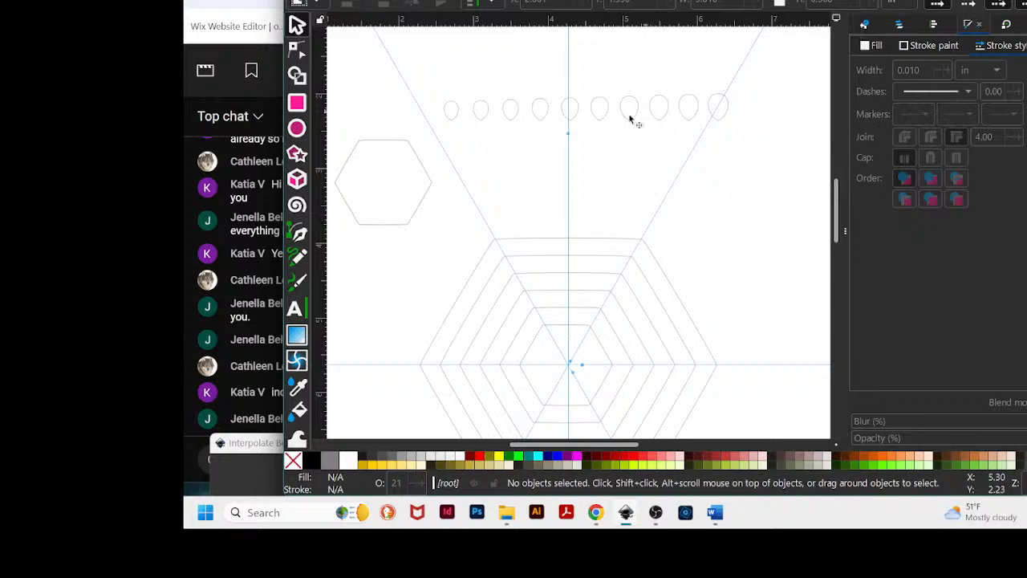
{"action": "left_click", "coordinate": [692, 124]}
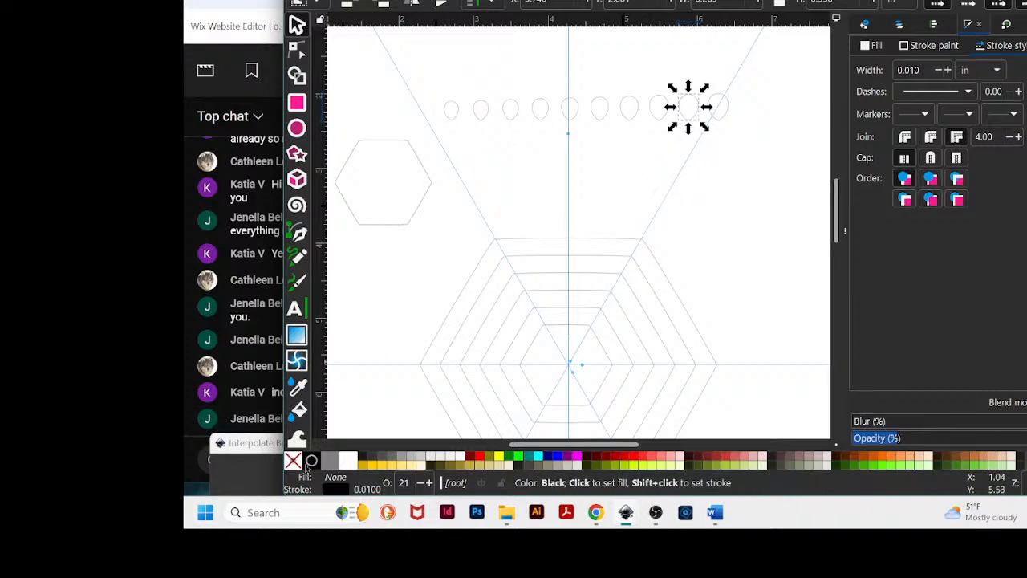
{"action": "left_click", "coordinate": [741, 104]}
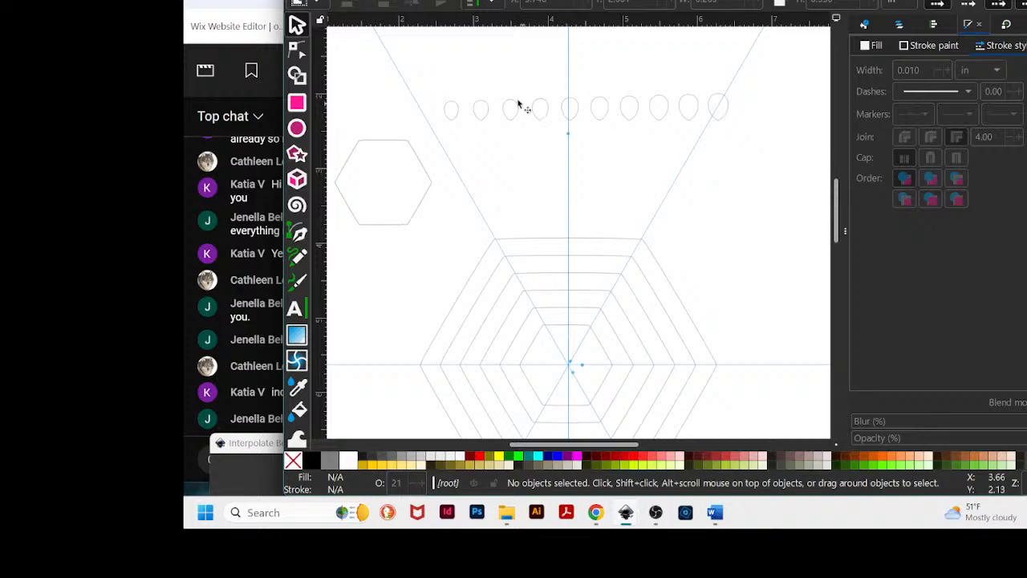
{"action": "left_click_drag", "start_coordinate": [428, 70], "coordinate": [765, 146]}
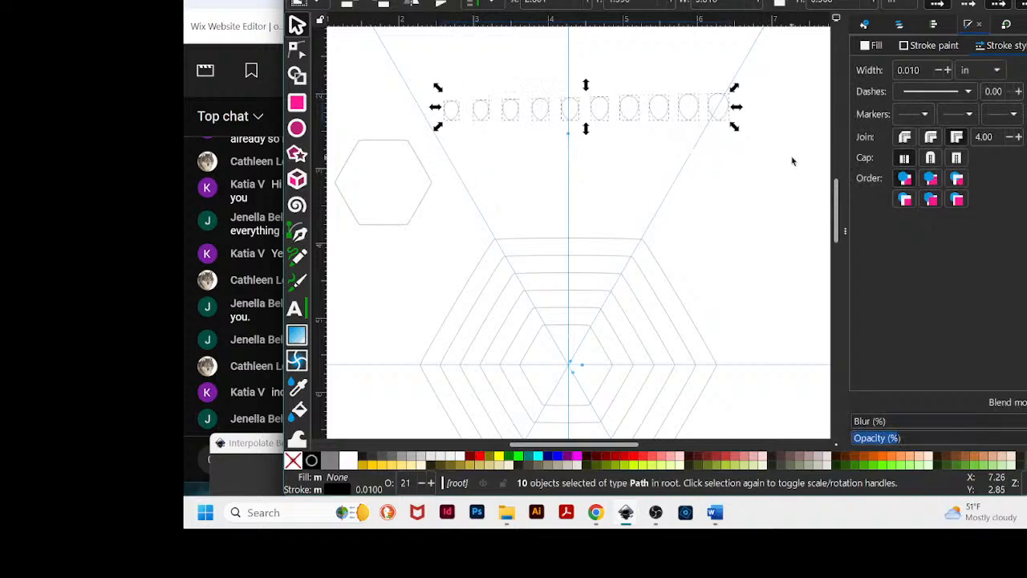
{"action": "left_click", "coordinate": [782, 153]}
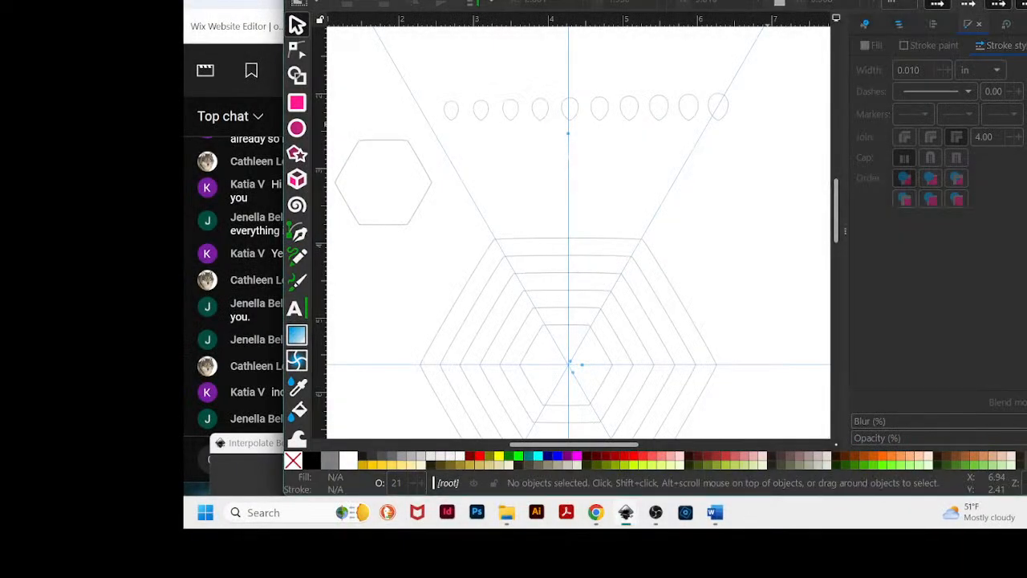
{"action": "left_click", "coordinate": [622, 110]}
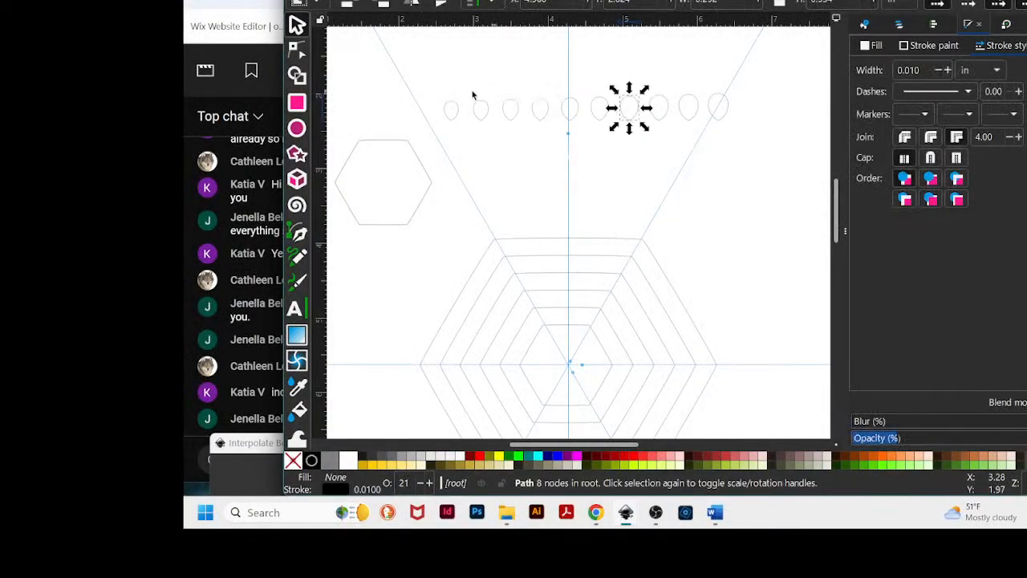
{"action": "left_click_drag", "start_coordinate": [426, 75], "coordinate": [751, 140]}
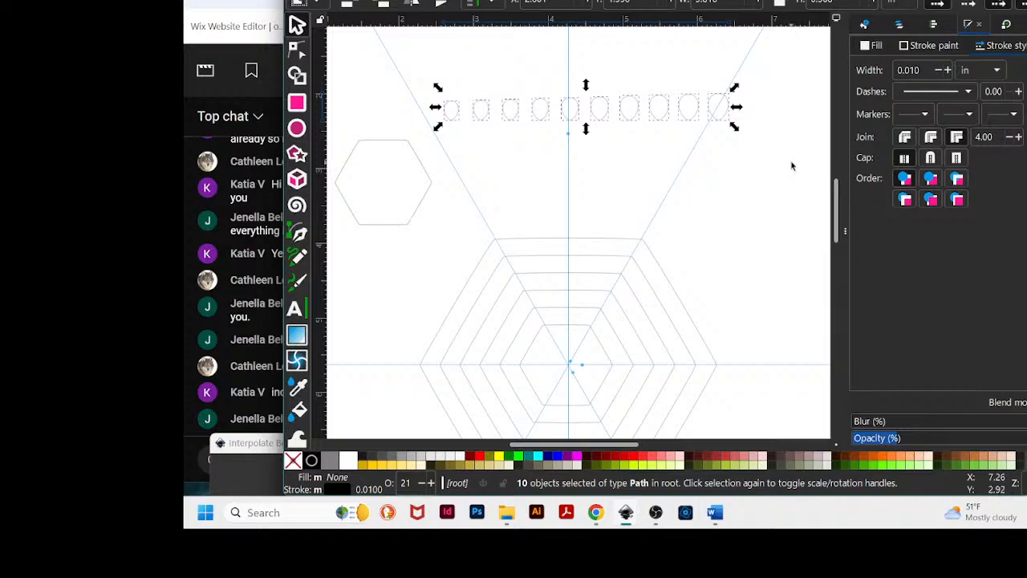
{"action": "key", "text": "Delete"}
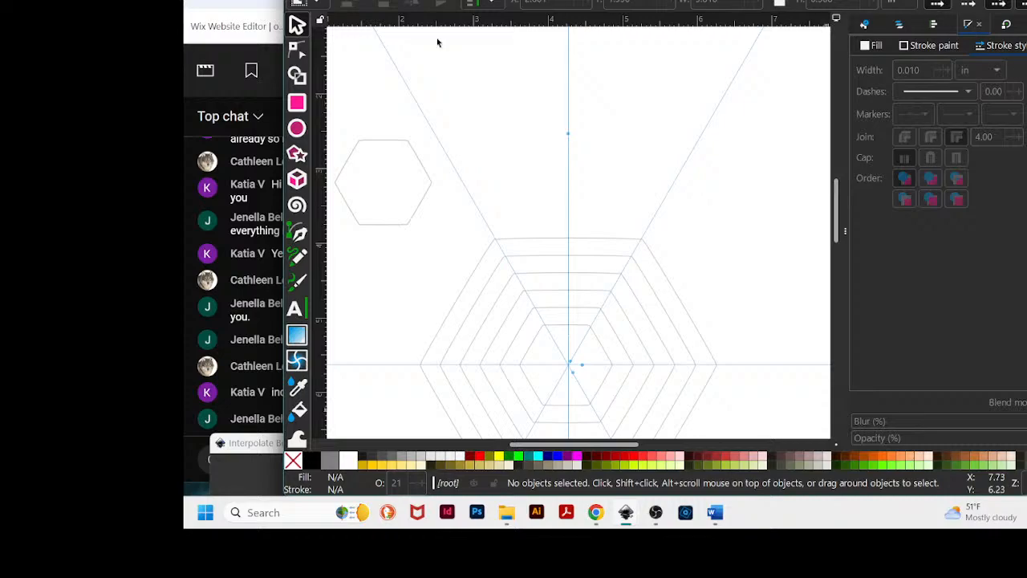
{"action": "left_click_drag", "start_coordinate": [525, 2], "coordinate": [1026, 0]}
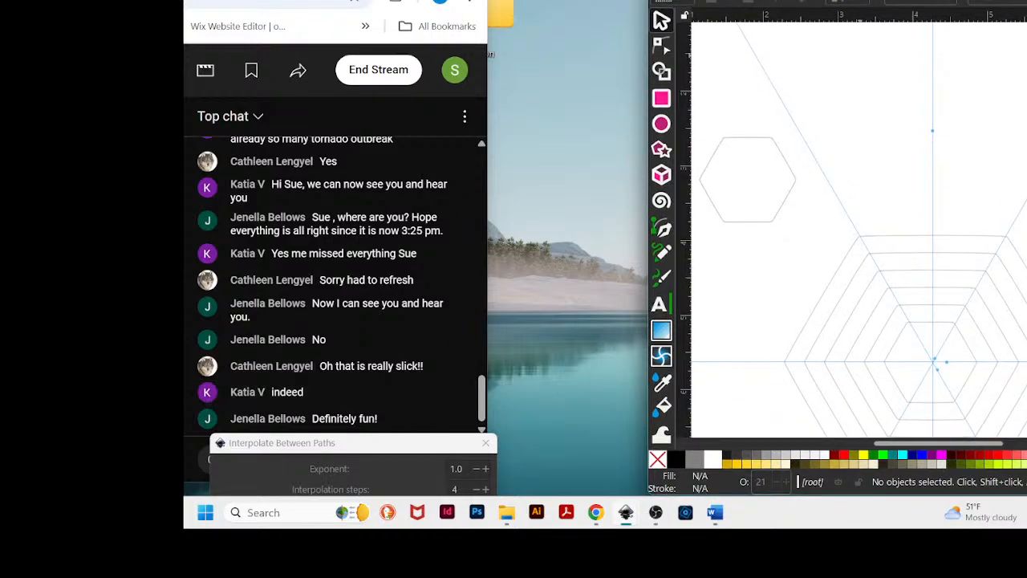
{"action": "left_click_drag", "start_coordinate": [860, 1], "coordinate": [655, 0]}
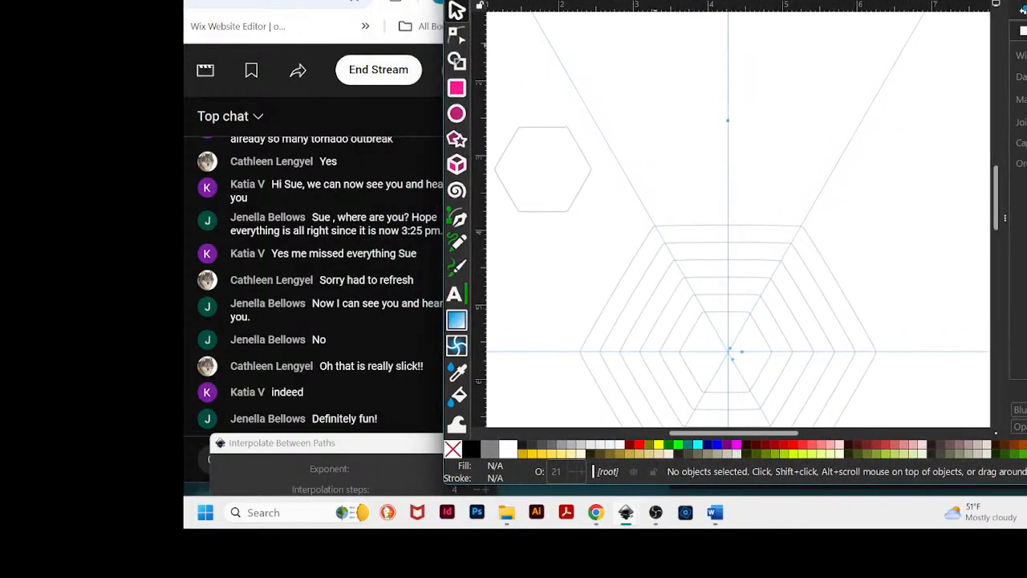
{"action": "scroll", "coordinate": [863, 210], "scroll_direction": "down", "scroll_amount": 3}
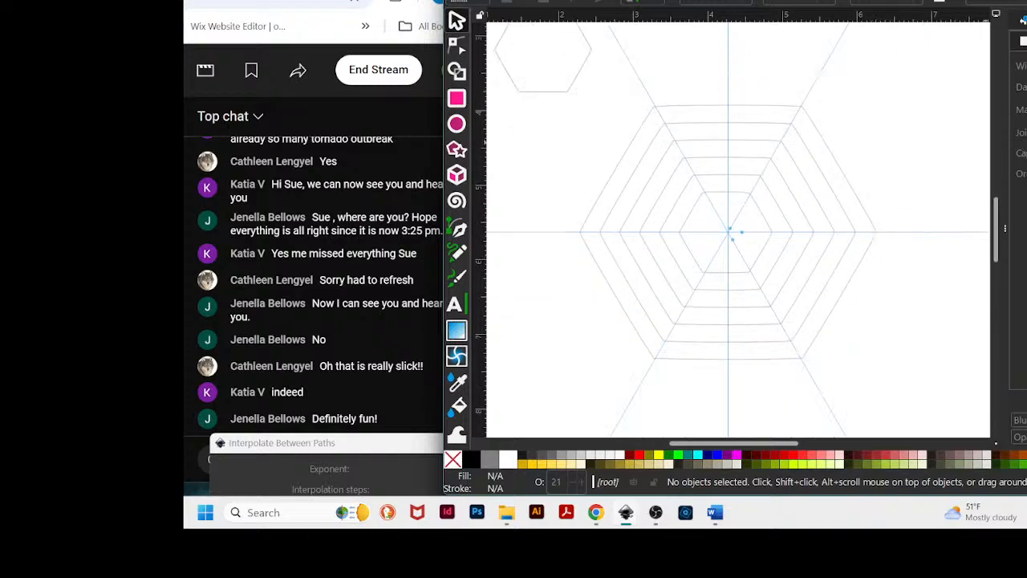
{"action": "mouse_move", "coordinate": [1023, 9]}
{"action": "left_mouse_down"}
{"action": "mouse_move", "coordinate": [953, 8]}
{"action": "mouse_move", "coordinate": [994, 8]}
{"action": "left_mouse_up"}
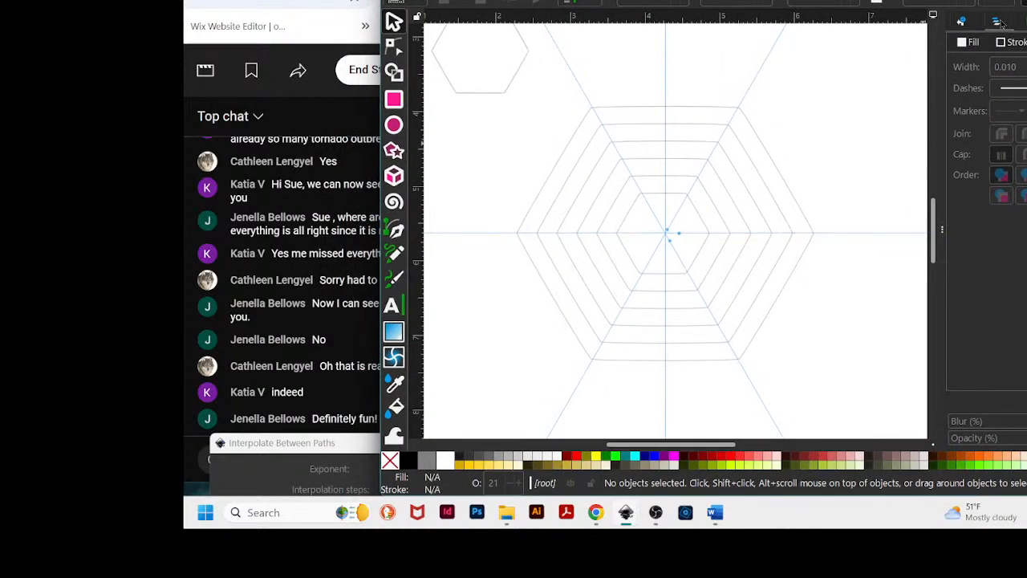
- In the Layers panel, select Layer 1 and add a new layer named Layer 2 above it
{"action": "left_click", "coordinate": [1000, 22]}
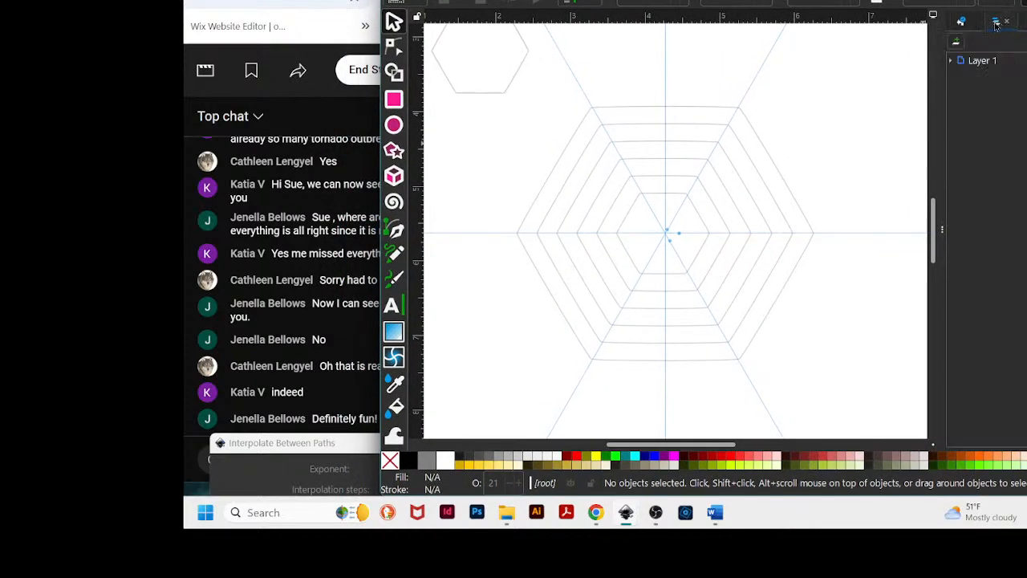
{"action": "left_click", "coordinate": [977, 63]}
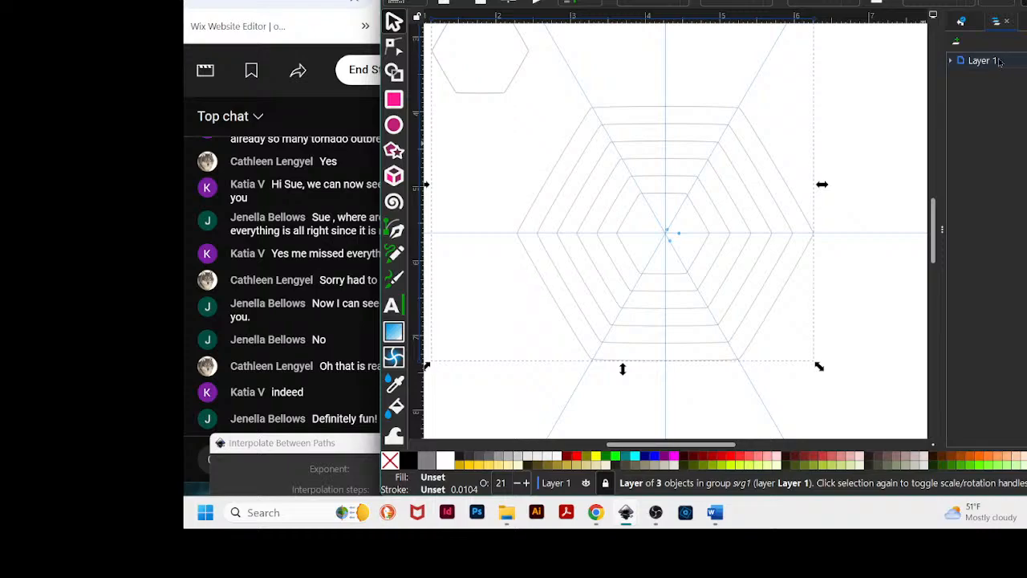
{"action": "right_click", "coordinate": [987, 63]}
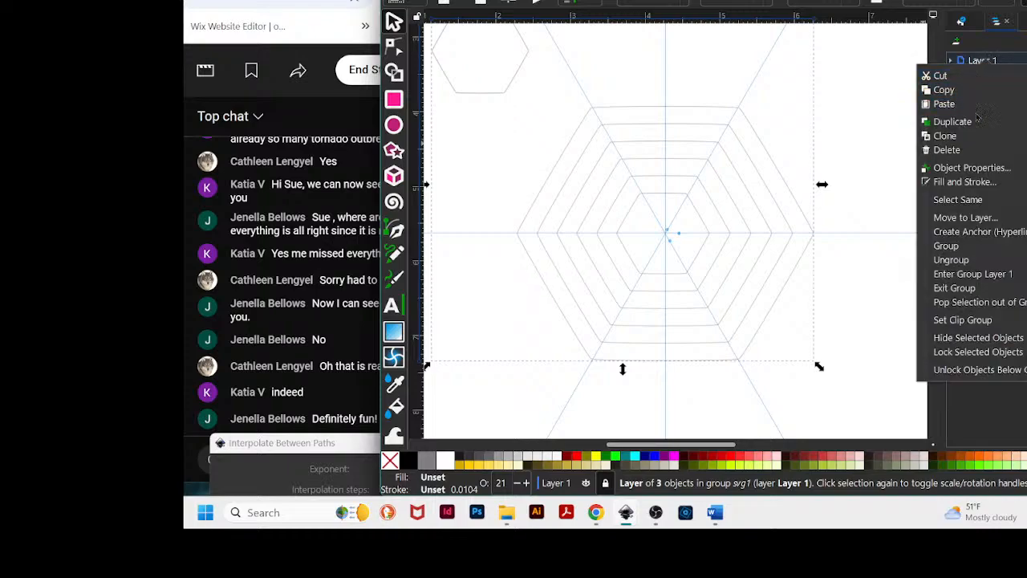
{"action": "right_click", "coordinate": [988, 63]}
{"action": "left_click", "coordinate": [987, 63]}
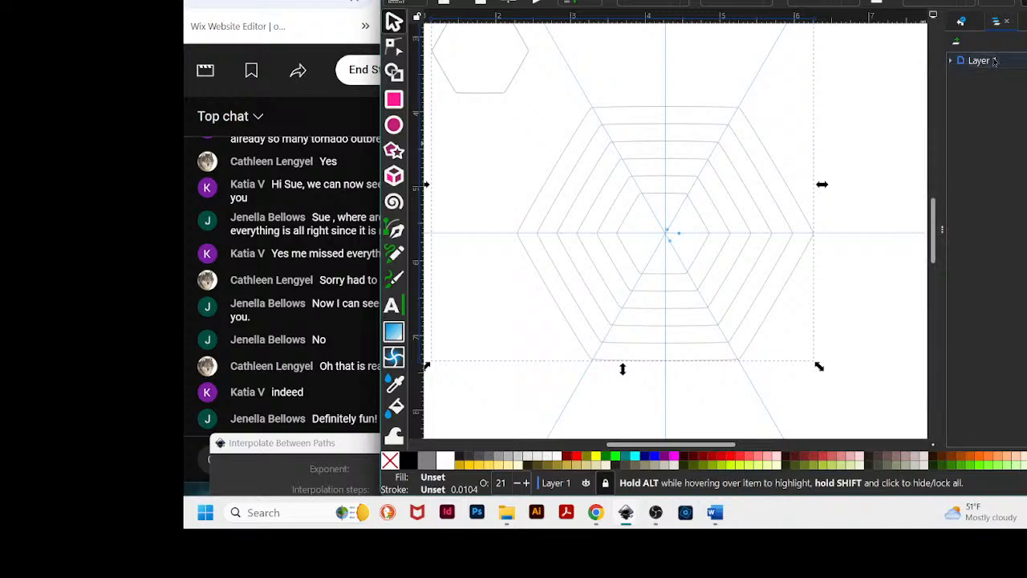
{"action": "left_click", "coordinate": [957, 42]}
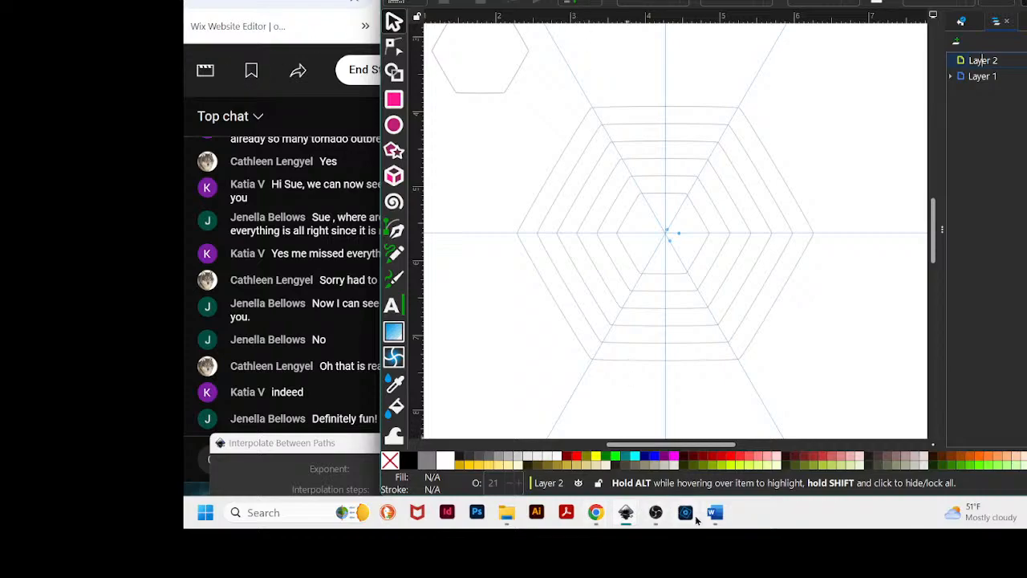
- Switch to the Word document and close it without saving
{"action": "left_click", "coordinate": [715, 512]}
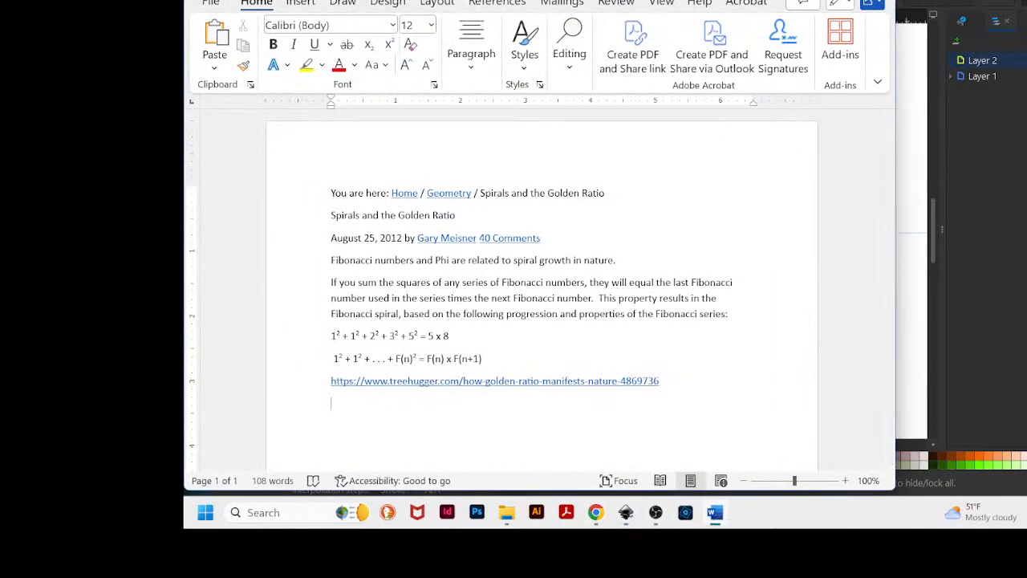
{"action": "key", "text": "alt+F4"}
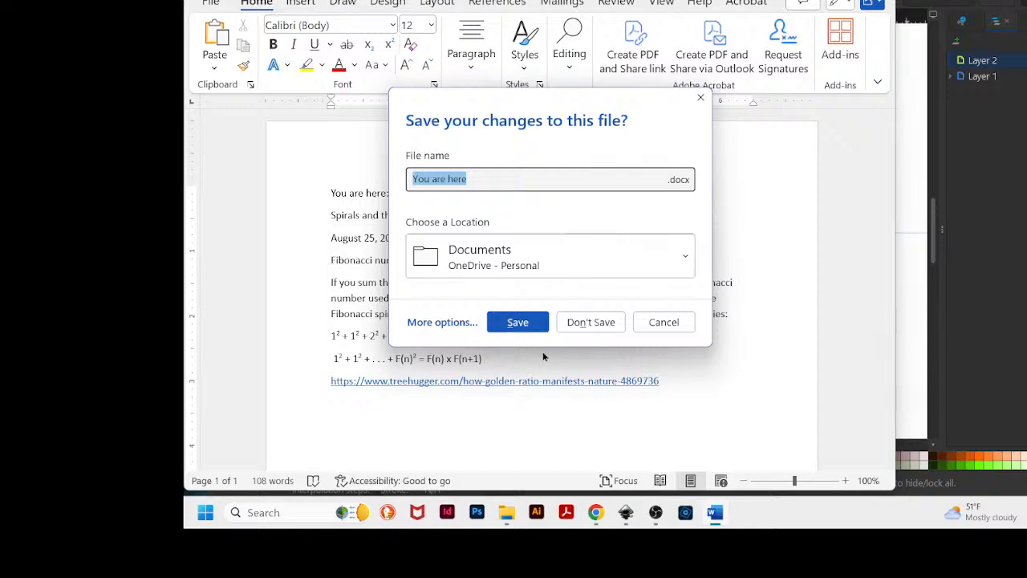
{"action": "left_click", "coordinate": [587, 322]}
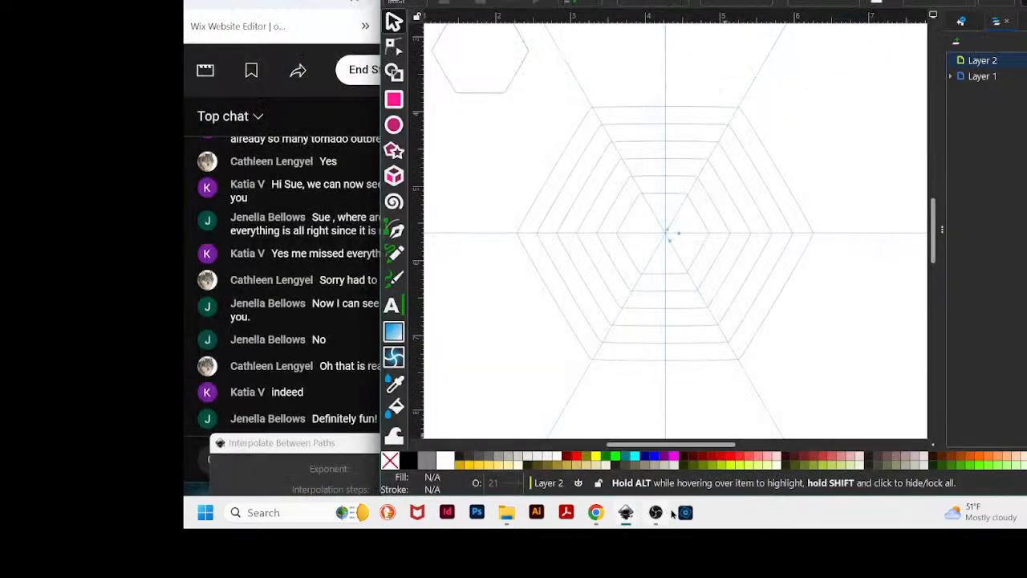
- Copy the row of teardrops from the other document and paste it into Layer 2 of the hexagon document
{"action": "mouse_move", "coordinate": [627, 516]}
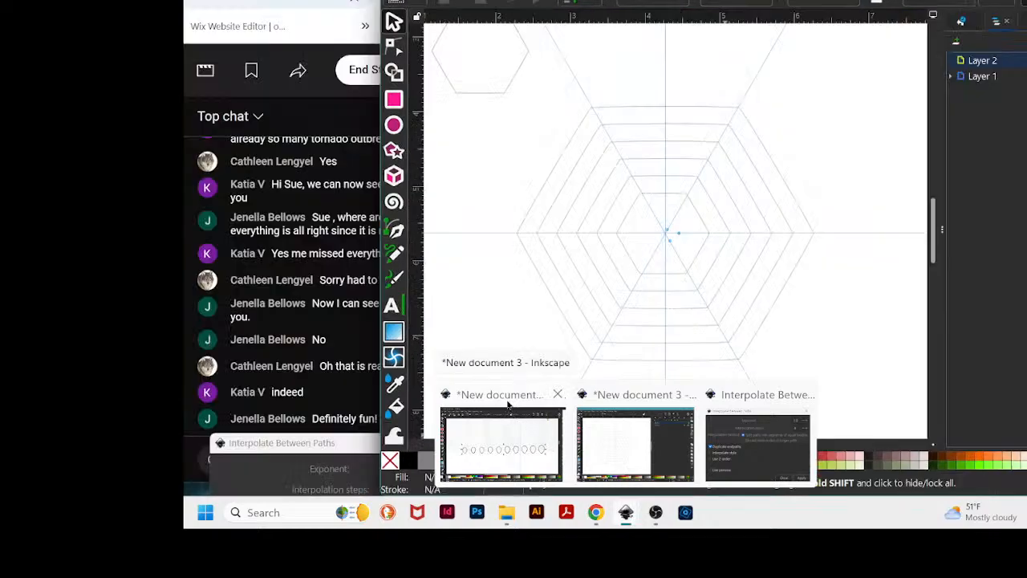
{"action": "left_click", "coordinate": [507, 406]}
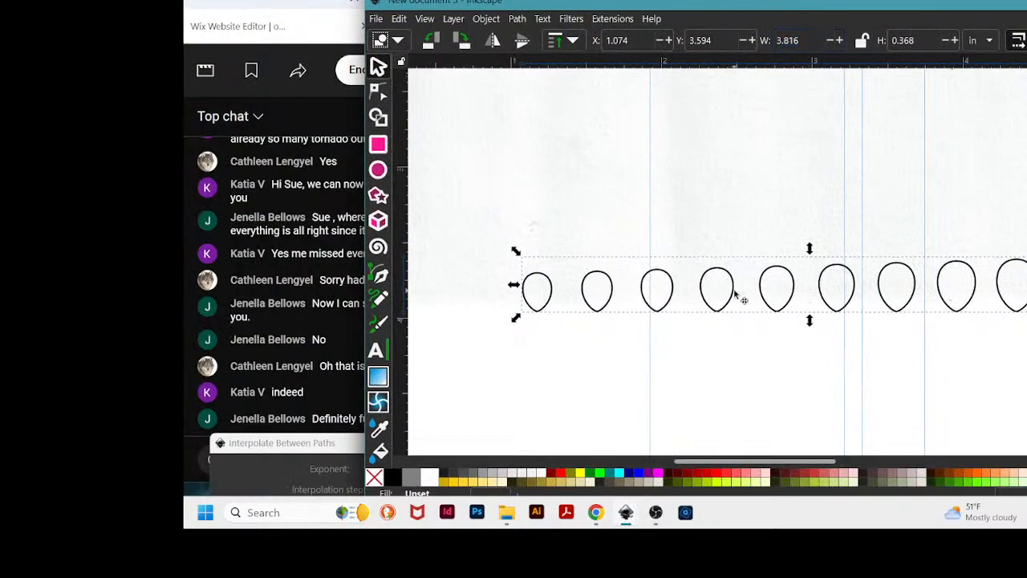
{"action": "left_click", "coordinate": [735, 295]}
{"action": "left_click", "coordinate": [735, 295]}
{"action": "key", "text": "alt+Tab"}
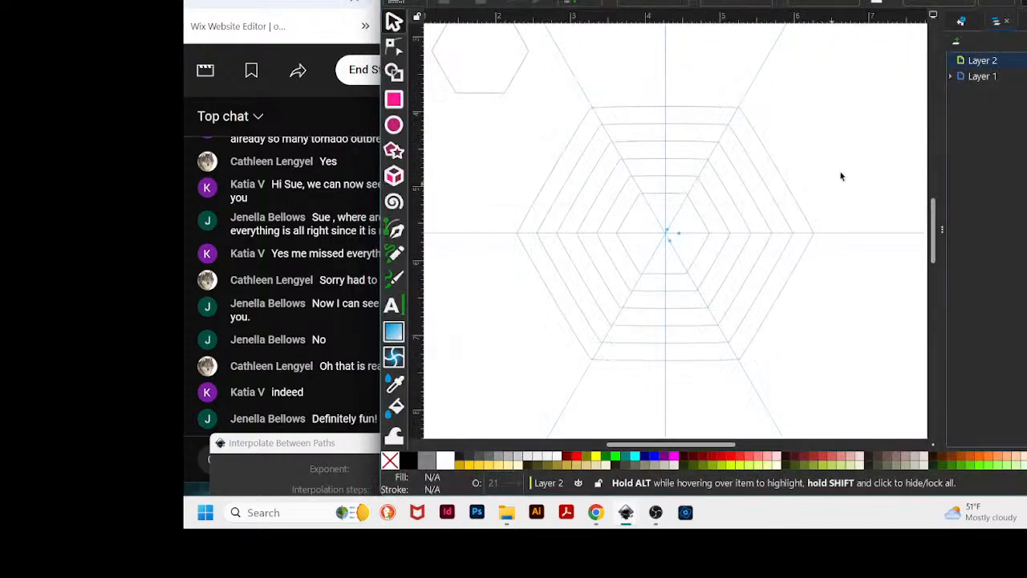
{"action": "scroll", "coordinate": [853, 166], "scroll_direction": "up", "scroll_amount": 3}
{"action": "scroll", "coordinate": [853, 169], "scroll_direction": "up", "scroll_amount": 3}
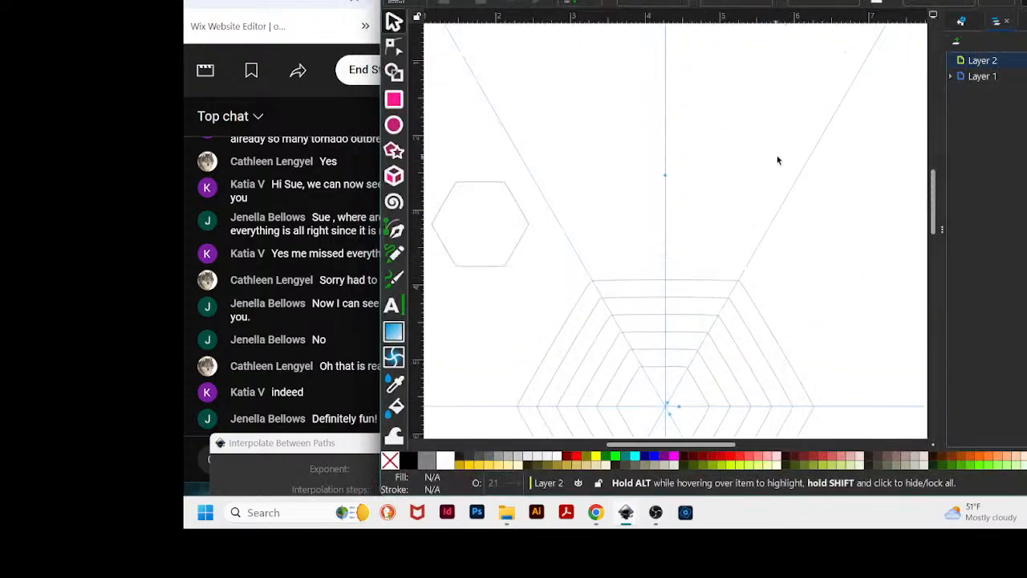
{"action": "key", "text": "ctrl+v"}
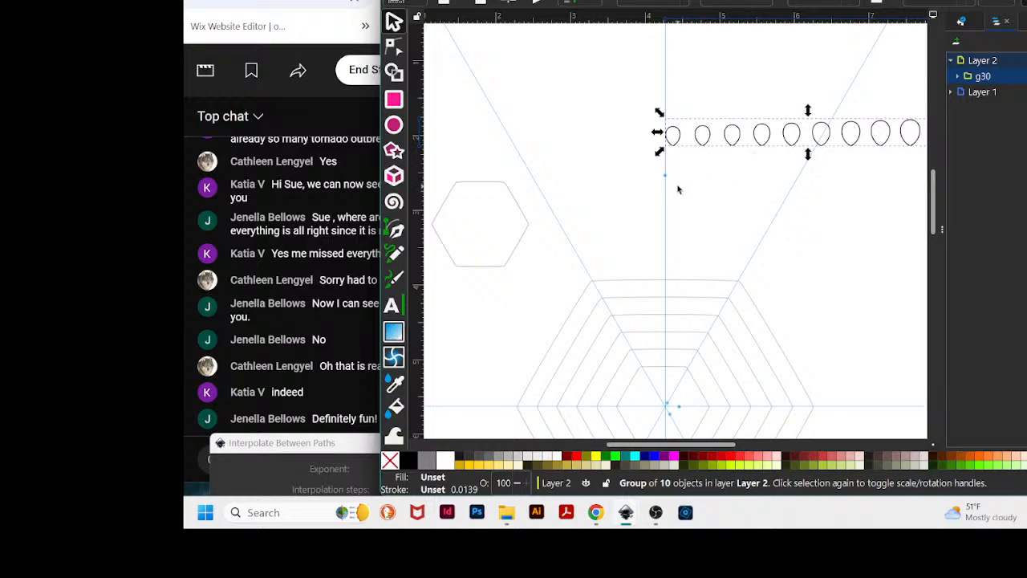
- Move the pasted teardrop row so it sits centred over the vertical guide above the hexagons
{"action": "left_click_drag", "start_coordinate": [791, 144], "coordinate": [660, 165]}
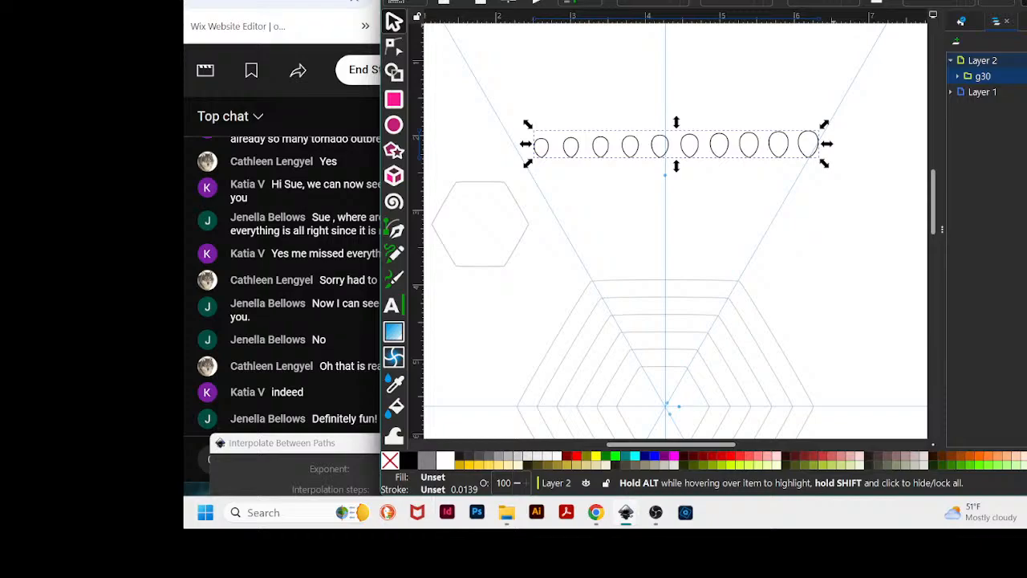
{"action": "left_click_drag", "start_coordinate": [832, 0], "coordinate": [930, 0]}
{"action": "scroll", "coordinate": [979, 196], "scroll_direction": "down", "scroll_amount": 2}
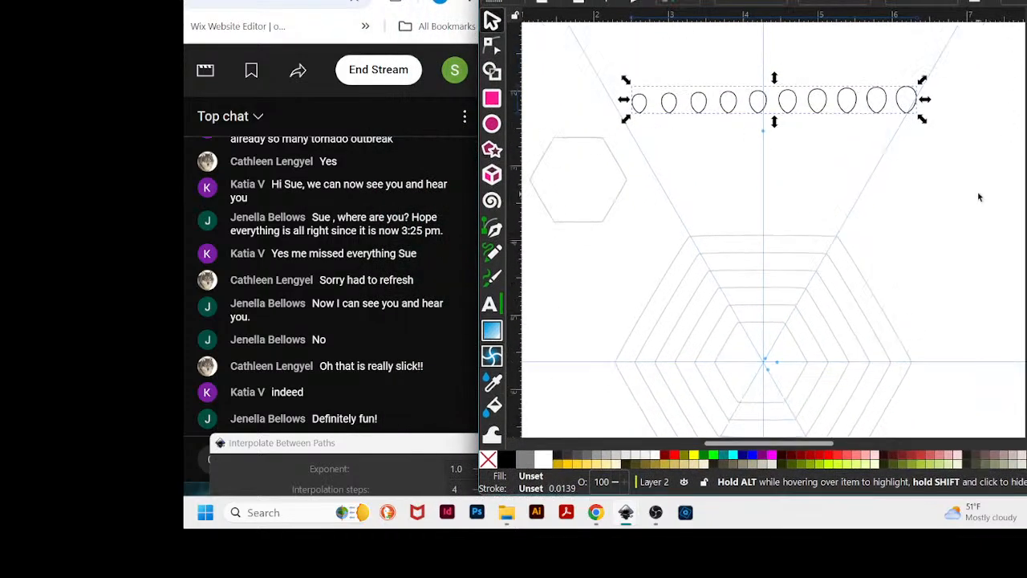
{"action": "scroll", "coordinate": [979, 197], "scroll_direction": "down", "scroll_amount": 1}
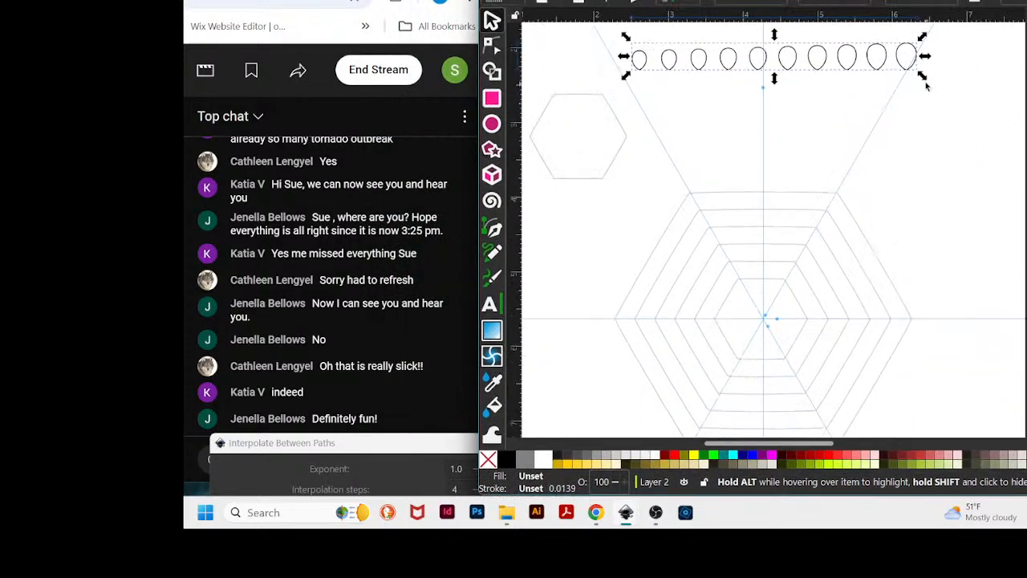
- Ungroup the pasted teardrop row into separate teardrop shapes
{"action": "left_click", "coordinate": [904, 122]}
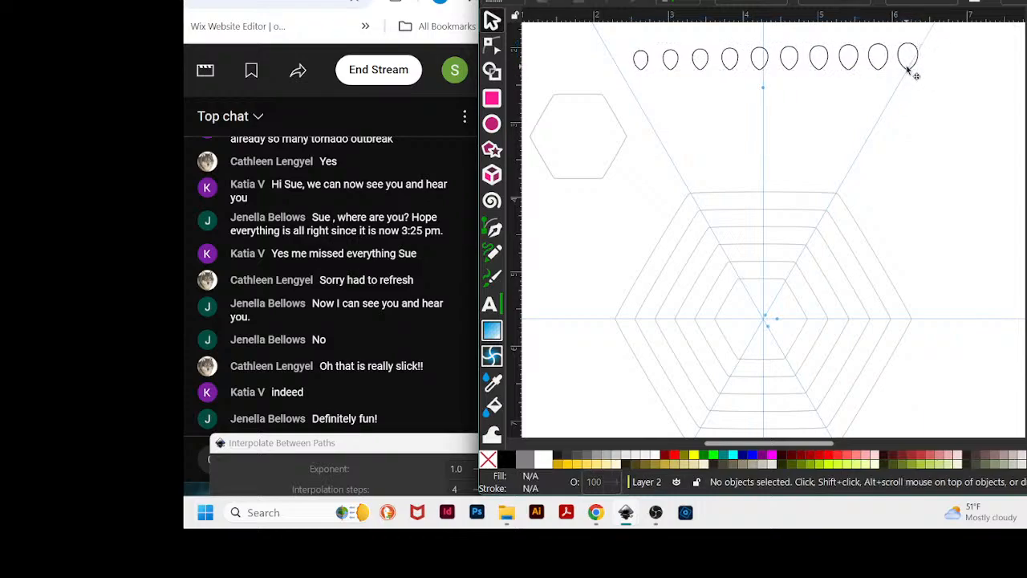
{"action": "left_click_drag", "start_coordinate": [909, 69], "coordinate": [911, 70]}
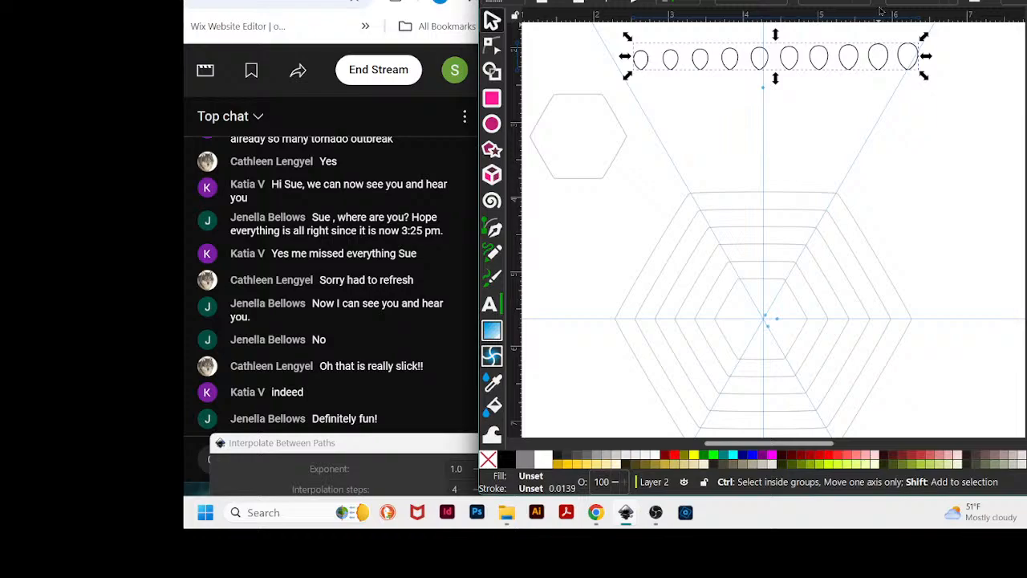
{"action": "key", "text": "ctrl+shift+g"}
{"action": "left_click", "coordinate": [918, 75]}
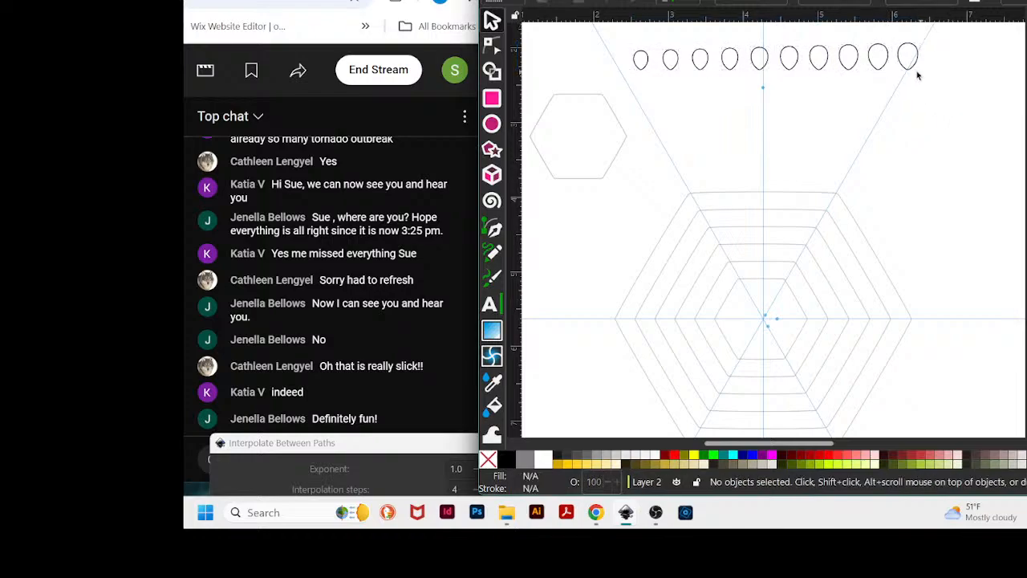
- Move the rightmost teardrop into the centre of the innermost hexagon
{"action": "left_click_drag", "start_coordinate": [913, 72], "coordinate": [769, 318]}
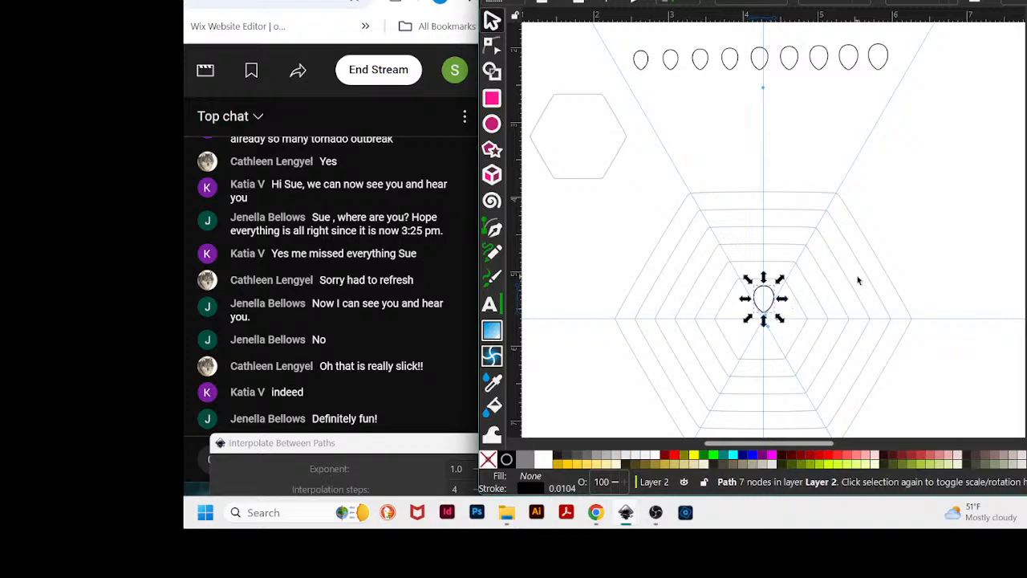
{"action": "scroll", "coordinate": [860, 281], "scroll_direction": "down", "scroll_amount": 1}
{"action": "scroll", "coordinate": [885, 310], "scroll_direction": "up", "scroll_amount": 3, "text": "ctrl"}
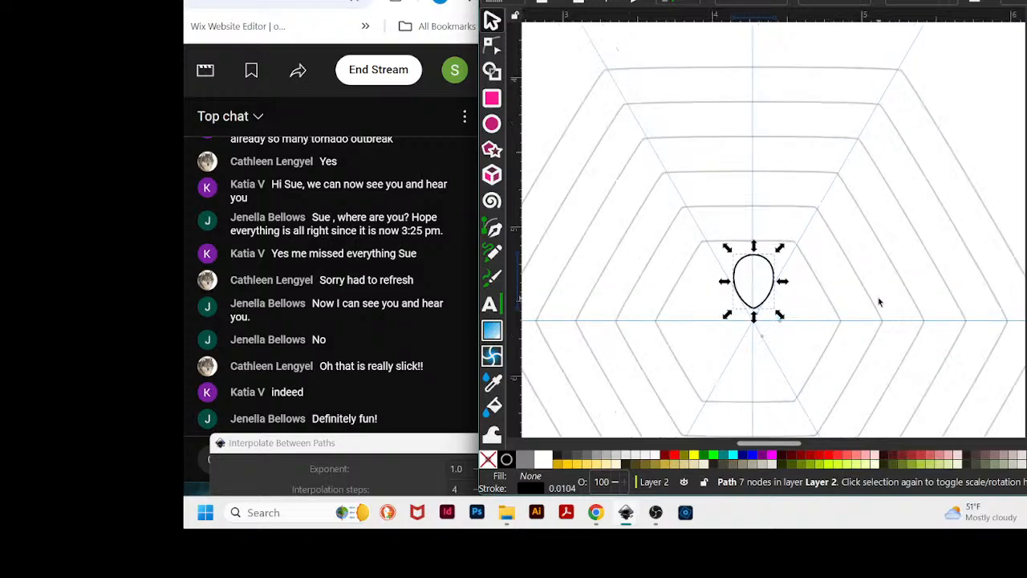
{"action": "scroll", "coordinate": [897, 242], "scroll_direction": "down", "scroll_amount": 1}
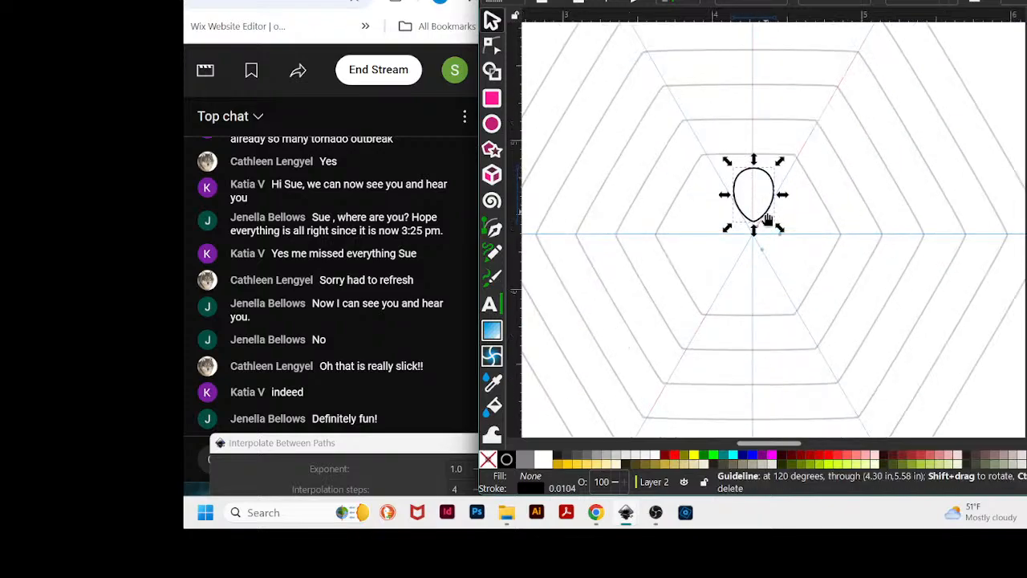
{"action": "left_click", "coordinate": [839, 149]}
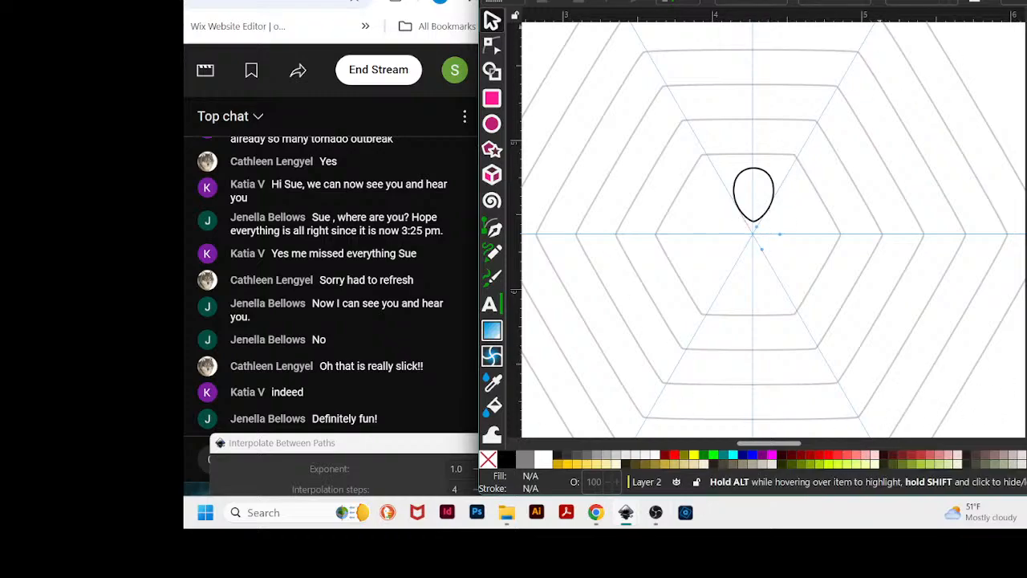
- Move that single teardrop down below the hexagons, to the left of the vertical guide
{"action": "left_click_drag", "start_coordinate": [883, 1], "coordinate": [932, 1]}
{"action": "scroll", "coordinate": [931, 255], "scroll_direction": "down", "scroll_amount": 8}
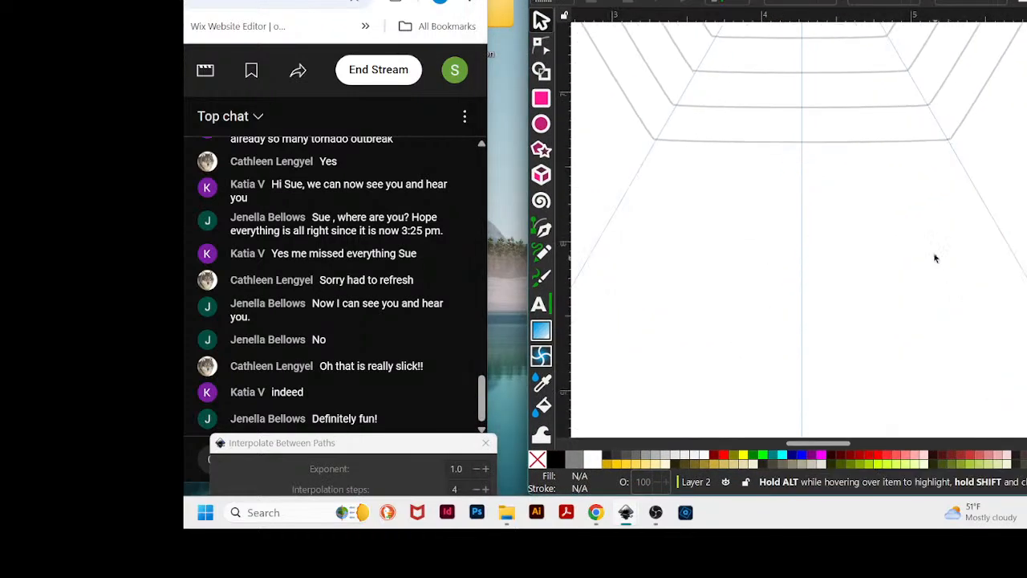
{"action": "scroll", "coordinate": [936, 257], "scroll_direction": "up", "scroll_amount": 4}
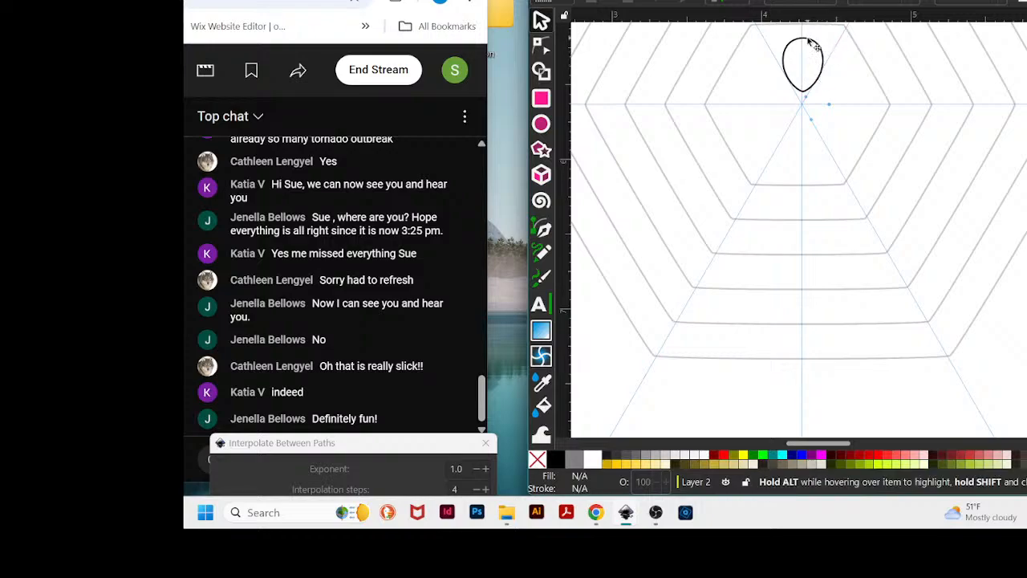
{"action": "mouse_move", "coordinate": [798, 39]}
{"action": "left_mouse_down"}
{"action": "mouse_move", "coordinate": [642, 391]}
{"action": "mouse_move", "coordinate": [630, 382]}
{"action": "left_mouse_up"}
{"action": "scroll", "coordinate": [770, 280], "scroll_direction": "down", "scroll_amount": 8}
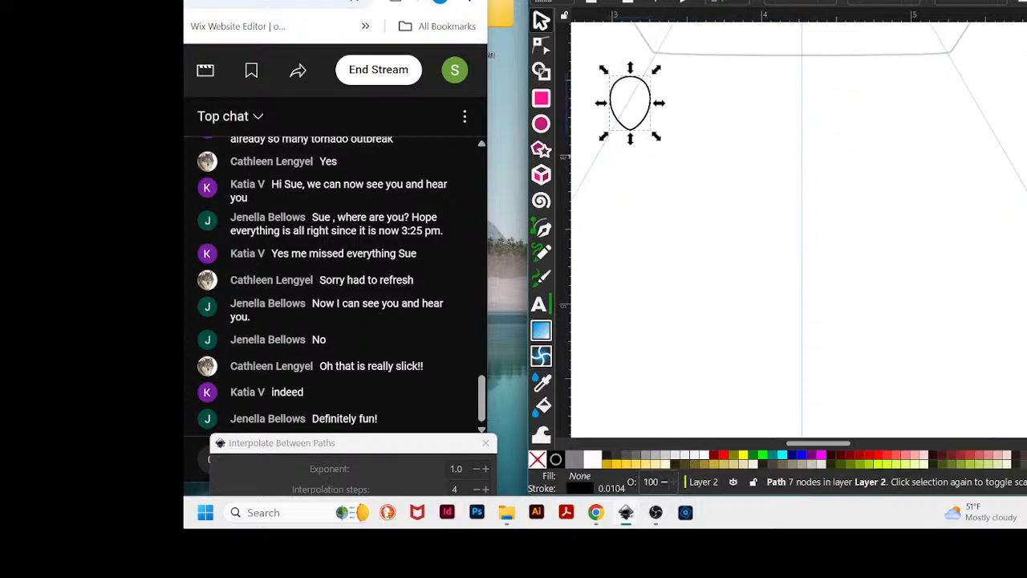
{"action": "left_click_drag", "start_coordinate": [643, 119], "coordinate": [669, 240]}
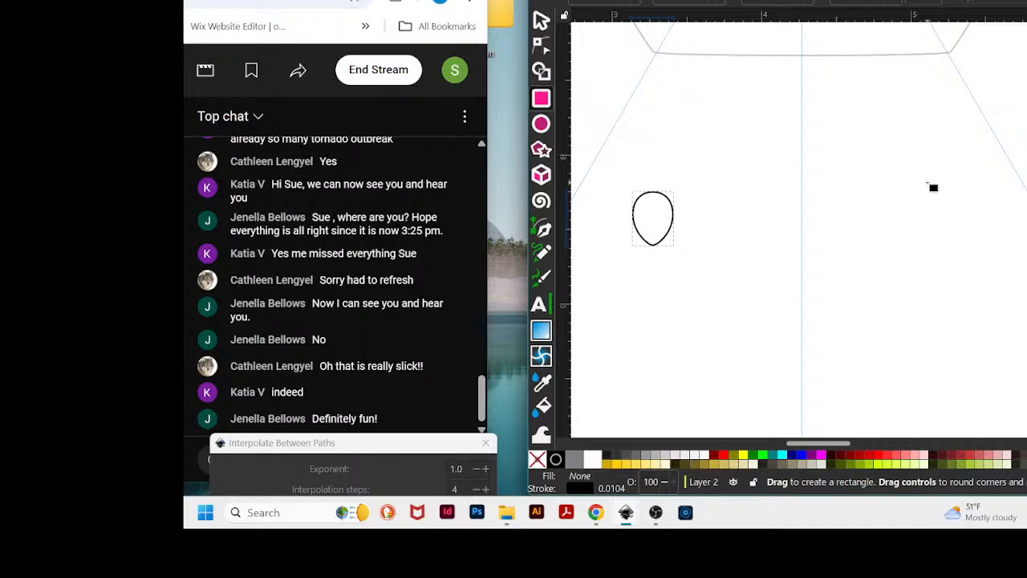
- Draw a small square rectangle to the right of the vertical guide, level with the teardrop
{"action": "left_click_drag", "start_coordinate": [927, 182], "coordinate": [991, 254]}
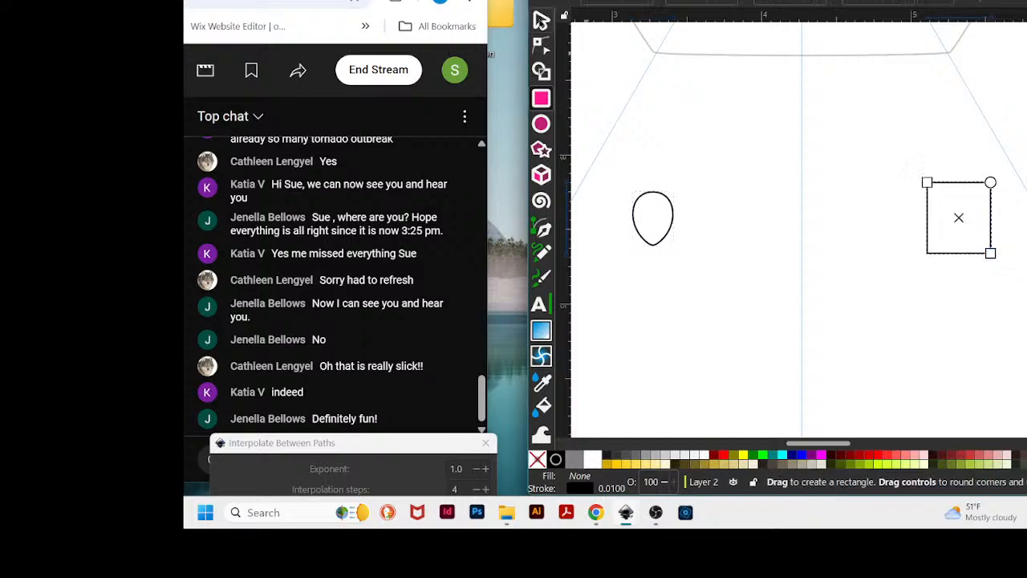
{"action": "left_click", "coordinate": [540, 20]}
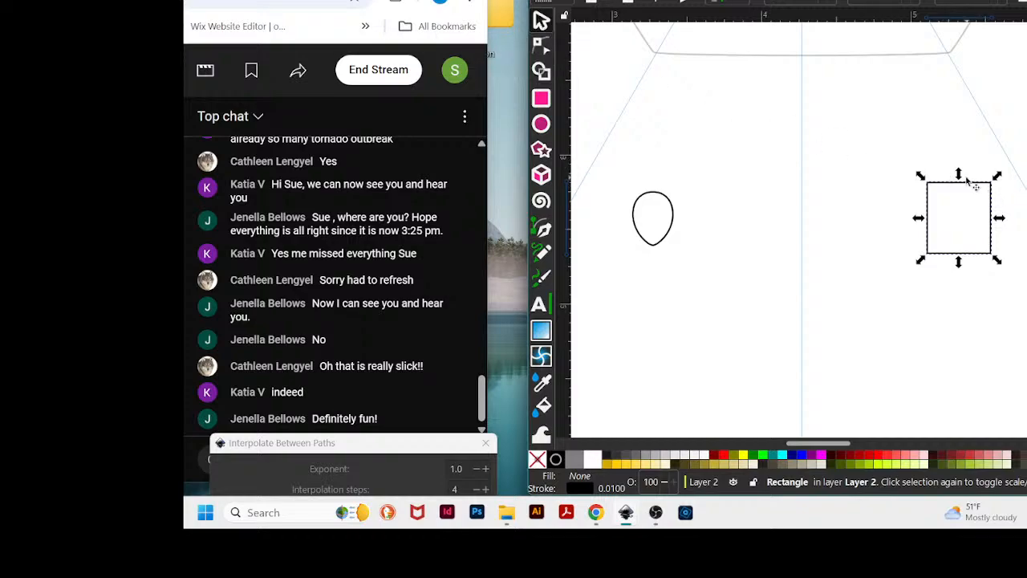
- Try to interpolate between the teardrop and the square using Interpolate Between Paths with 6 interpolation steps
{"action": "left_click", "coordinate": [664, 233], "text": "shift"}
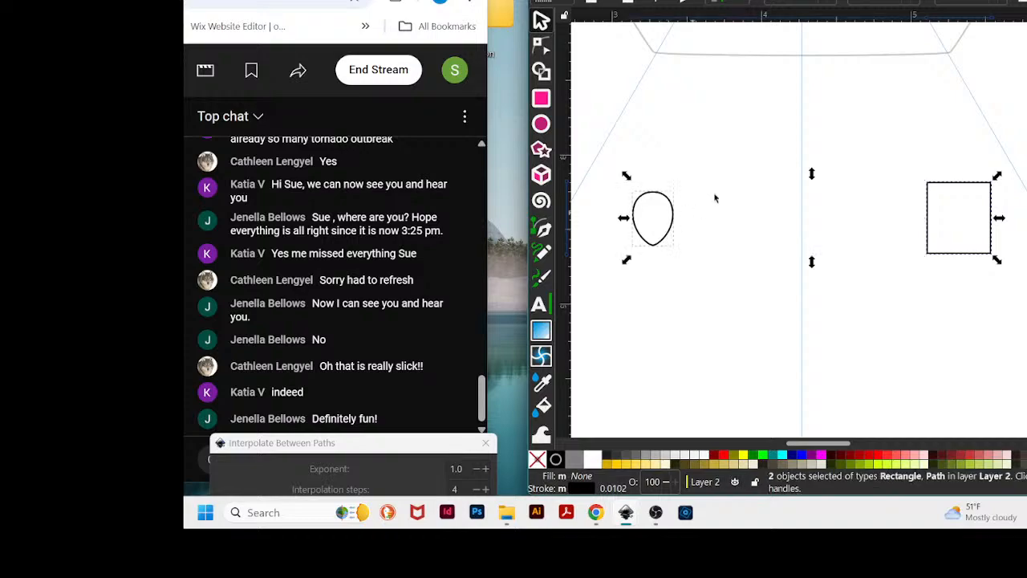
{"action": "left_click", "coordinate": [775, 1]}
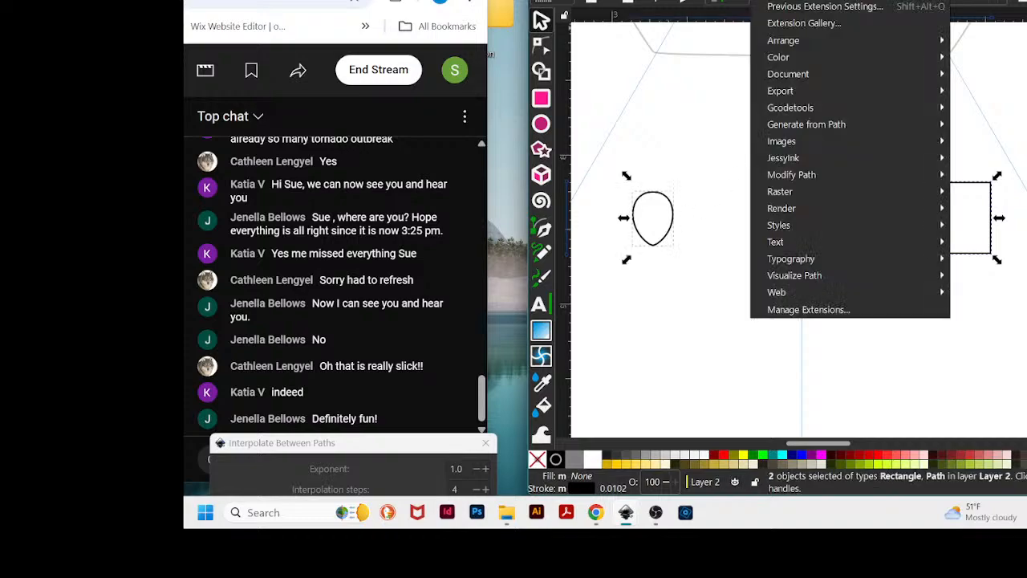
{"action": "mouse_move", "coordinate": [807, 128]}
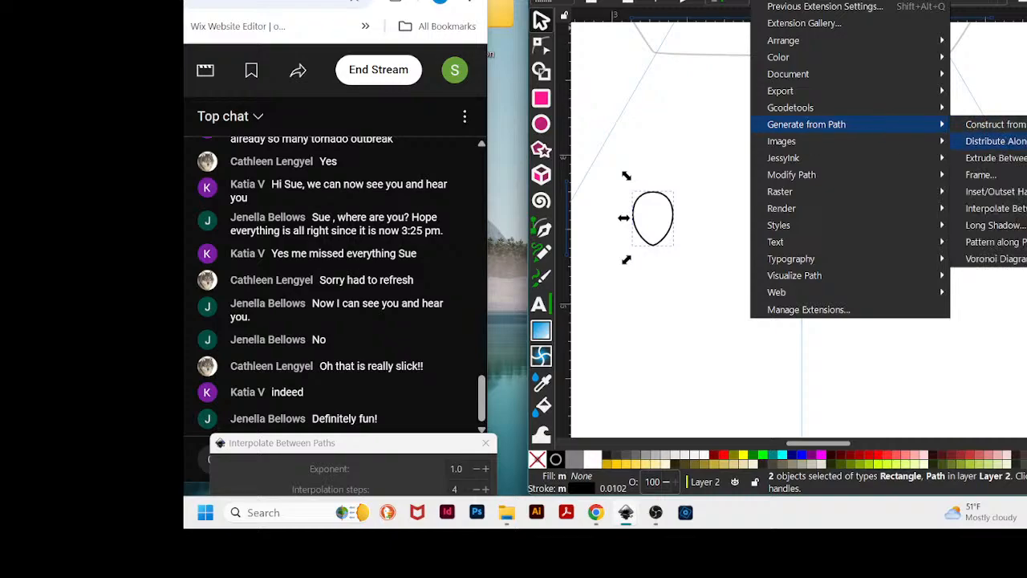
{"action": "left_click", "coordinate": [1017, 210]}
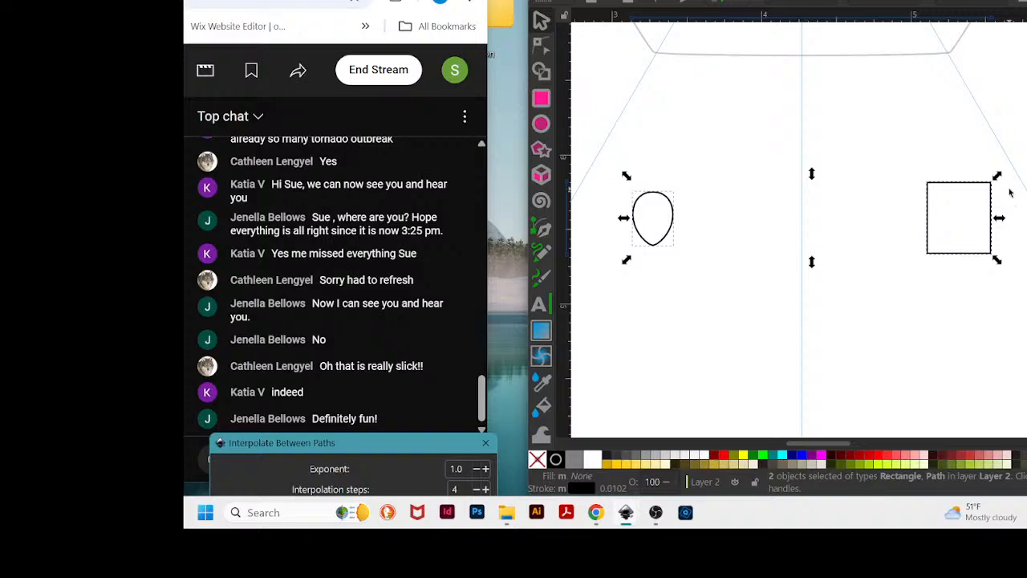
{"action": "left_click_drag", "start_coordinate": [345, 446], "coordinate": [635, 0]}
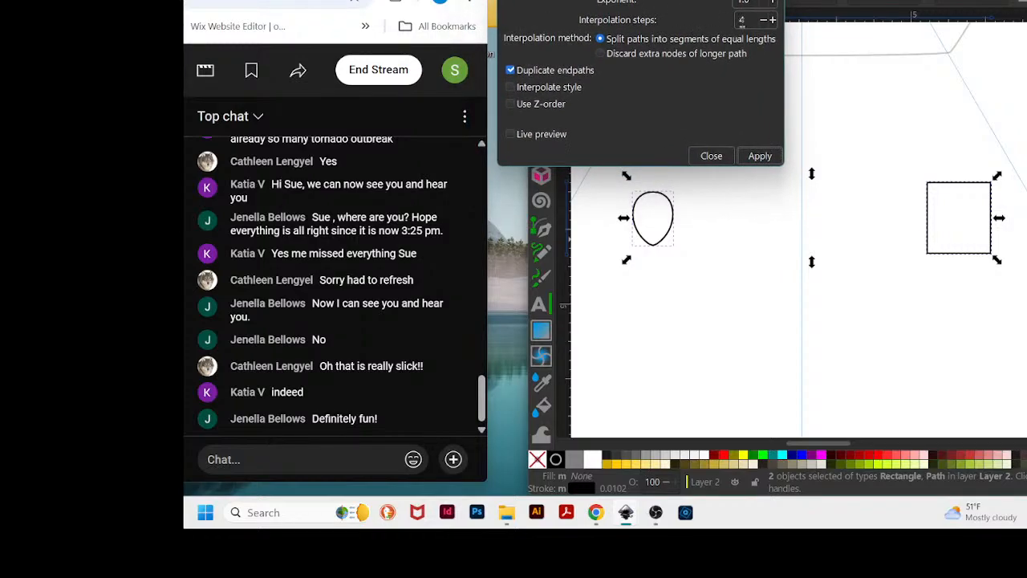
{"action": "left_click_drag", "start_coordinate": [748, 21], "coordinate": [738, 20]}
{"action": "left_click", "coordinate": [759, 156]}
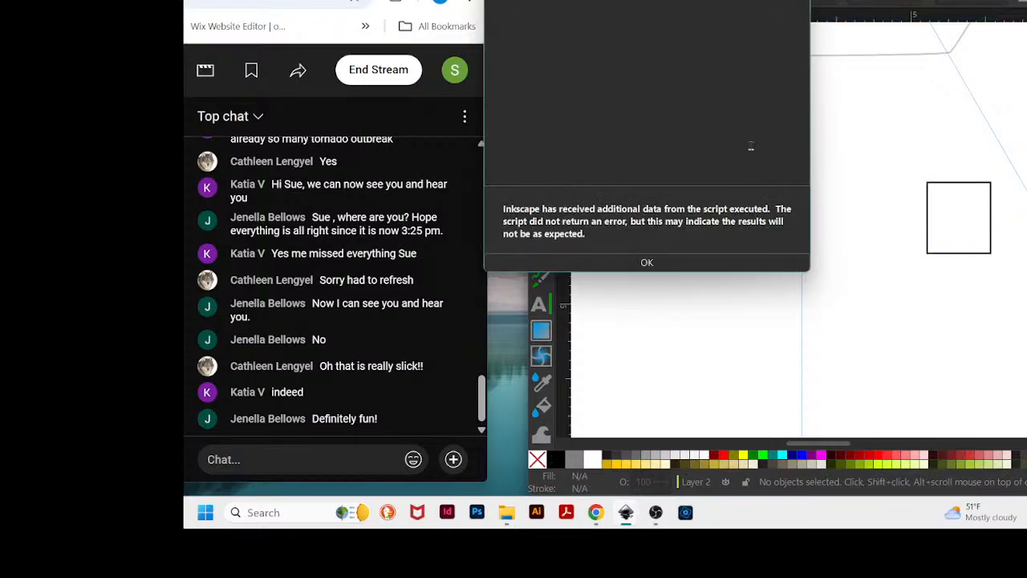
{"action": "left_click", "coordinate": [647, 262]}
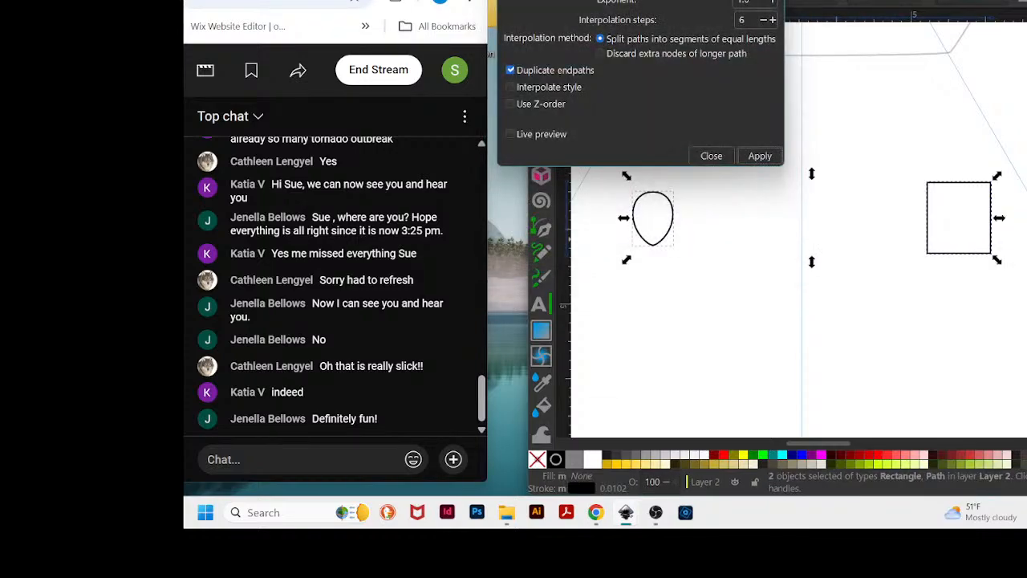
- Convert the square rectangle into a path
{"action": "left_click", "coordinate": [686, 379]}
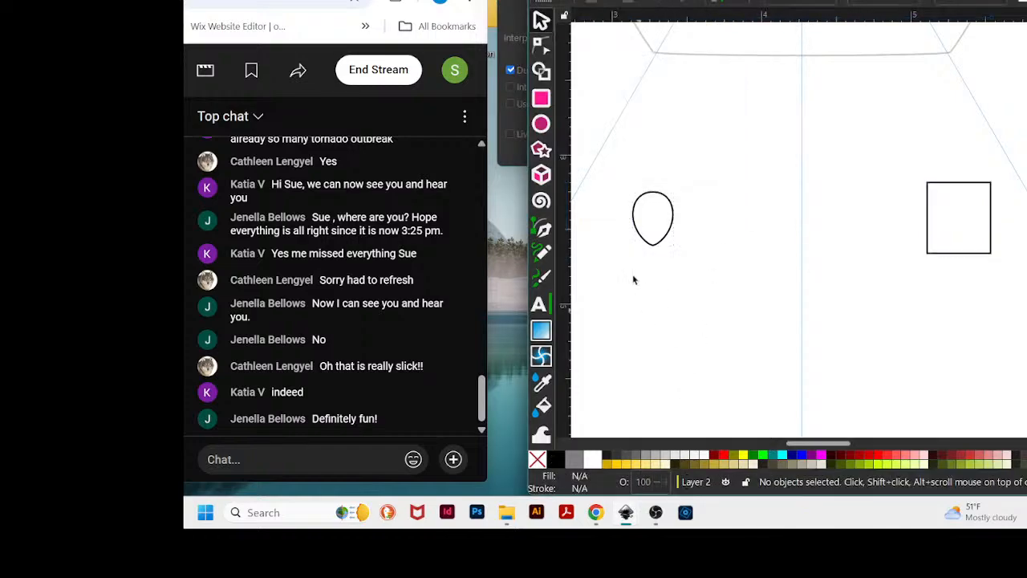
{"action": "left_click", "coordinate": [654, 195]}
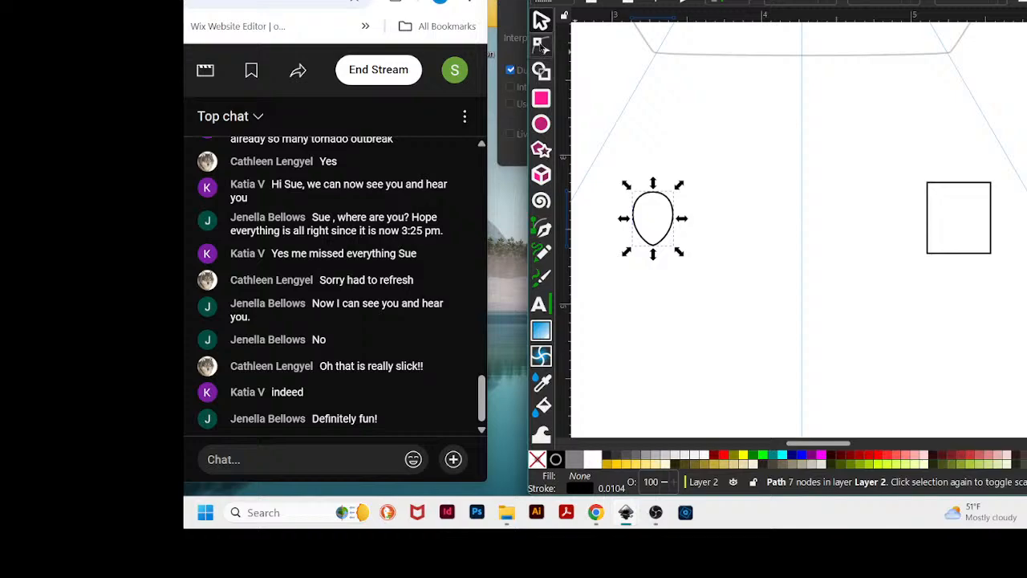
{"action": "left_click", "coordinate": [540, 46]}
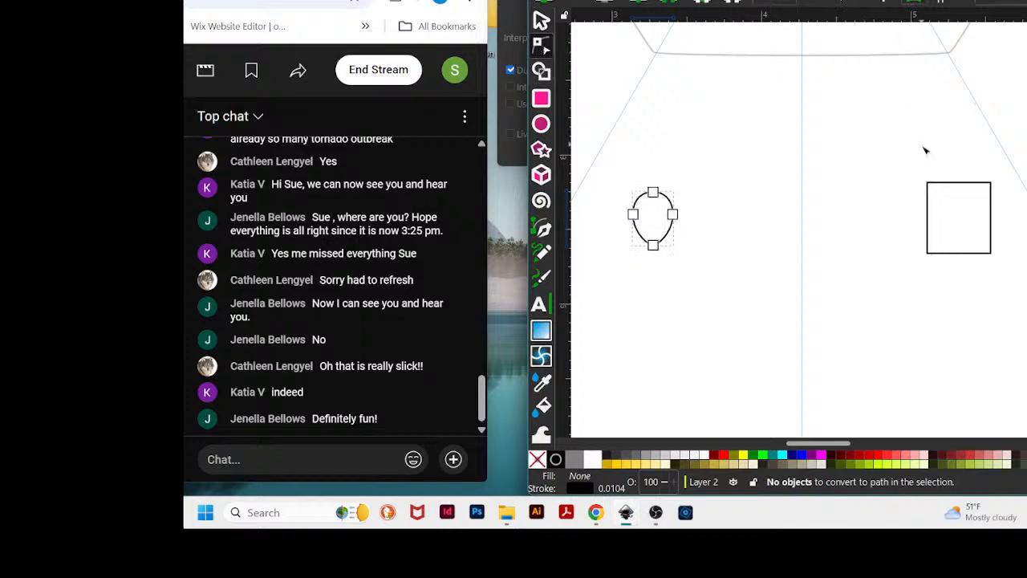
{"action": "left_click", "coordinate": [929, 183]}
{"action": "left_click", "coordinate": [922, 0]}
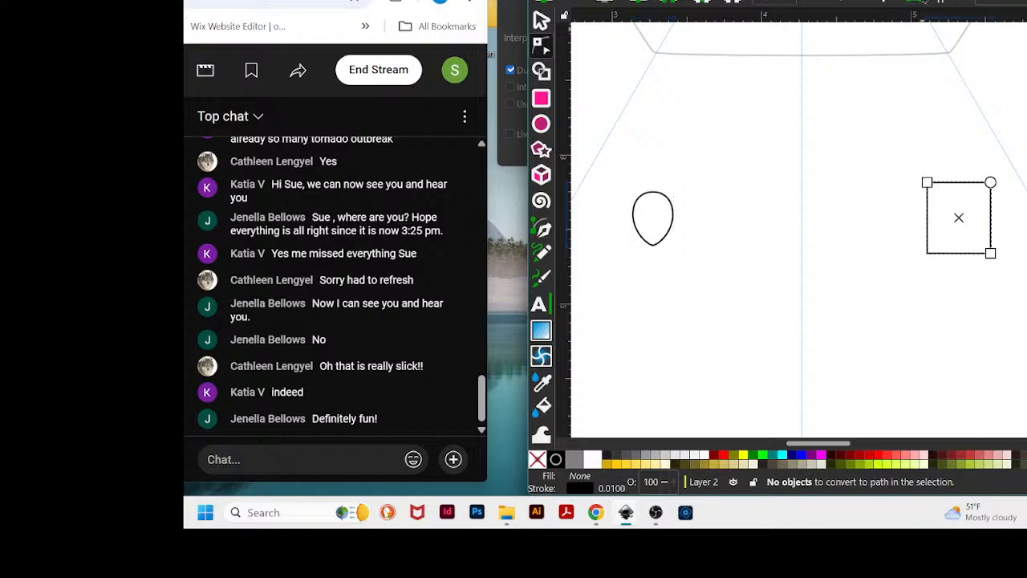
{"action": "left_click", "coordinate": [915, 1]}
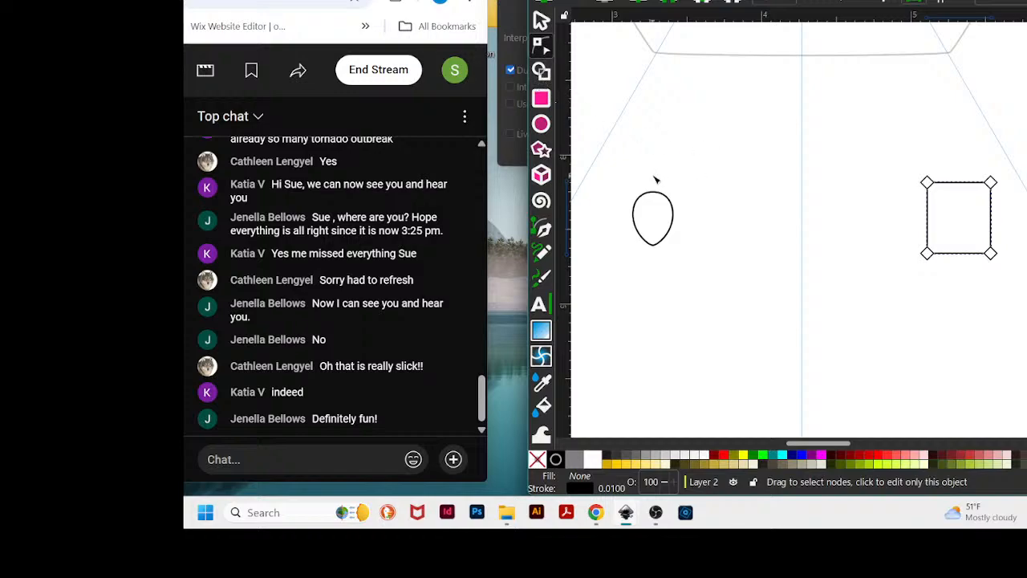
{"action": "left_click_drag", "start_coordinate": [600, 115], "coordinate": [1017, 295]}
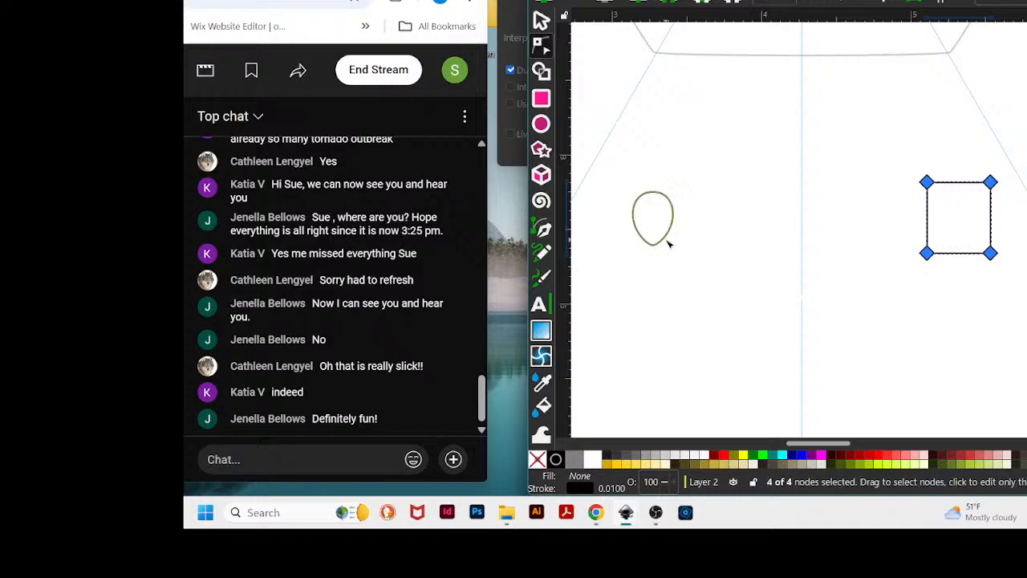
{"action": "left_click", "coordinate": [541, 19]}
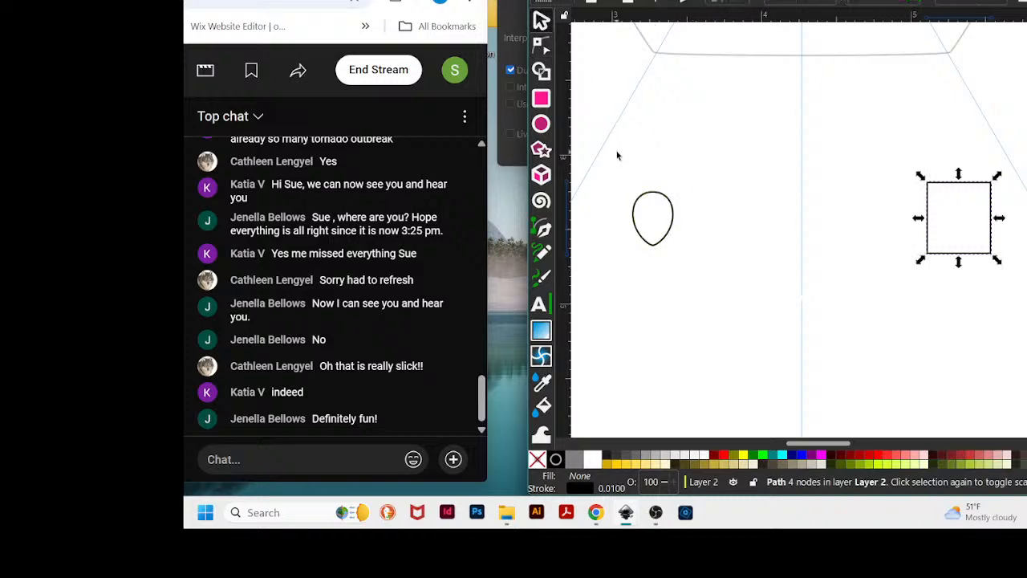
- Select both the teardrop and the converted square, then apply Interpolate Between Paths with 6 interpolation steps
{"action": "left_click_drag", "start_coordinate": [597, 135], "coordinate": [1017, 316]}
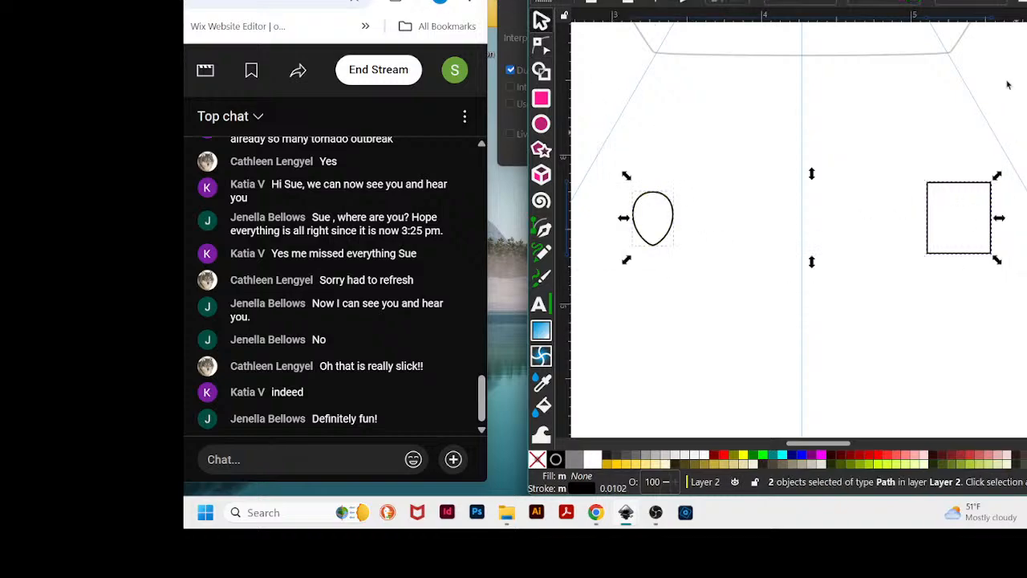
{"action": "left_click", "coordinate": [775, 0]}
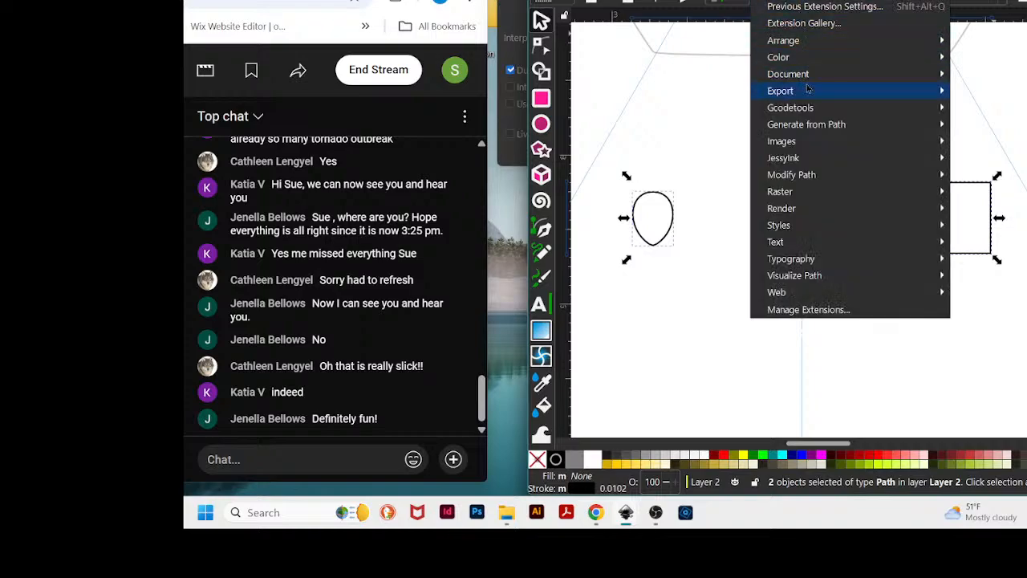
{"action": "mouse_move", "coordinate": [807, 129]}
{"action": "left_click", "coordinate": [980, 174]}
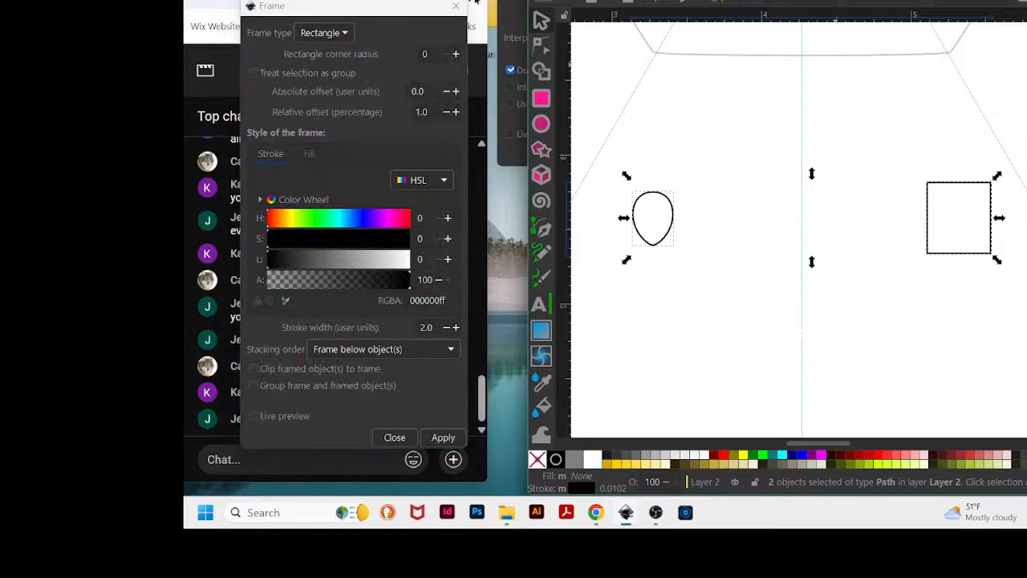
{"action": "left_click", "coordinate": [456, 6]}
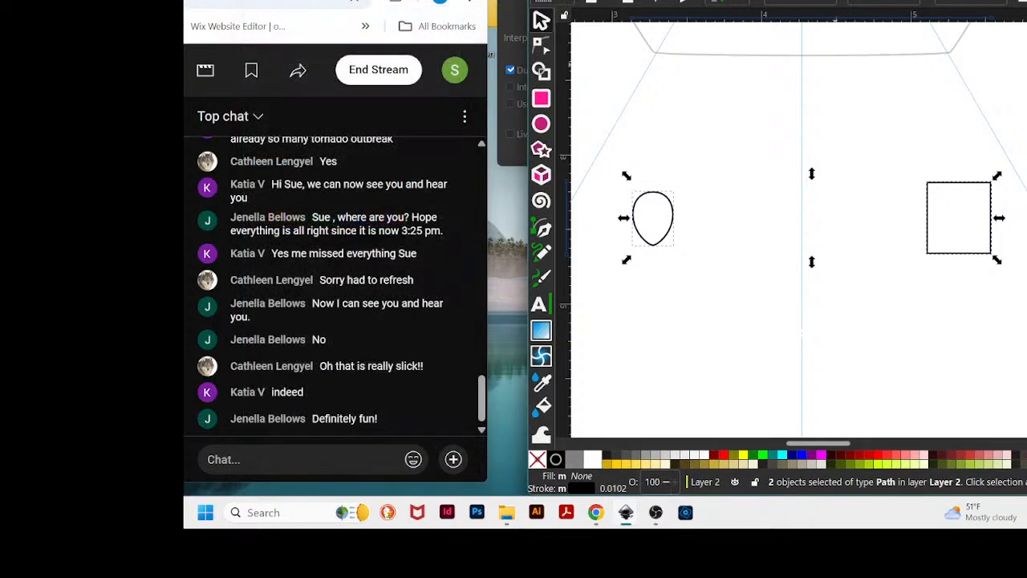
{"action": "left_click", "coordinate": [775, 0]}
{"action": "mouse_move", "coordinate": [823, 127]}
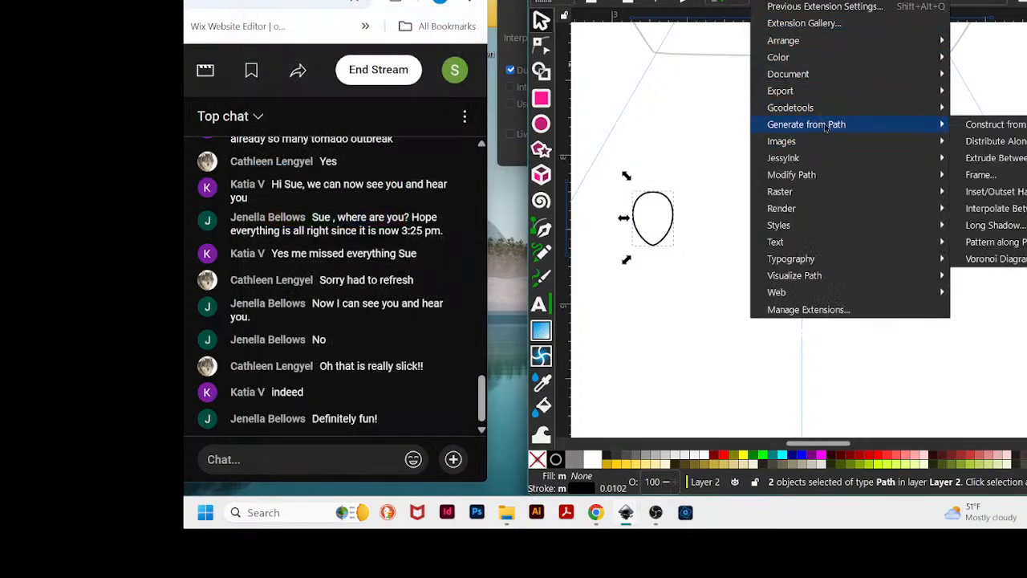
{"action": "left_click", "coordinate": [1005, 209]}
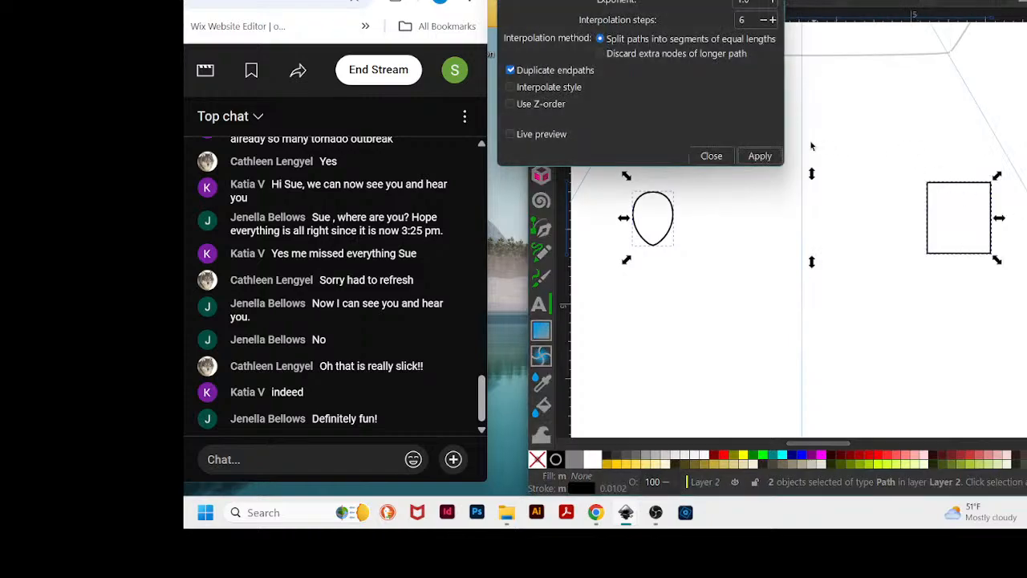
{"action": "left_click", "coordinate": [760, 156]}
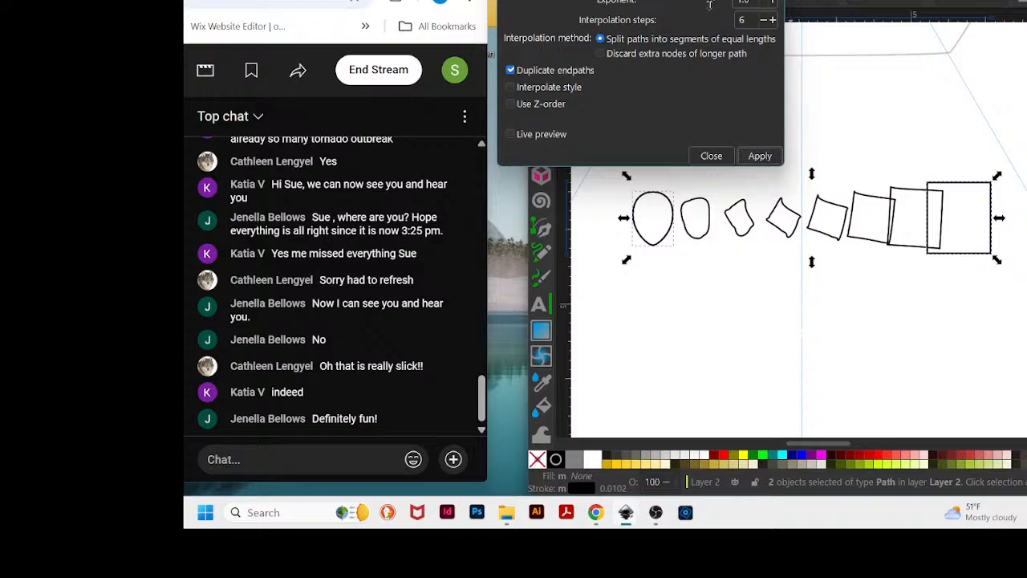
{"action": "left_click_drag", "start_coordinate": [653, 2], "coordinate": [623, 456]}
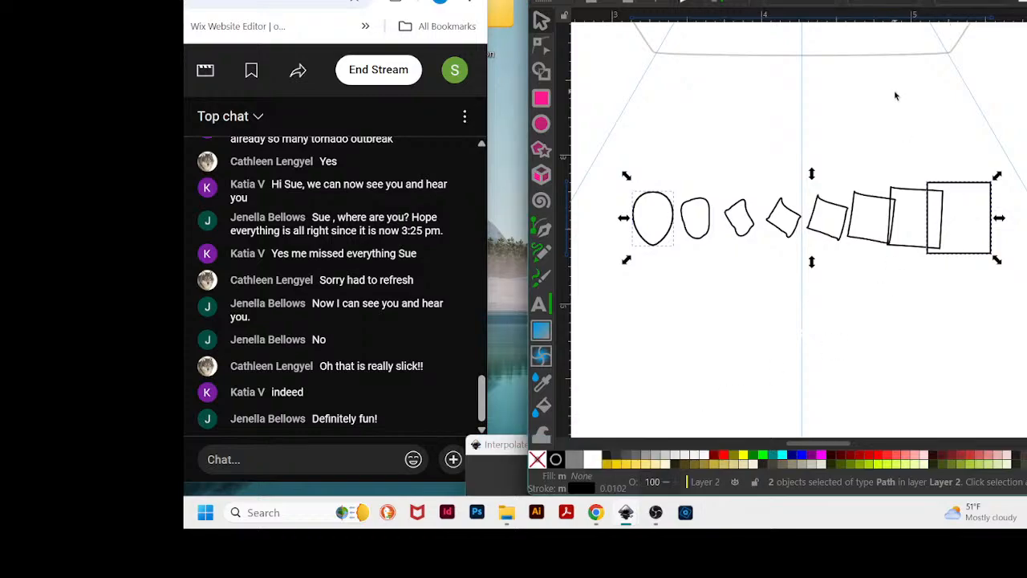
{"action": "left_click", "coordinate": [894, 90]}
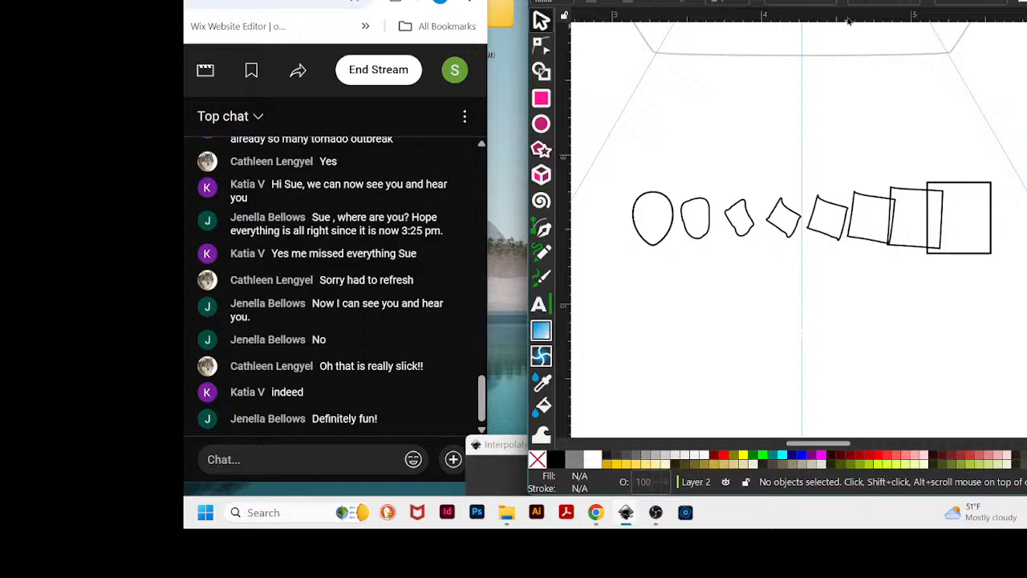
- Scroll the canvas to examine the nested hexagons and the row of teardrops above them
{"action": "scroll", "coordinate": [915, 112], "scroll_direction": "up", "scroll_amount": 5}
{"action": "scroll", "coordinate": [922, 108], "scroll_direction": "up", "scroll_amount": 3}
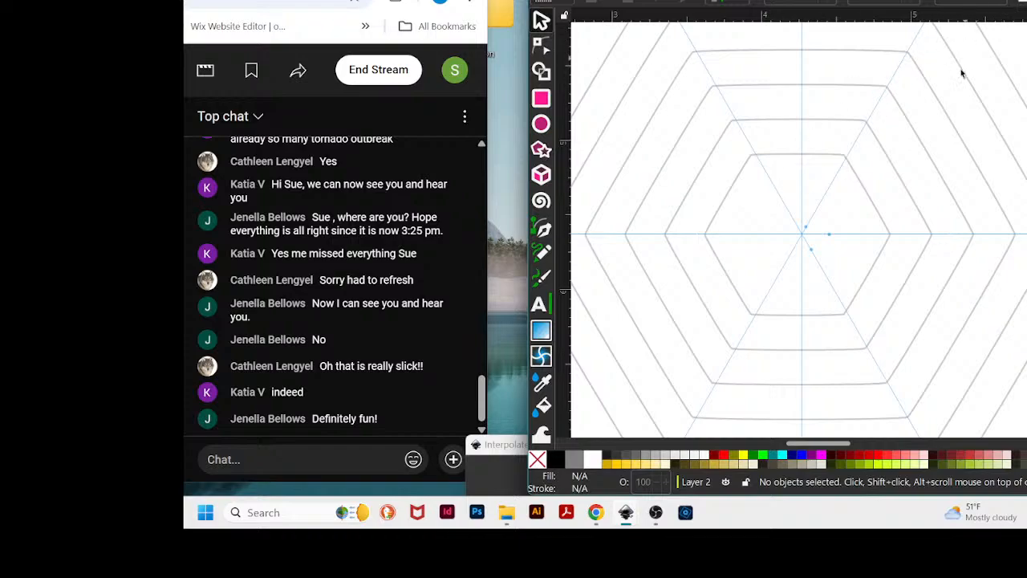
{"action": "scroll", "coordinate": [754, 281], "scroll_direction": "up", "scroll_amount": 4}
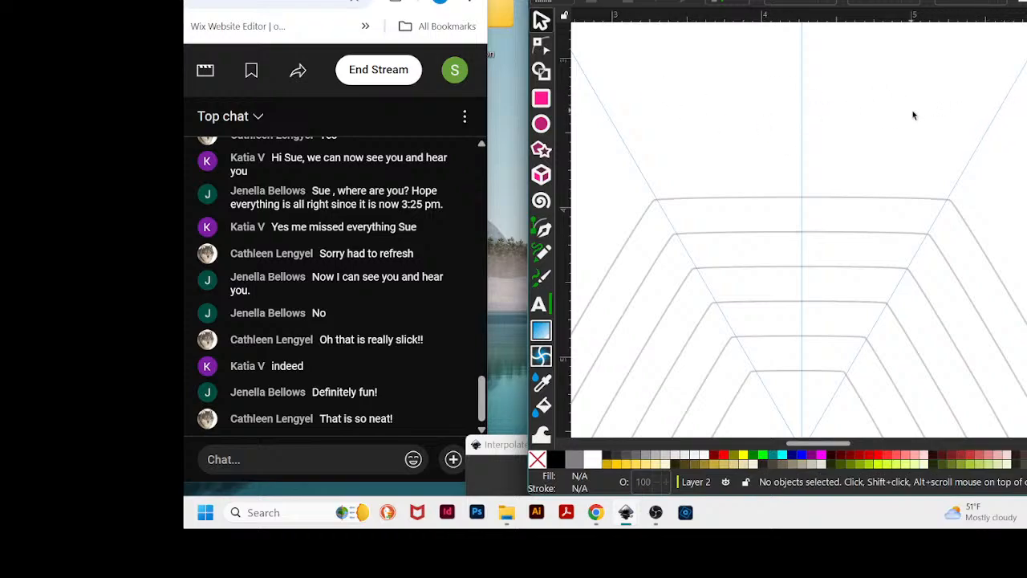
{"action": "left_click_drag", "start_coordinate": [803, 10], "coordinate": [764, 2]}
{"action": "scroll", "coordinate": [923, 299], "scroll_direction": "down", "scroll_amount": 1}
{"action": "scroll", "coordinate": [924, 300], "scroll_direction": "down", "scroll_amount": 2}
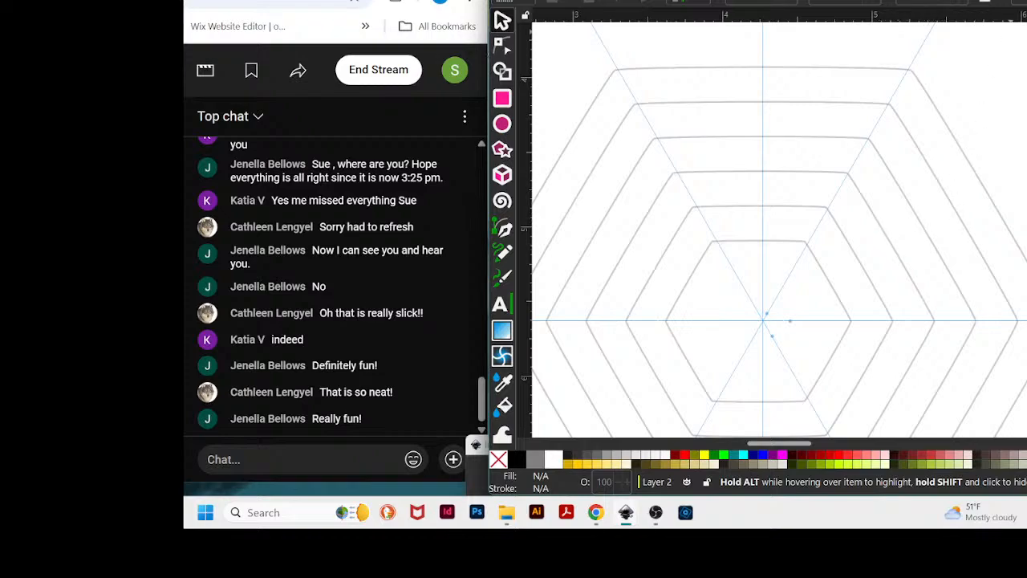
{"action": "mouse_move", "coordinate": [762, 0]}
{"action": "left_mouse_down"}
{"action": "mouse_move", "coordinate": [767, 7]}
{"action": "mouse_move", "coordinate": [746, 2]}
{"action": "left_mouse_up"}
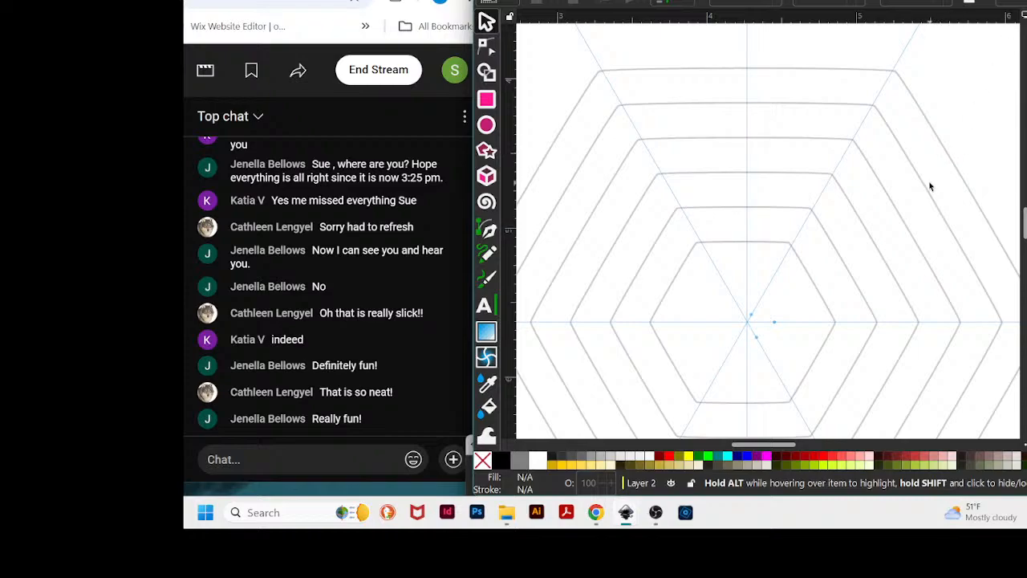
{"action": "scroll", "coordinate": [930, 185], "scroll_direction": "up", "scroll_amount": 3}
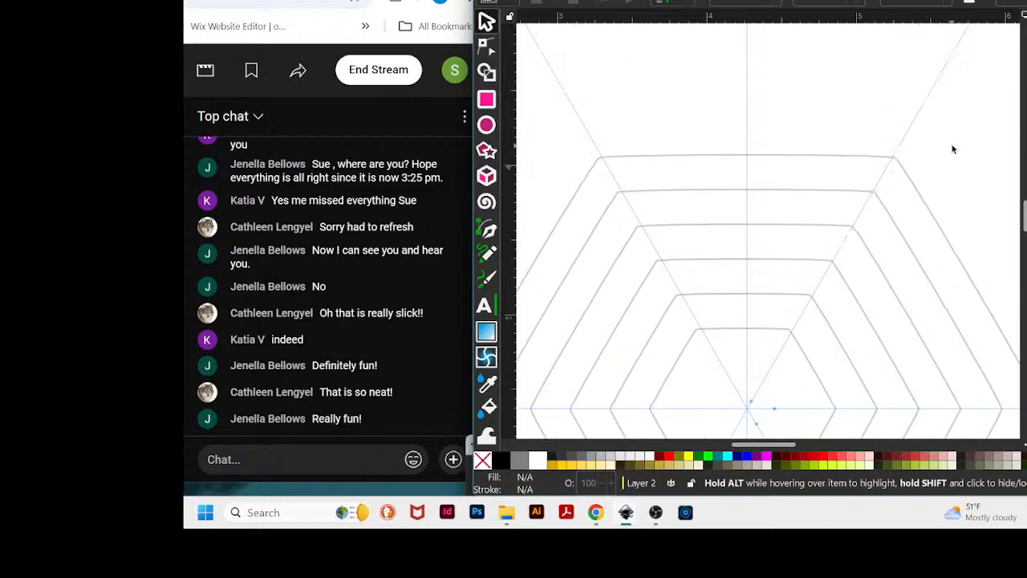
{"action": "scroll", "coordinate": [955, 156], "scroll_direction": "up", "scroll_amount": 7}
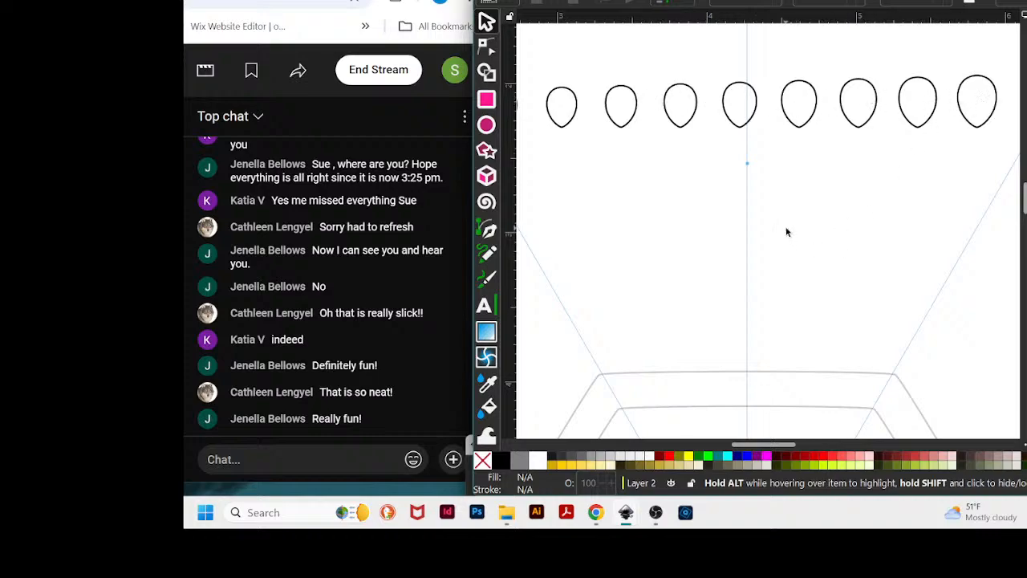
- Switch to the other Inkscape document and zoom in to examine the scanned lace ring-and-chain loops
{"action": "mouse_move", "coordinate": [627, 513]}
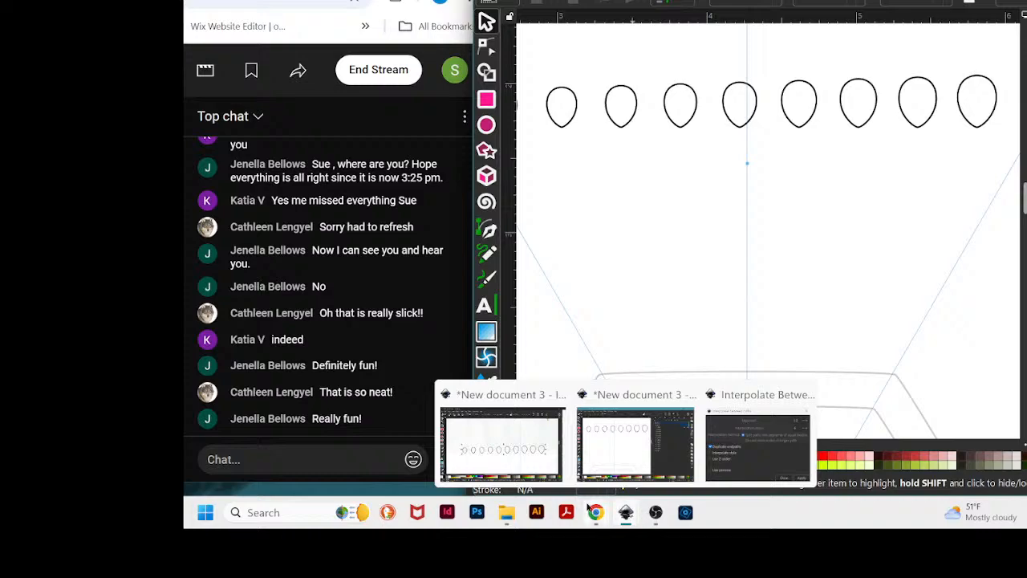
{"action": "left_click", "coordinate": [508, 391]}
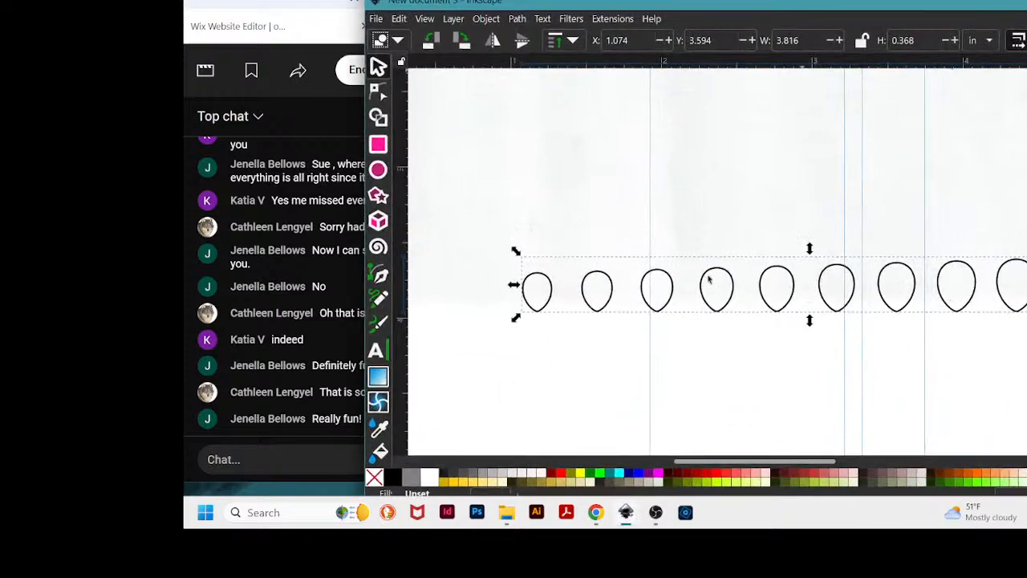
{"action": "scroll", "coordinate": [818, 302], "scroll_direction": "up", "scroll_amount": 6}
{"action": "scroll", "coordinate": [820, 303], "scroll_direction": "down", "scroll_amount": 2}
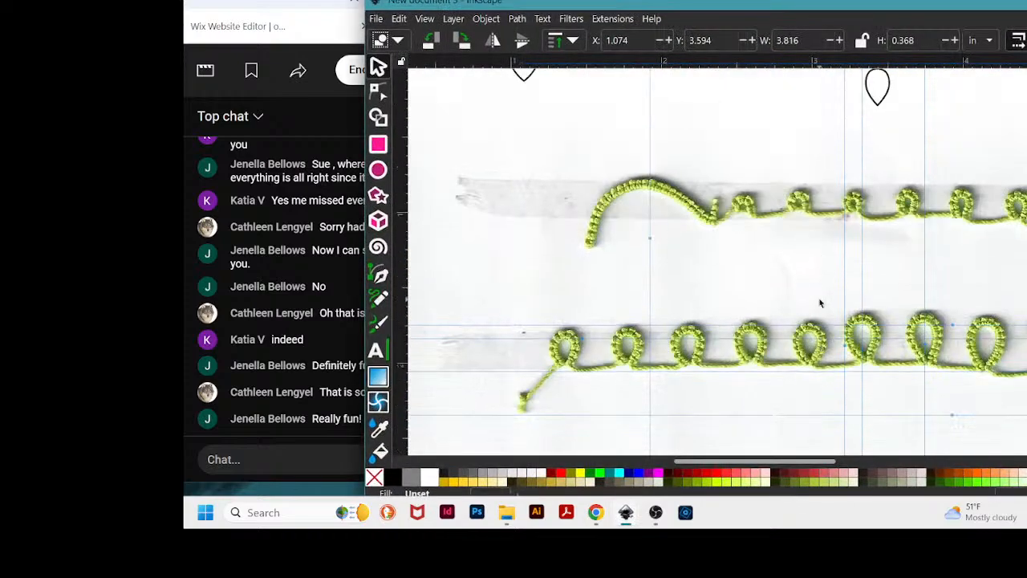
{"action": "left_click_drag", "start_coordinate": [934, 3], "coordinate": [775, 3]}
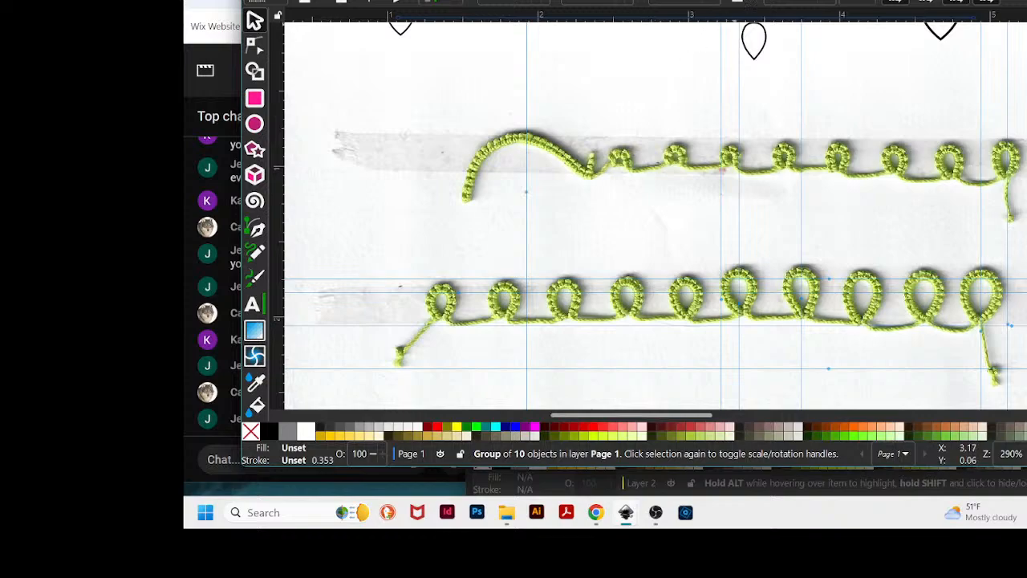
{"action": "left_click_drag", "start_coordinate": [735, 1], "coordinate": [833, 5]}
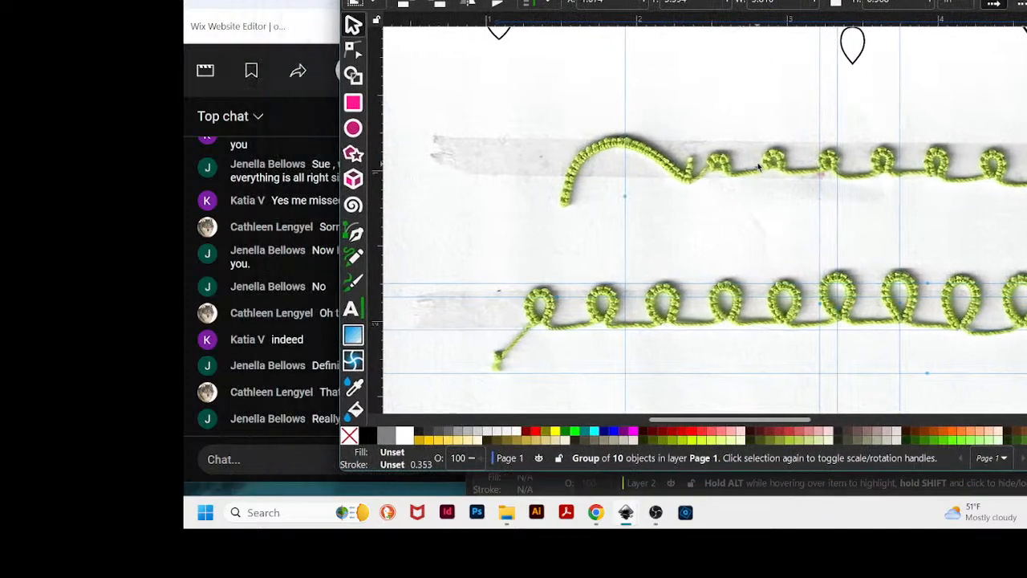
{"action": "key", "text": "plus"}
{"action": "key", "text": "plus"}
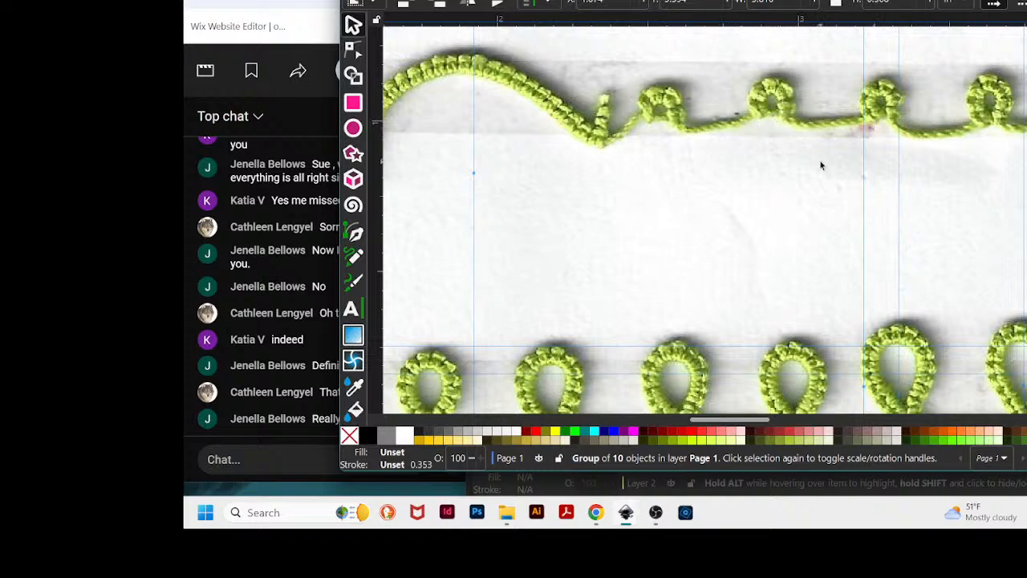
{"action": "scroll", "coordinate": [825, 168], "scroll_direction": "down", "scroll_amount": 5}
{"action": "scroll", "coordinate": [825, 168], "scroll_direction": "up", "scroll_amount": 1}
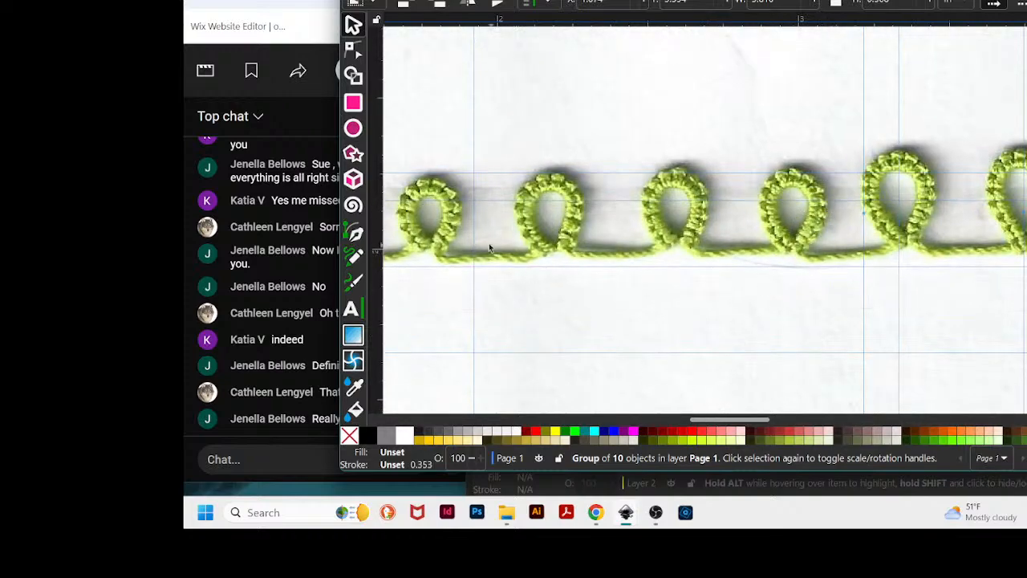
{"action": "left_click_drag", "start_coordinate": [768, 415], "coordinate": [735, 416]}
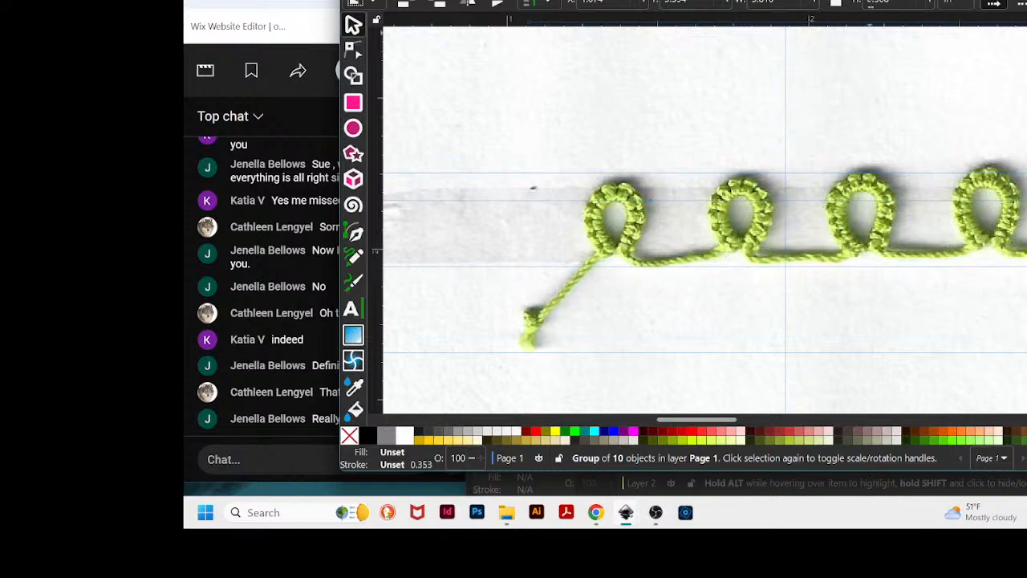
- Pan along the scanned lace chain to examine the remaining loops and the chain's end
{"action": "left_click_drag", "start_coordinate": [818, 0], "coordinate": [908, 4]}
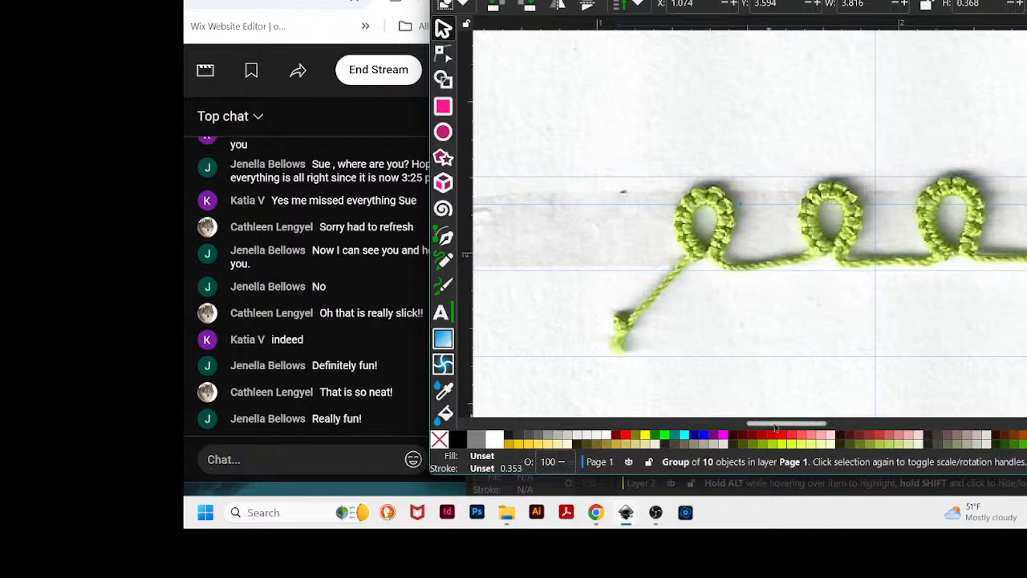
{"action": "left_click_drag", "start_coordinate": [757, 422], "coordinate": [772, 422]}
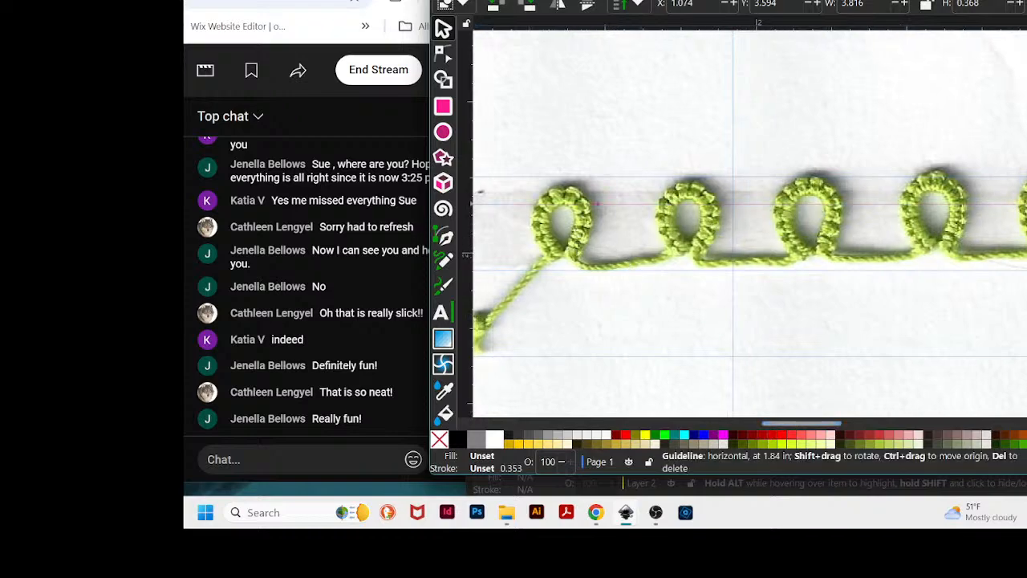
{"action": "left_click_drag", "start_coordinate": [824, 426], "coordinate": [902, 426]}
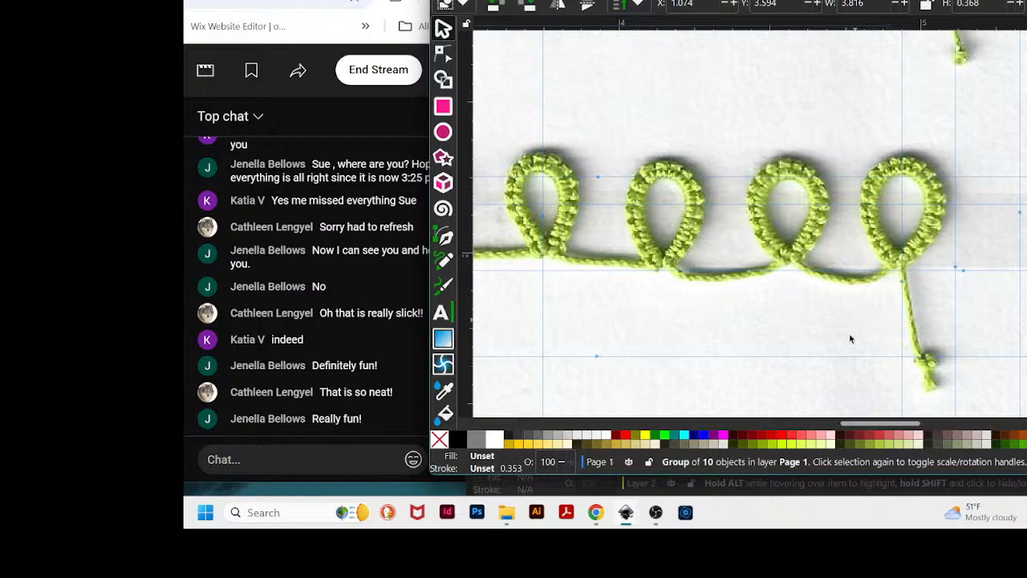
{"action": "left_click_drag", "start_coordinate": [809, 0], "coordinate": [942, 6]}
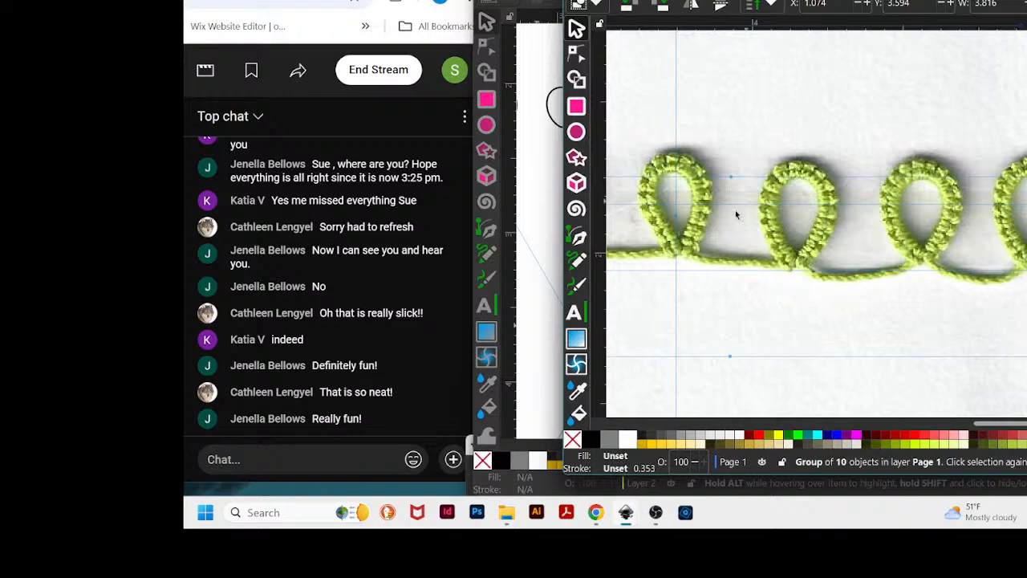
{"action": "left_click_drag", "start_coordinate": [844, 0], "coordinate": [844, 18]}
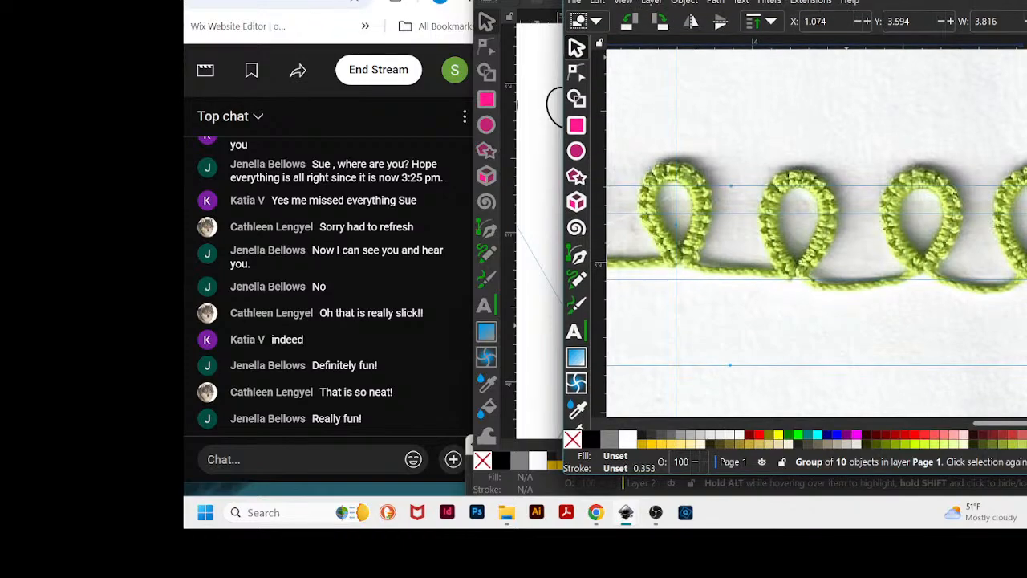
{"action": "left_click_drag", "start_coordinate": [906, 0], "coordinate": [809, 0]}
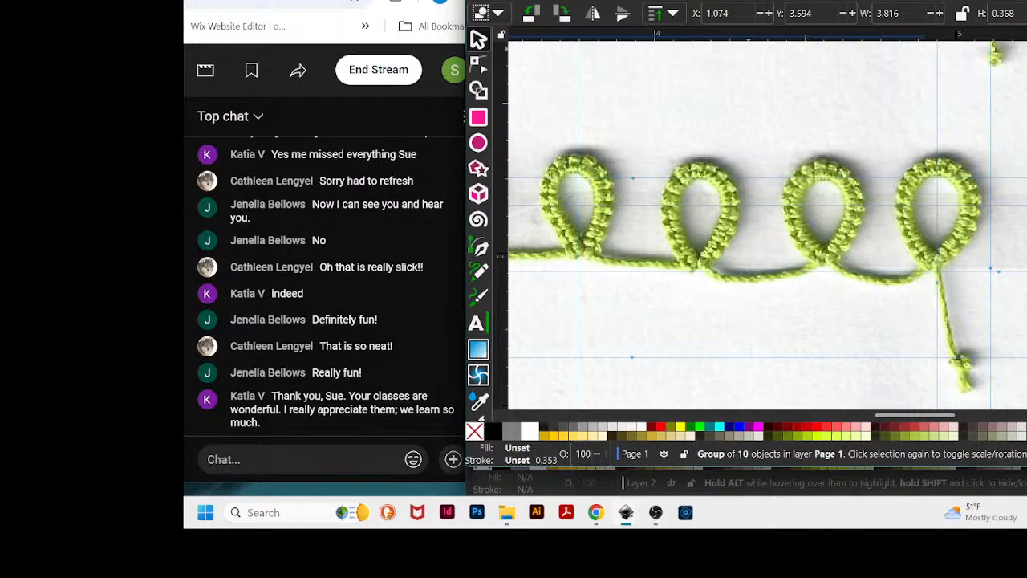
{"action": "left_click_drag", "start_coordinate": [809, 0], "coordinate": [814, 0]}
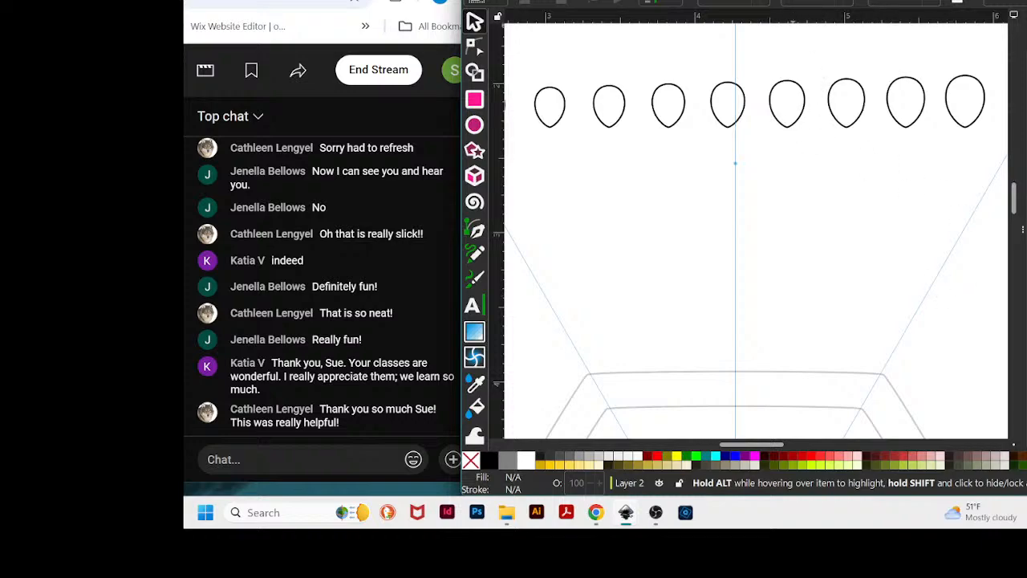
- Return to the interpolation document and zoom out to view the whole page
{"action": "left_click_drag", "start_coordinate": [839, 0], "coordinate": [852, 0]}
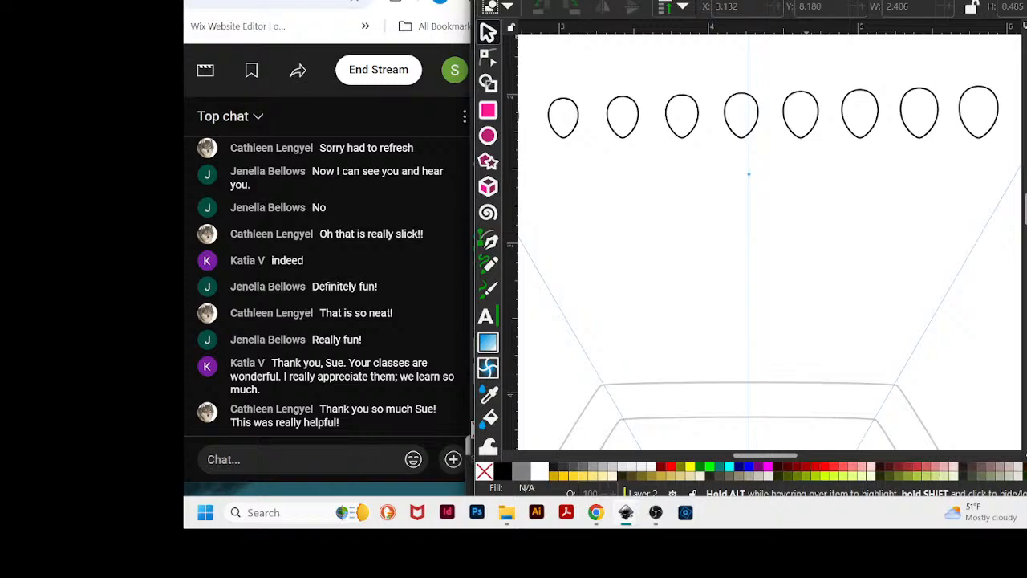
{"action": "mouse_move", "coordinate": [754, 2]}
{"action": "left_mouse_down"}
{"action": "mouse_move", "coordinate": [791, 0]}
{"action": "mouse_move", "coordinate": [749, 1]}
{"action": "left_mouse_up"}
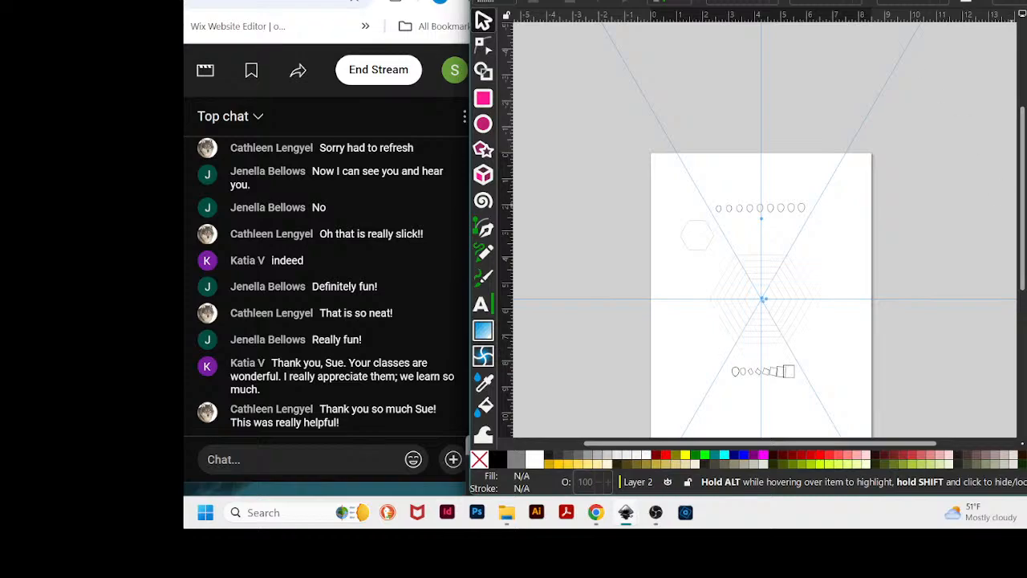
{"action": "left_click_drag", "start_coordinate": [1026, 0], "coordinate": [968, 0]}
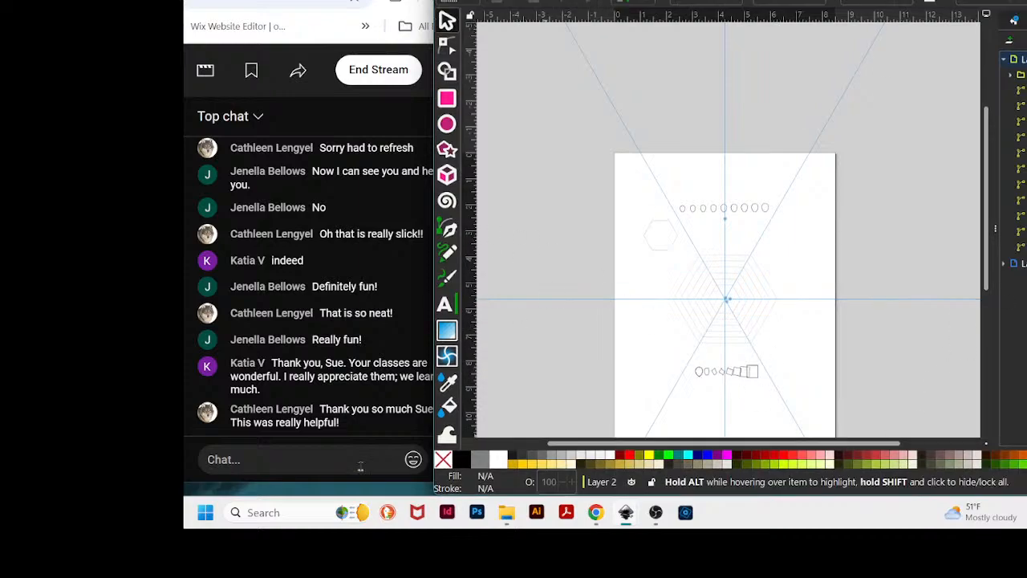
{"action": "left_click", "coordinate": [429, 42]}
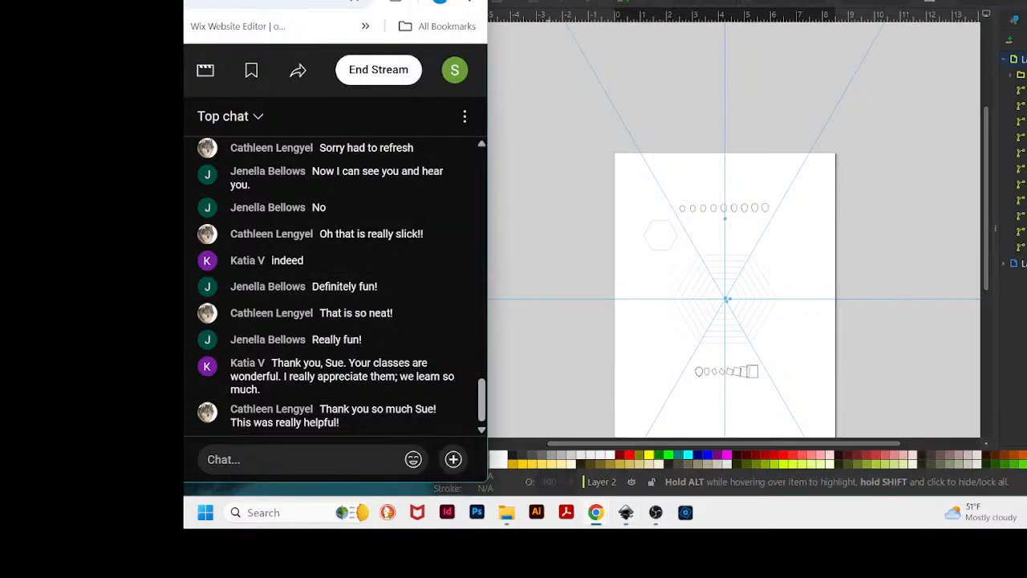
- Switch to YouTube Studio in the browser and end the live stream
{"action": "left_click", "coordinate": [377, 70]}
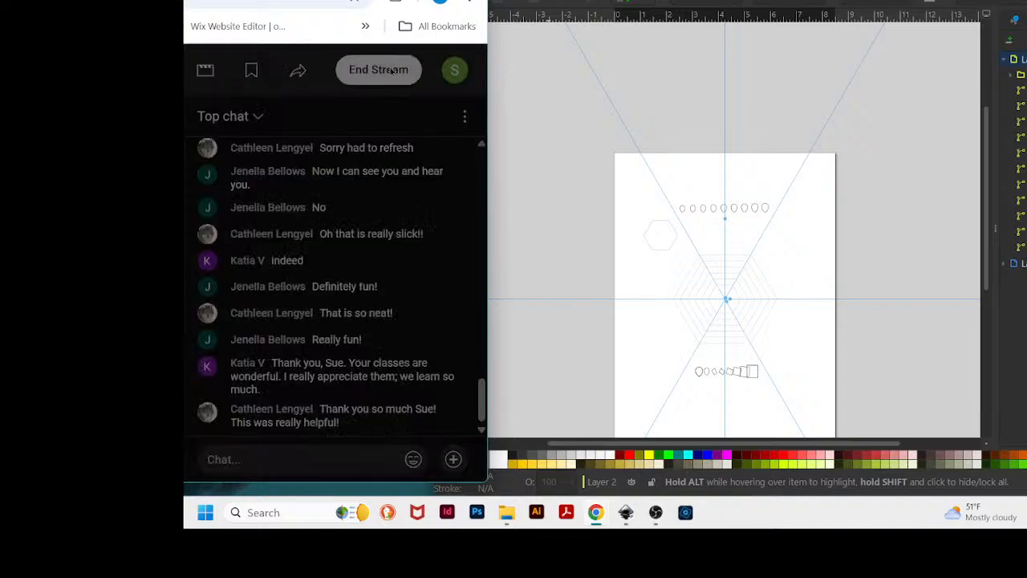
{"action": "left_click", "coordinate": [391, 71]}
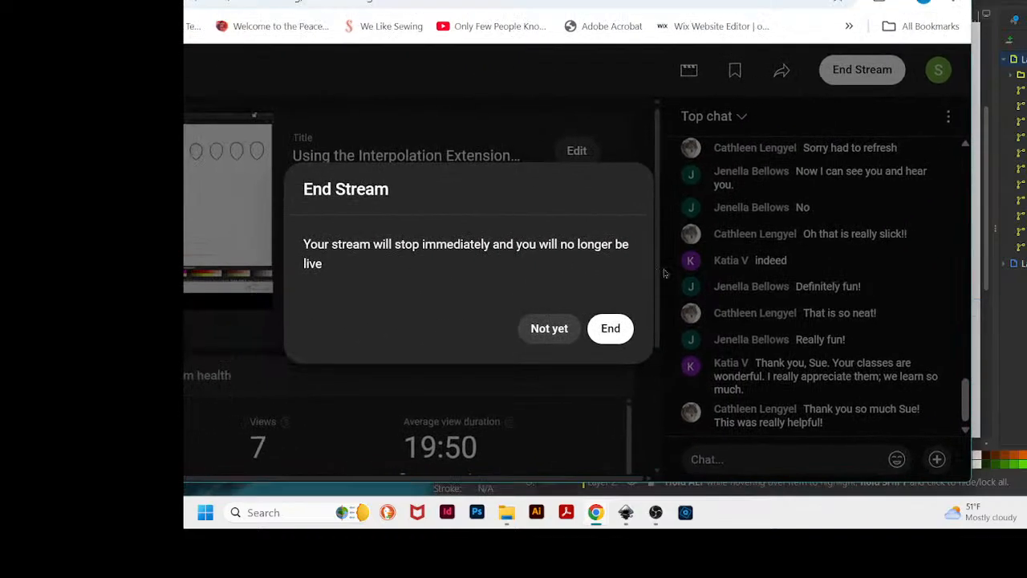
{"action": "left_click", "coordinate": [612, 328]}
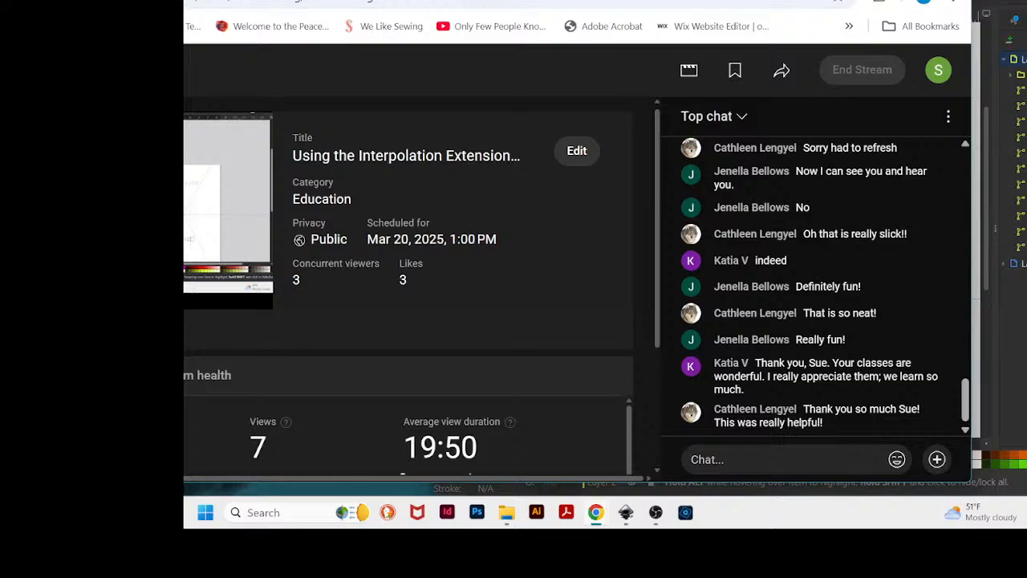
{"action": "left_click", "coordinate": [789, 3]}
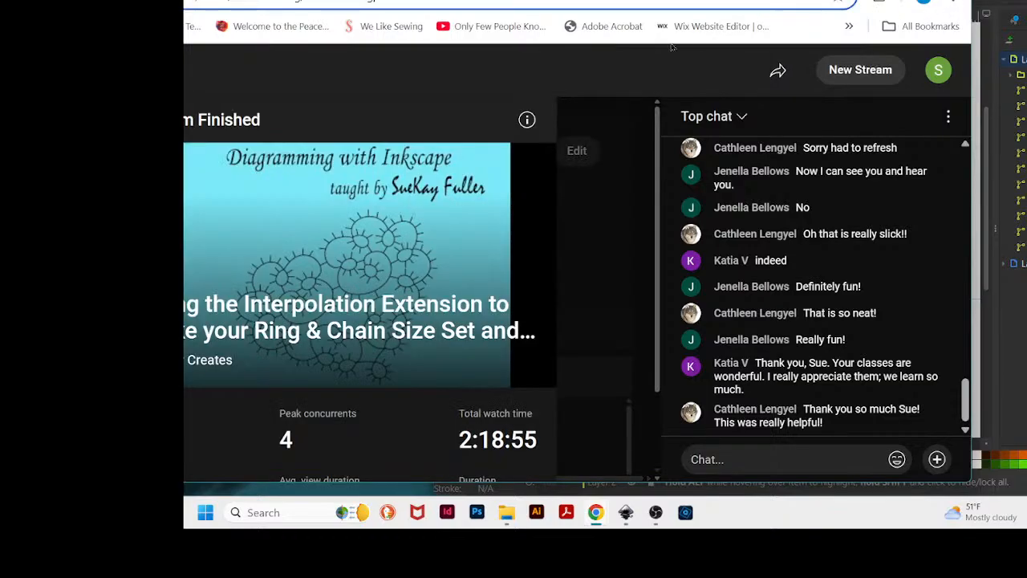